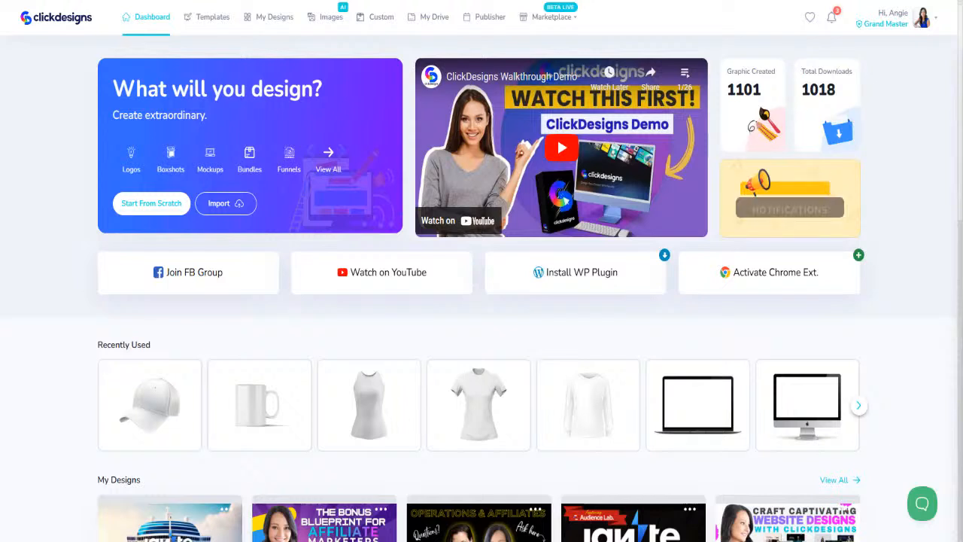
- Open the template library and browse the templates in the Logos category
left_click(233, 28)
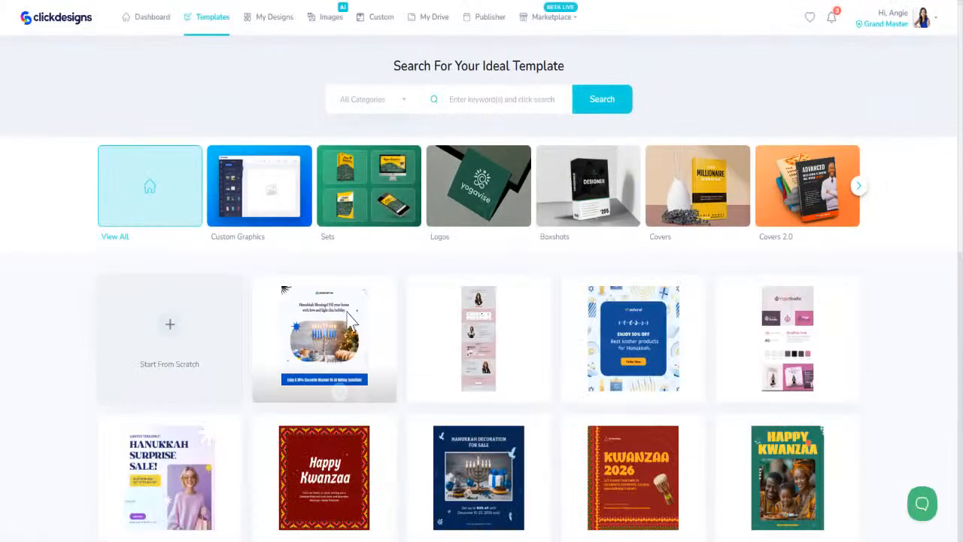
left_click(483, 214)
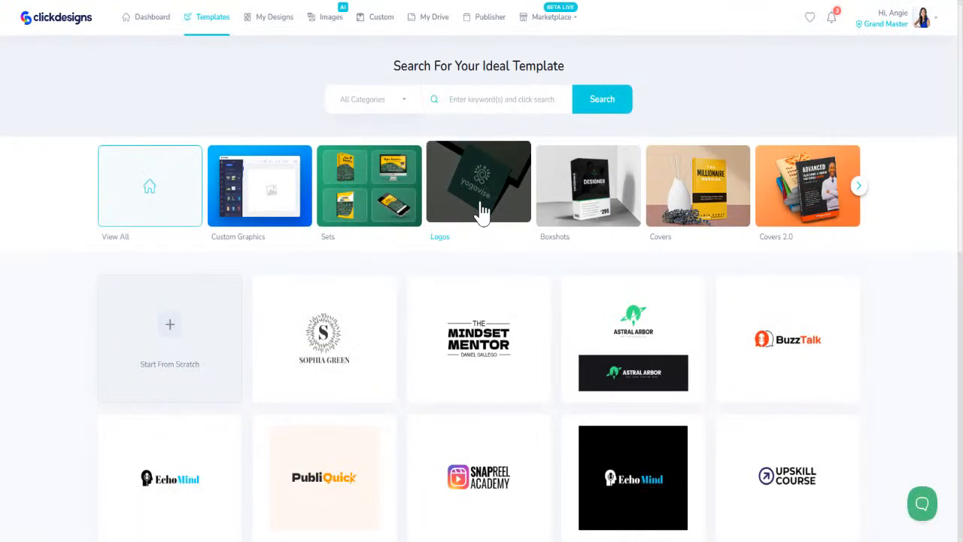
scroll(537, 390, "down", 3)
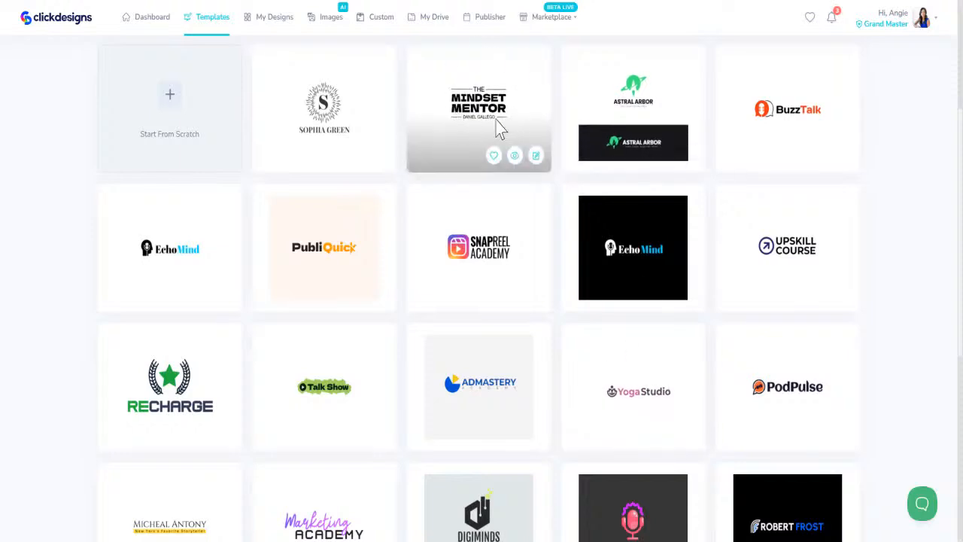
scroll(376, 270, "down", 5)
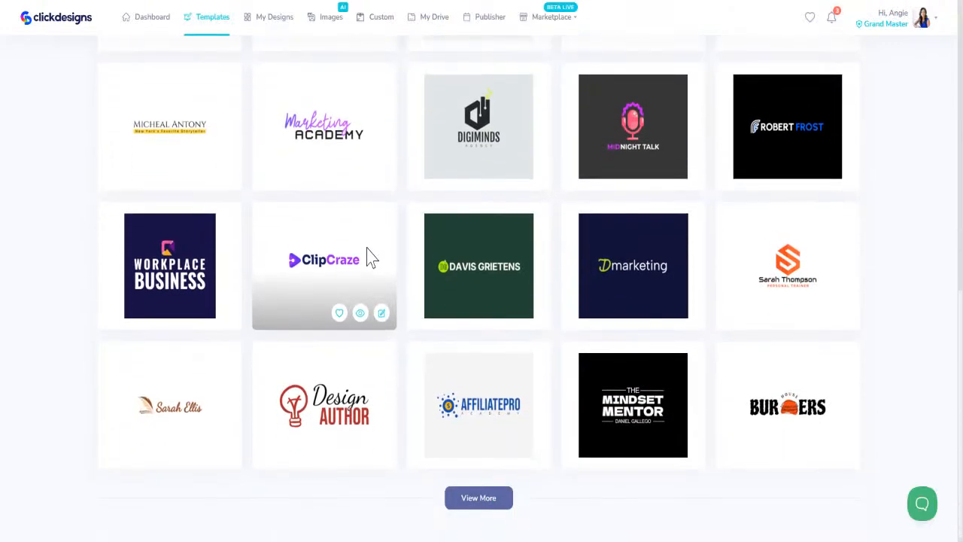
scroll(369, 257, "up", 8)
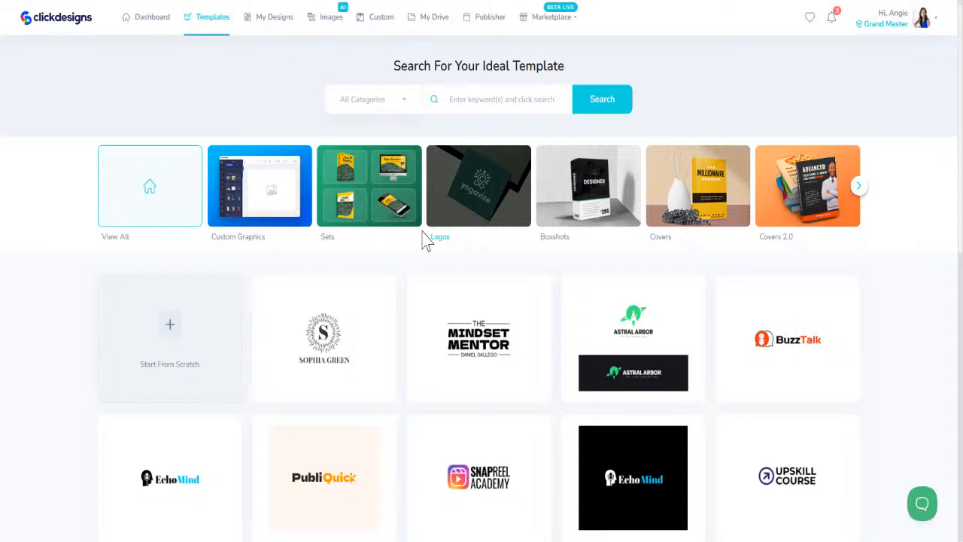
- Return to the full template library, preview the ClipCraze brand kit template, and close the preview
left_click(217, 27)
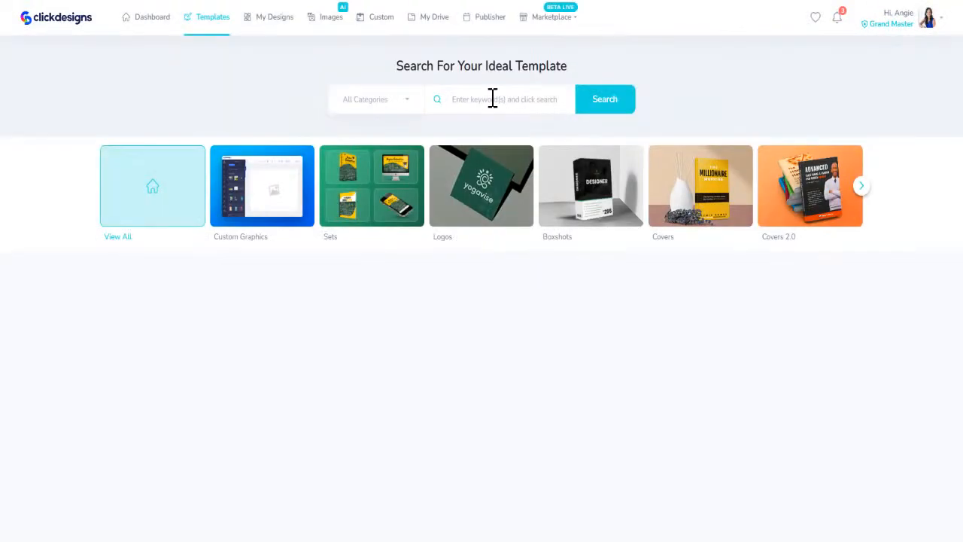
left_click(492, 98)
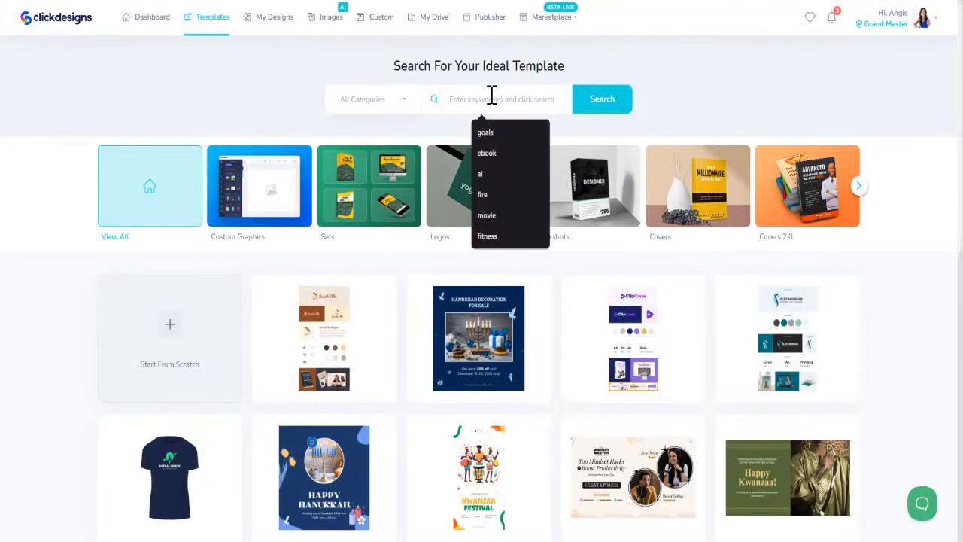
left_click(667, 389)
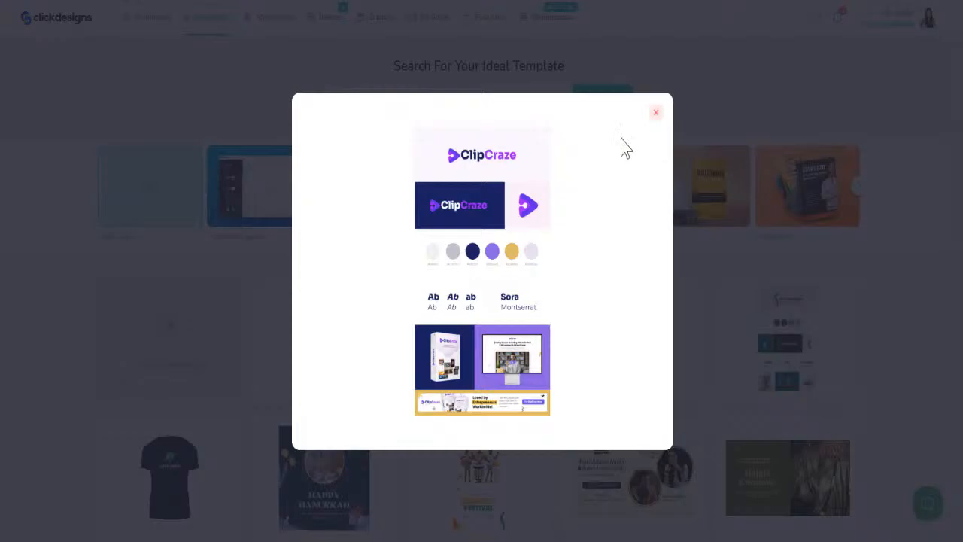
left_click(656, 113)
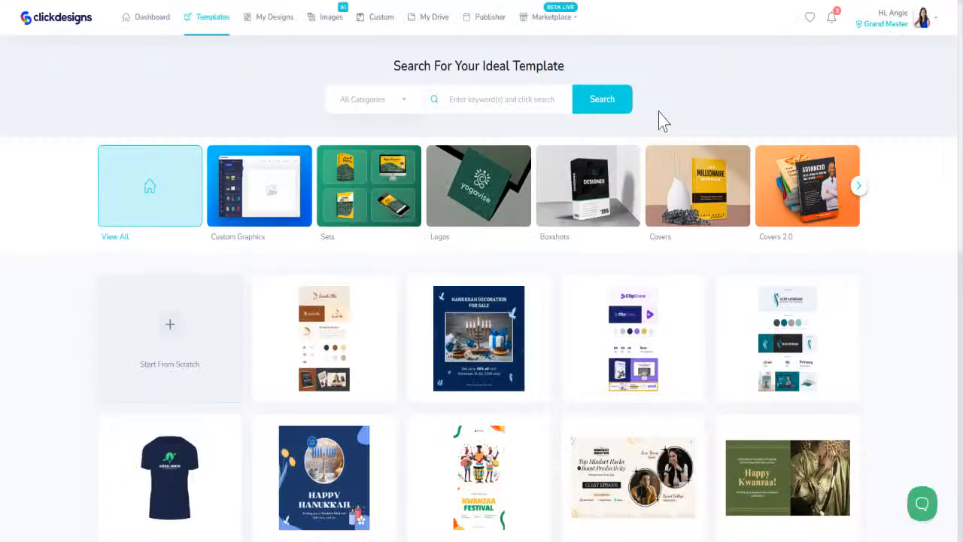
- Show the Prints category and look through its Business Cards templates
left_click(858, 188)
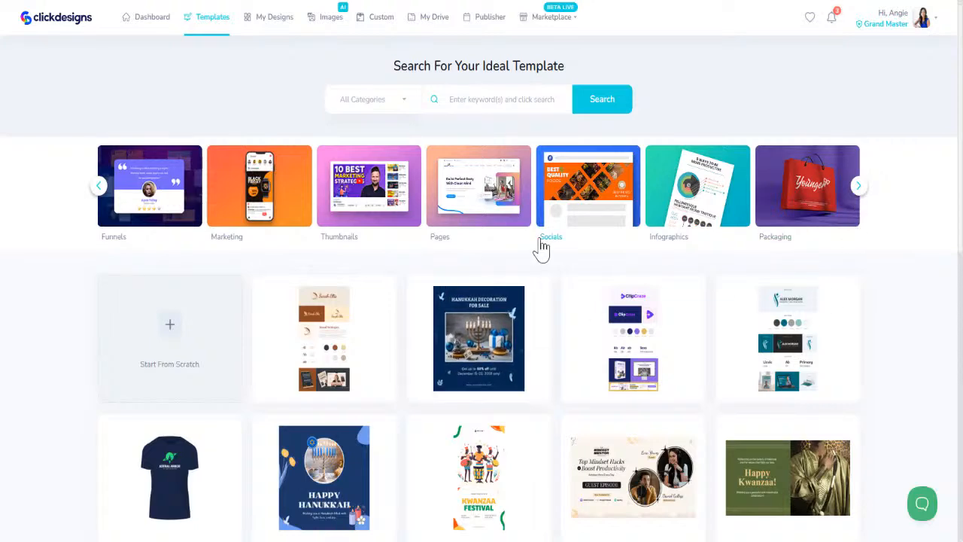
left_click(856, 189)
left_click(680, 198)
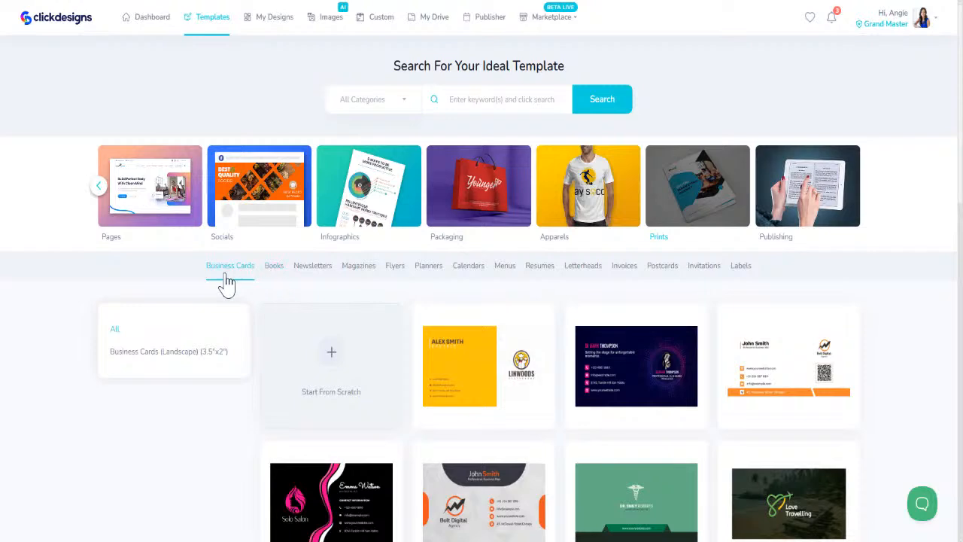
scroll(547, 404, "down", 1)
scroll(546, 404, "down", 3)
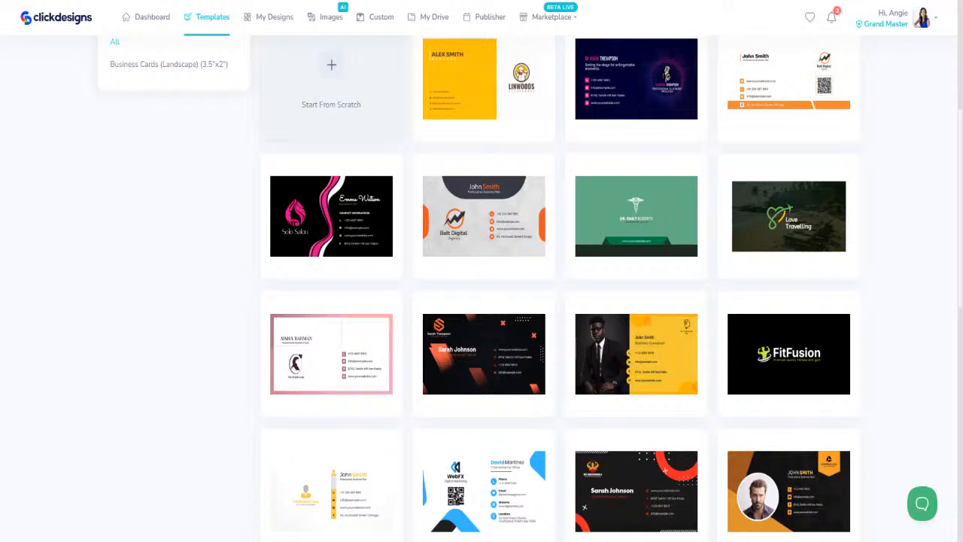
mouse_move(753, 296)
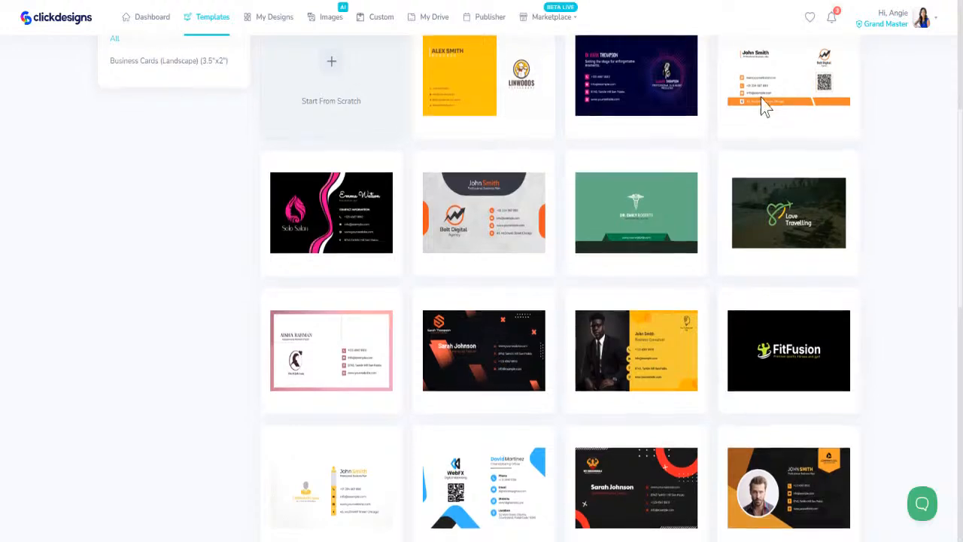
scroll(548, 280, "down", 2)
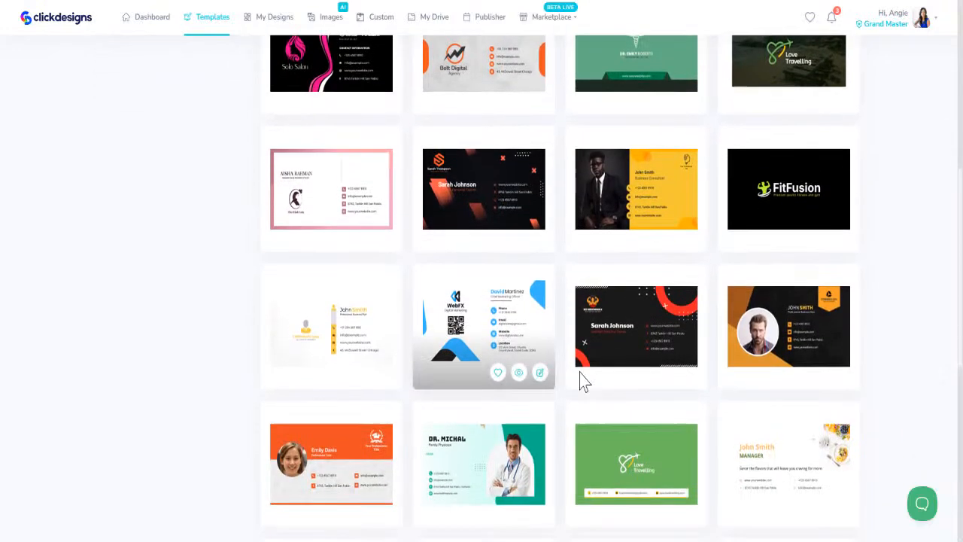
mouse_move(612, 414)
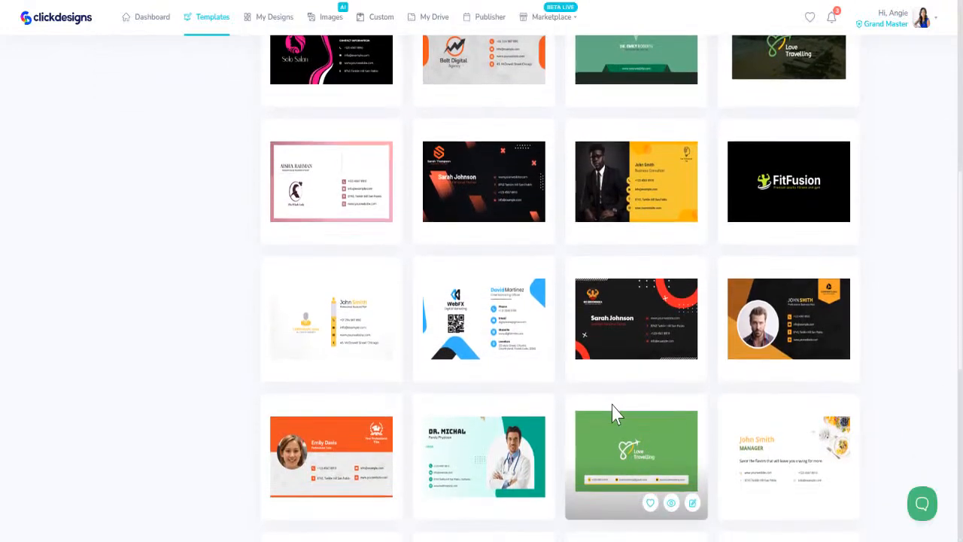
scroll(617, 410, "up", 6)
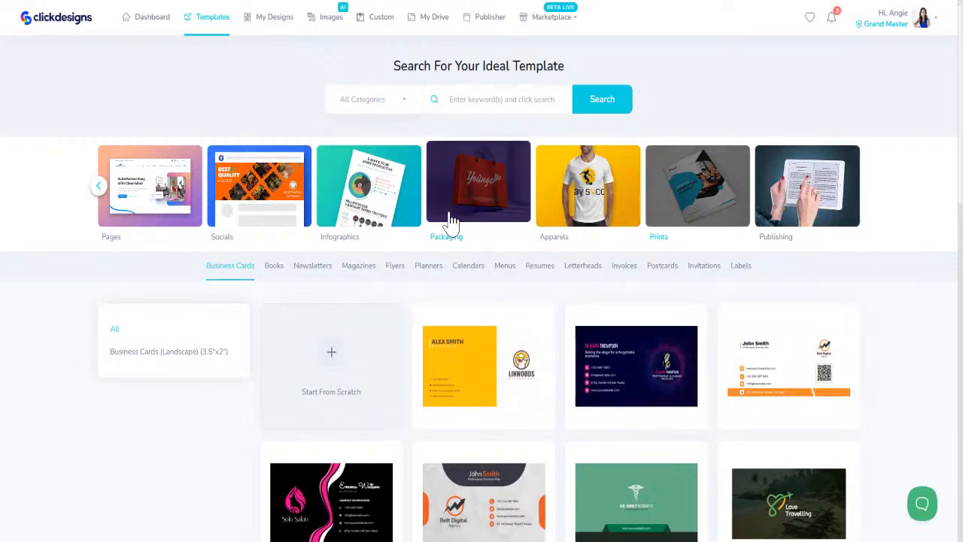
- Switch to the Socials category and look through its Facebook templates
left_click(236, 196)
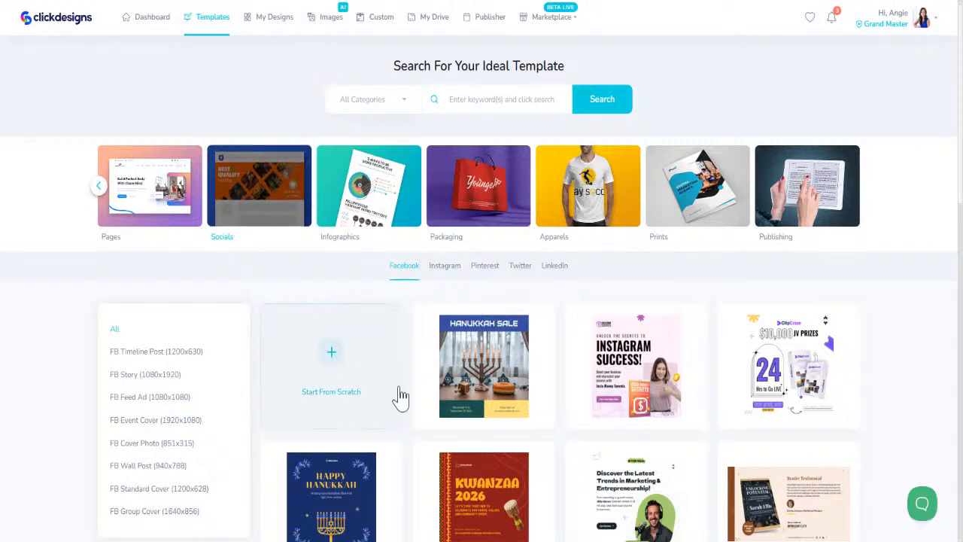
scroll(401, 397, "down", 1)
scroll(402, 396, "down", 2)
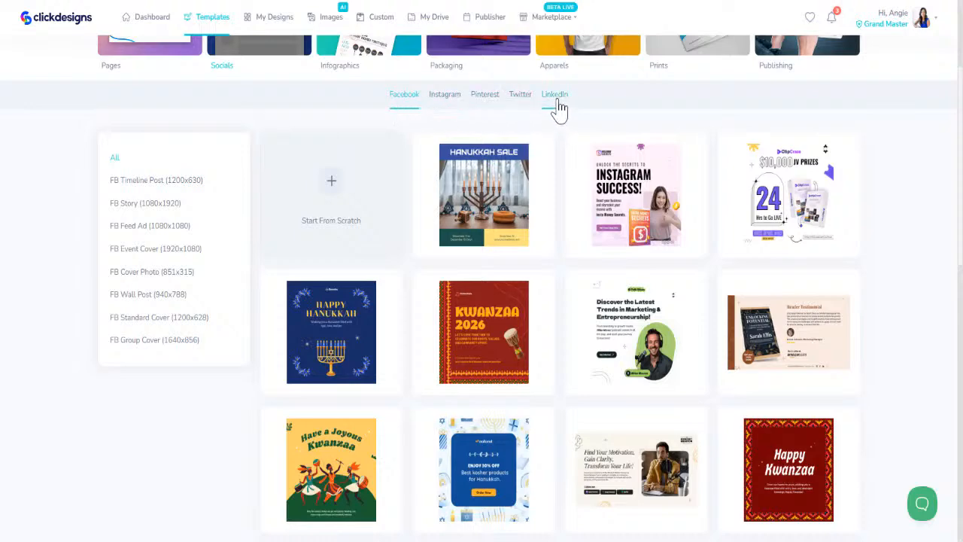
scroll(415, 372, "down", 5)
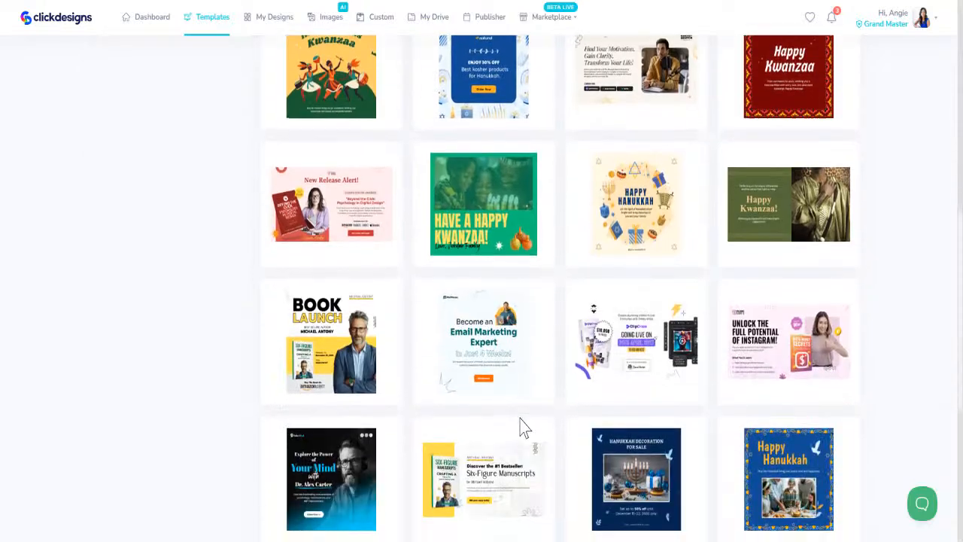
scroll(524, 426, "down", 5)
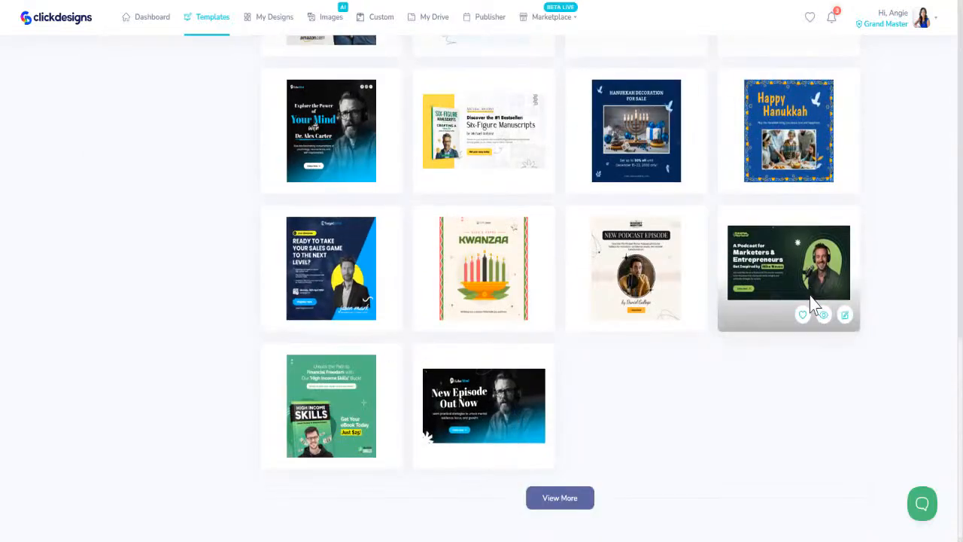
scroll(687, 331, "up", 10)
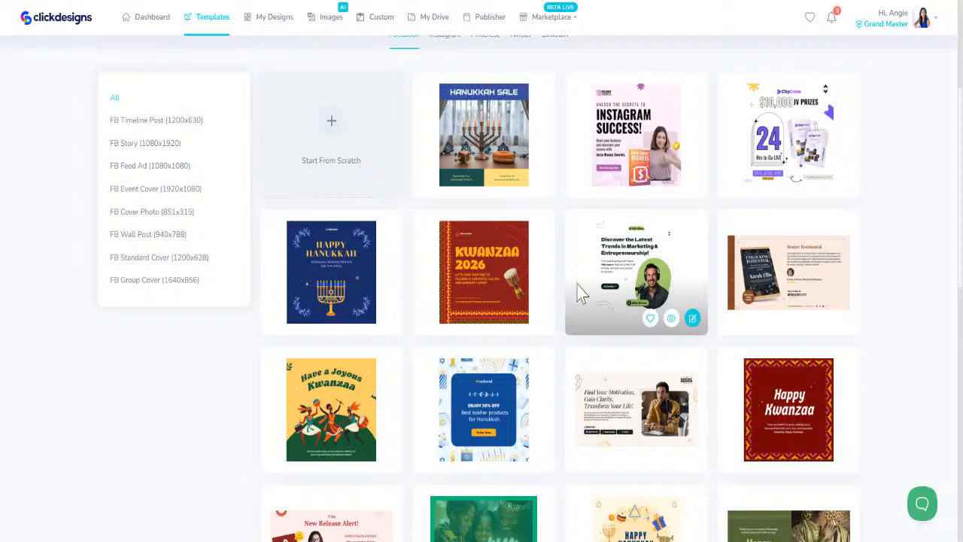
scroll(422, 290, "up", 3)
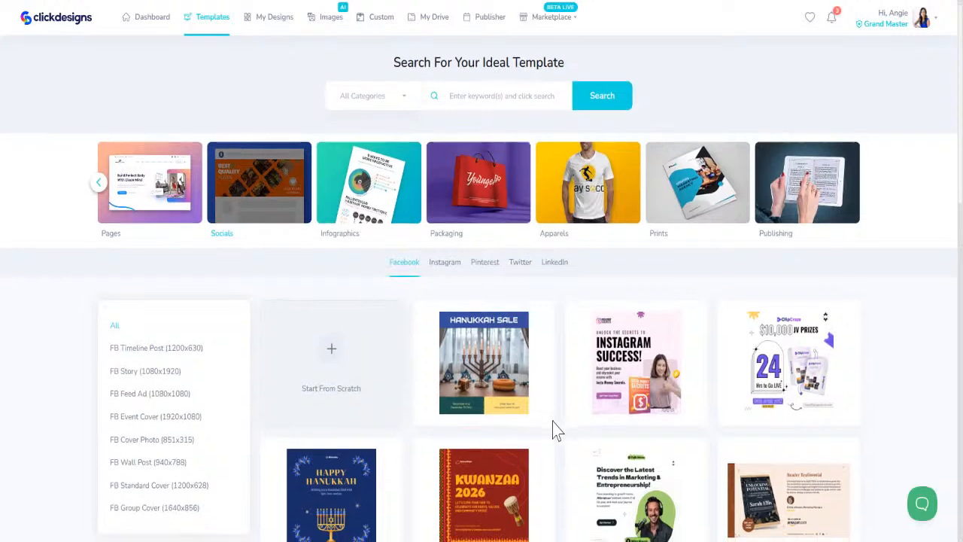
scroll(554, 430, "down", 3)
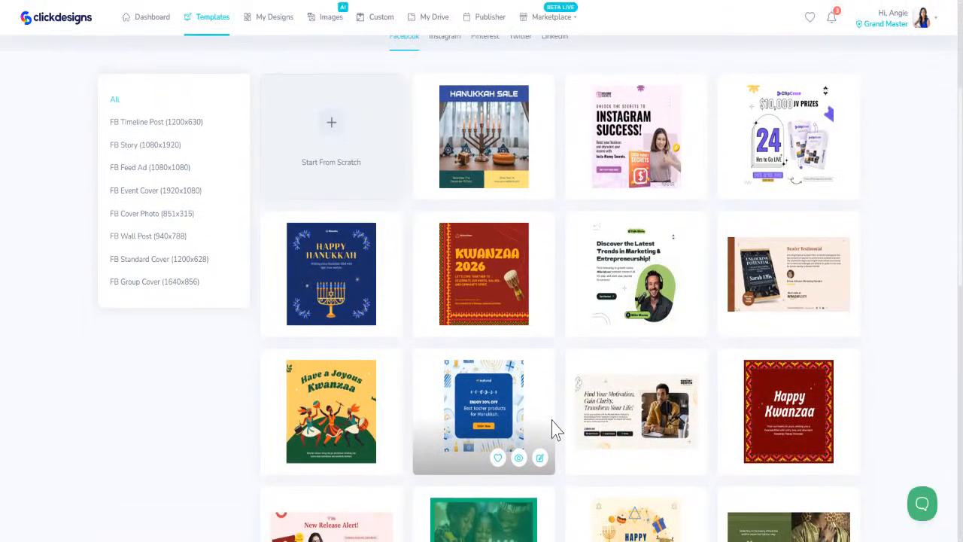
scroll(553, 431, "up", 3)
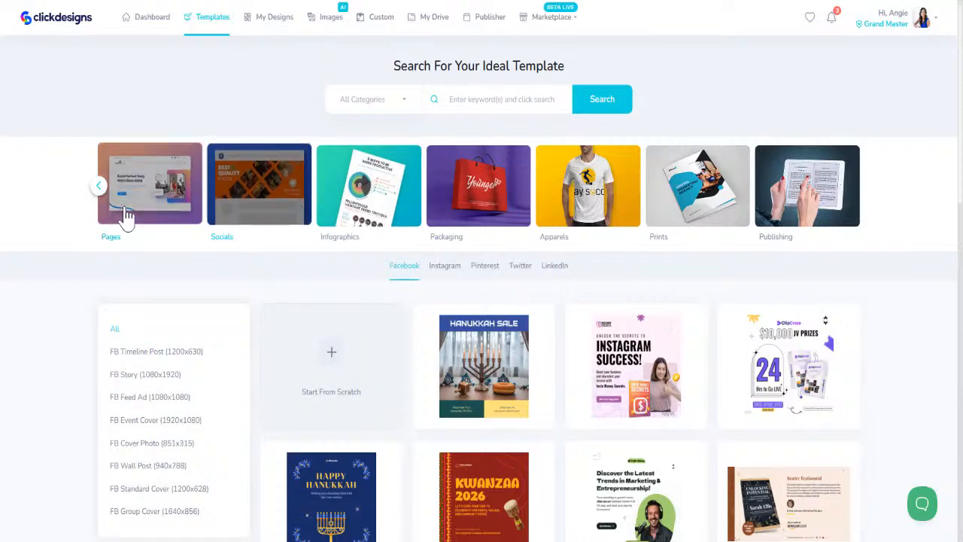
- Switch to the Thumbnails category and look through its YouTube templates
left_click(98, 185)
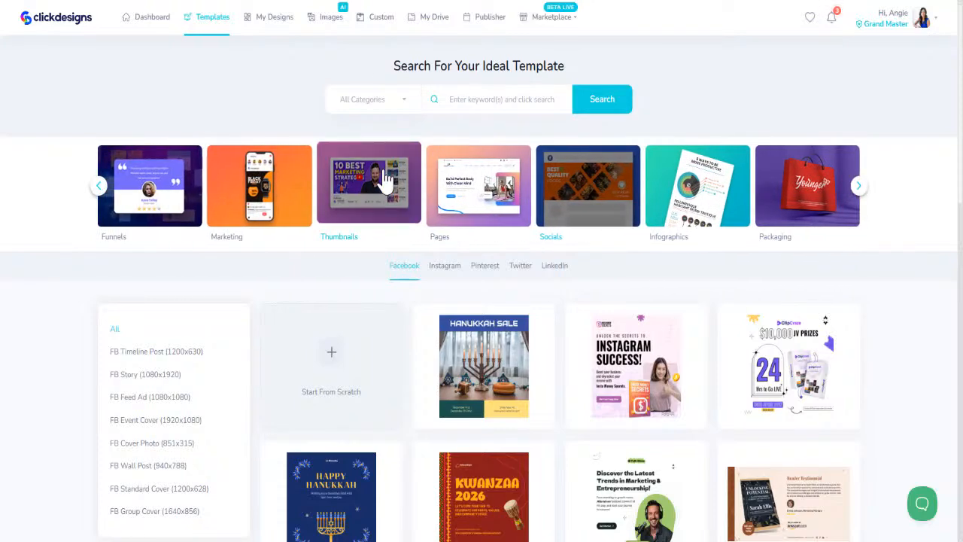
left_click(384, 179)
scroll(600, 379, "down", 4)
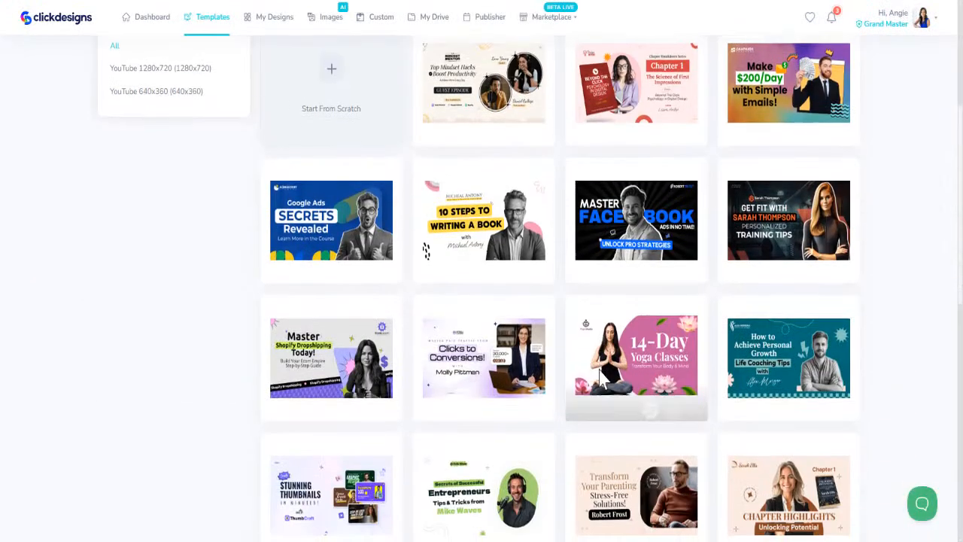
scroll(582, 316, "down", 4)
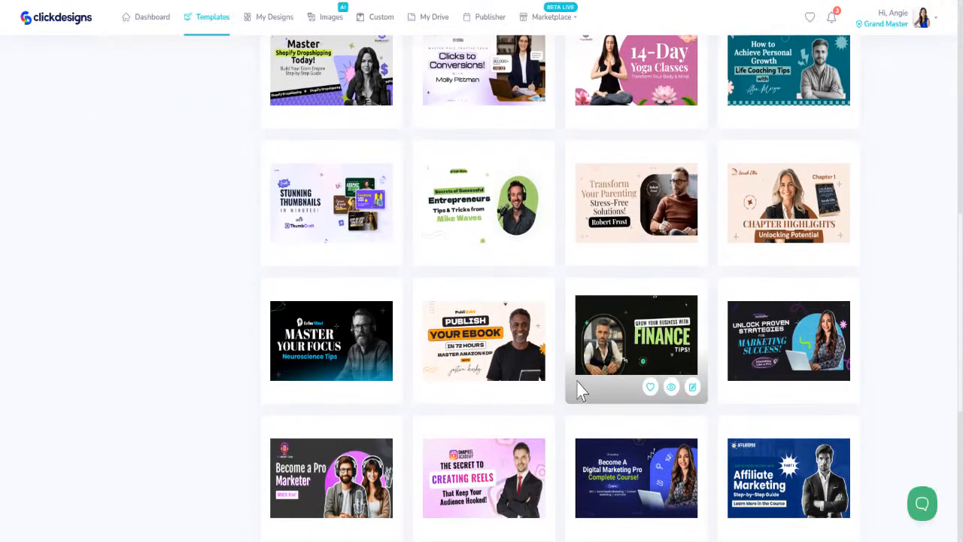
scroll(668, 455, "down", 5)
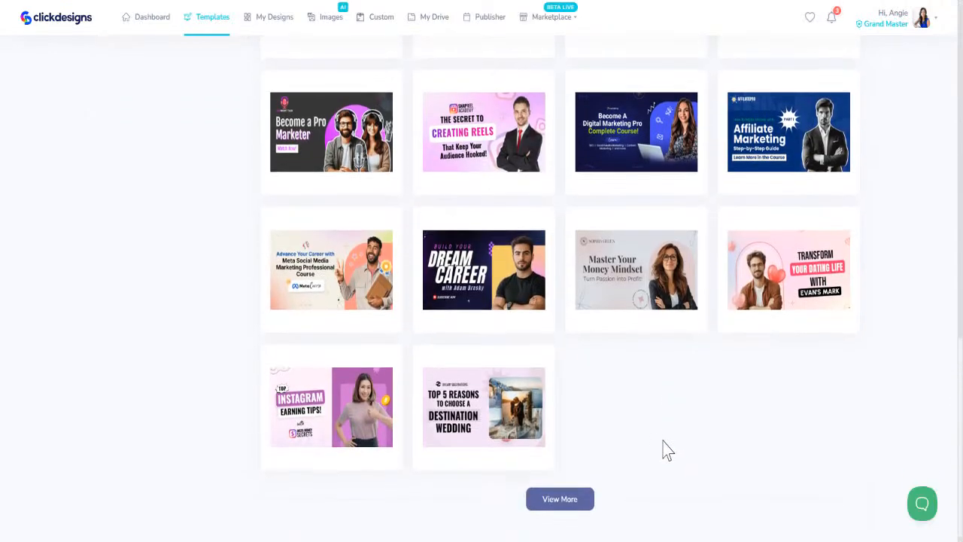
scroll(666, 443, "up", 13)
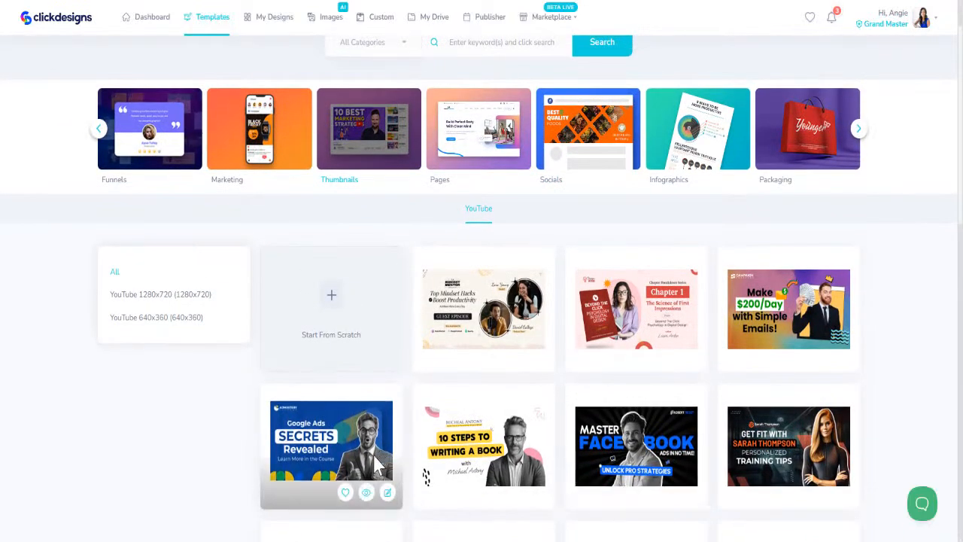
- Switch to the Marketing category and look through its Facebook templates
left_click(253, 130)
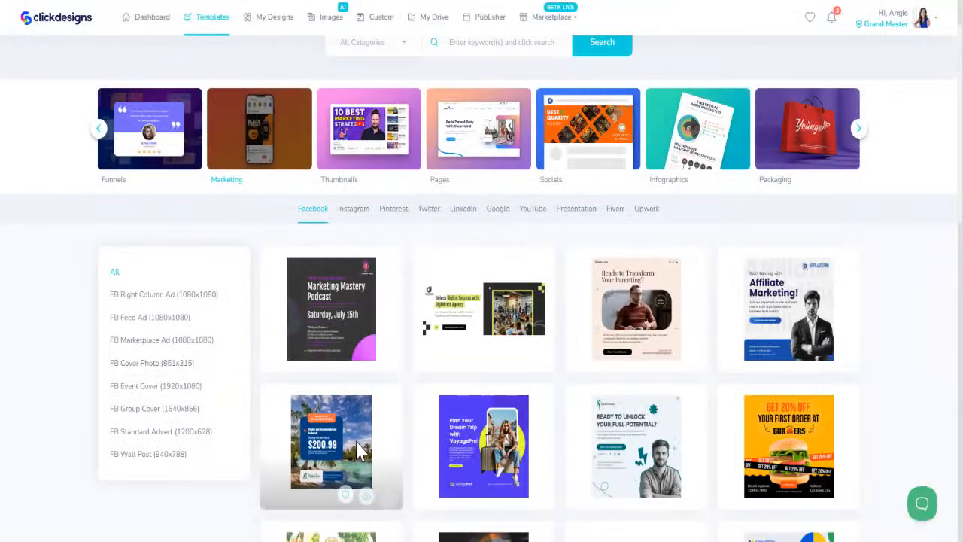
scroll(461, 401, "down", 1)
scroll(461, 401, "down", 2)
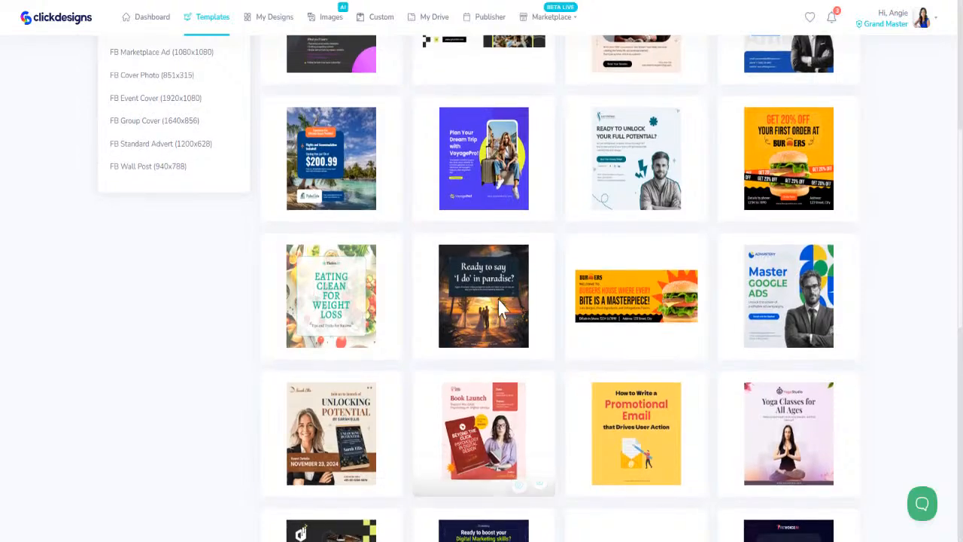
scroll(563, 408, "down", 3)
scroll(560, 403, "down", 2)
scroll(559, 396, "up", 8)
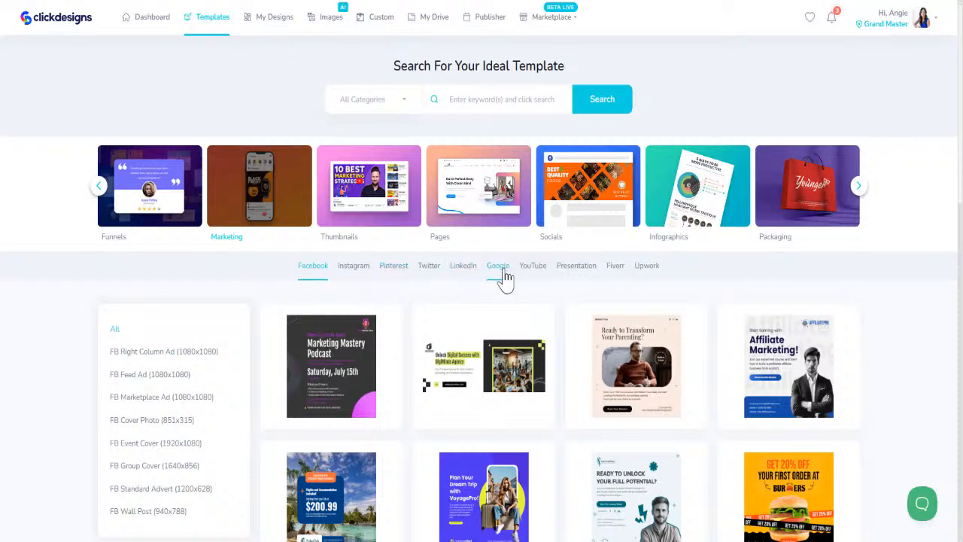
- View the Presentation, Fiverr and Upwork templates within the Marketing category
left_click(586, 275)
scroll(383, 446, "down", 2)
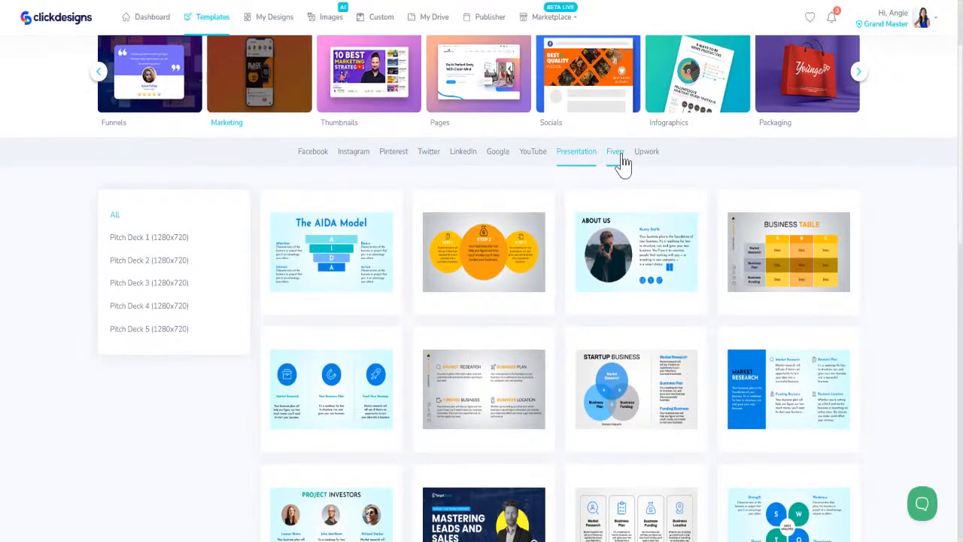
left_click(622, 159)
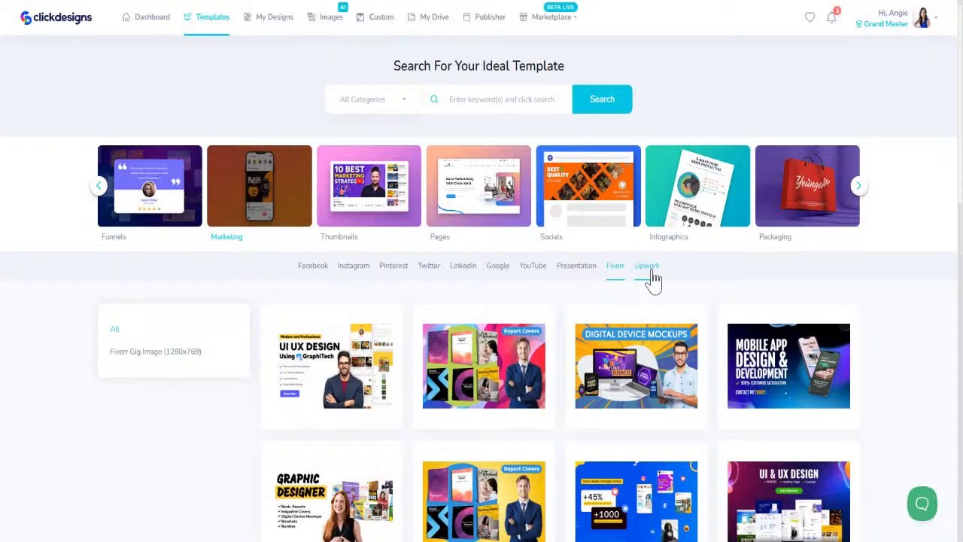
left_click(652, 280)
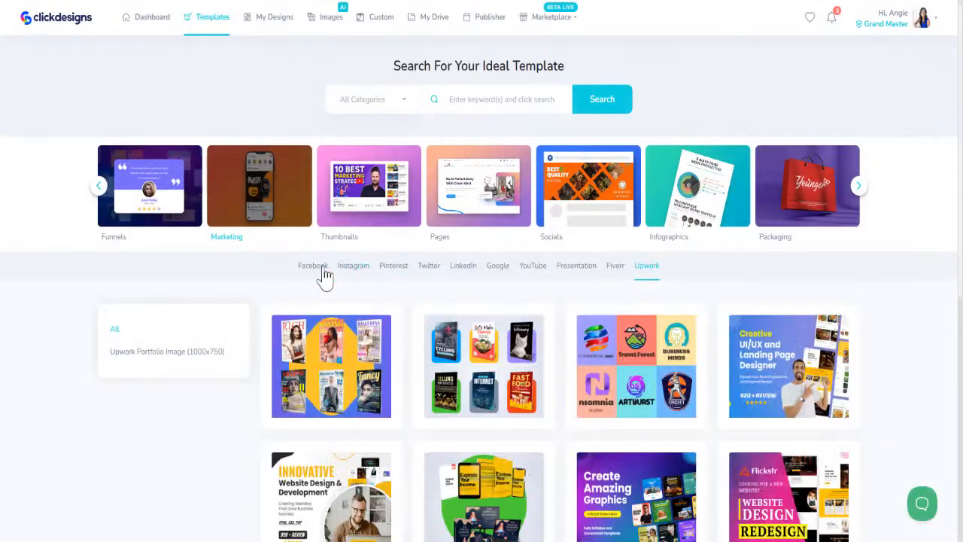
- Return to the Facebook templates in the Marketing category and look through them
left_click(313, 274)
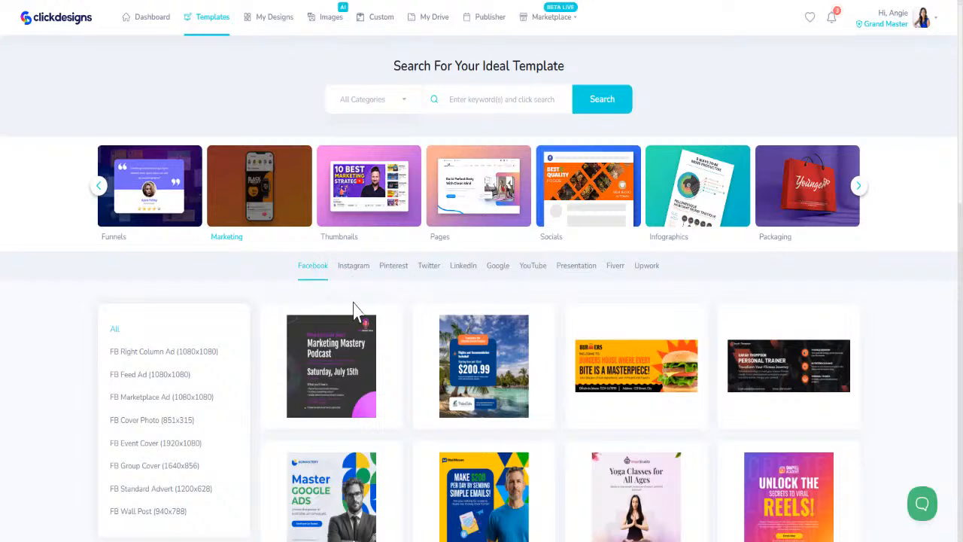
scroll(725, 400, "down", 4)
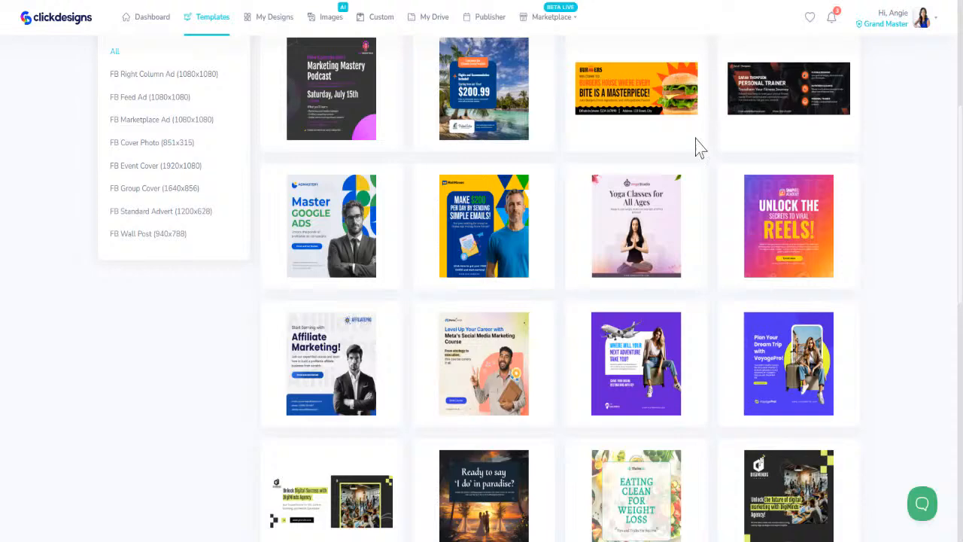
scroll(538, 233, "up", 4)
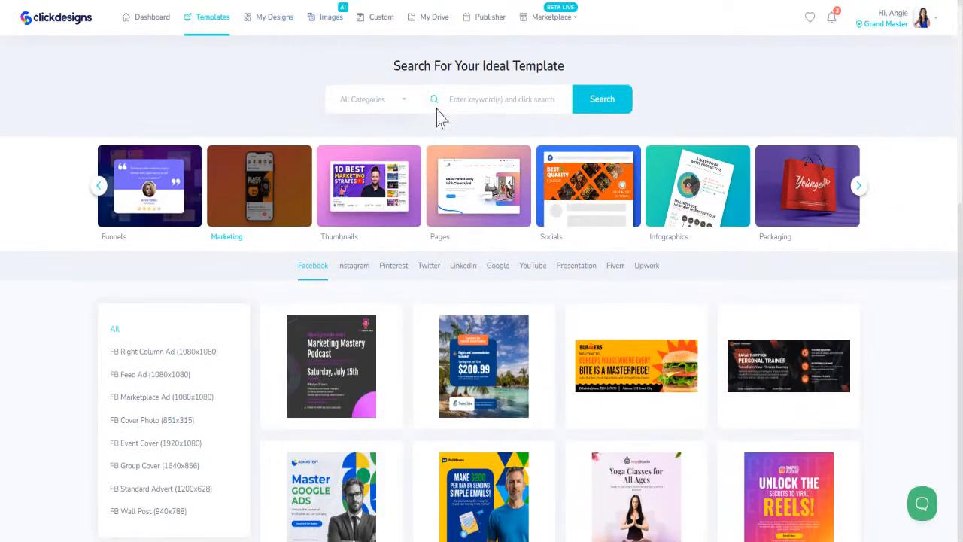
- Reload the full template library and search it for "podcast"
left_click(480, 99)
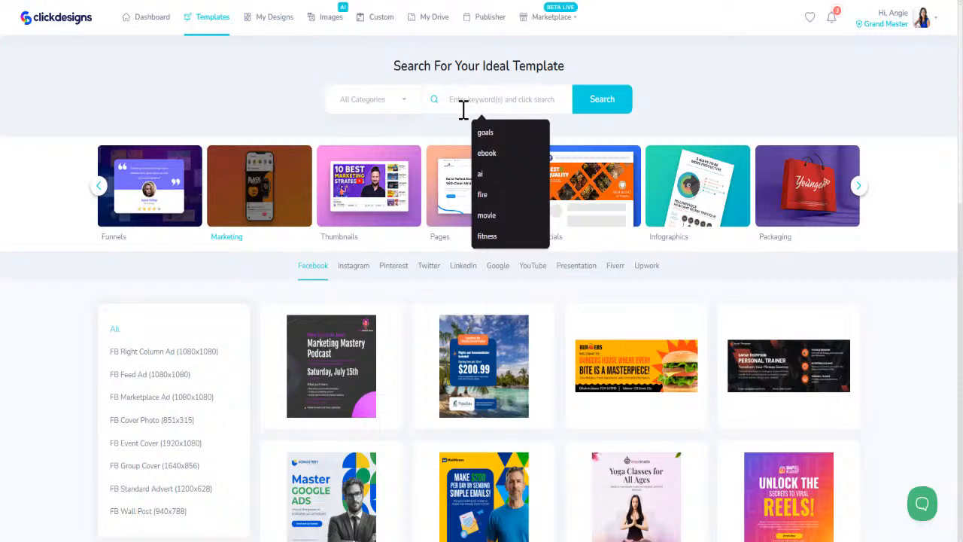
left_click(222, 24)
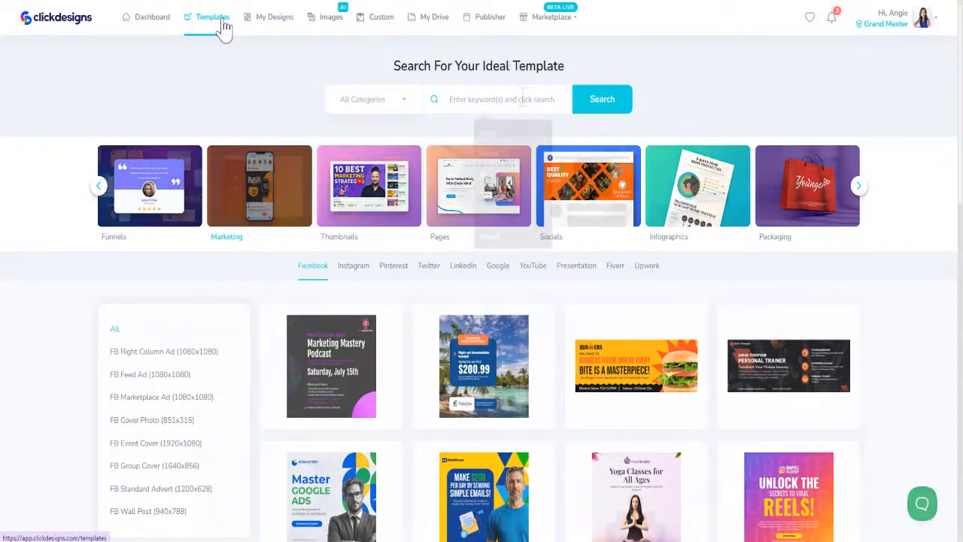
left_click(522, 97)
type("podcas")
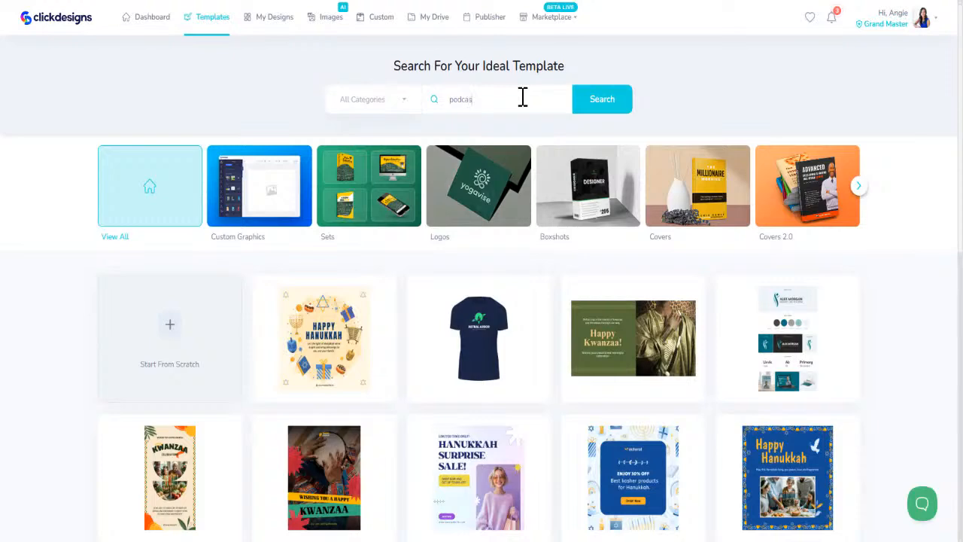
type("t")
key("Return")
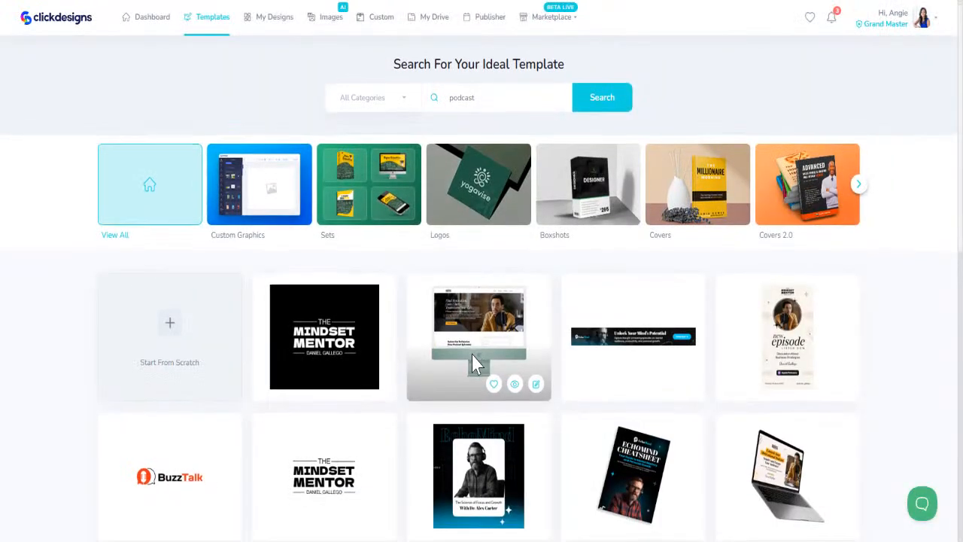
- Look through the podcast search results, loading more templates beyond the first batch
scroll(472, 356, "down", 3)
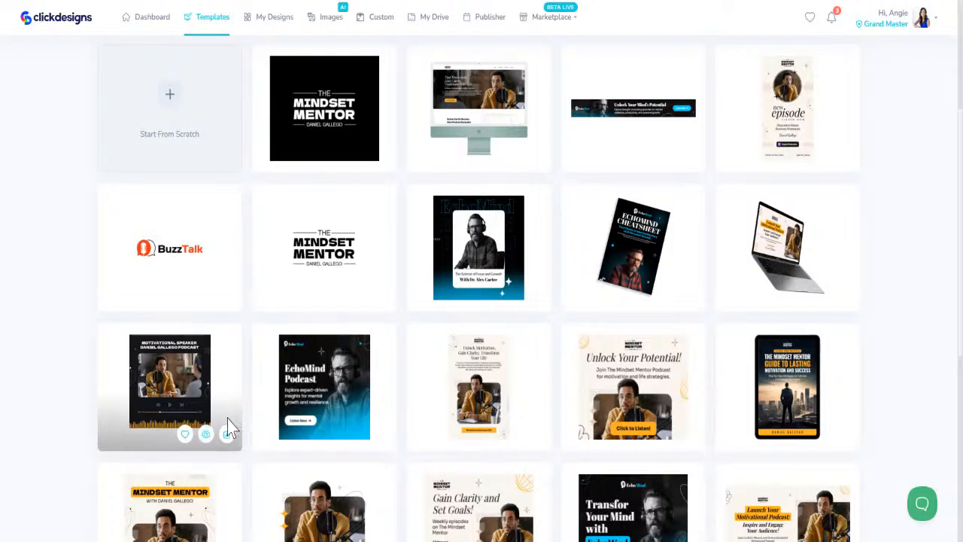
scroll(227, 406, "down", 2)
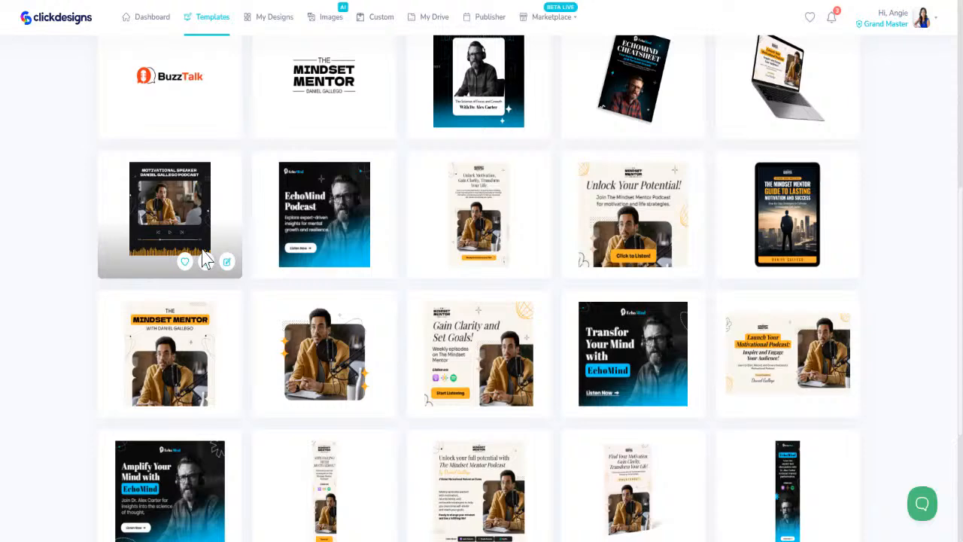
scroll(233, 323, "down", 3)
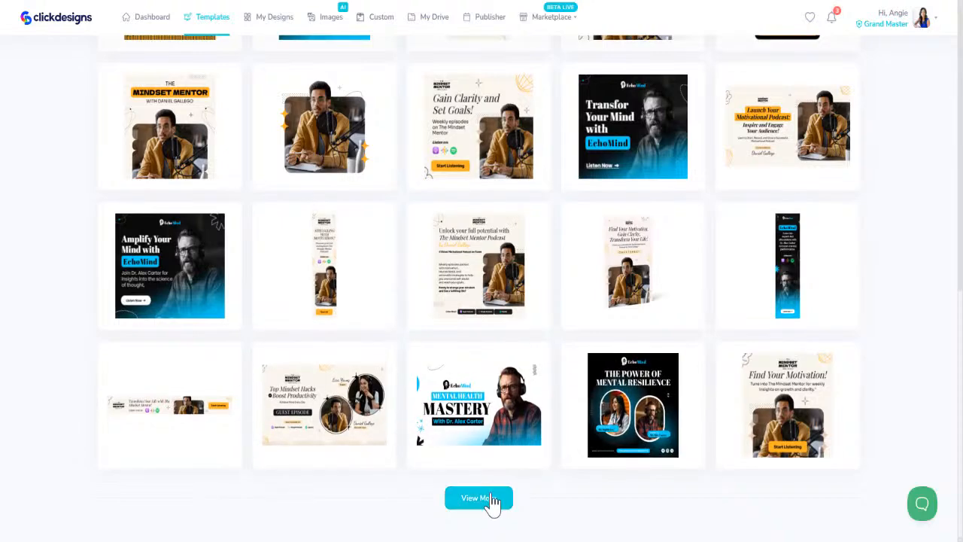
left_click(490, 504)
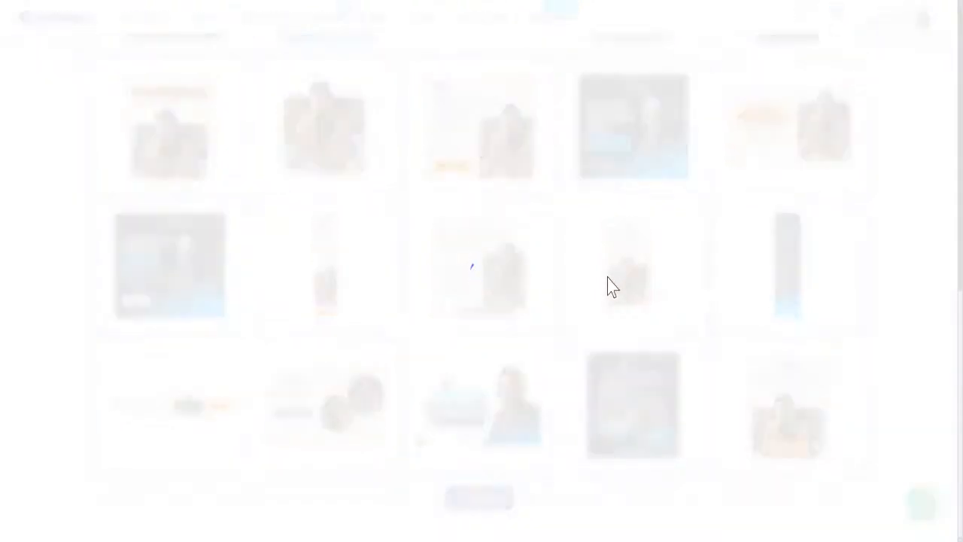
scroll(610, 286, "down", 5)
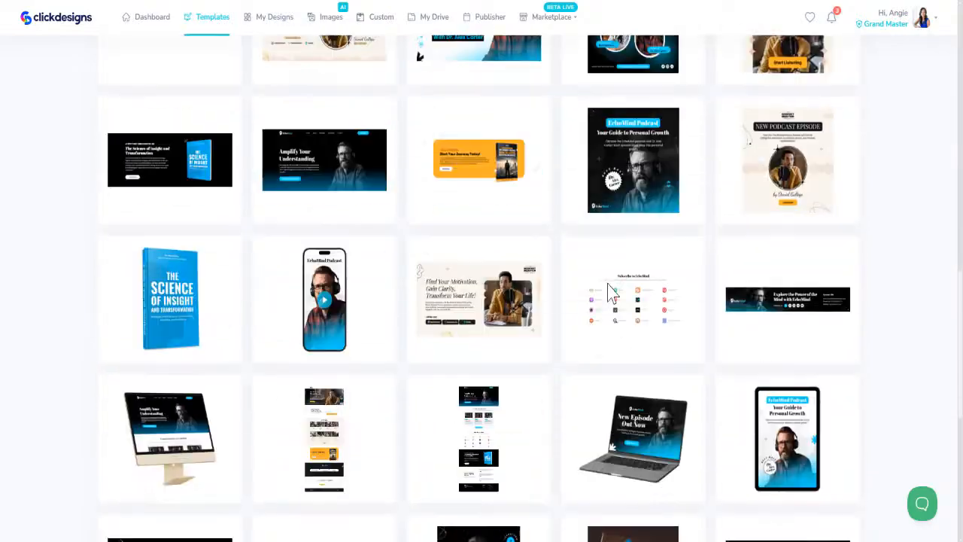
scroll(457, 422, "down", 5)
scroll(458, 419, "up", 3)
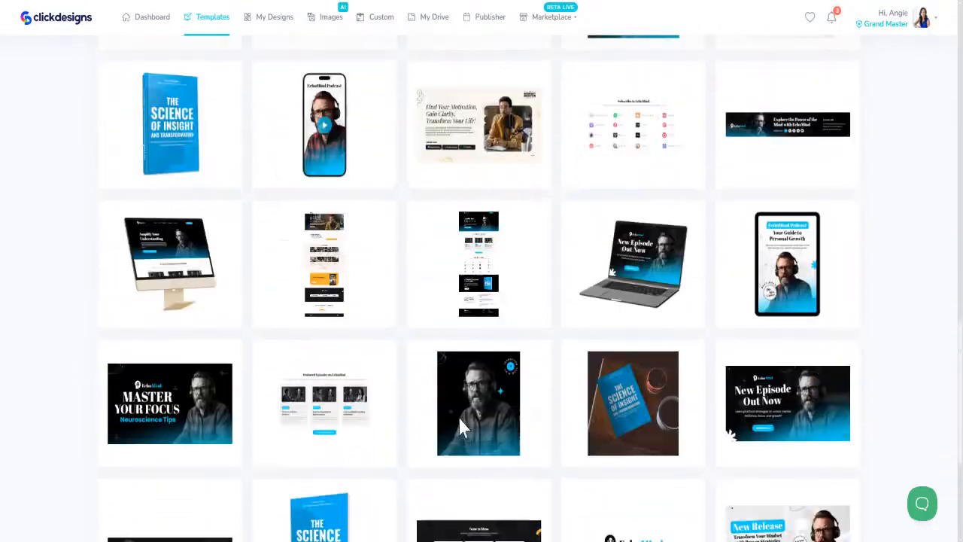
scroll(458, 421, "up", 15)
scroll(532, 243, "down", 1)
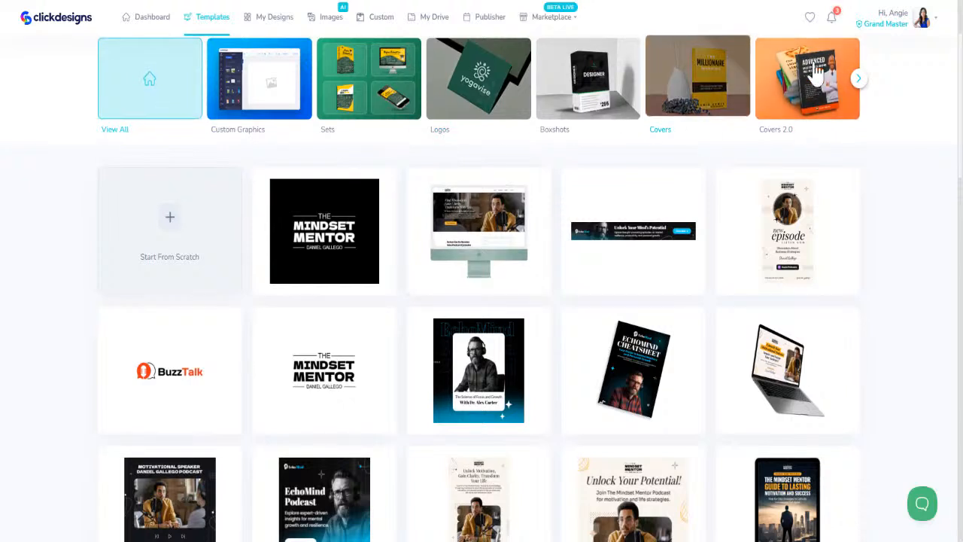
- Switch to the Pages category and show all Full Pages templates for the podcast search
left_click(858, 78)
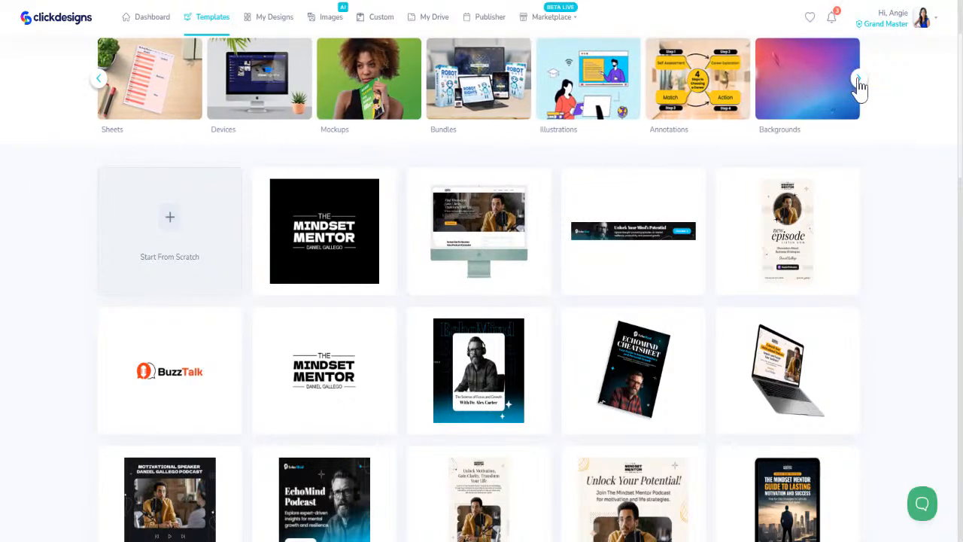
left_click(858, 79)
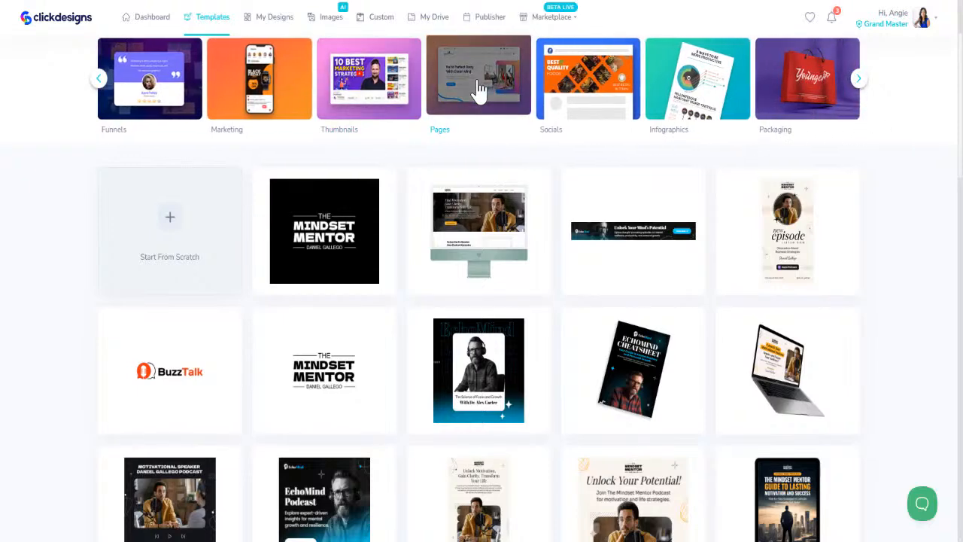
left_click(479, 89)
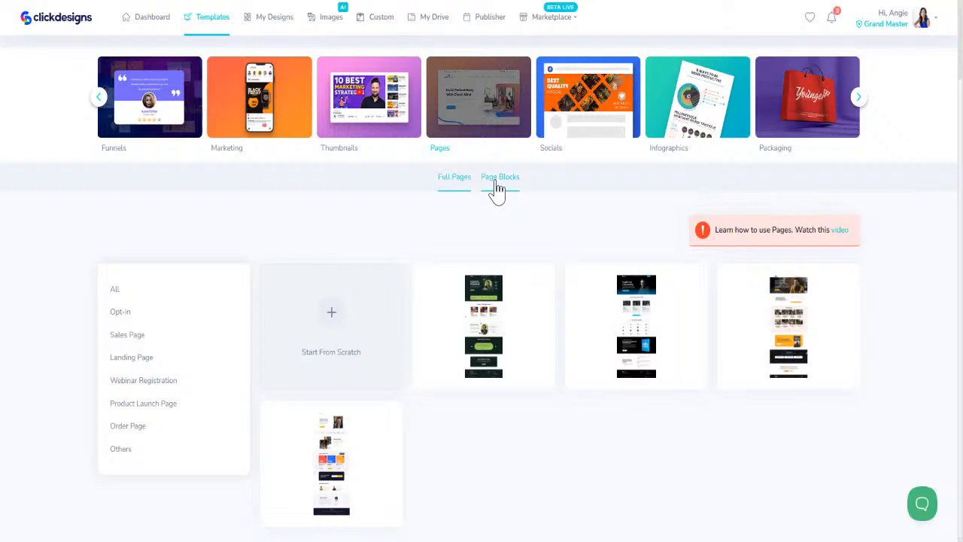
left_click(115, 291)
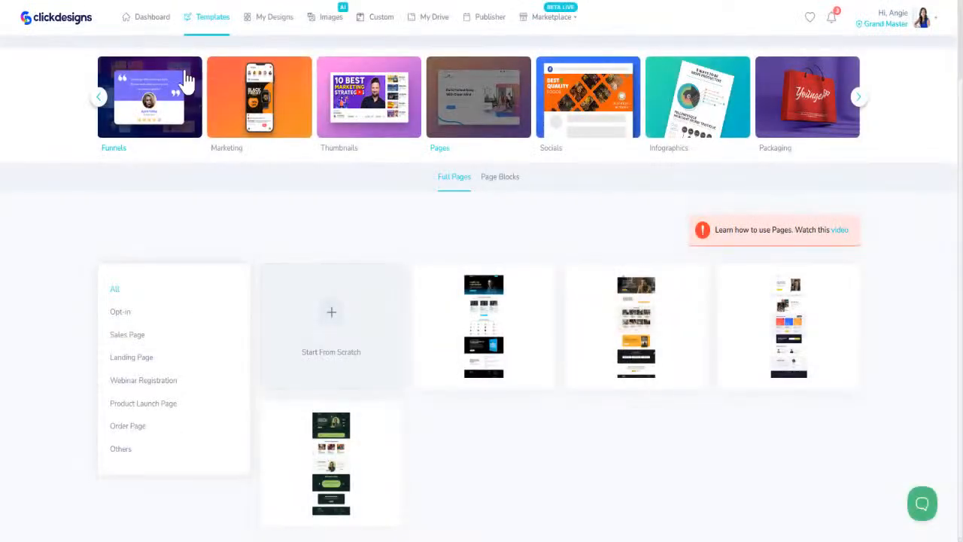
- Clear the podcast keyword from the search and browse the unfiltered full-page templates
scroll(254, 65, "up", 2)
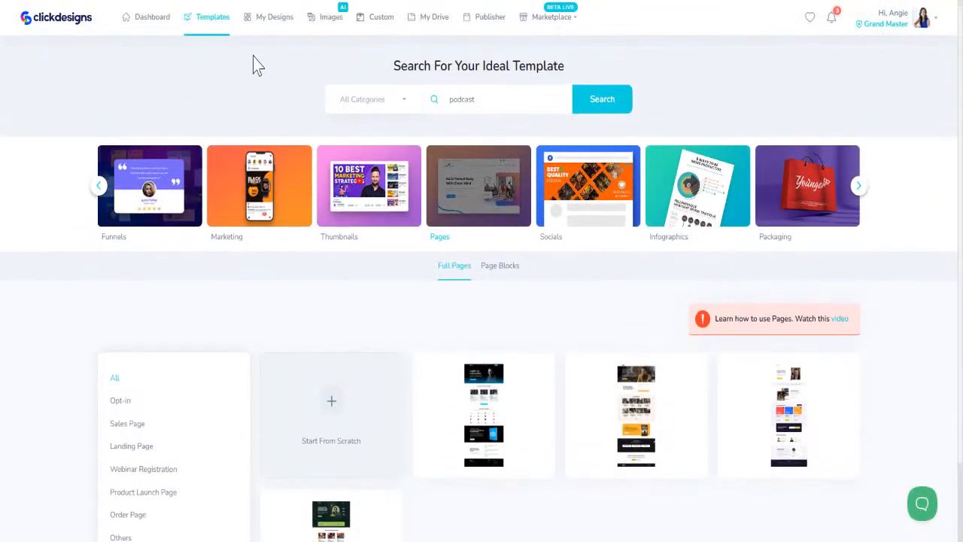
key("ctrl+a")
key("BackSpace")
scroll(623, 325, "down", 4)
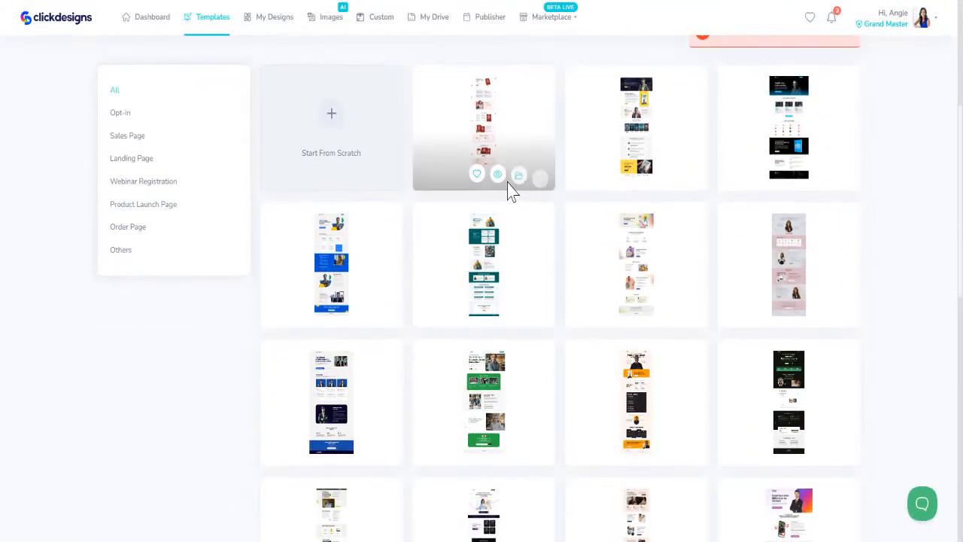
- Preview the red "Beyond the Click" book page template, examine its sections from start to end, and close the preview
left_click(498, 177)
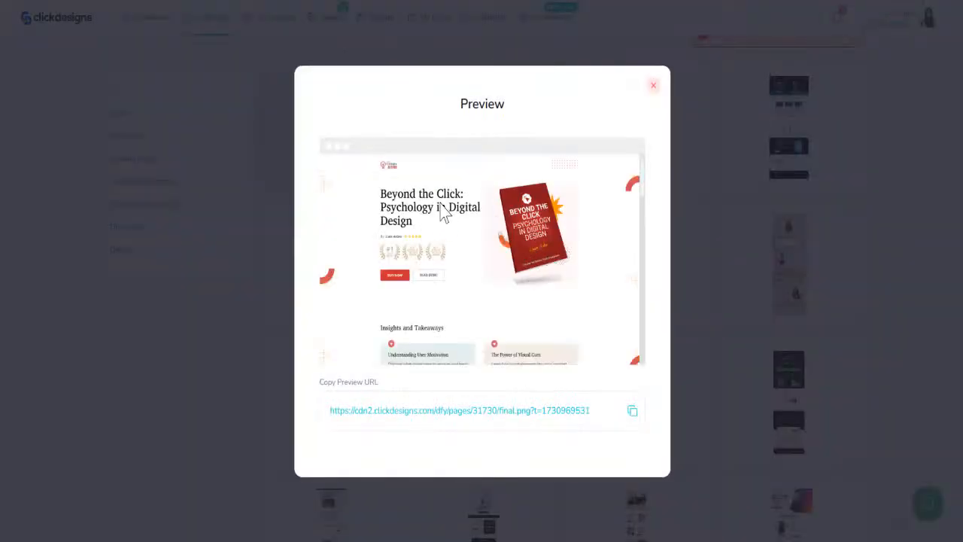
scroll(546, 271, "down", 5)
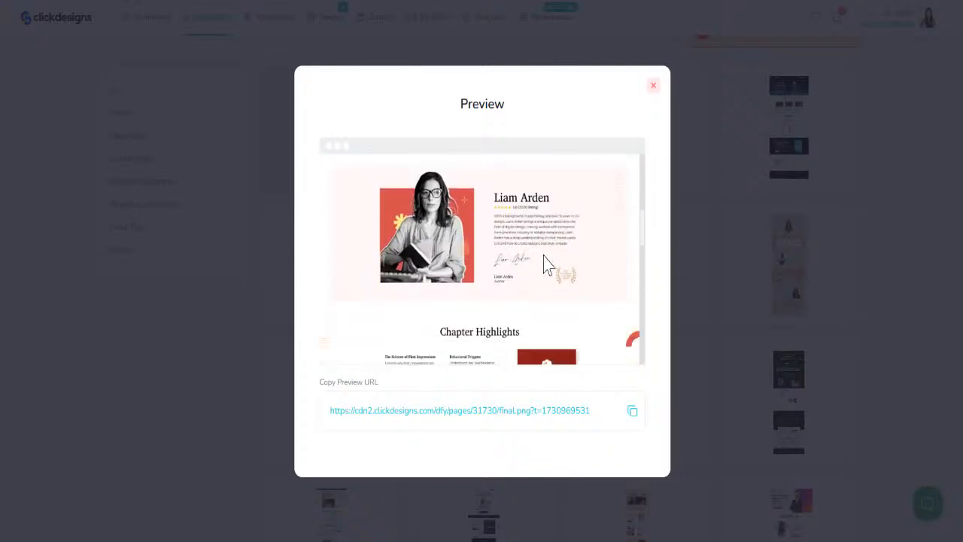
scroll(438, 218, "up", 3)
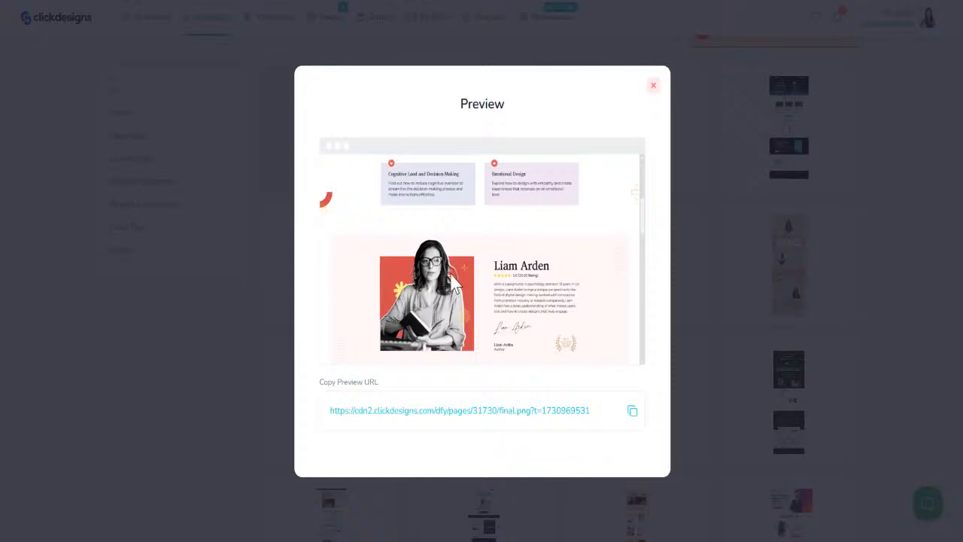
scroll(454, 284, "down", 3)
scroll(494, 279, "down", 5)
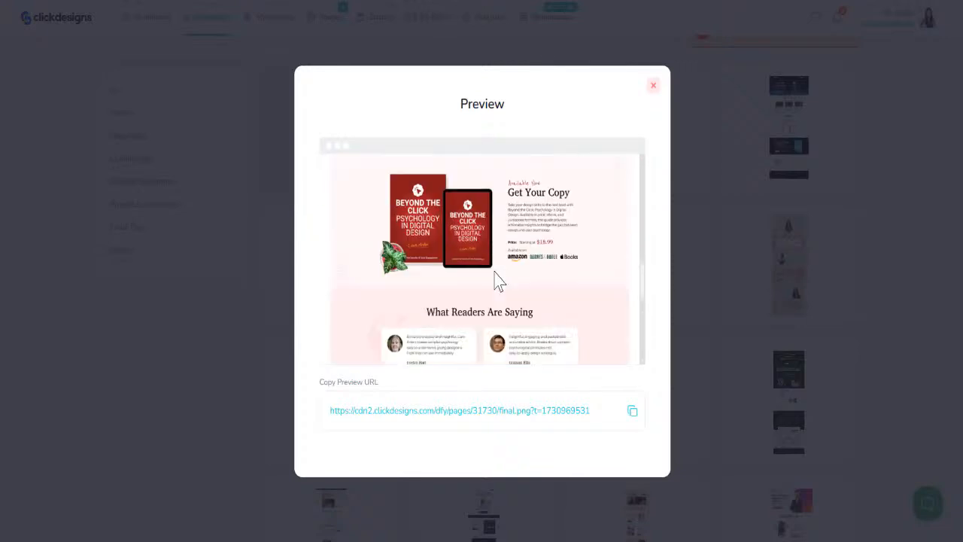
scroll(503, 295, "down", 2)
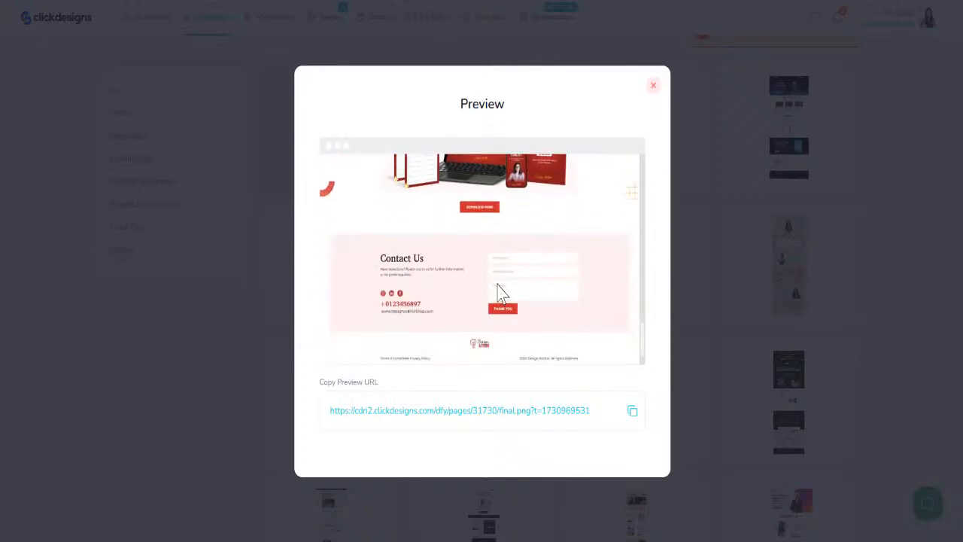
scroll(498, 292, "up", 10)
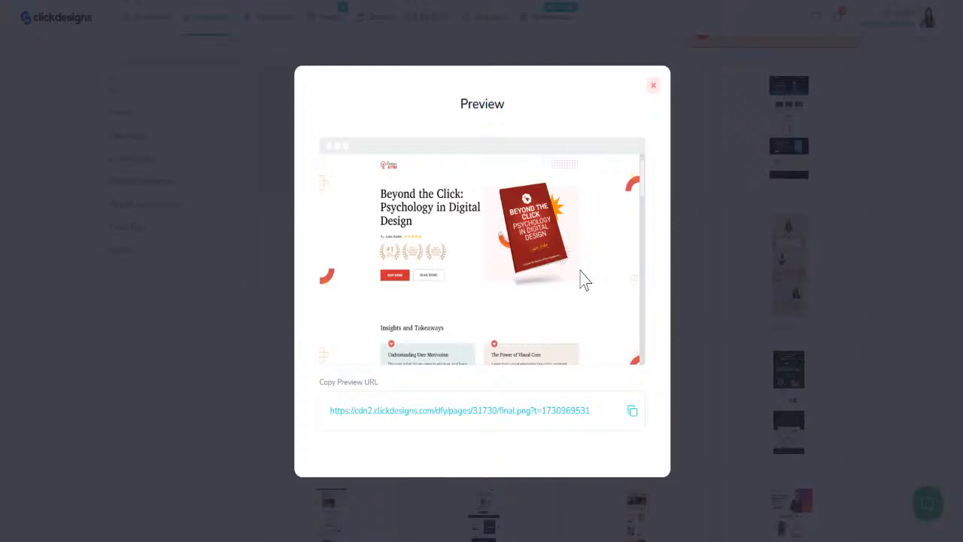
left_click(653, 86)
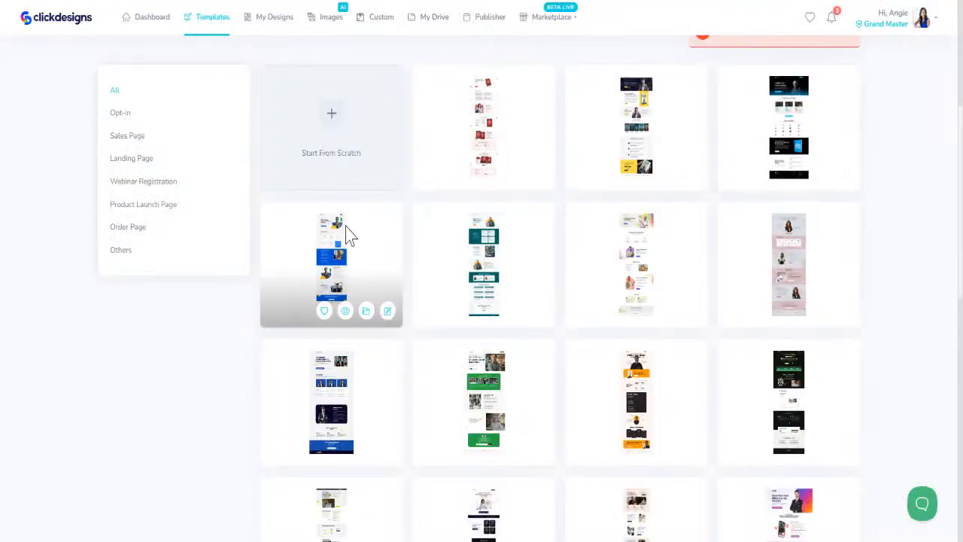
- Preview the green PlanPilot course page template, examine its sections, and close the preview to return to the Pages category
mouse_move(498, 462)
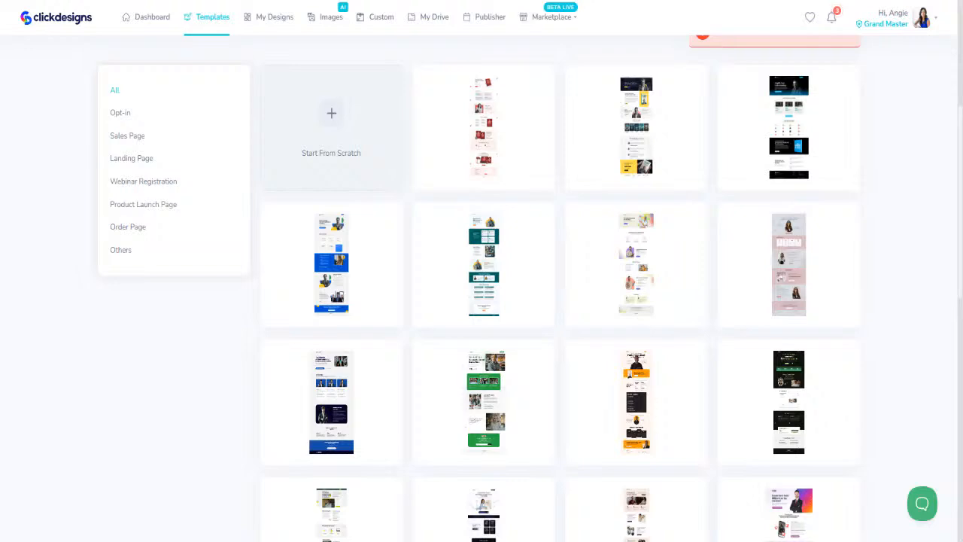
mouse_move(575, 430)
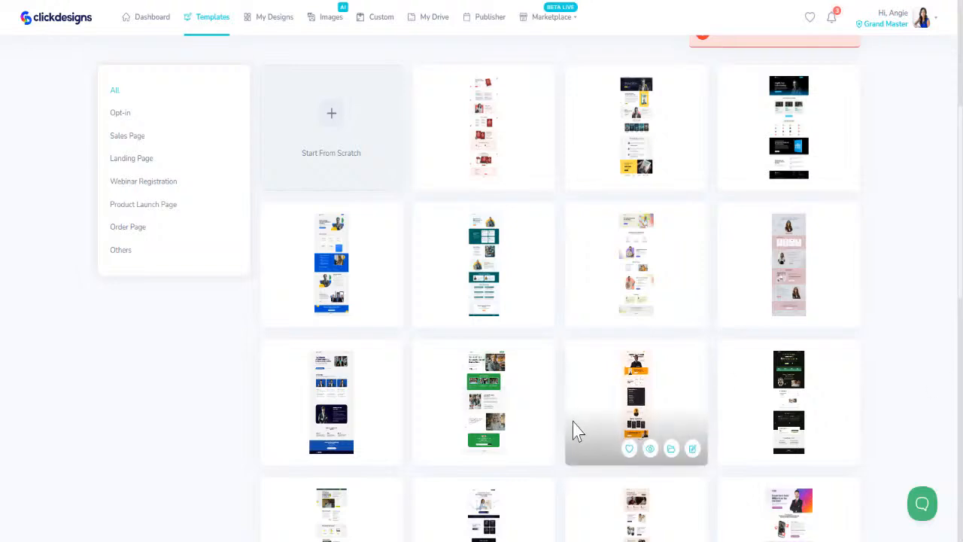
left_click(498, 450)
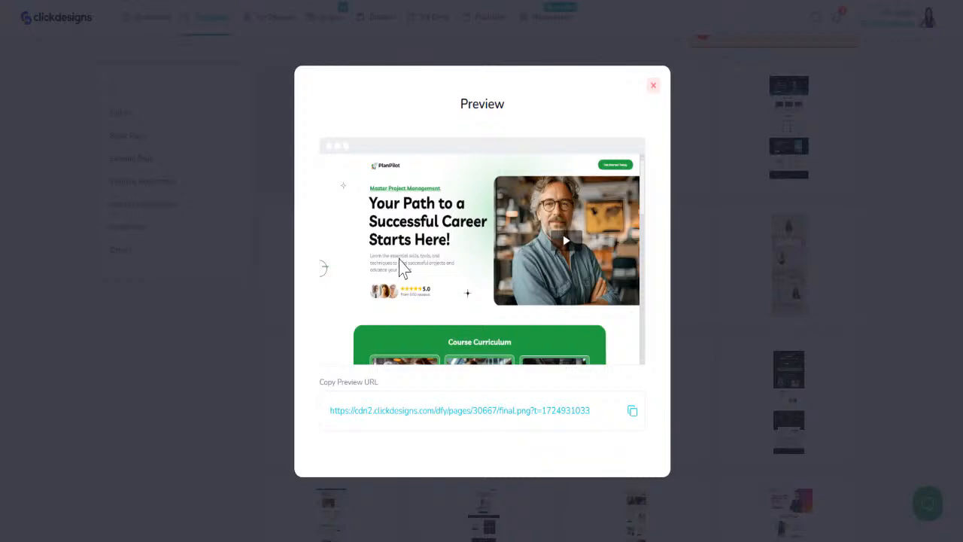
scroll(587, 244, "down", 10)
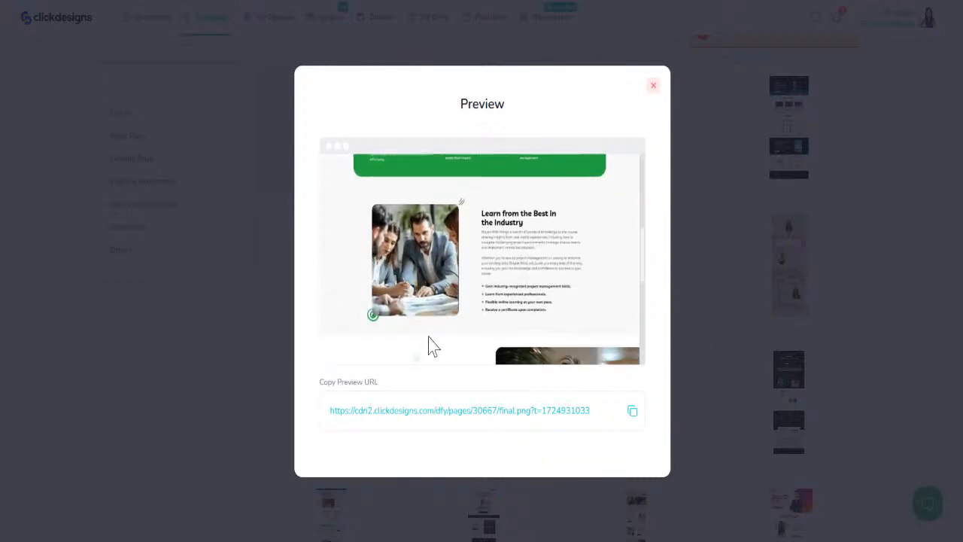
scroll(438, 332, "down", 2)
scroll(439, 331, "up", 5)
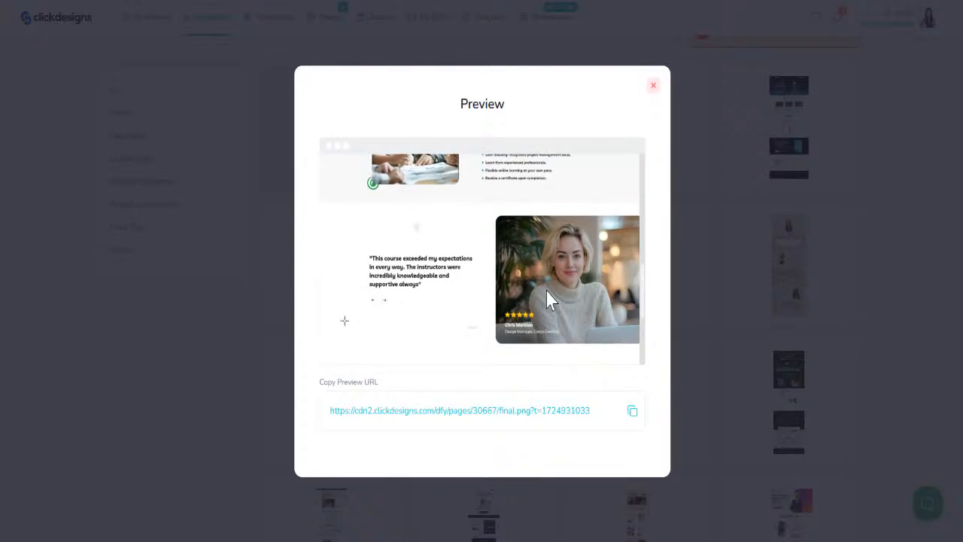
scroll(556, 290, "up", 8)
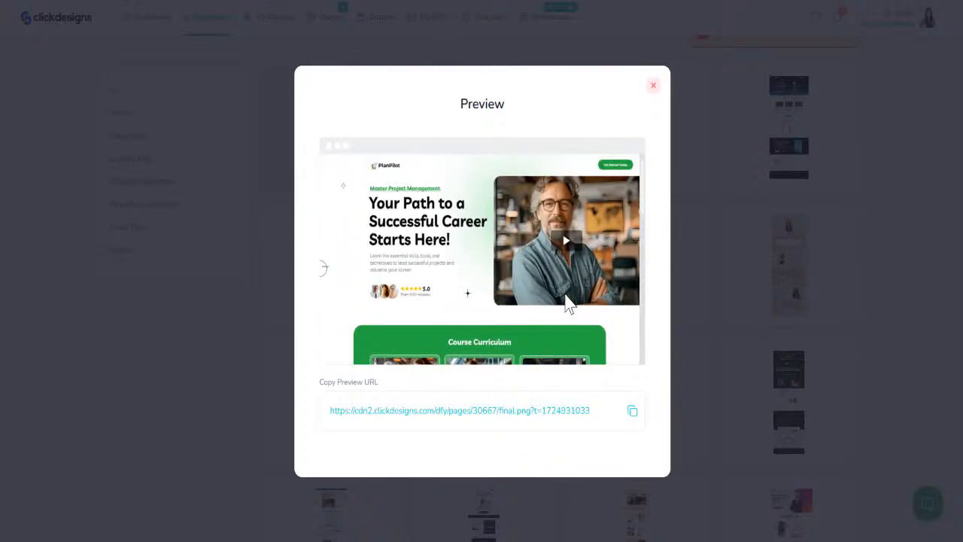
left_click(653, 87)
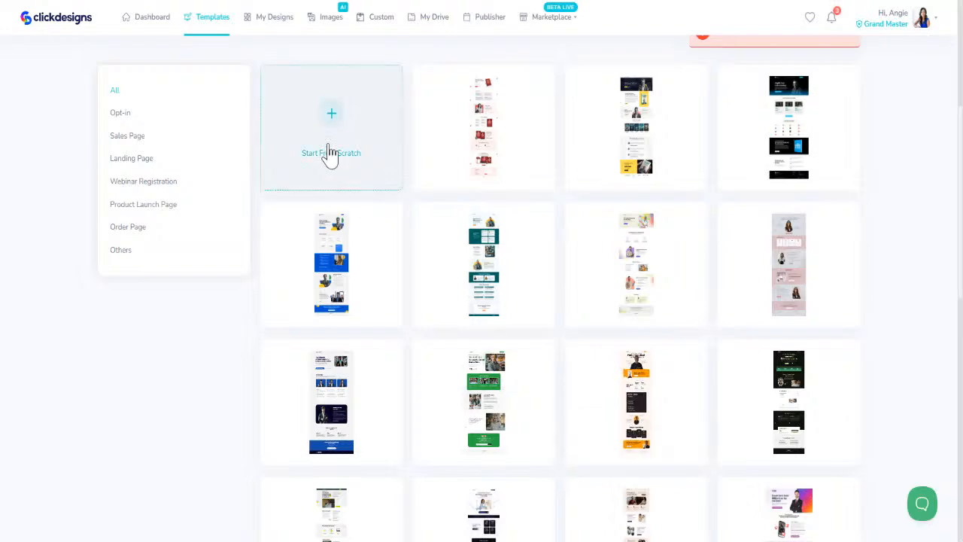
scroll(265, 98, "up", 2)
scroll(263, 126, "up", 2)
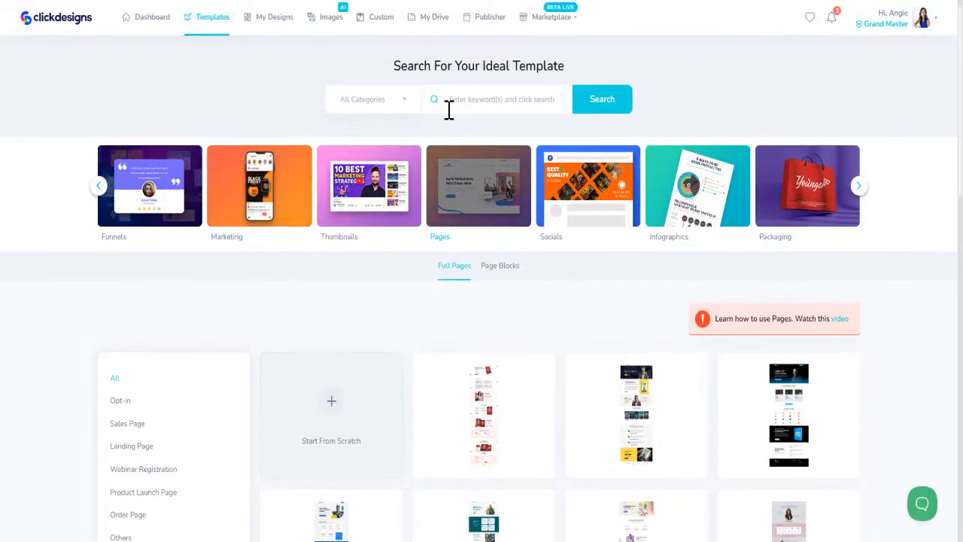
- Search the full-page templates for "speaker", and repeat the same keyword search across all template categories
left_click(473, 101)
type("speaker")
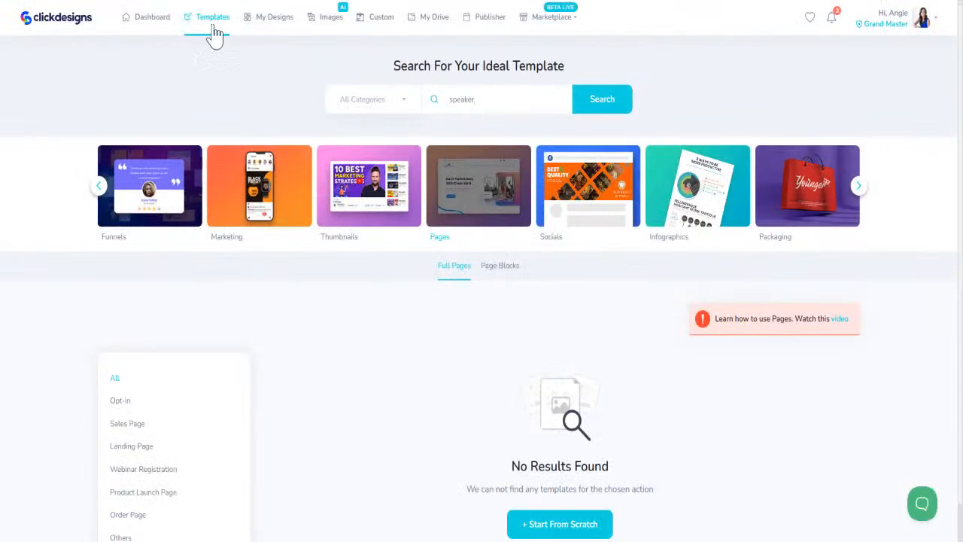
left_click(215, 20)
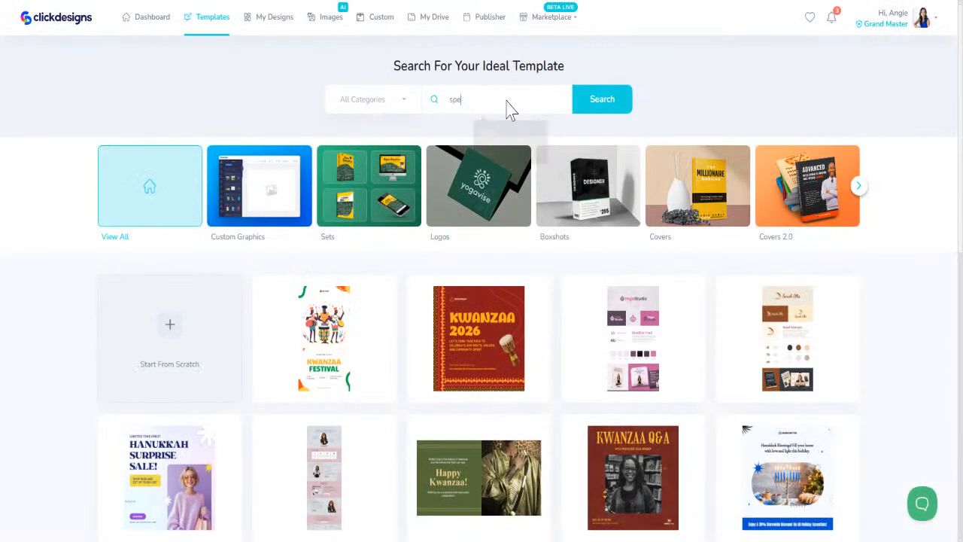
- Preview the blue Featured Speakers template and the Speaker Information template, closing each preview
mouse_move(516, 331)
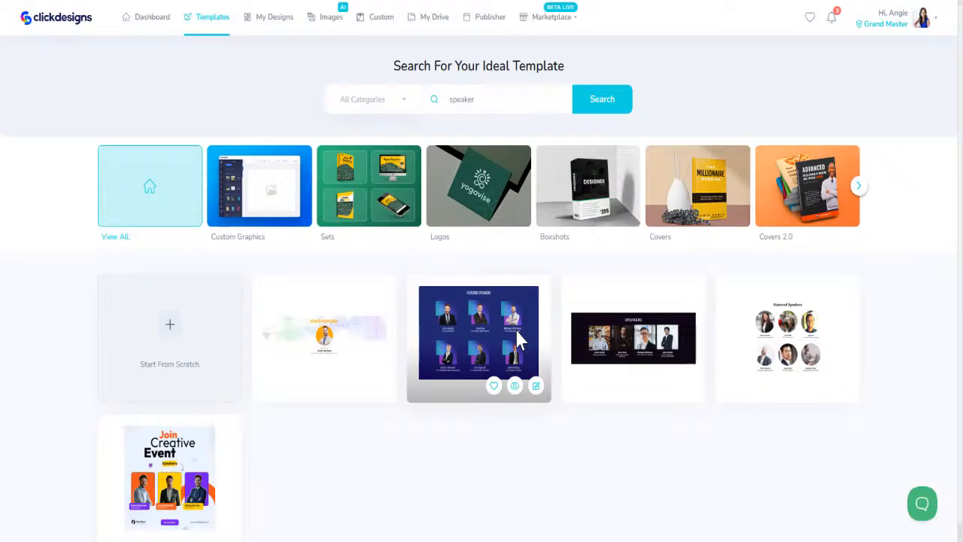
left_click(514, 387)
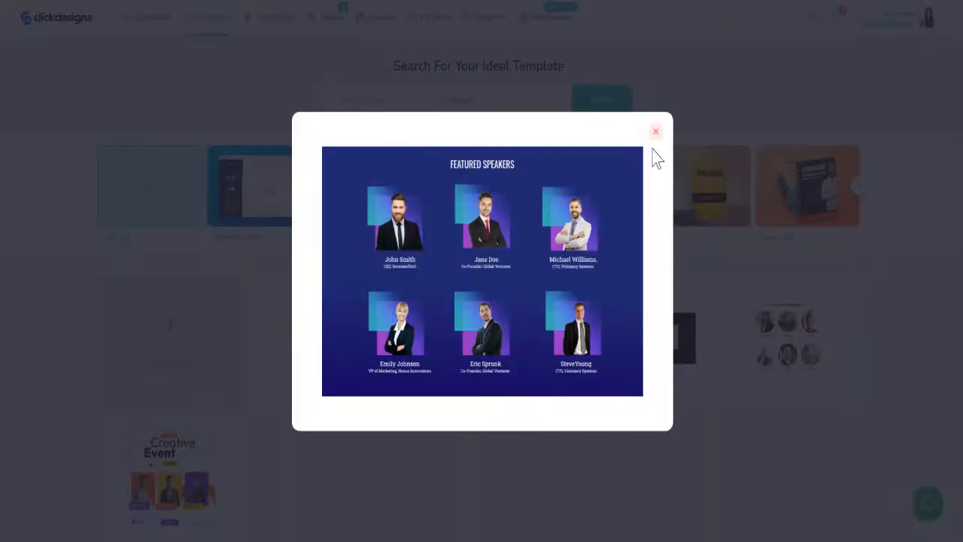
left_click(655, 137)
mouse_move(333, 361)
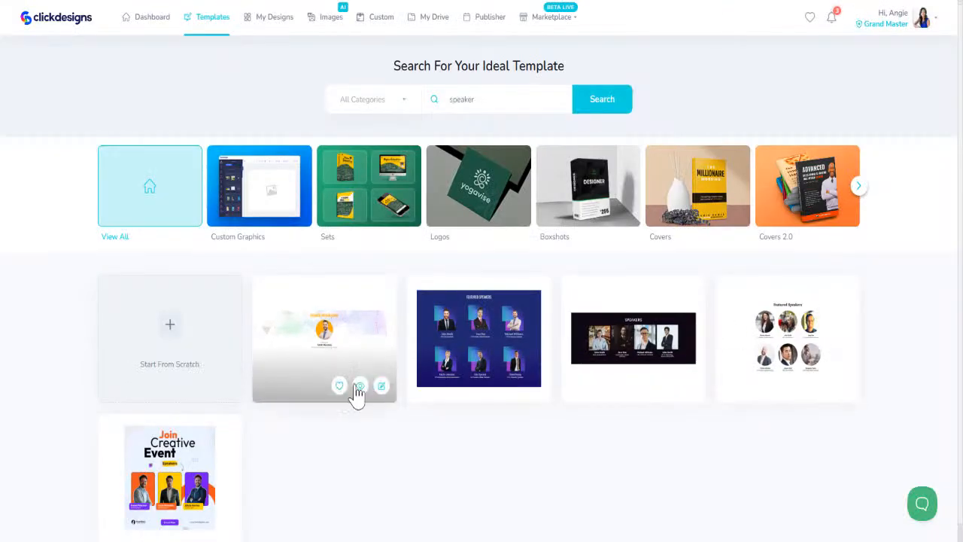
left_click(356, 387)
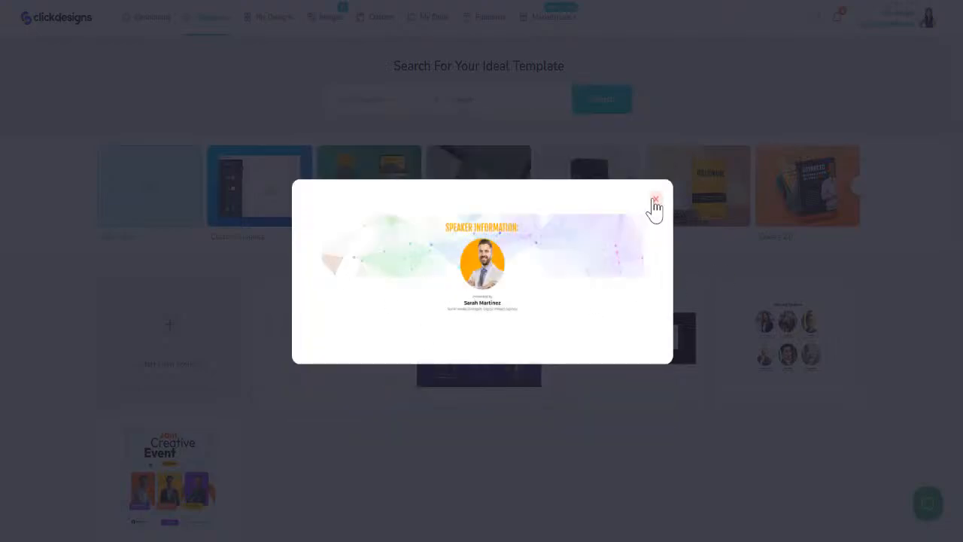
left_click(654, 200)
- Search the whole template library for "summit" and for "event", and browse the event templates to the end of the list
type("s")
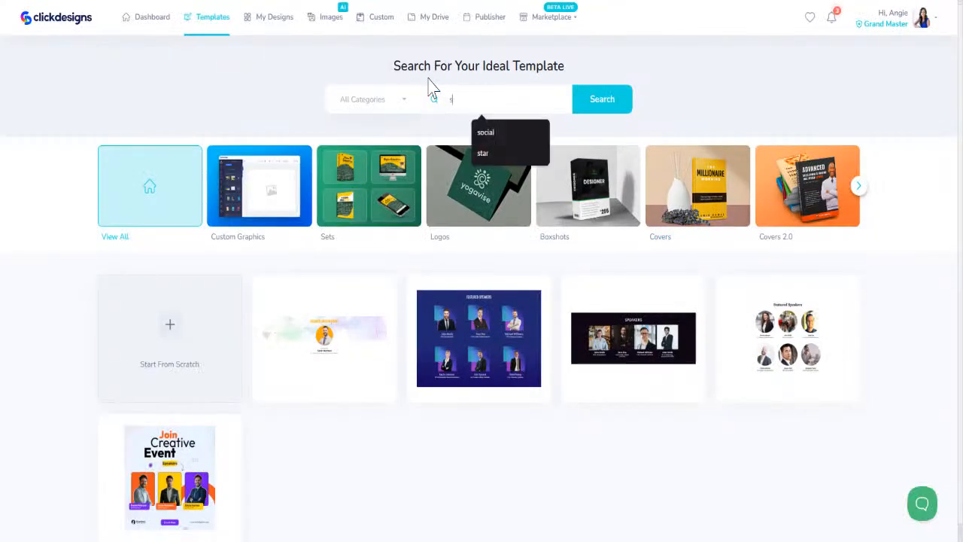
type("ummit")
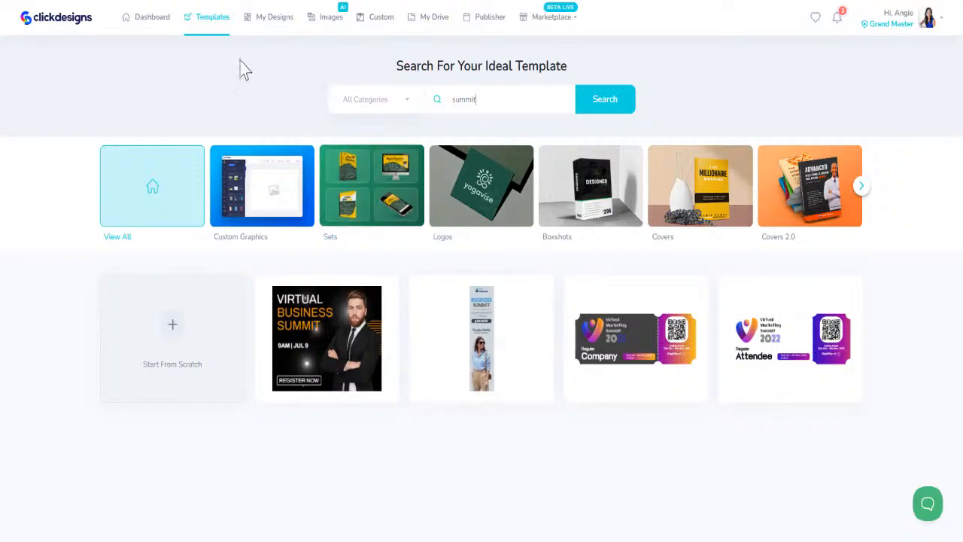
type("event")
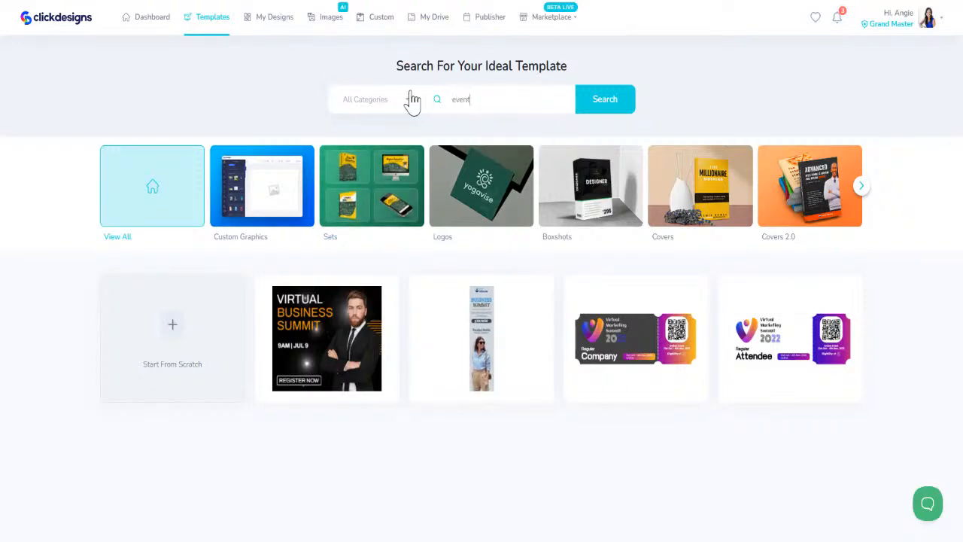
key("Return")
scroll(499, 365, "down", 5)
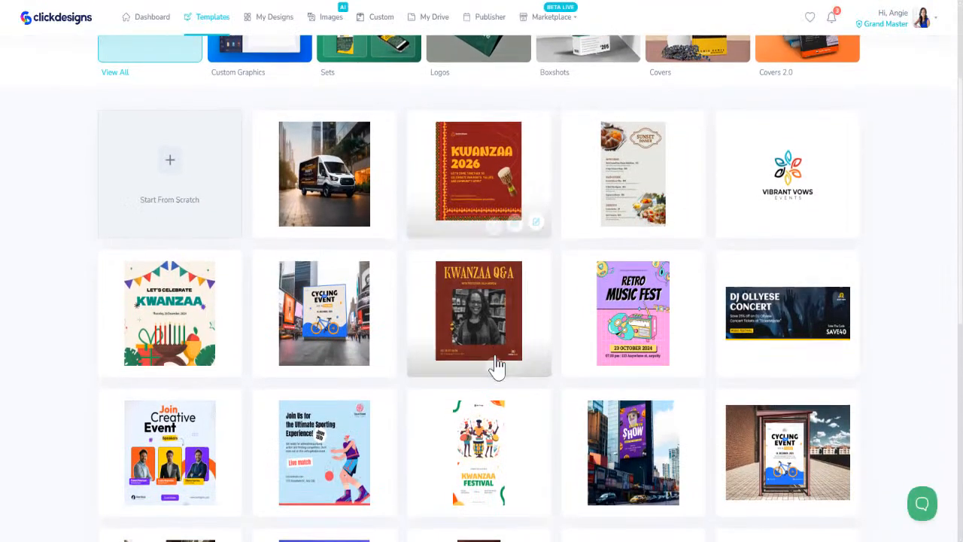
scroll(504, 376, "down", 3)
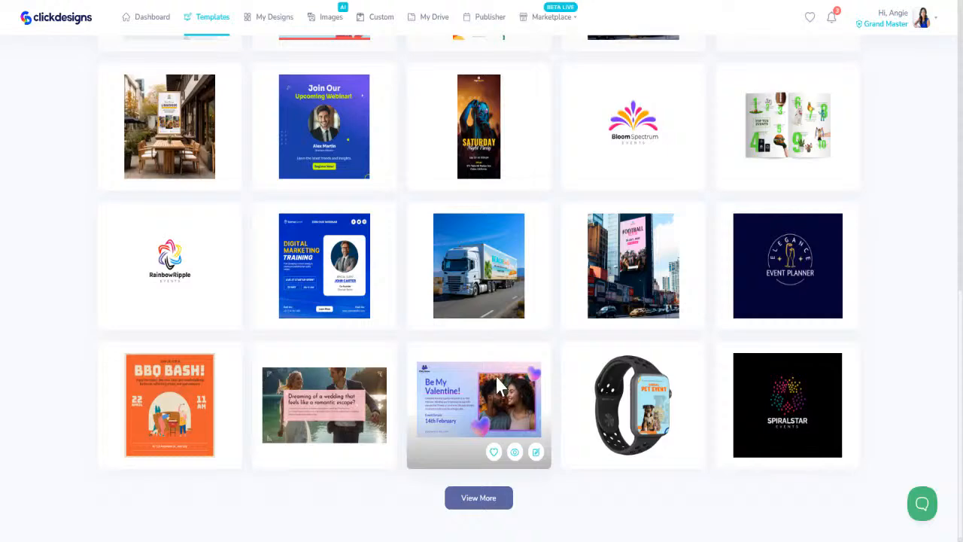
scroll(499, 386, "up", 9)
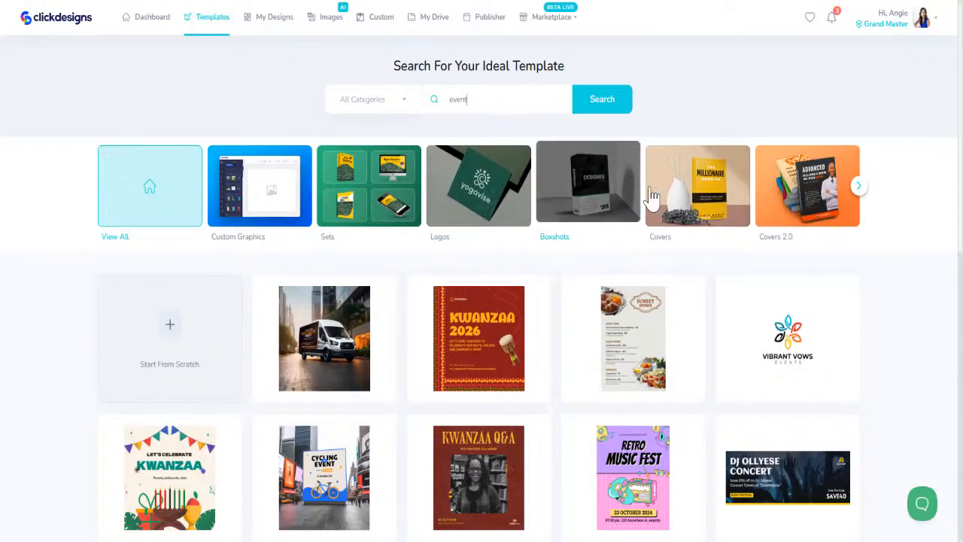
- Open the Covers category, clear the event keyword by reloading the template library, and browse the unfiltered book covers
left_click(698, 197)
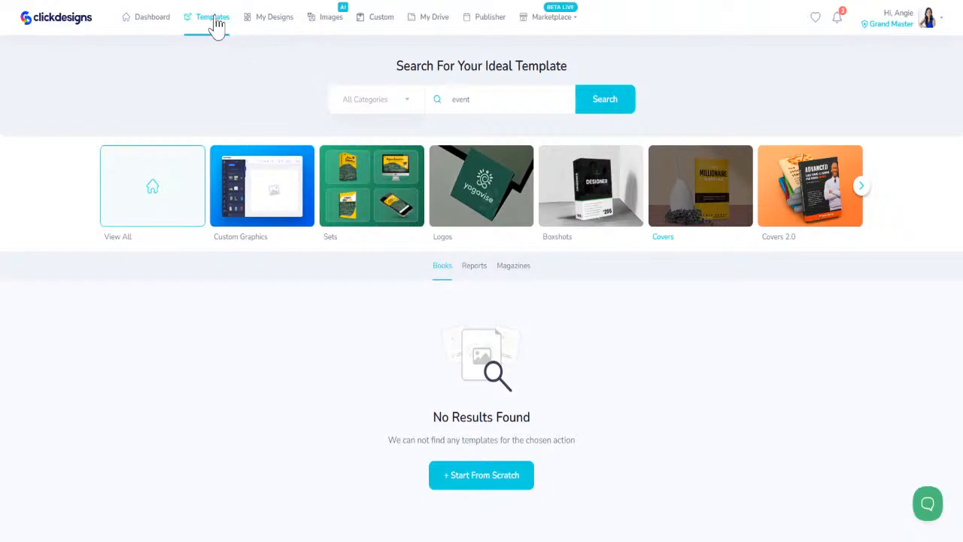
left_click(217, 24)
left_click(680, 187)
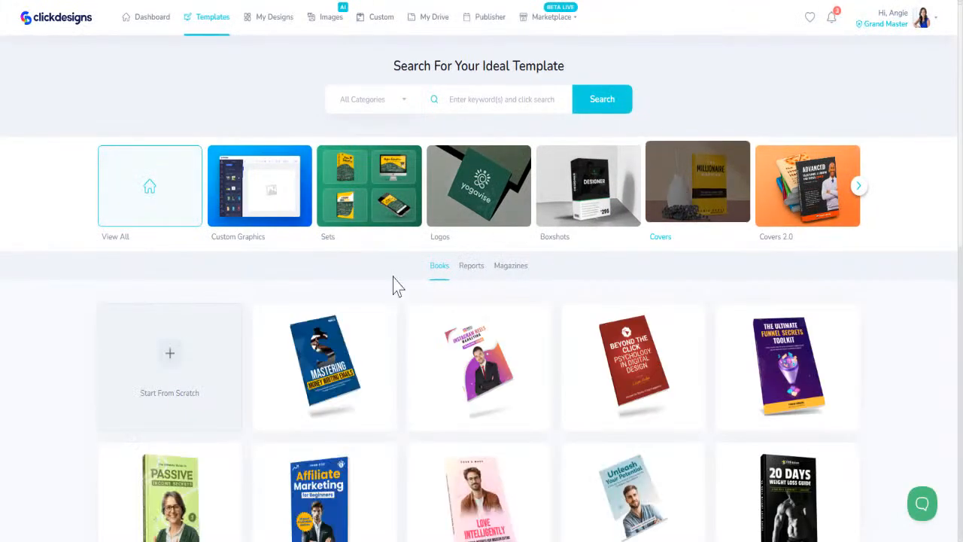
scroll(601, 414, "down", 4)
mouse_move(465, 454)
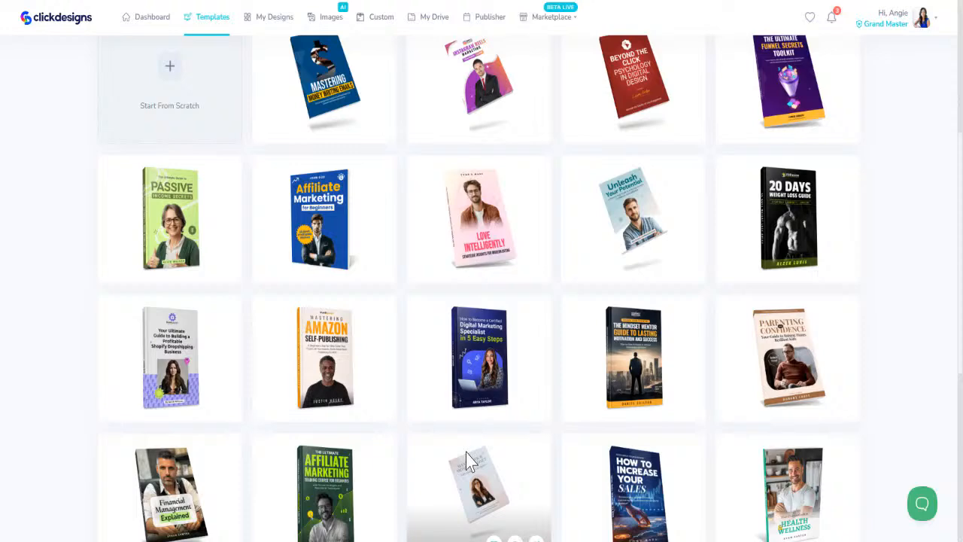
scroll(477, 401, "down", 1)
scroll(419, 494, "up", 4)
scroll(419, 494, "up", 1)
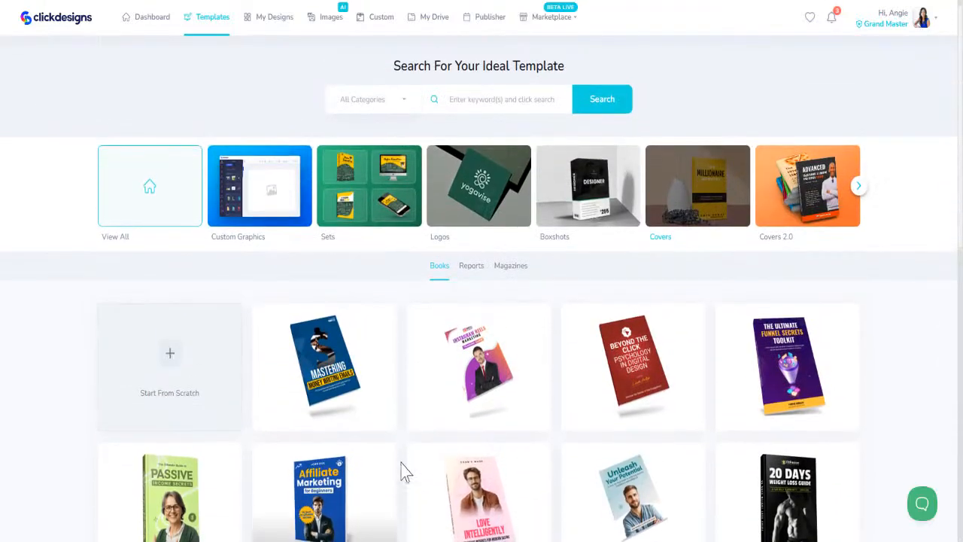
- Open the Apparels category and browse its sweatshirt templates
left_click(859, 185)
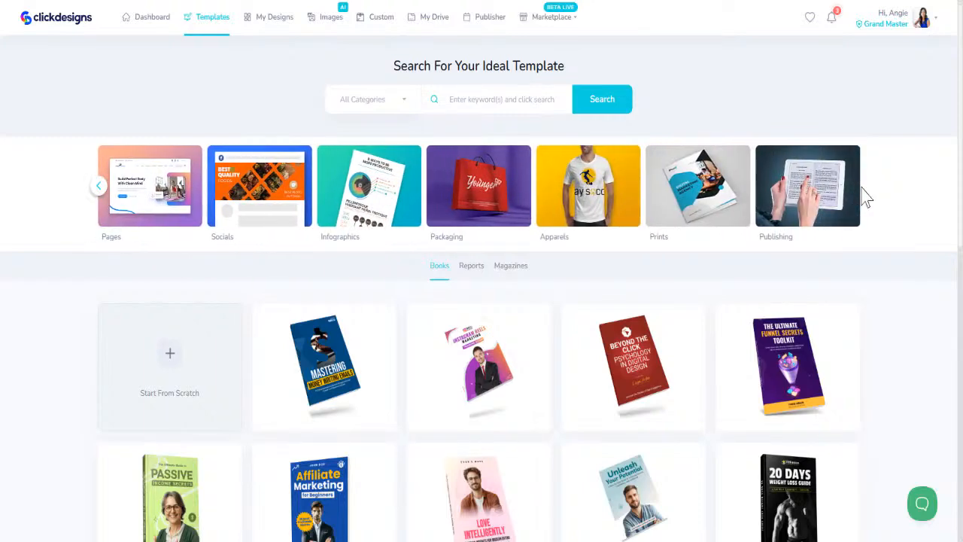
left_click(606, 201)
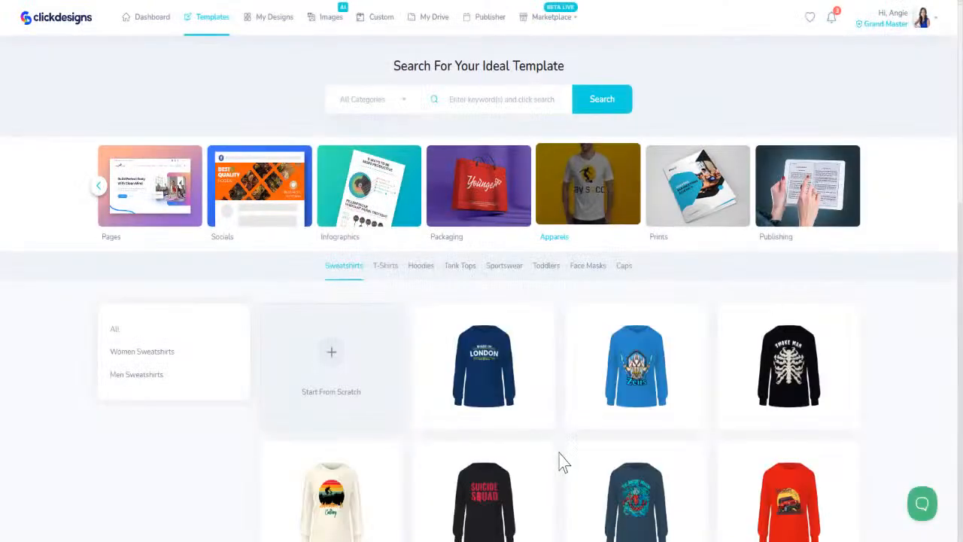
scroll(509, 467, "down", 3)
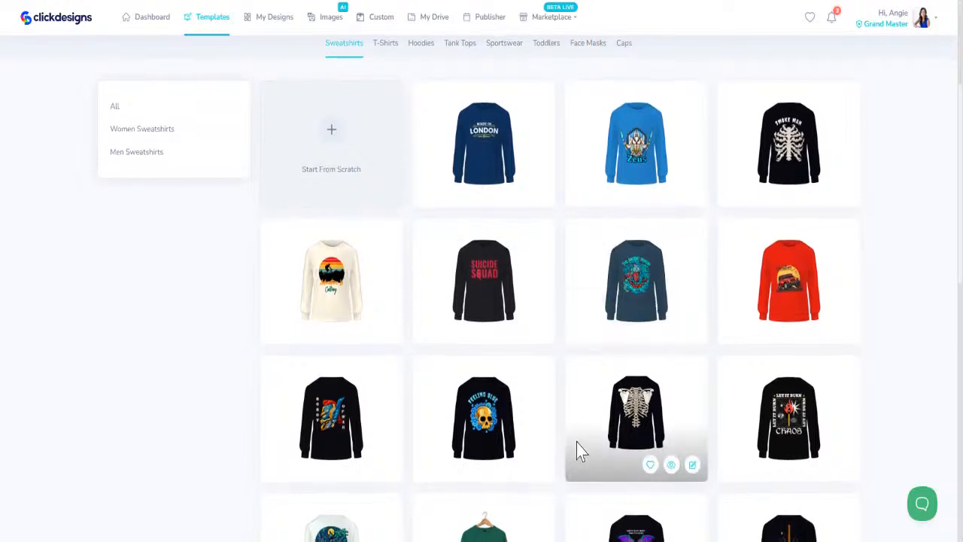
scroll(580, 444, "up", 3)
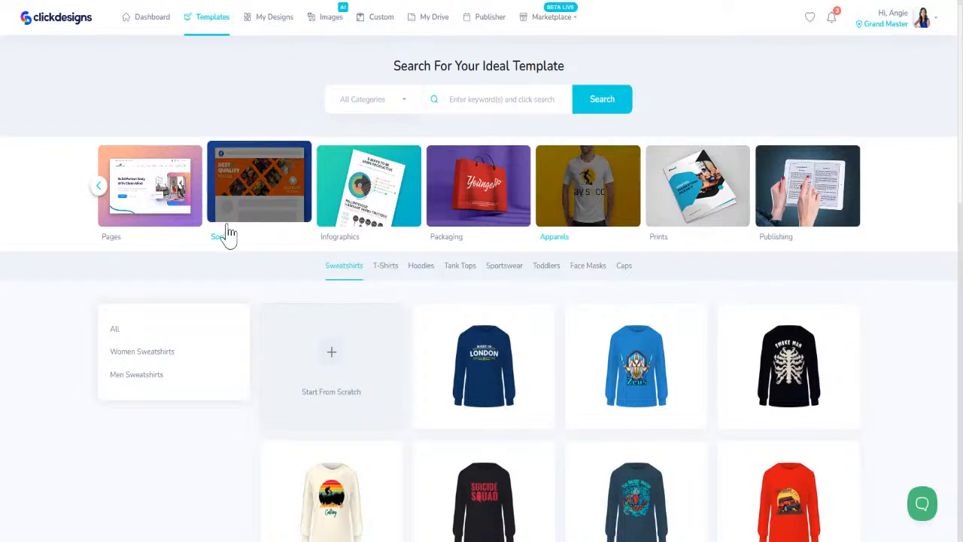
- Return to the dashboard and open the full list of My Designs
left_click(170, 26)
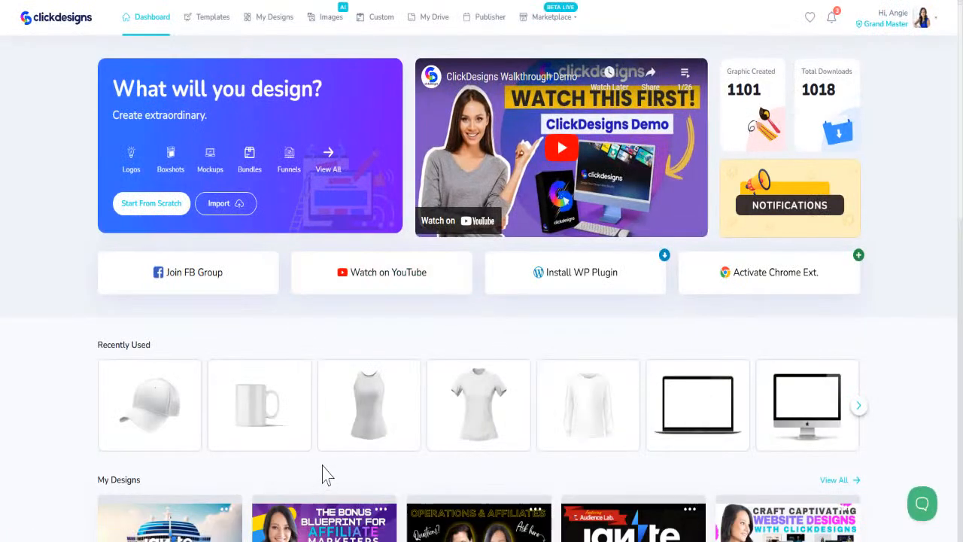
left_click(834, 480)
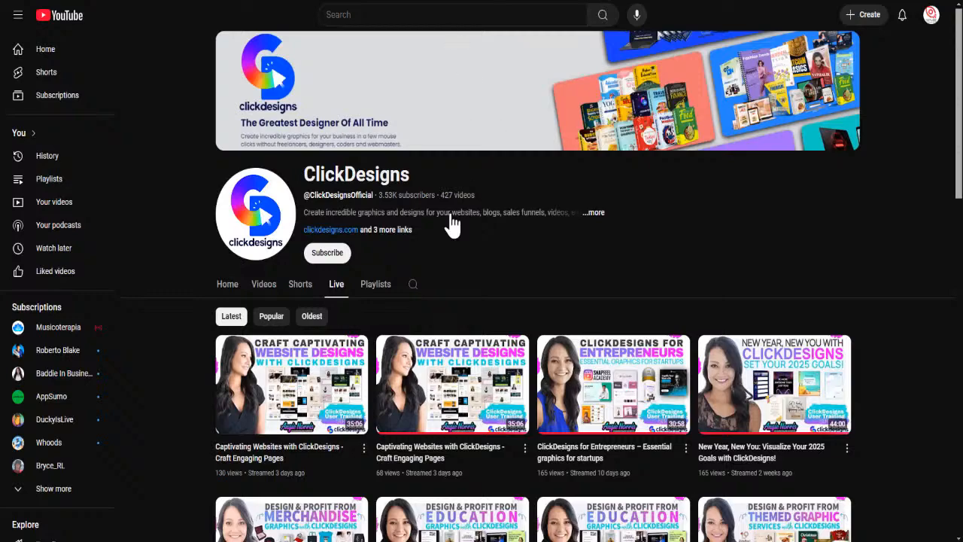
- Look through the live training videos on the ClickDesigns YouTube channel, from the latest to the older ones and back
scroll(452, 223, "down", 4)
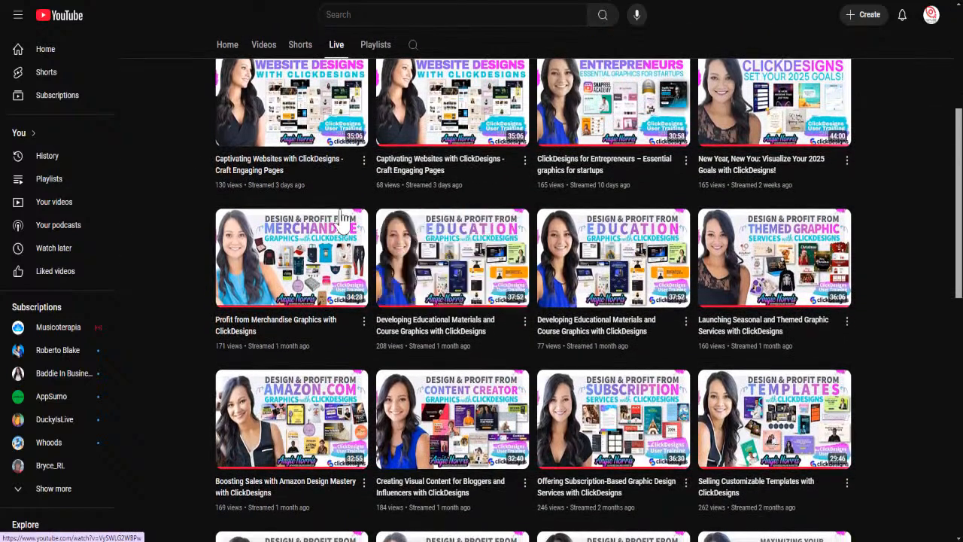
scroll(675, 329, "down", 9)
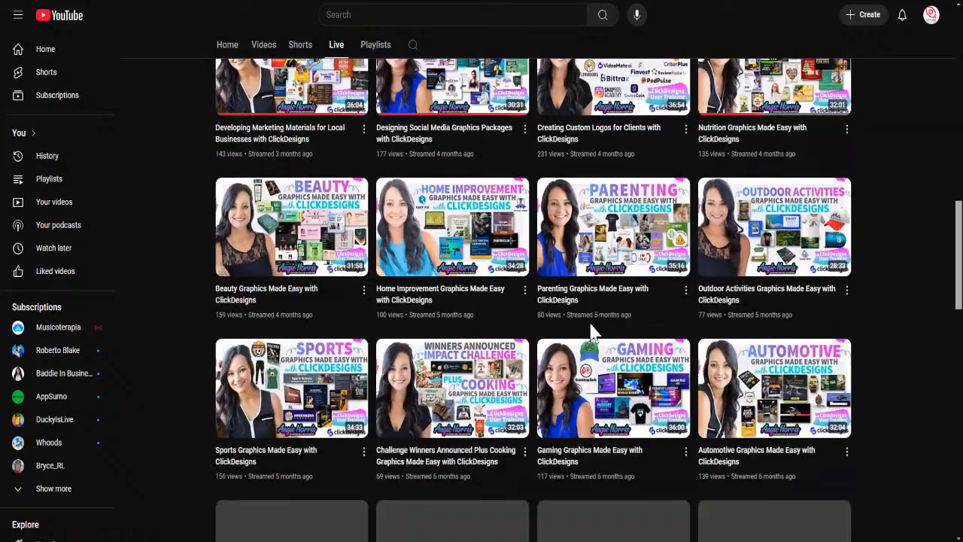
scroll(591, 331, "down", 7)
scroll(617, 319, "down", 2)
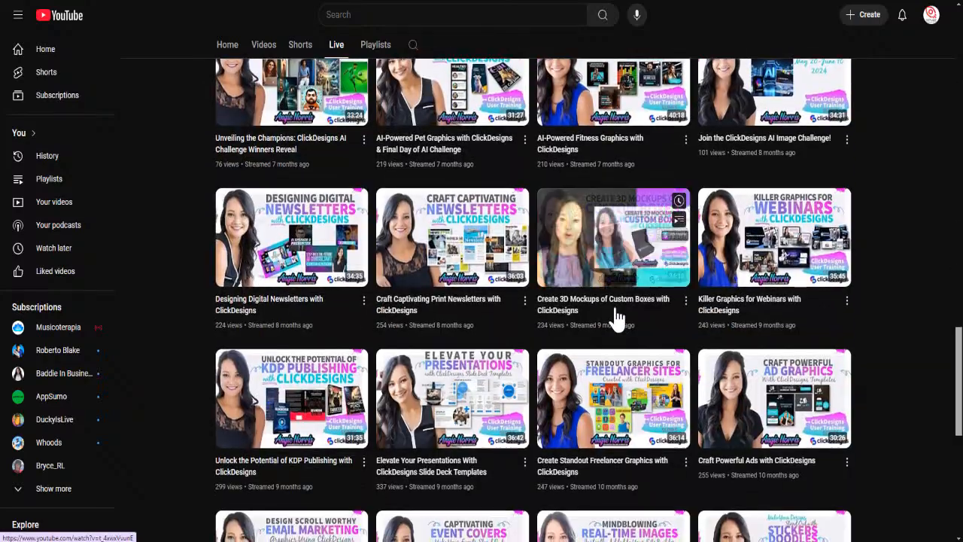
scroll(617, 319, "down", 7)
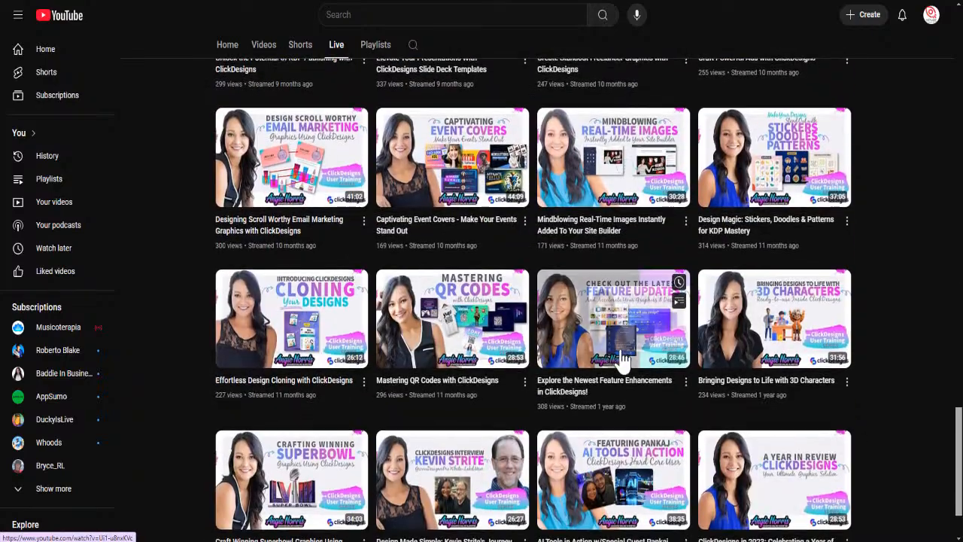
scroll(623, 402, "down", 9)
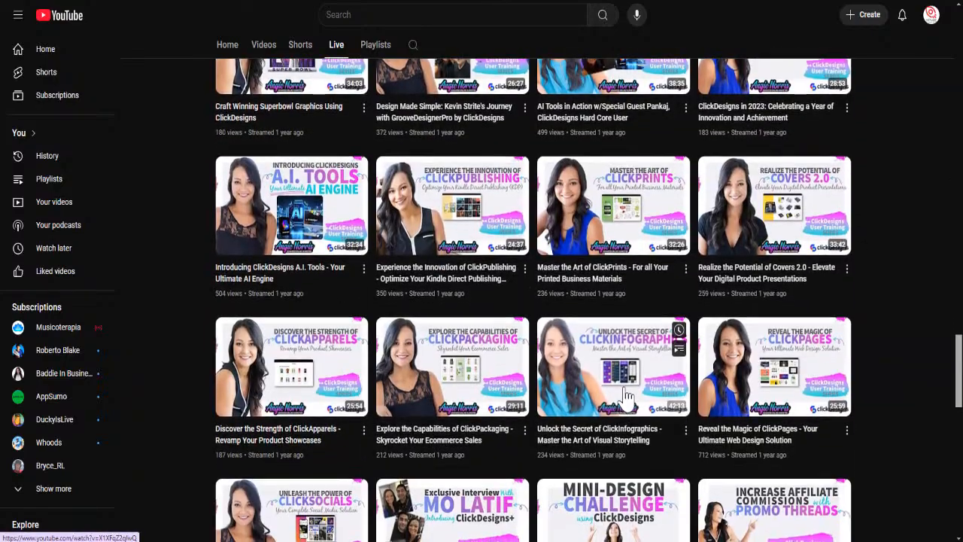
scroll(631, 390, "down", 5)
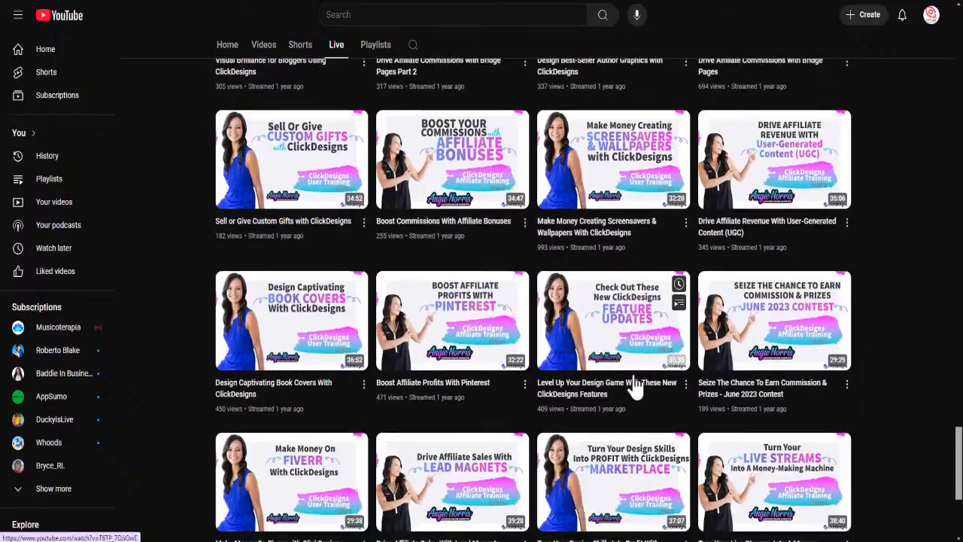
scroll(631, 390, "up", 13)
scroll(570, 514, "up", 20)
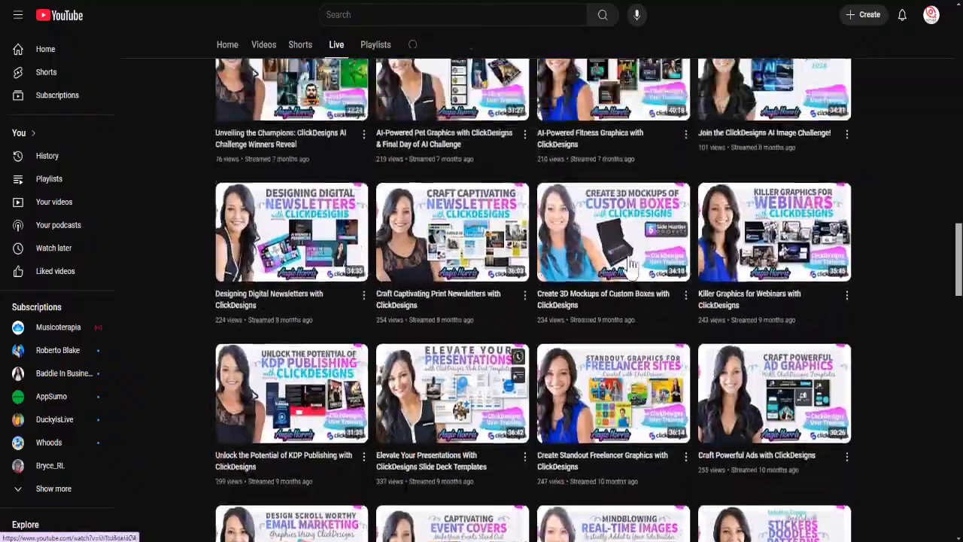
scroll(510, 404, "up", 5)
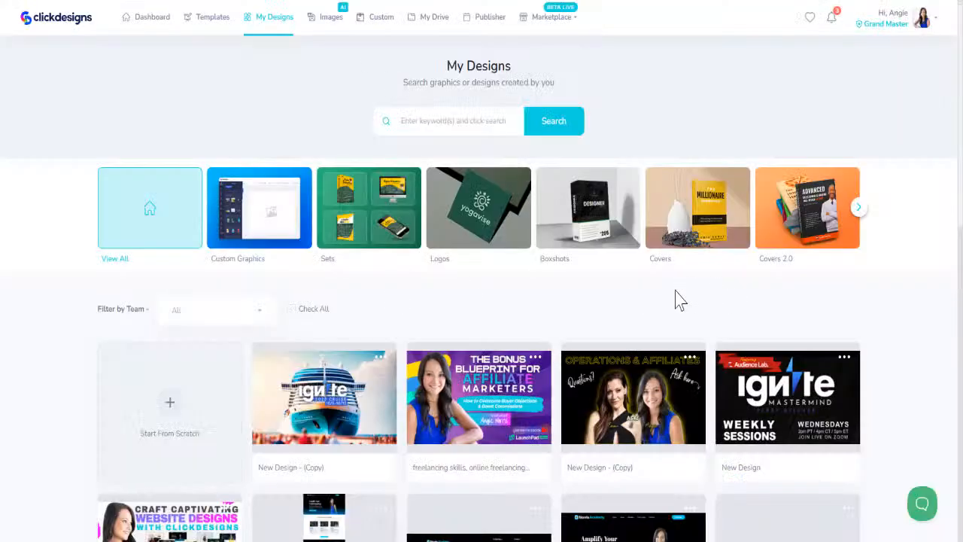
- Browse the saved graphics and page blocks in My Designs and load more designs at the end of the list
scroll(675, 299, "down", 3)
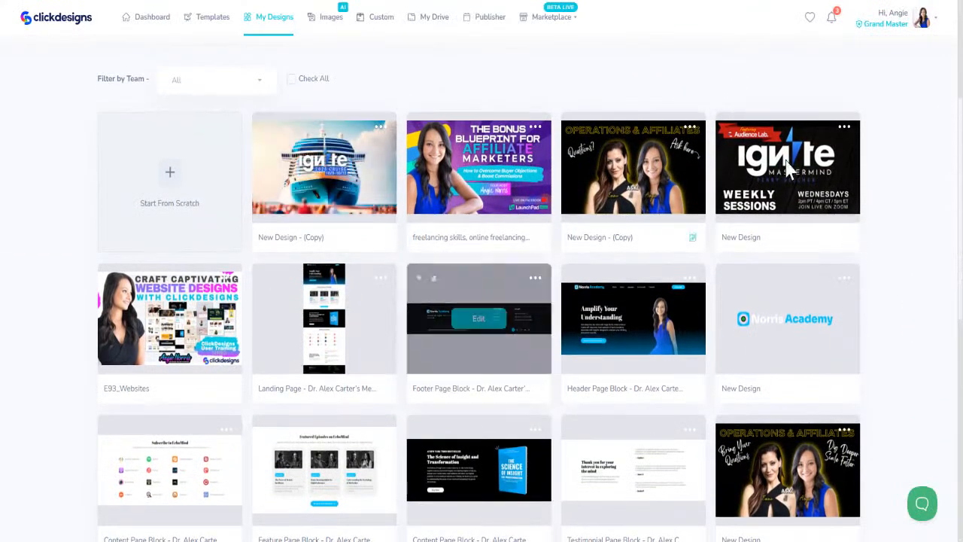
mouse_move(785, 172)
mouse_move(514, 183)
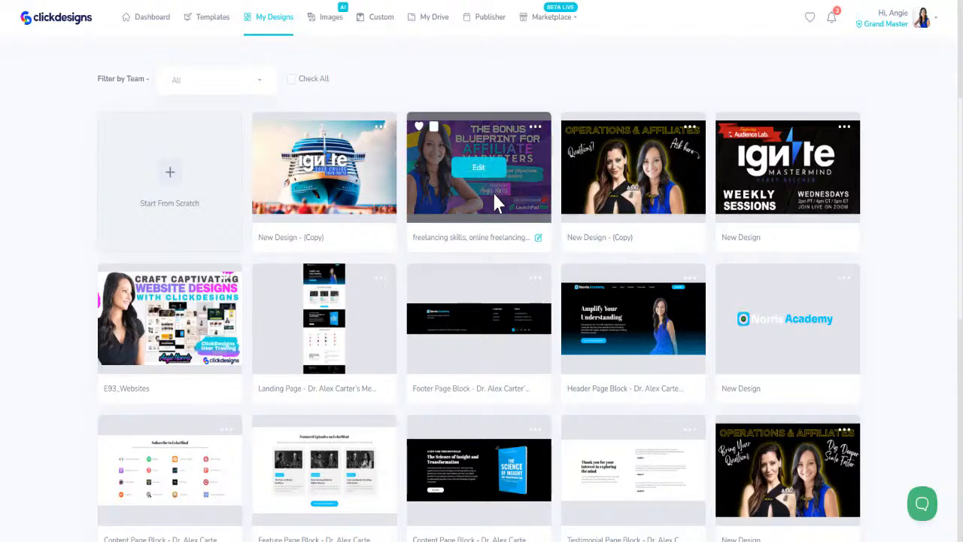
mouse_move(436, 294)
scroll(438, 289, "down", 3)
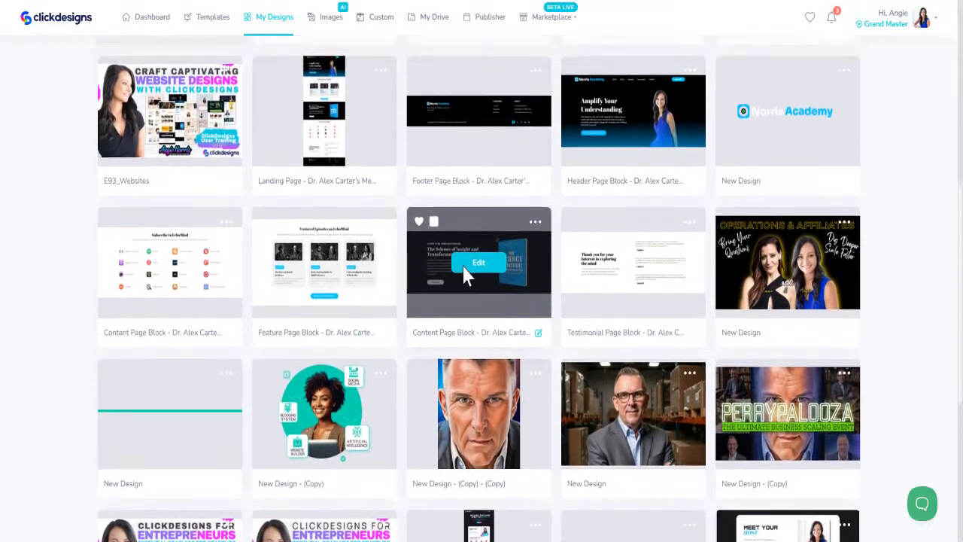
scroll(611, 130, "up", 2)
scroll(471, 271, "down", 6)
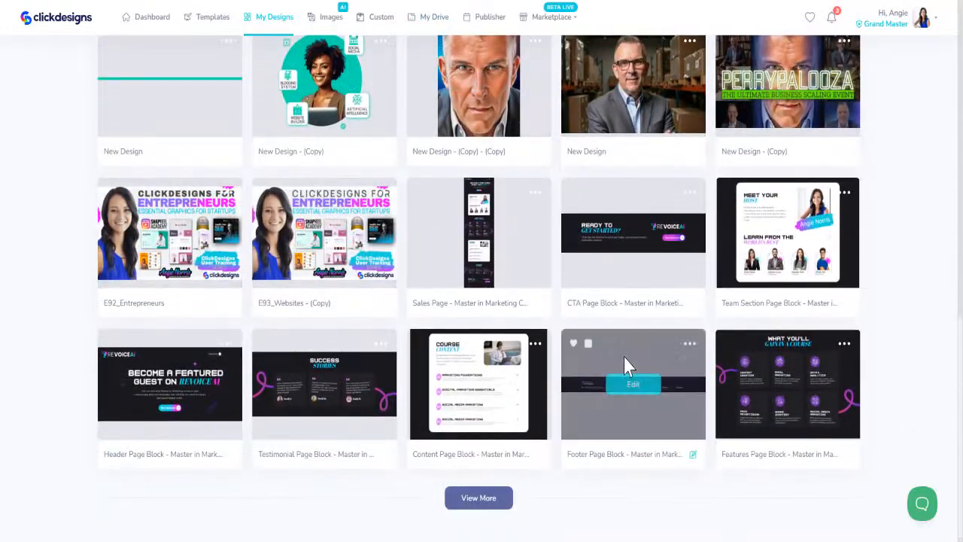
left_click(485, 500)
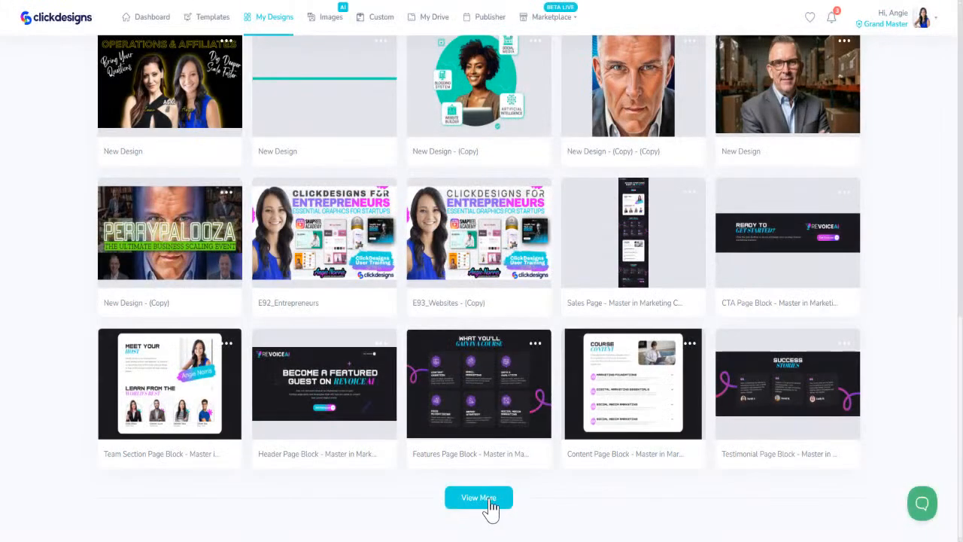
- Load more saved designs in My Designs and browse the older logos, apparel and author page blocks before returning to the start
left_click(489, 502)
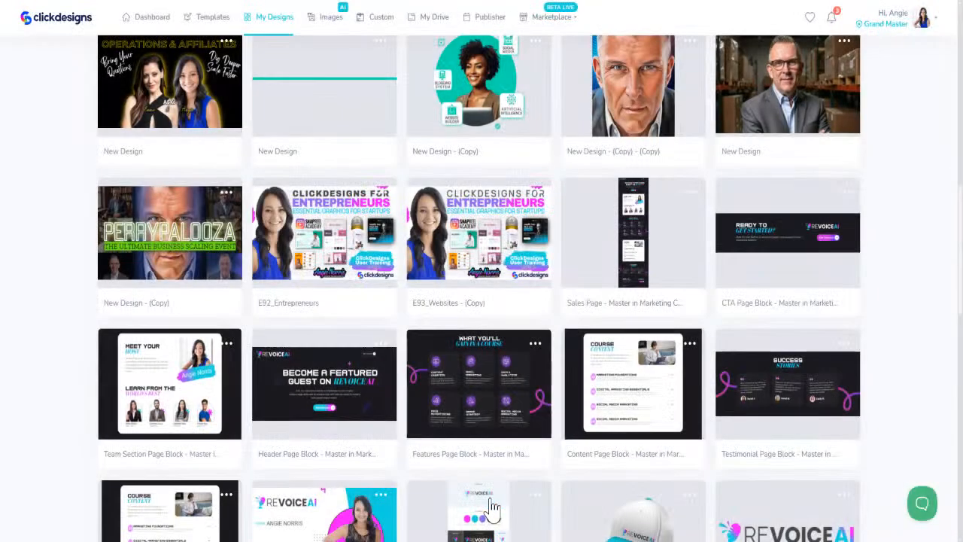
scroll(497, 474, "down", 4)
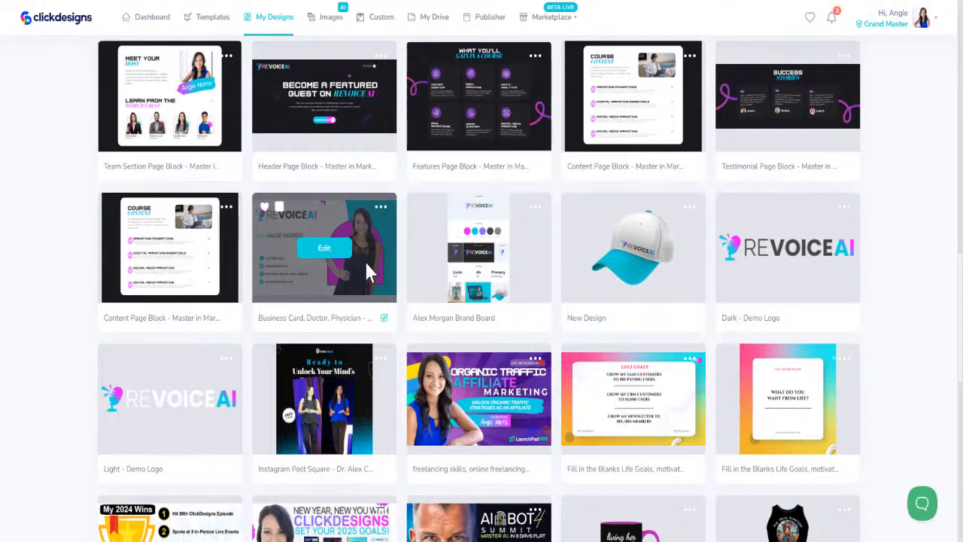
mouse_move(331, 255)
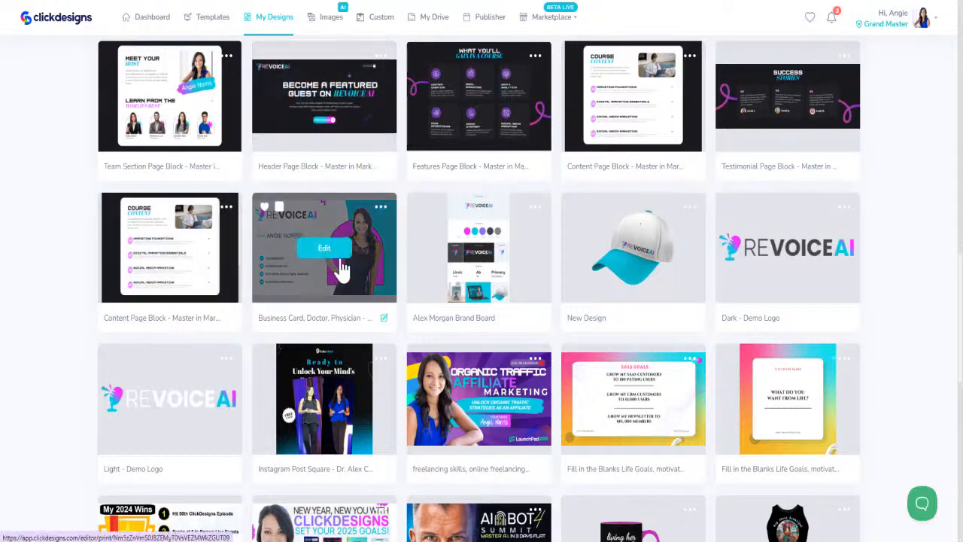
scroll(474, 386, "down", 3)
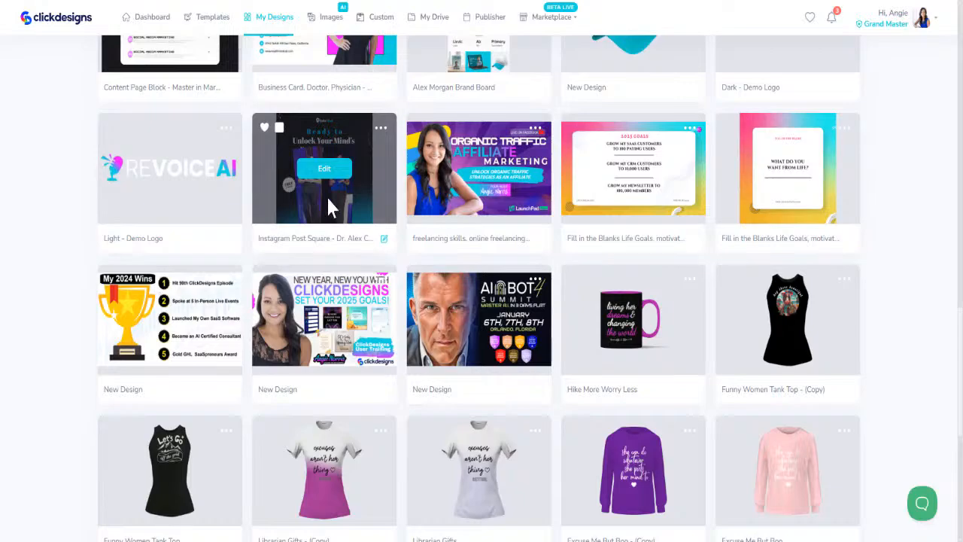
scroll(542, 434, "down", 4)
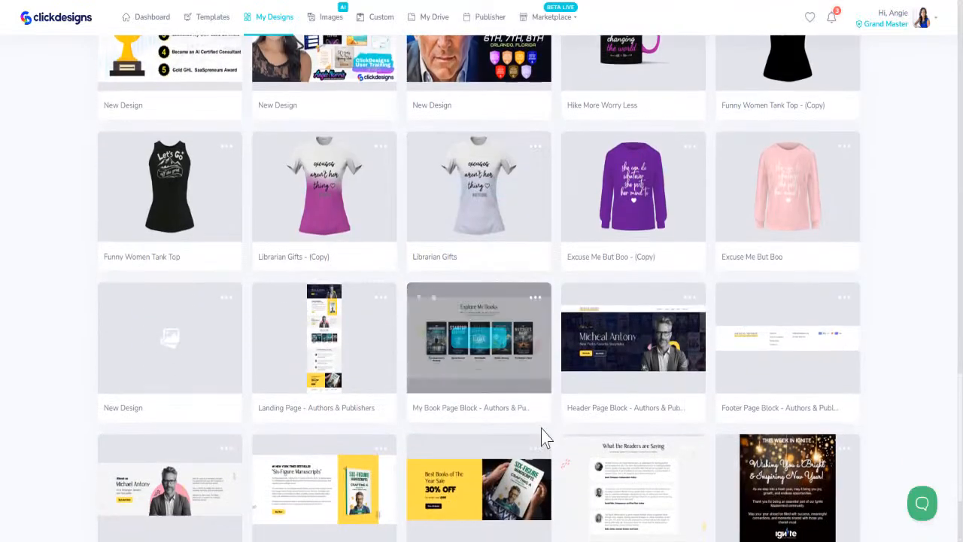
scroll(542, 436, "down", 2)
scroll(539, 444, "up", 15)
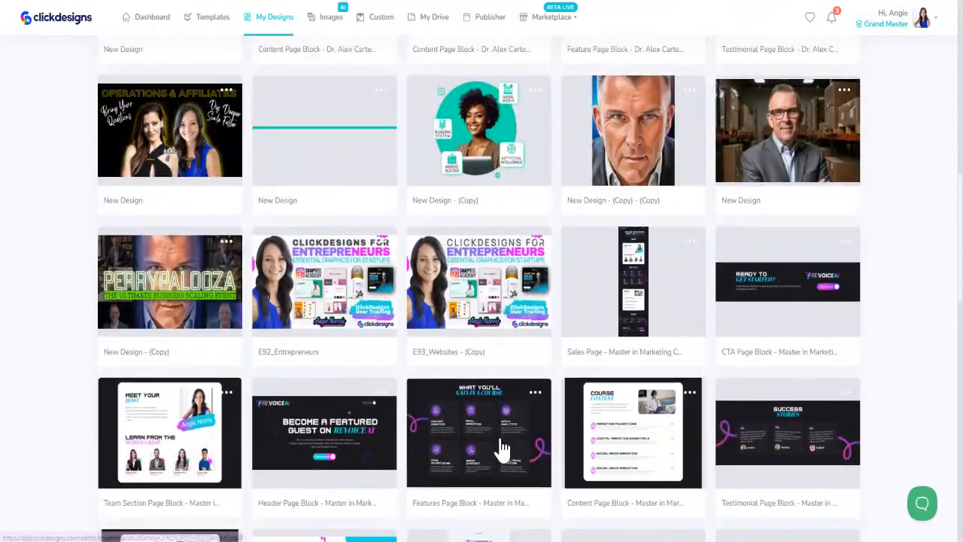
scroll(503, 448, "up", 3)
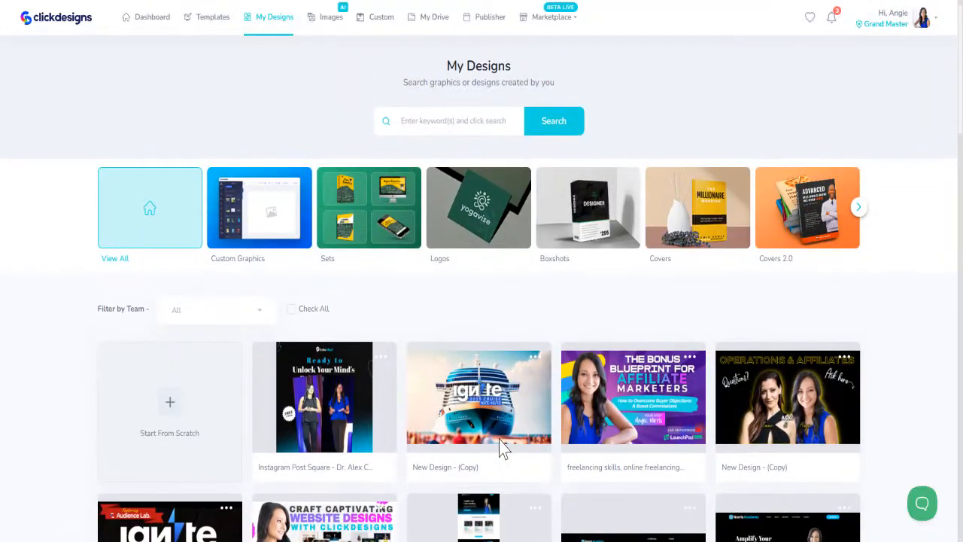
mouse_move(502, 447)
- Compare the Templates library with My Designs by switching between the two and skimming each list
left_click(213, 26)
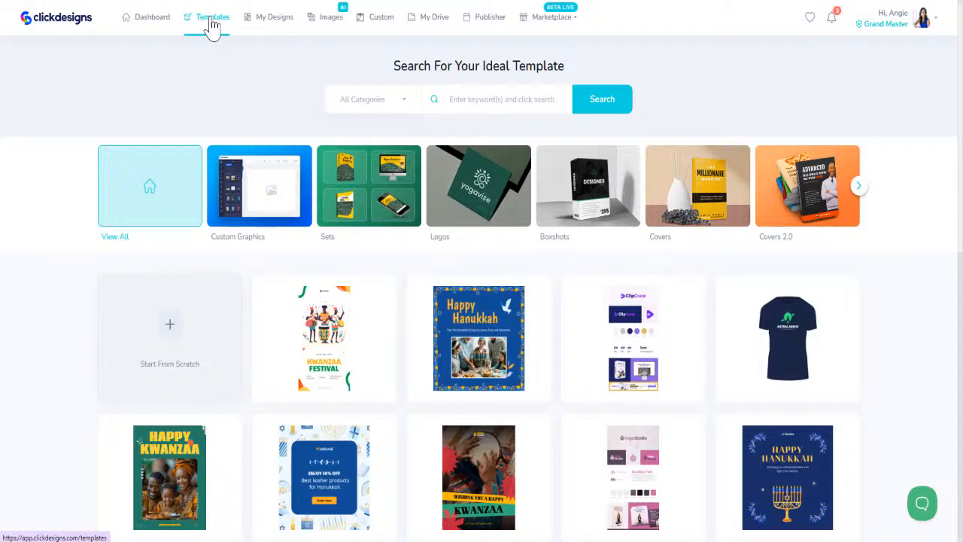
left_click(274, 18)
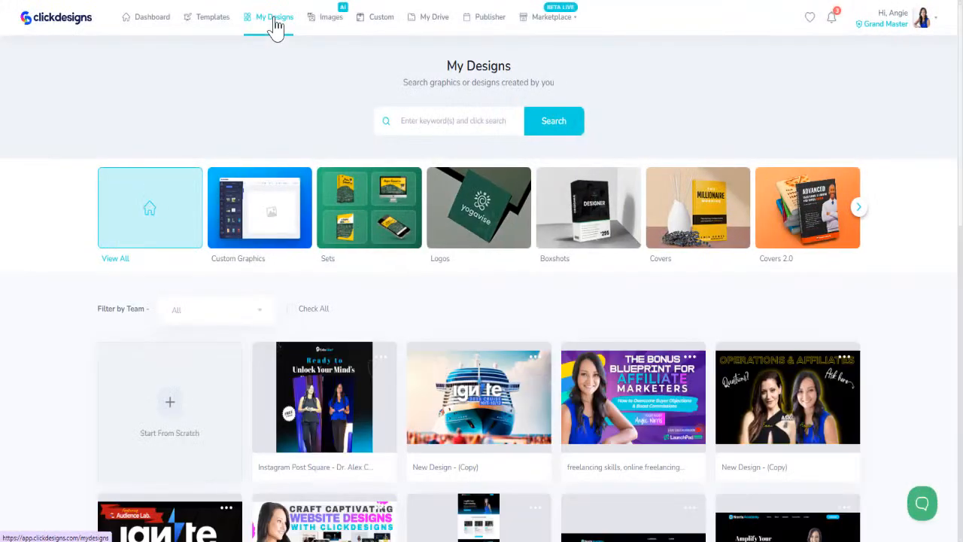
scroll(318, 485, "down", 3)
scroll(314, 486, "up", 2)
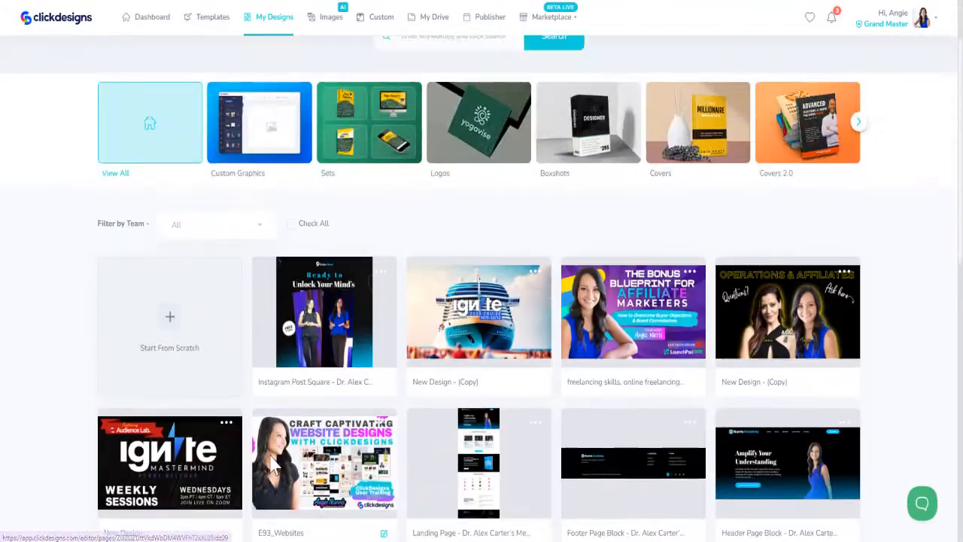
scroll(272, 466, "up", 1)
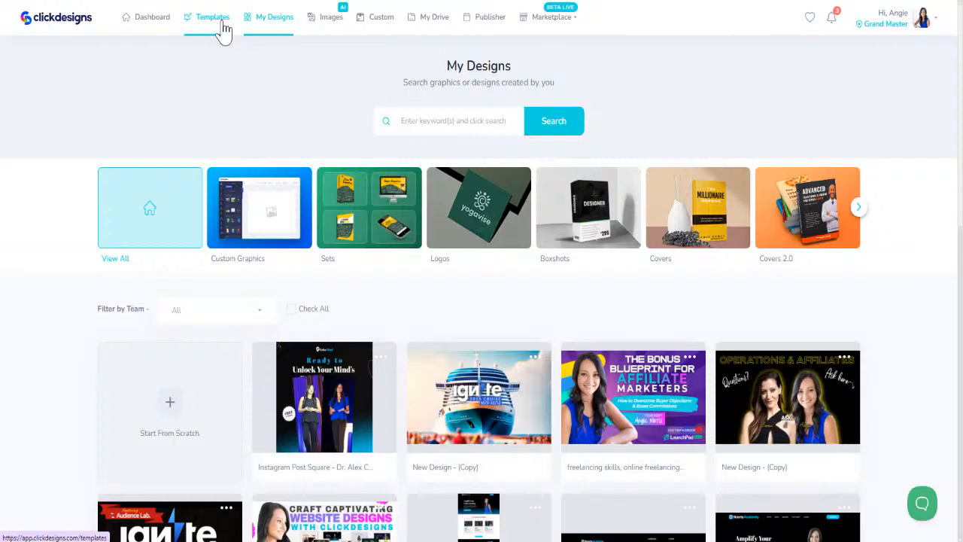
left_click(223, 30)
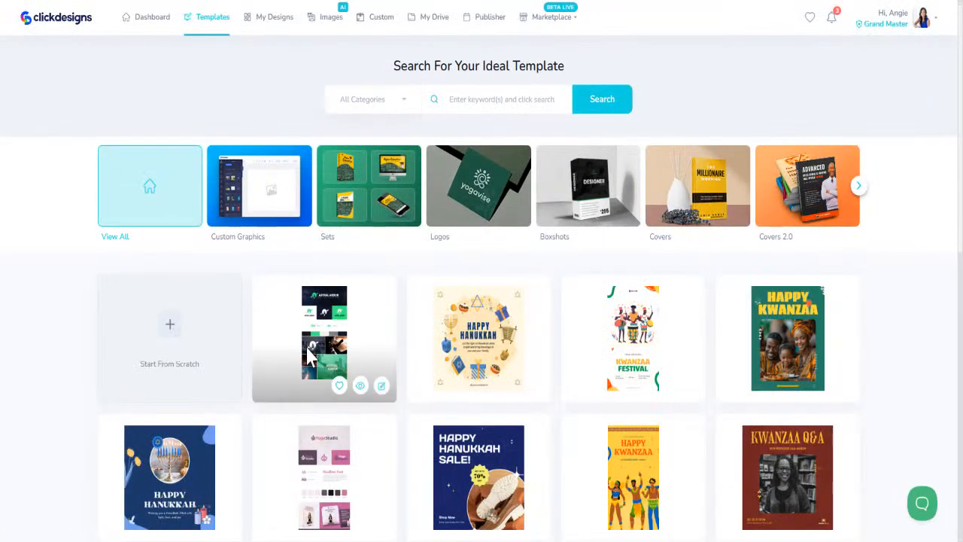
scroll(312, 361, "down", 5)
scroll(323, 376, "up", 5)
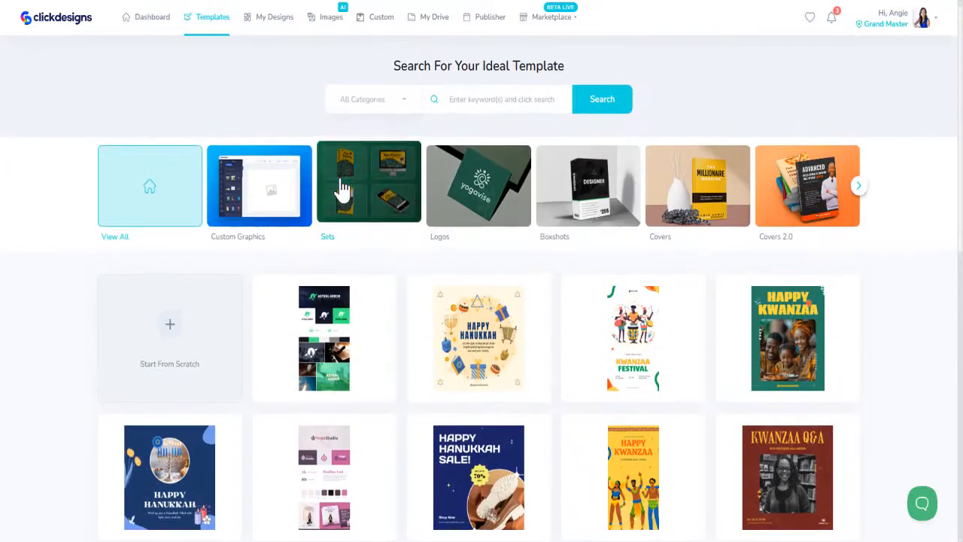
- Advance through the template categories past Backgrounds and open the Marketing category
left_click(859, 185)
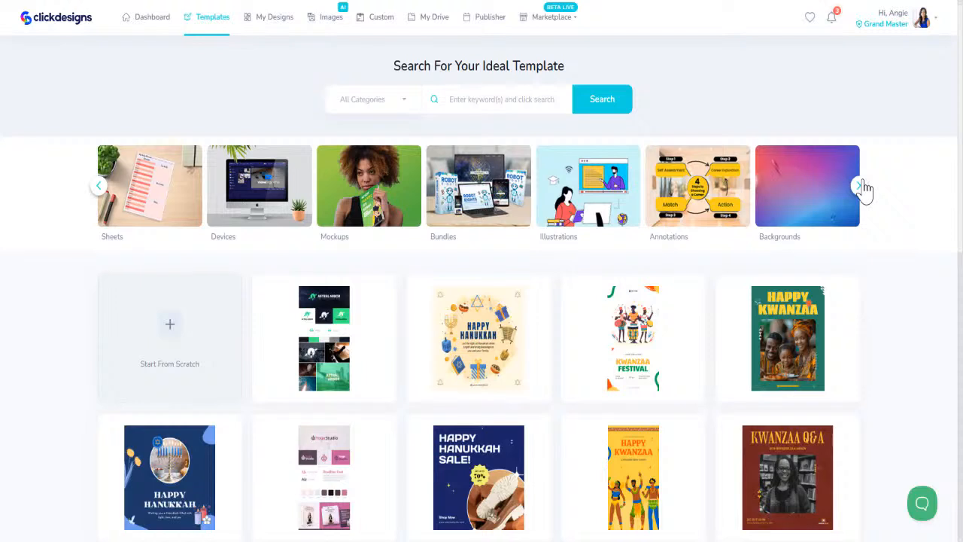
left_click(860, 185)
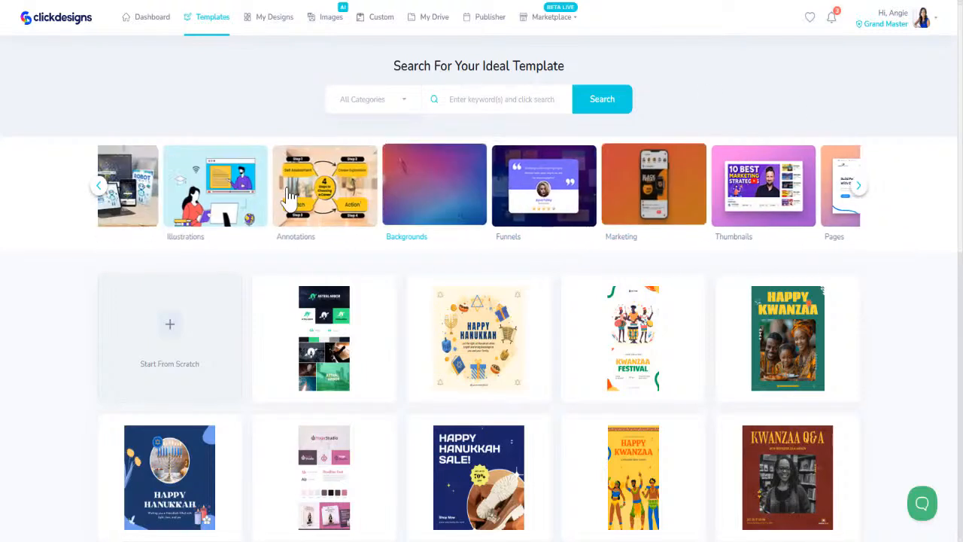
left_click_drag(290, 196, 531, 256)
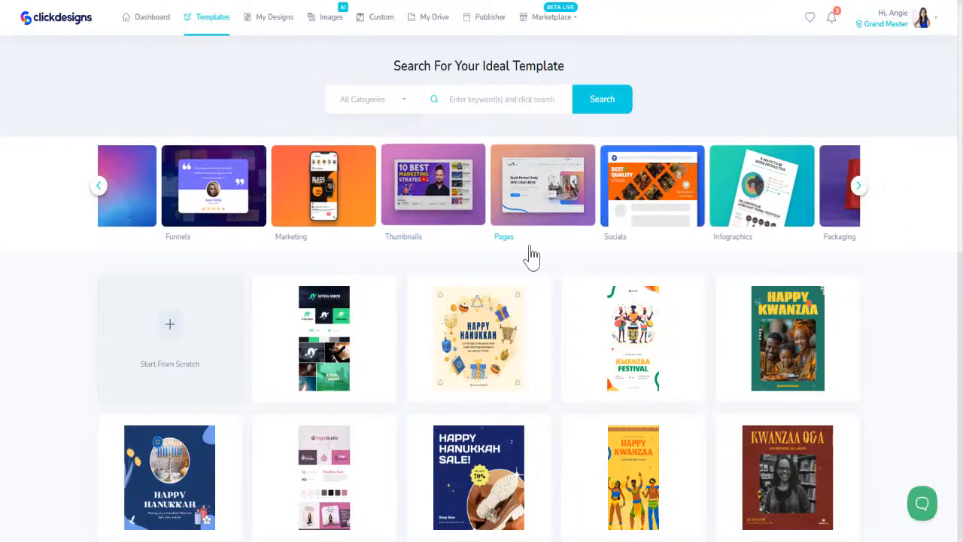
left_click(253, 205)
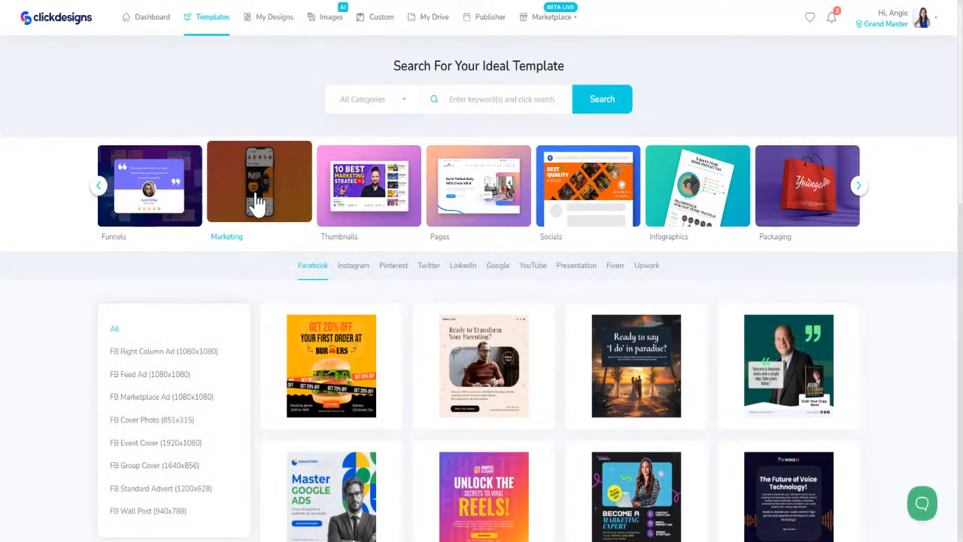
- Add the "Become a Marketing Expert" Facebook template to the favorites
scroll(379, 369, "down", 3)
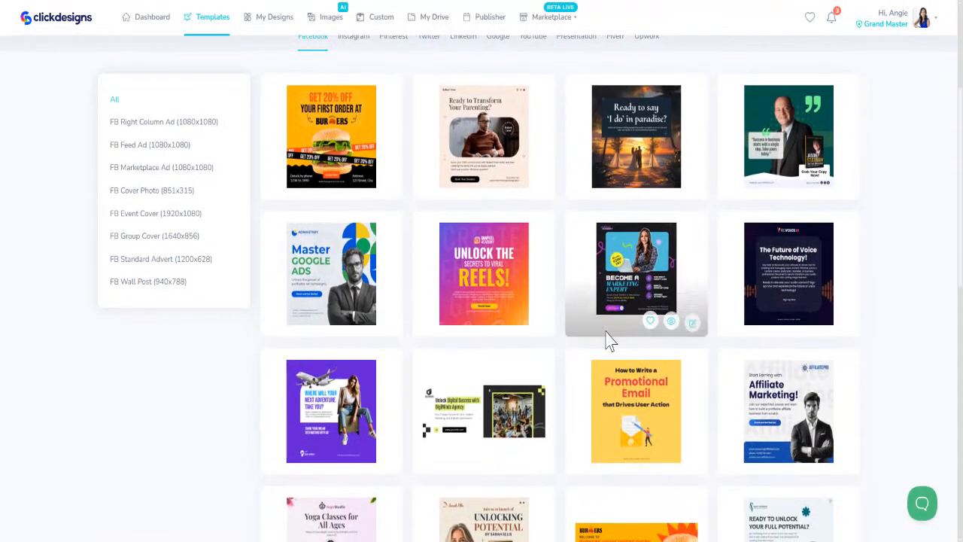
left_click(650, 320)
scroll(594, 309, "down", 2)
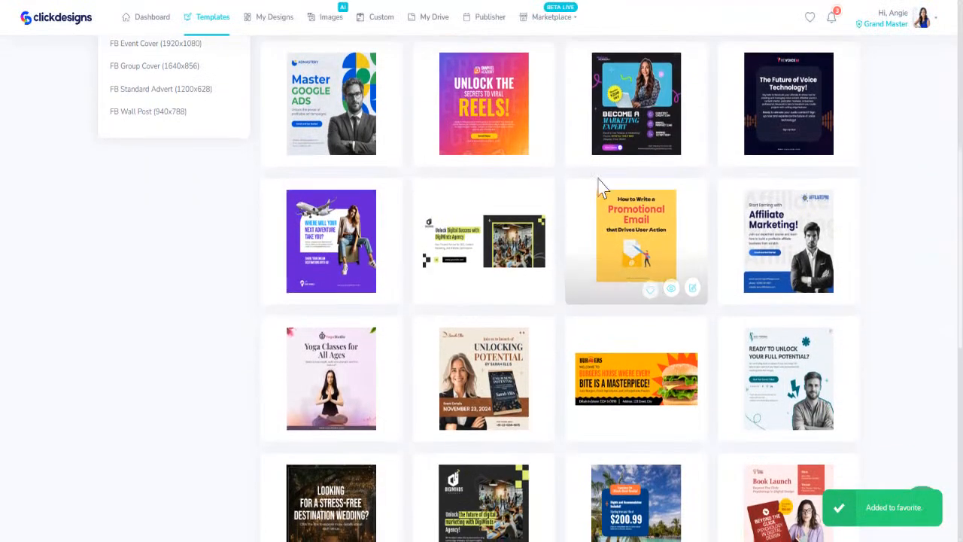
- Browse the Facebook marketing templates and load more of them whenever the list ends
scroll(598, 329, "down", 7)
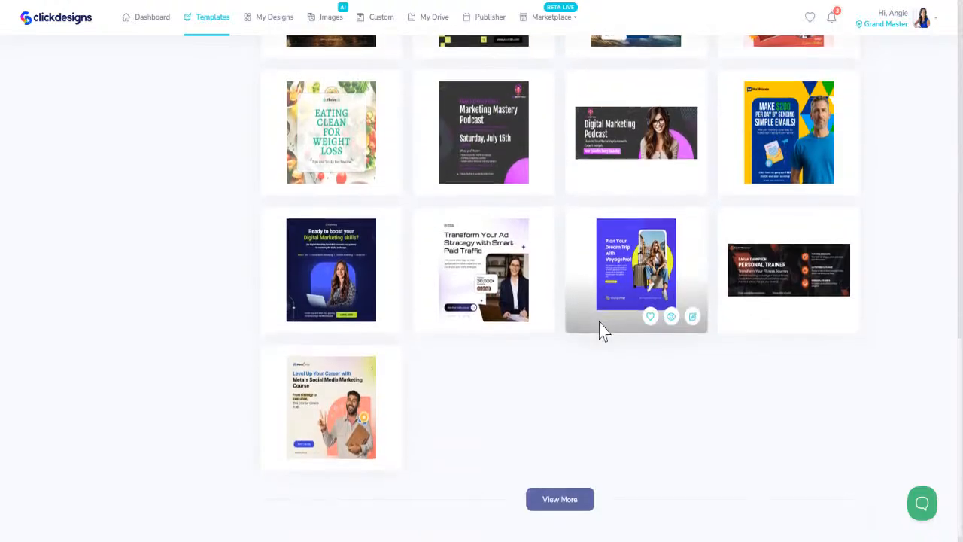
left_click(564, 504)
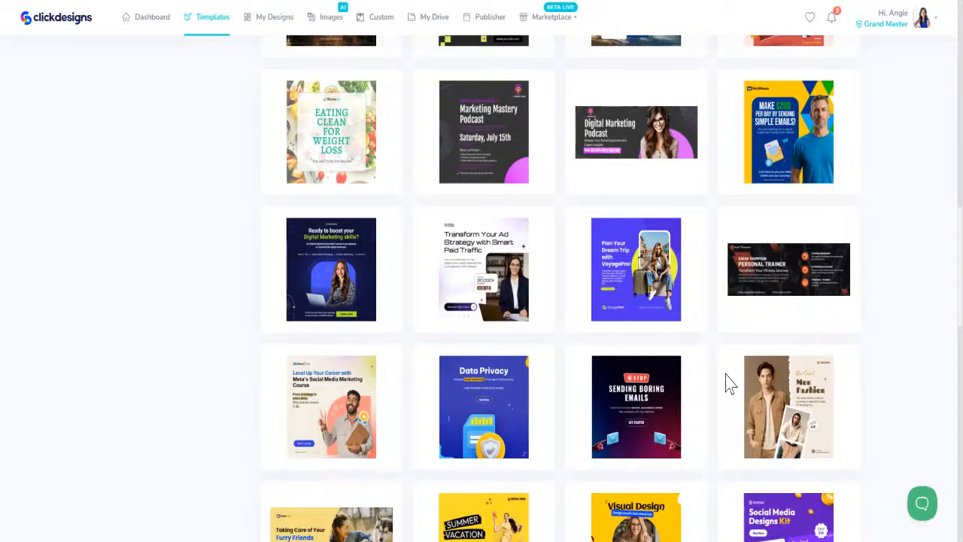
scroll(679, 421, "down", 10)
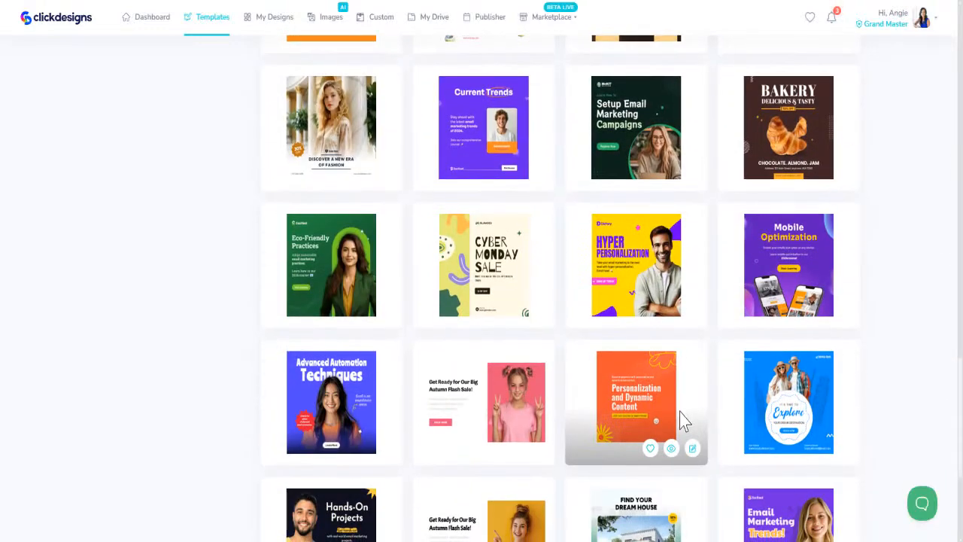
scroll(685, 420, "down", 4)
left_click(563, 503)
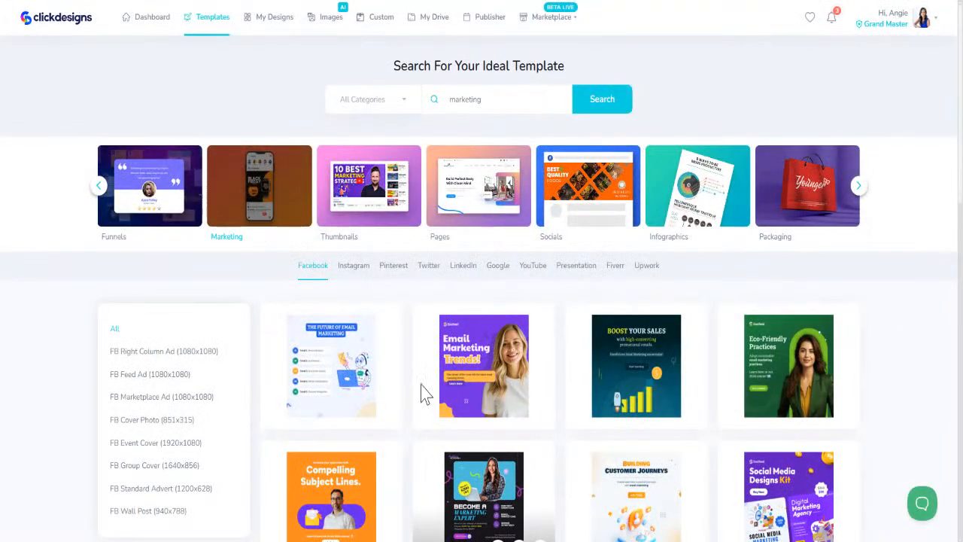
- Look at the Instagram, Pinterest, Twitter, LinkedIn and Google templates for the "marketing" search in turn
left_click(351, 270)
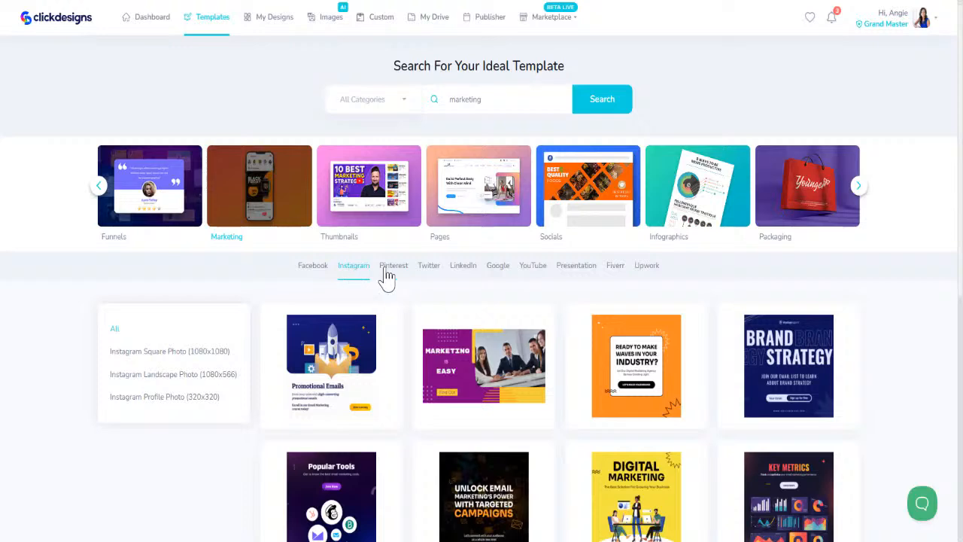
left_click(387, 273)
left_click(433, 272)
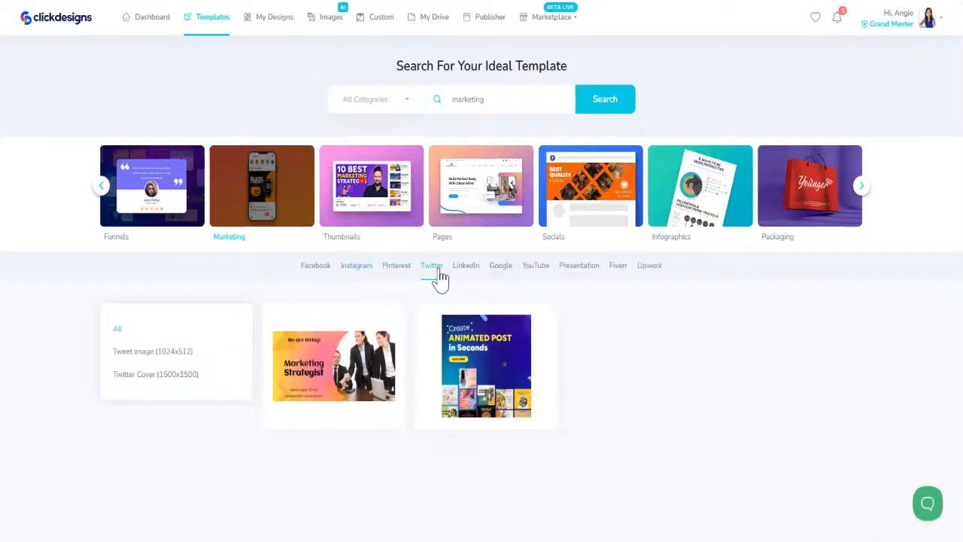
left_click(466, 273)
left_click(500, 277)
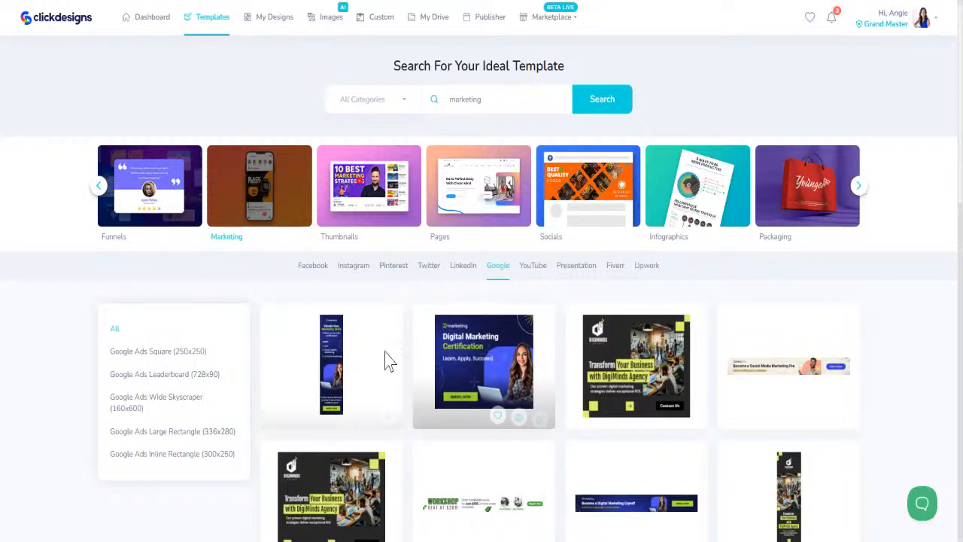
- Add several Google ad templates to the favorites, including the "Become a Digital Marketing Expert" banner and "Learn Marketing & Boost Your Income"
scroll(532, 393, "down", 2)
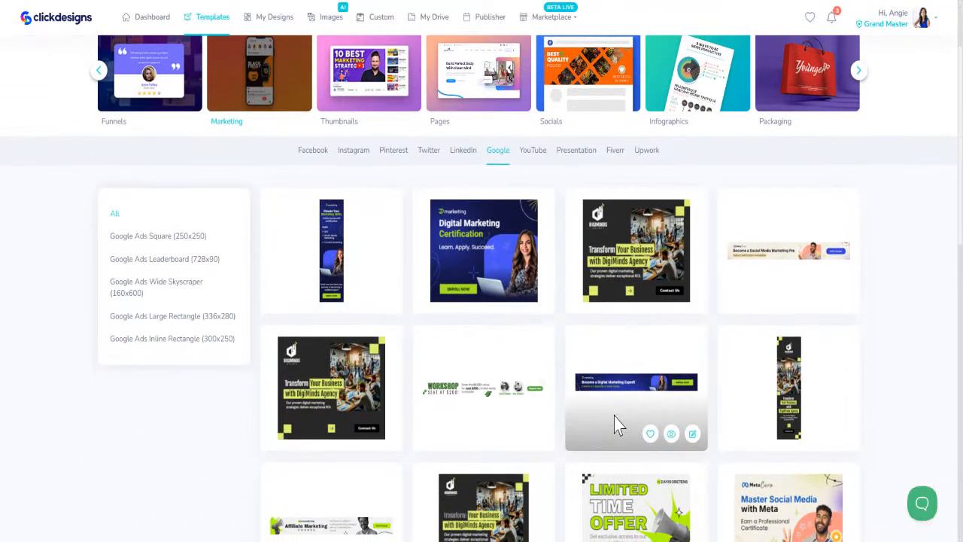
left_click(649, 435)
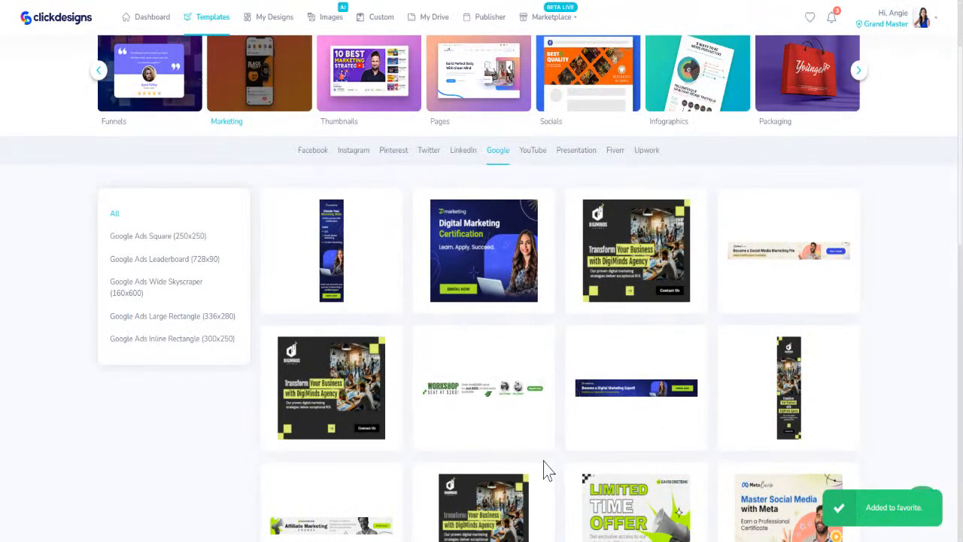
scroll(541, 465, "down", 5)
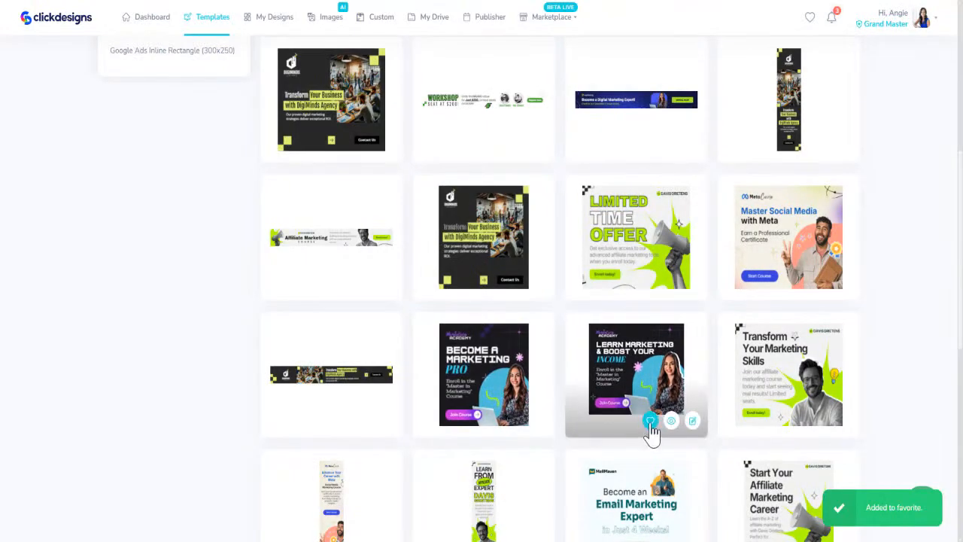
scroll(600, 421, "down", 5)
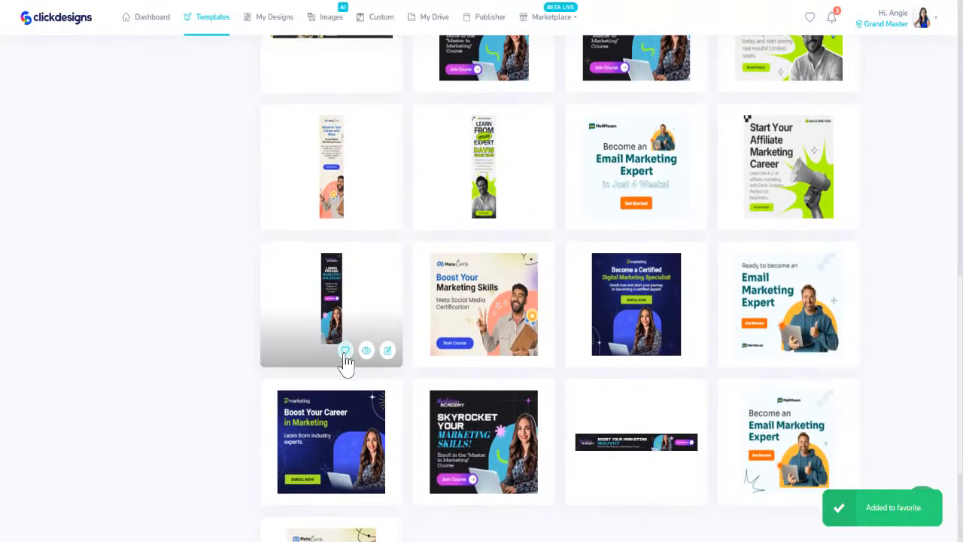
scroll(425, 489, "down", 3)
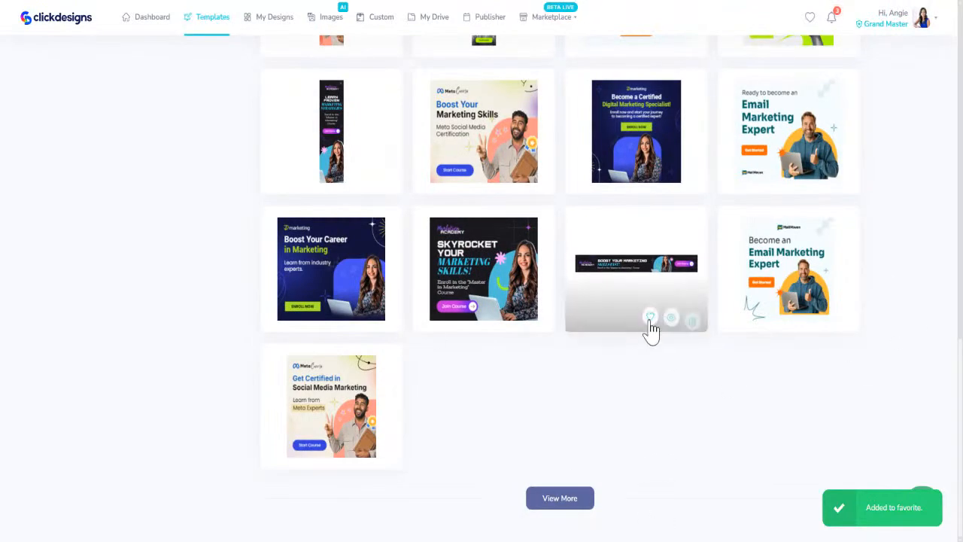
- Load more Google ad templates and browse them before returning to the start of the list
scroll(609, 384, "up", 3)
scroll(570, 442, "down", 3)
left_click(557, 498)
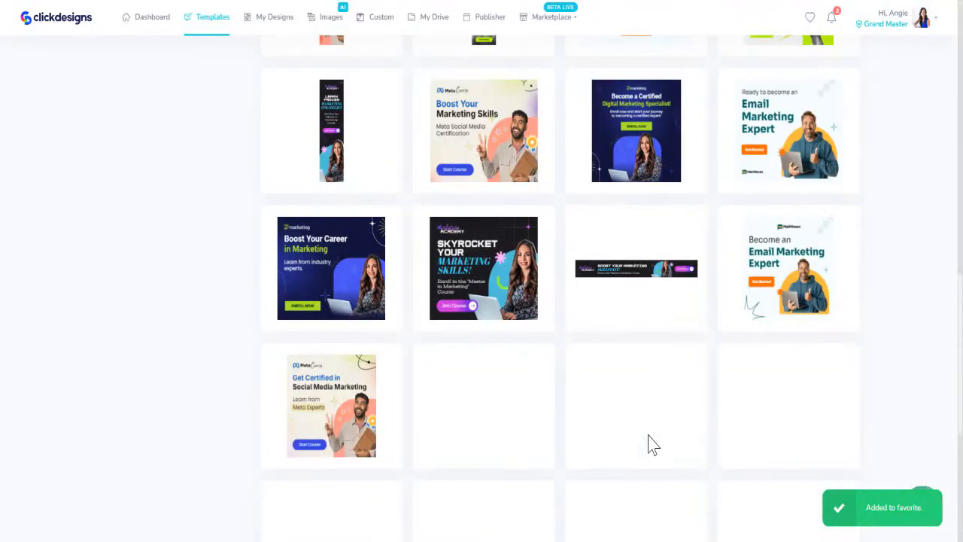
scroll(650, 442, "down", 5)
scroll(636, 489, "up", 15)
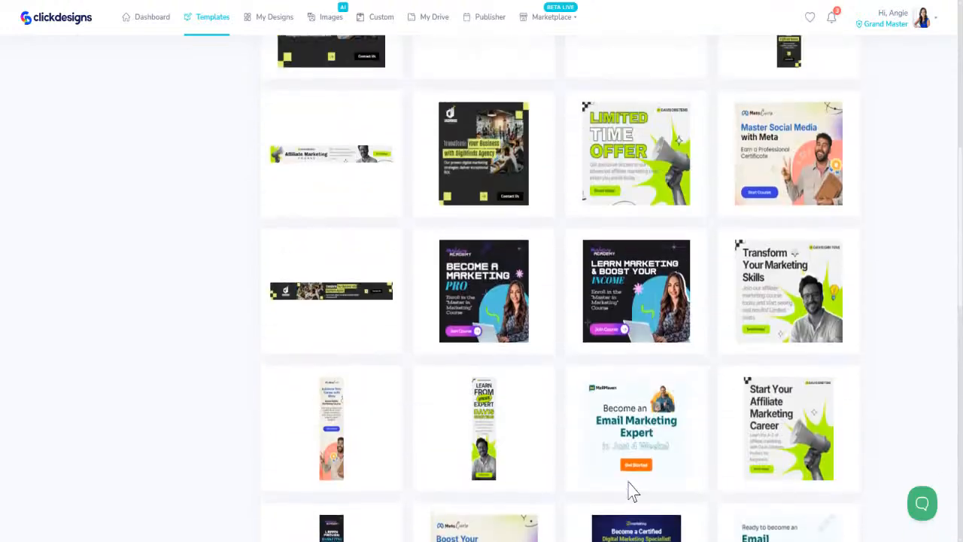
- Add the "Online Marketing Webinar" banner from the YouTube marketing templates to the favorites and check the Presentation templates
left_click(534, 269)
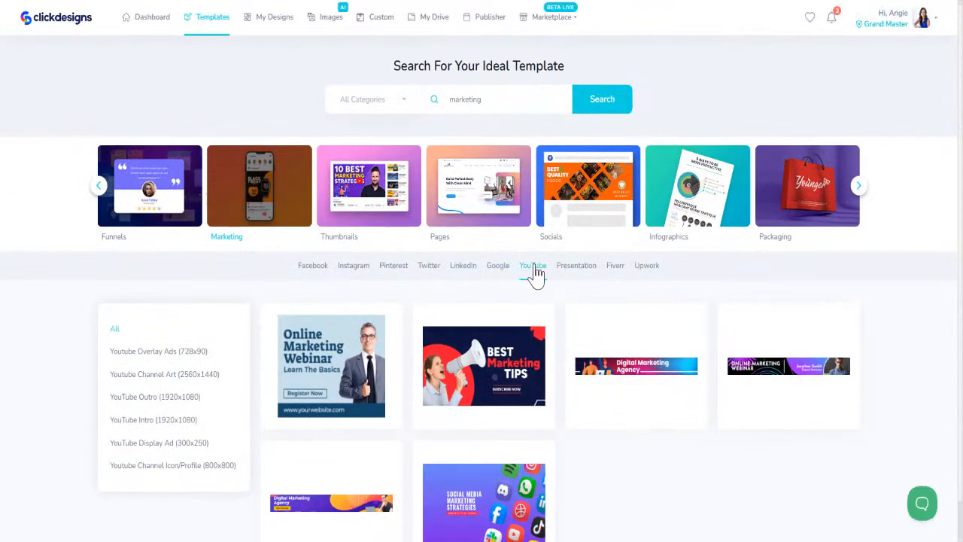
mouse_move(792, 376)
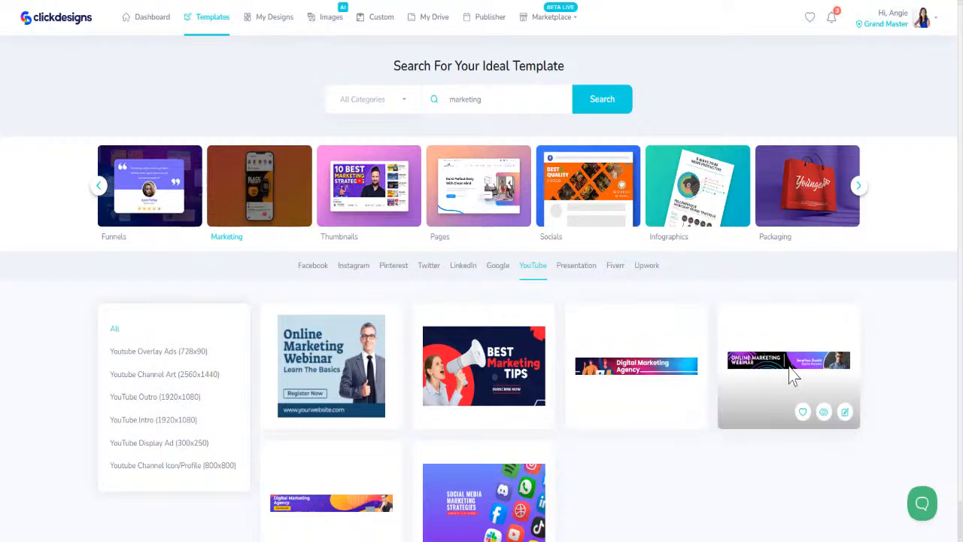
left_click(803, 412)
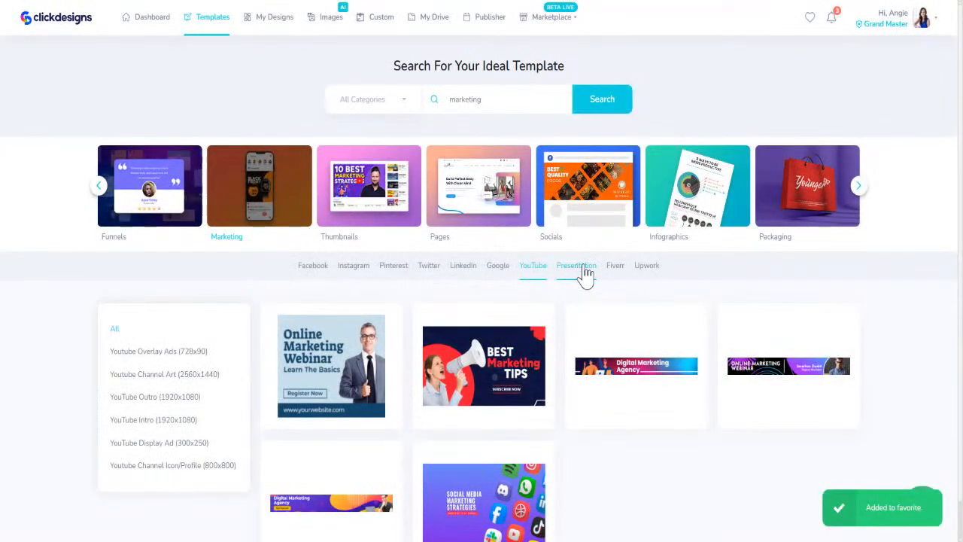
left_click(585, 269)
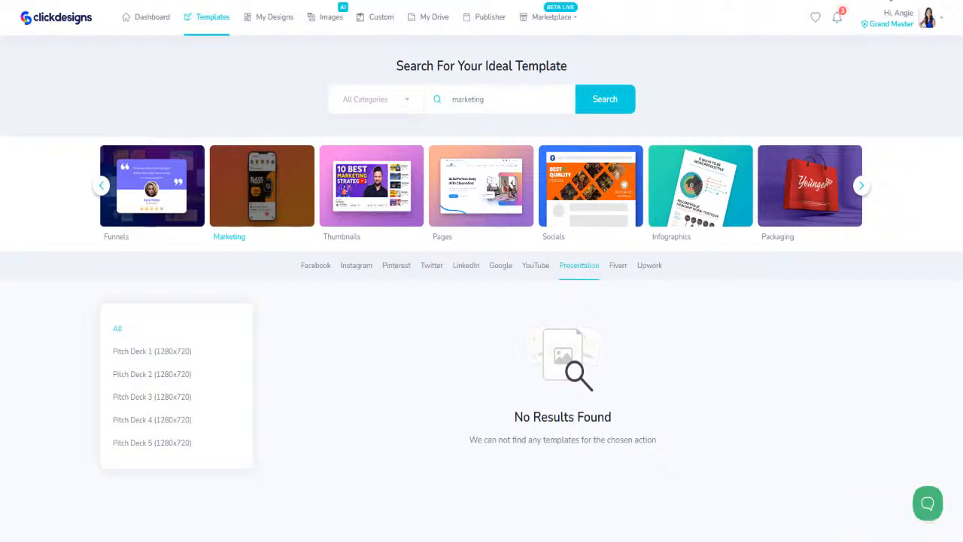
- Start a design from the favorite "Online Marketing Webinar" template, titled "Demo - Personal Brand" followed by the presenter's first name and 1
left_click(818, 26)
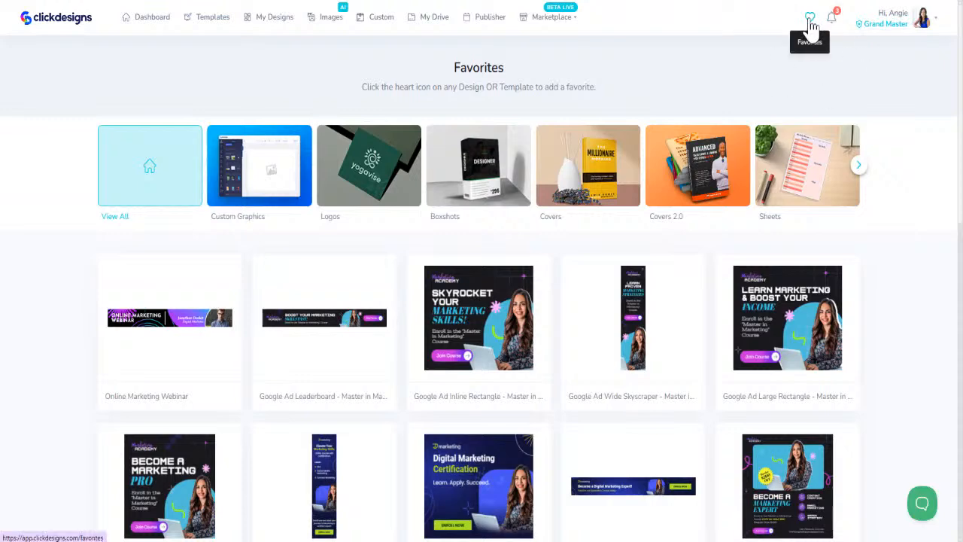
scroll(553, 354, "down", 7)
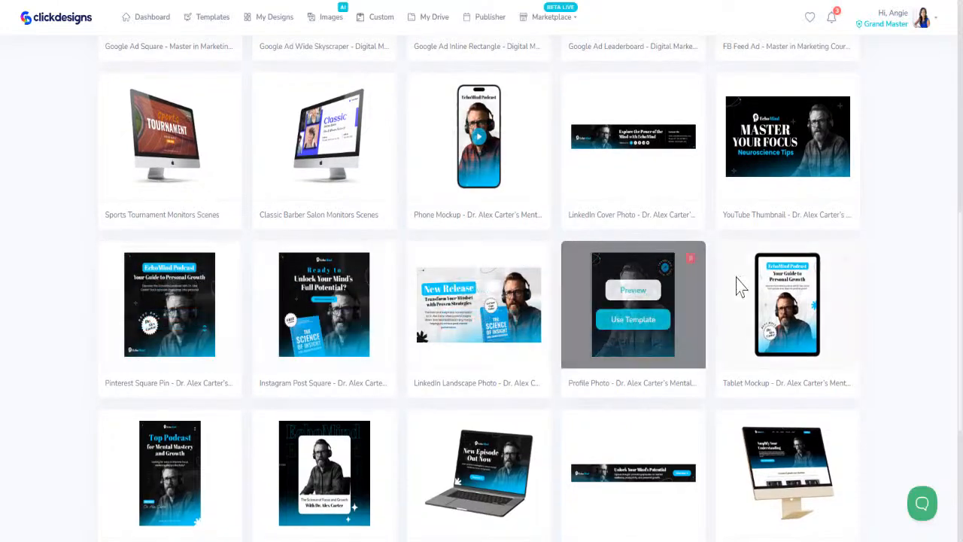
scroll(602, 430, "down", 4)
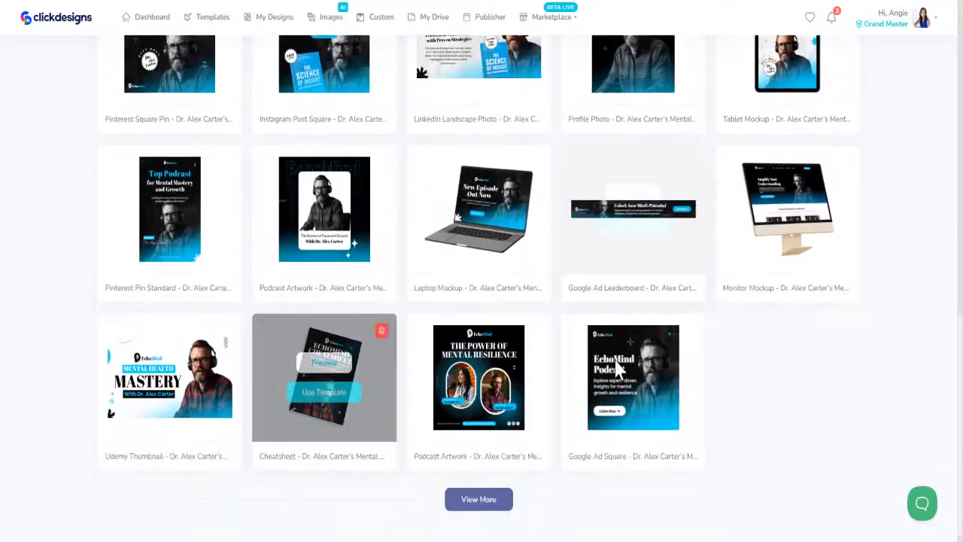
scroll(698, 404, "up", 10)
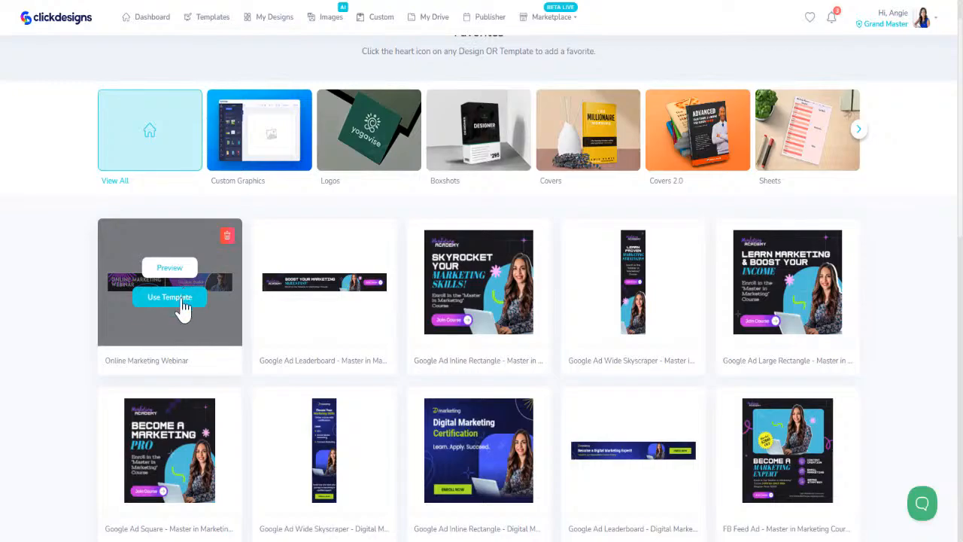
left_click(181, 301)
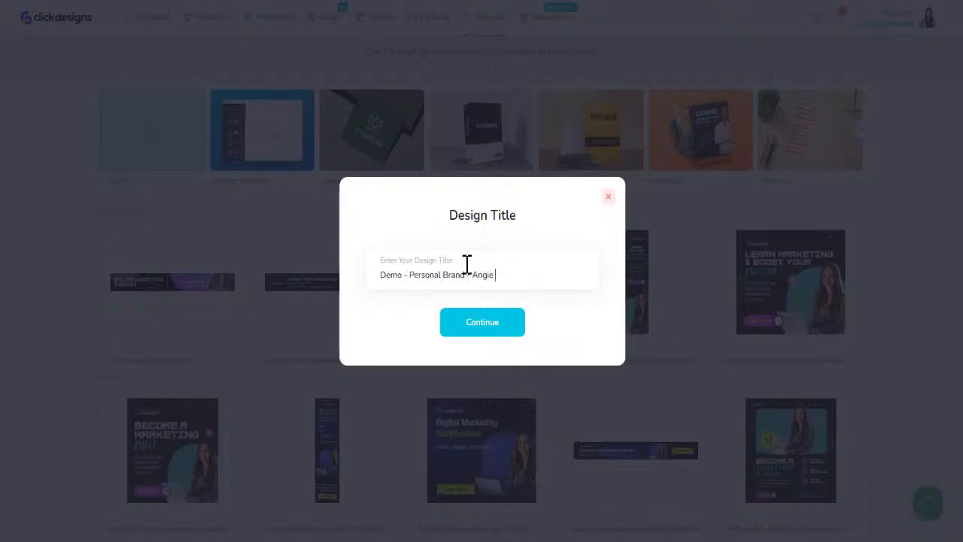
type("1")
key("Return")
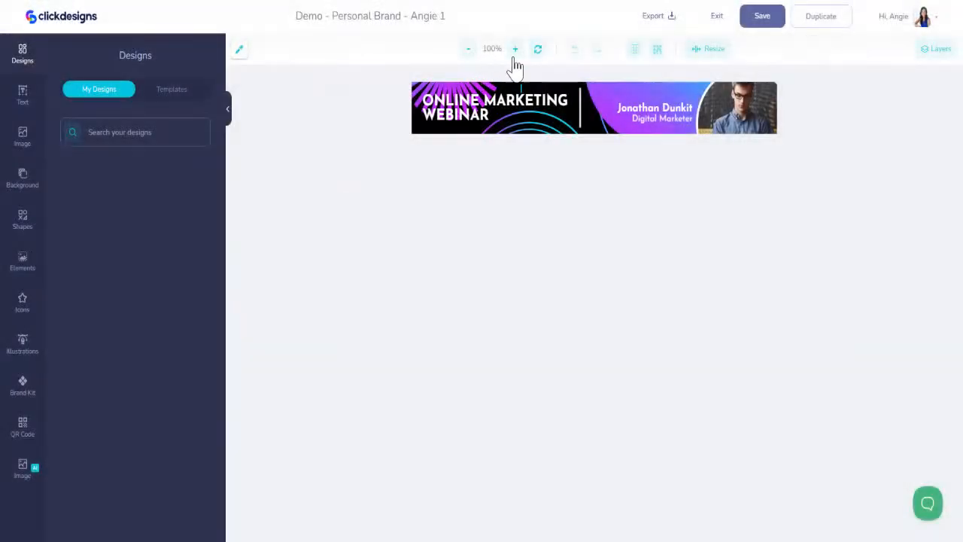
- Delete the man's photo from the end of the webinar banner
left_click(515, 49)
left_click(515, 49)
left_click(516, 48)
left_click(515, 49)
left_click(516, 49)
left_click(515, 48)
left_click(515, 49)
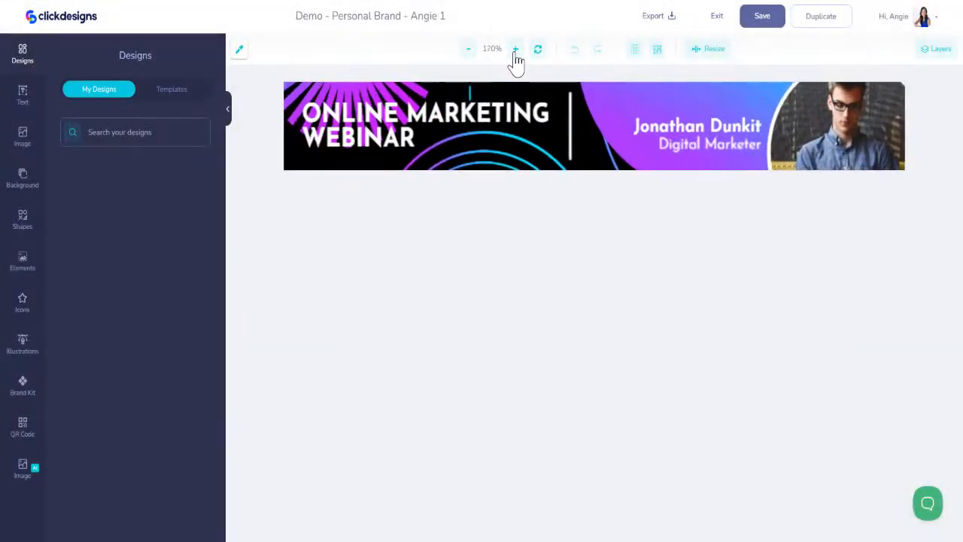
left_click(860, 133)
key("Delete")
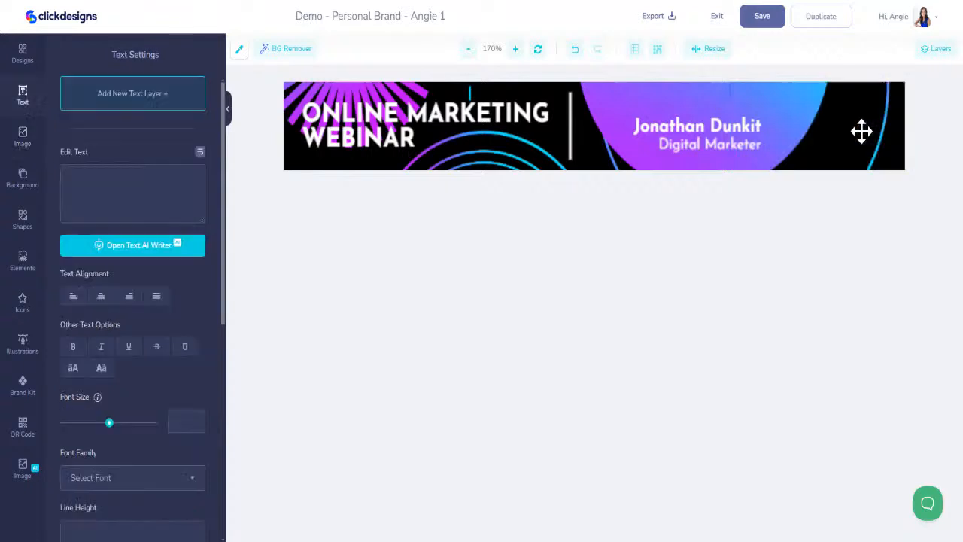
- Insert the uploaded cut-out portrait of the woman in the blue dress and shrink it to fit the banner's right end
left_click(24, 142)
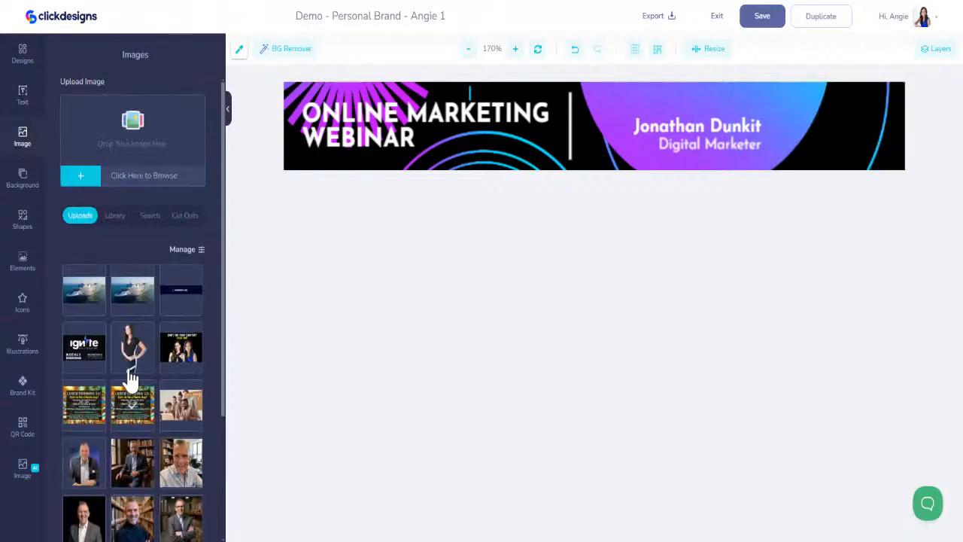
scroll(131, 367, "down", 4)
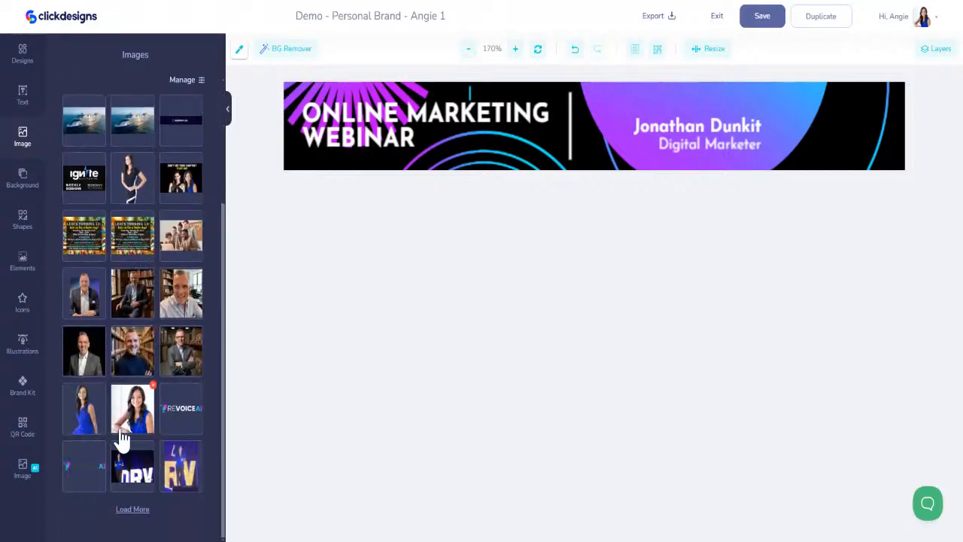
left_click(85, 417)
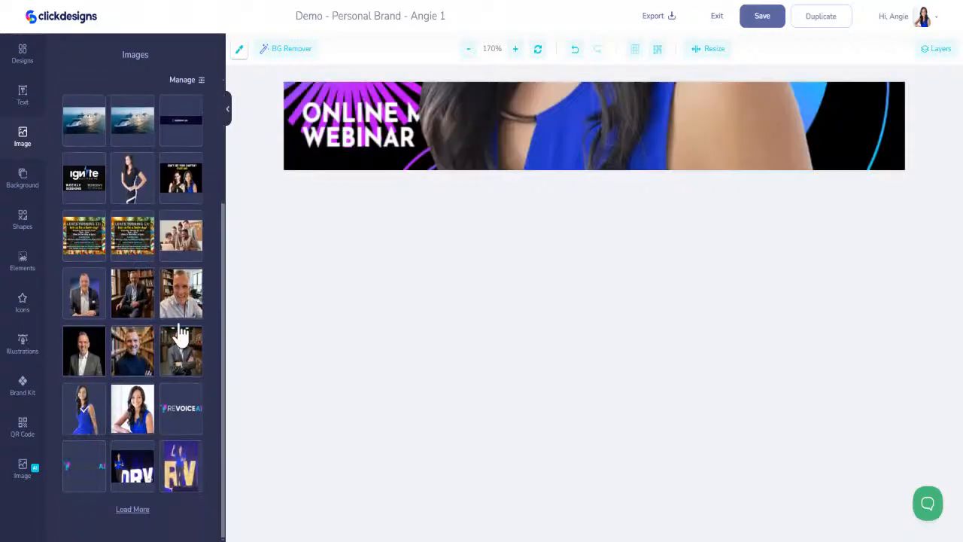
left_click(538, 162)
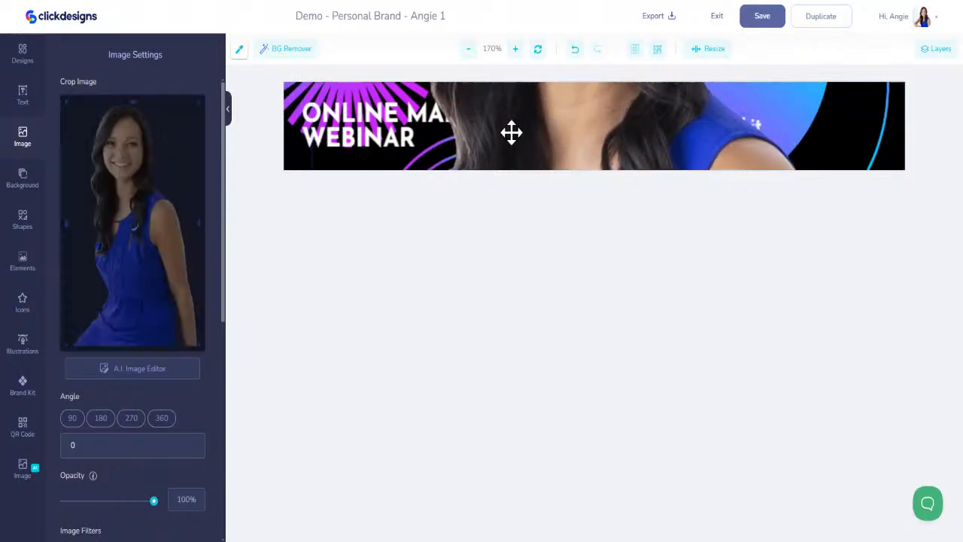
left_click_drag(533, 152, 636, 144)
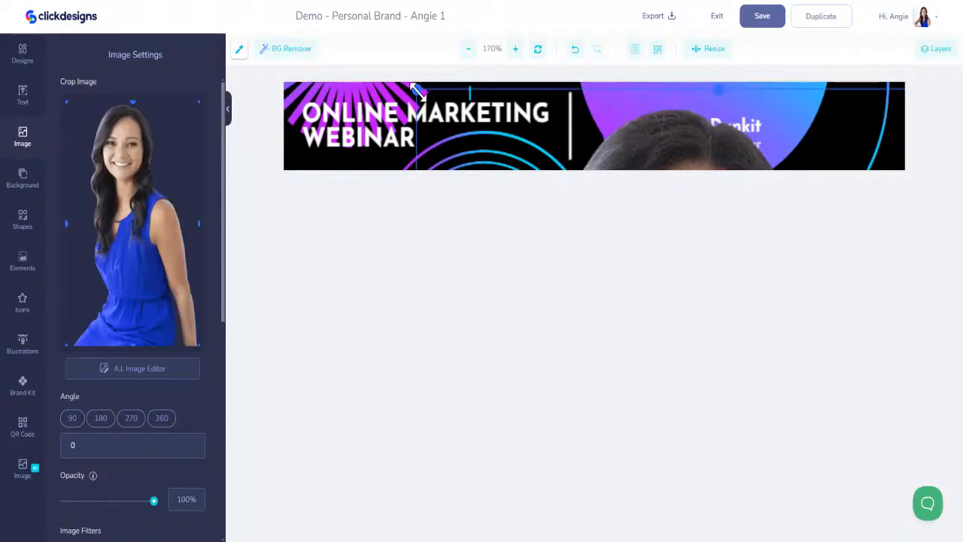
left_click_drag(418, 92, 809, 118)
left_click_drag(768, 87, 836, 114)
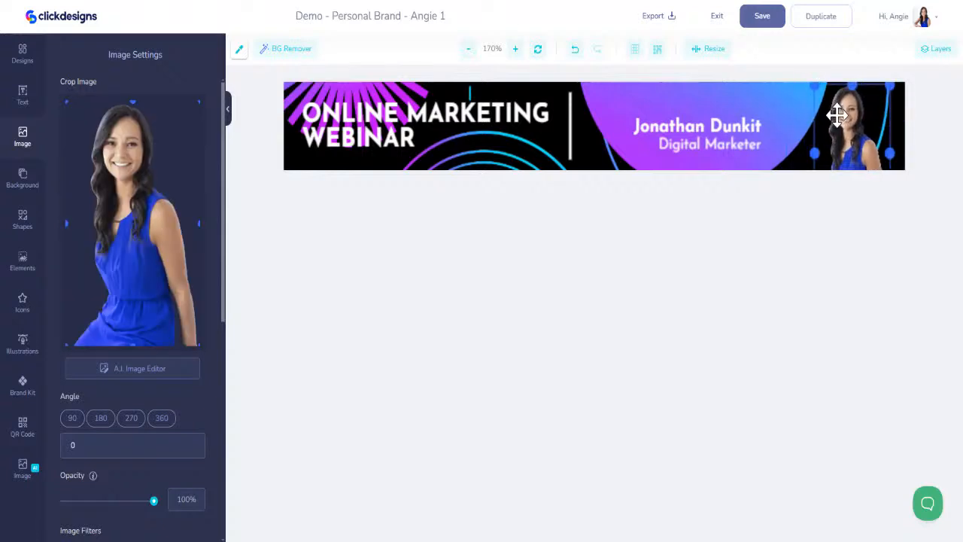
- Replace the sample presenter name with the new presenter's full name and the job title with "Advanced Online Marketer"
left_click(744, 122)
triple_click(179, 173)
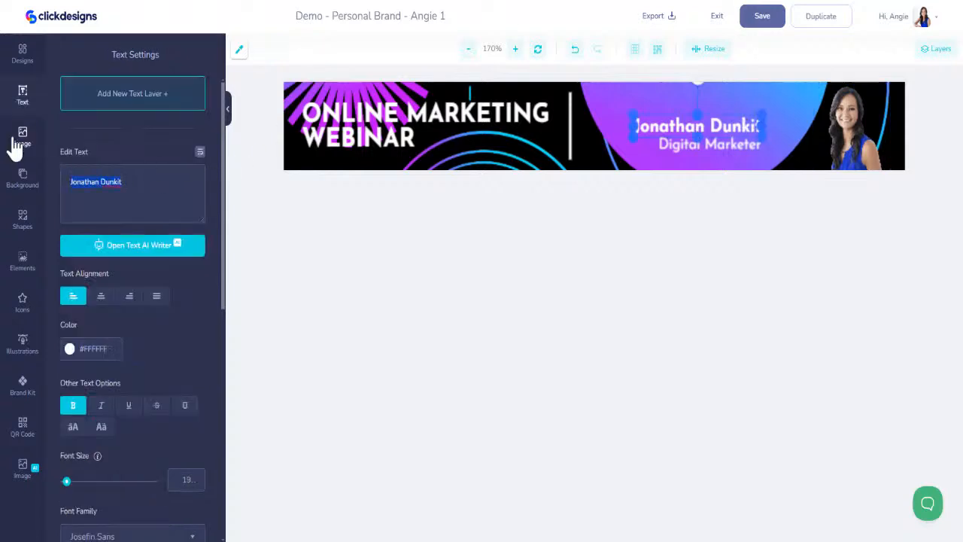
type("Angie Norris")
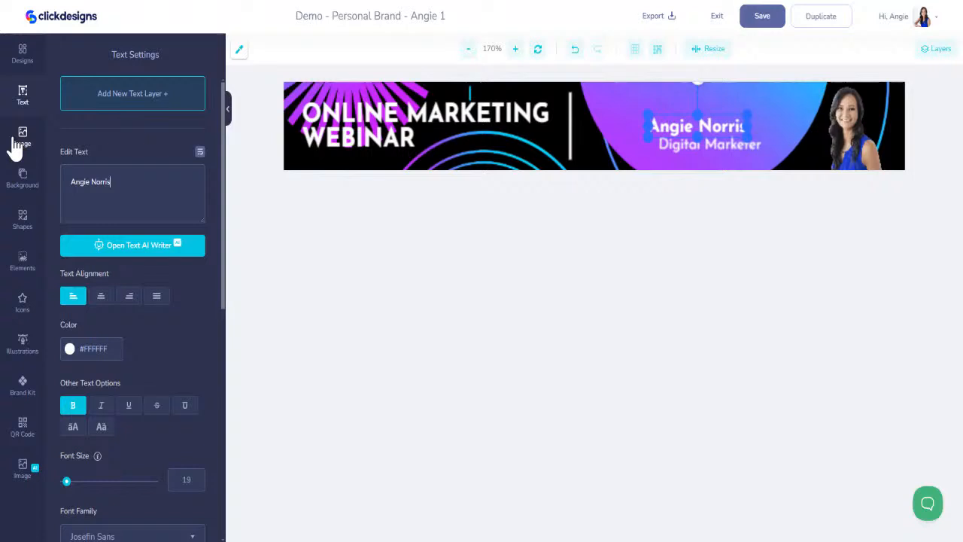
left_click(726, 148)
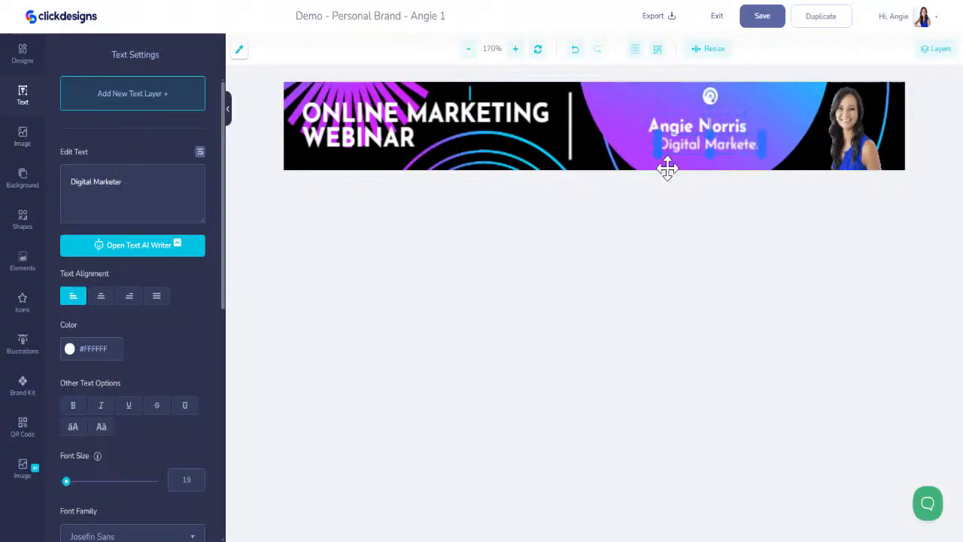
type("A")
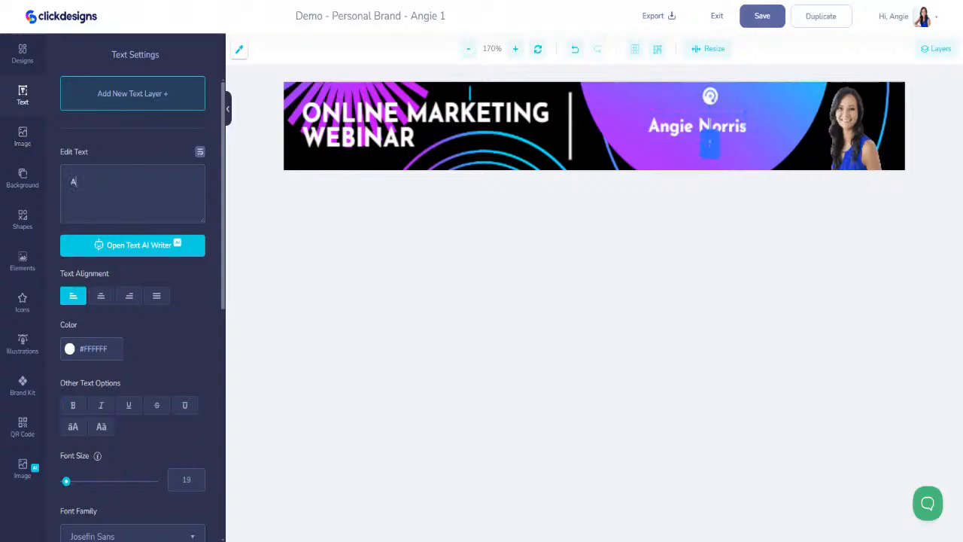
type("dvanced Onlin")
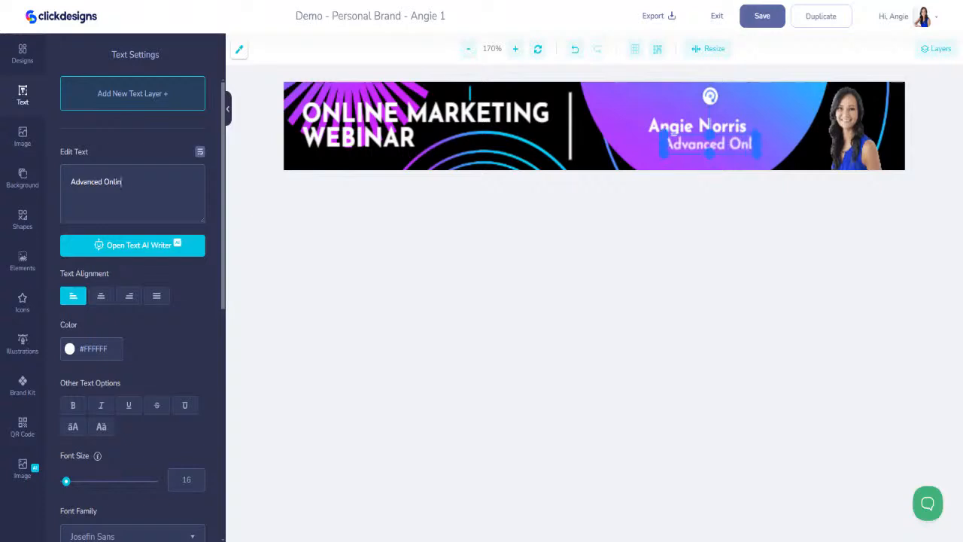
type("e Marketer")
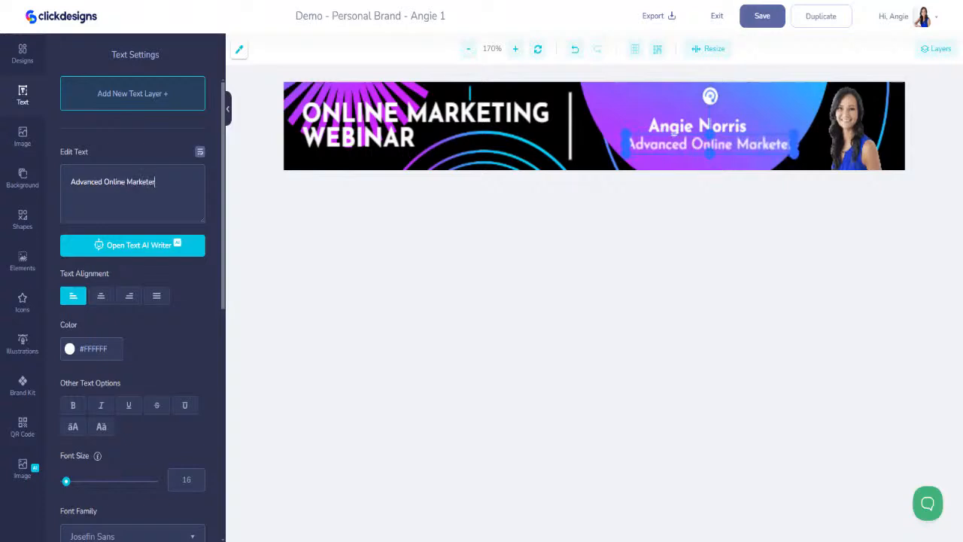
- Reposition the presenter's name and job title so they sit centered on each other inside the purple circle
left_click(730, 126)
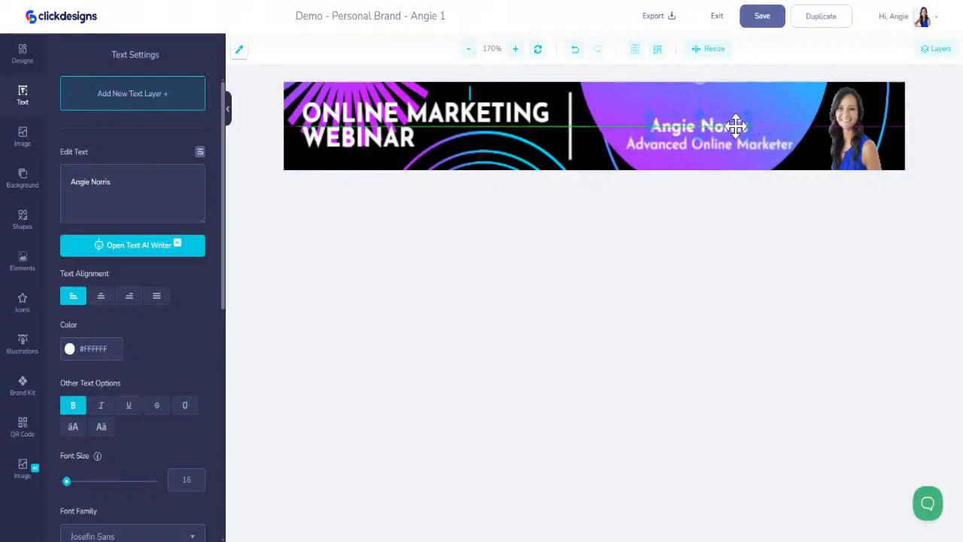
mouse_move(735, 144)
left_mouse_down()
mouse_move(727, 148)
mouse_move(727, 128)
left_mouse_up()
left_click(722, 121)
- Delete the "ONLINE MARKETING WEBINAR" heading and move the presenter's name and job title together up within the purple circle
left_click(406, 113)
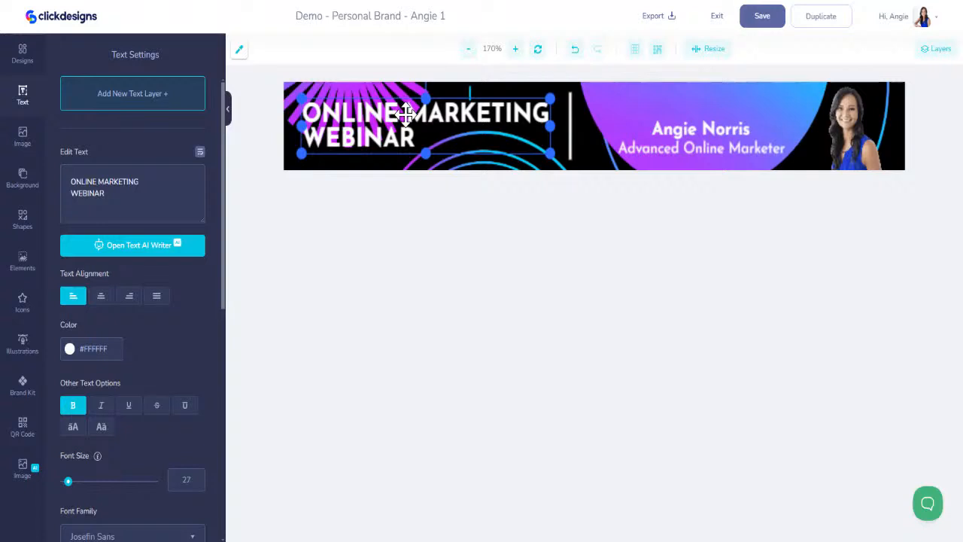
key("Delete")
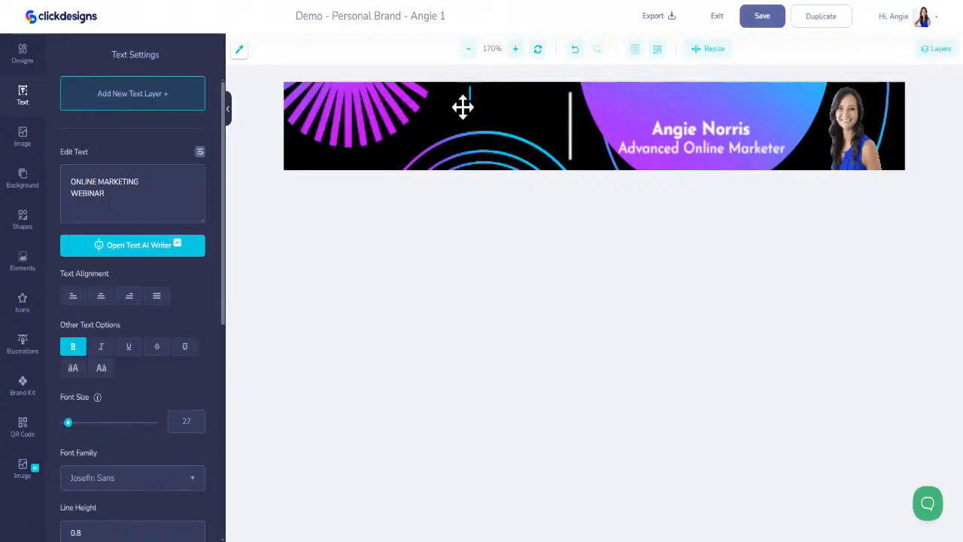
left_click(711, 124)
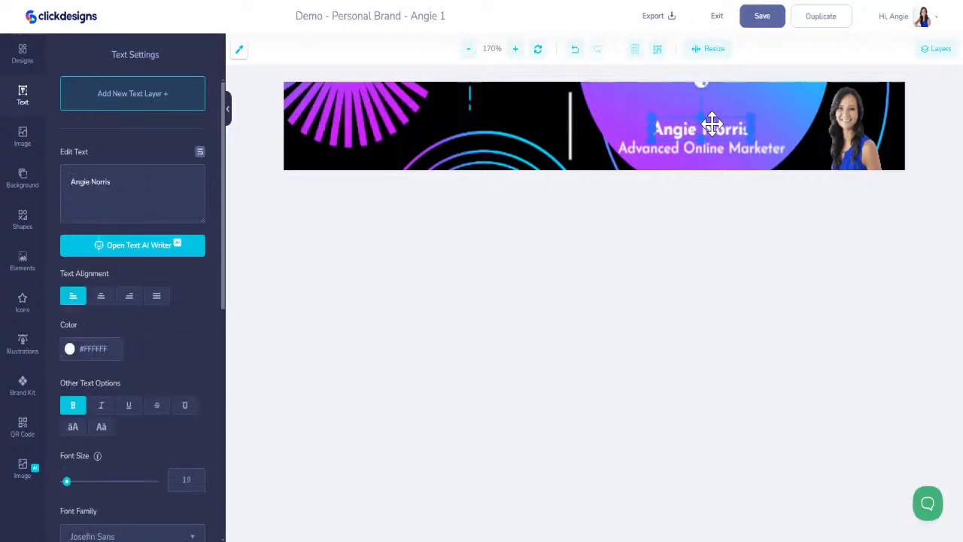
left_click(712, 151, "shift")
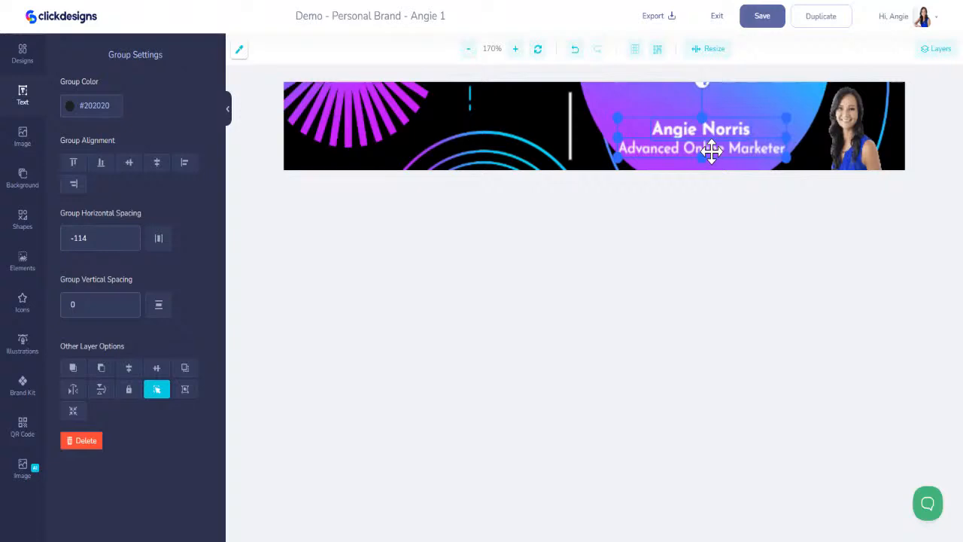
left_click_drag(711, 151, 711, 134)
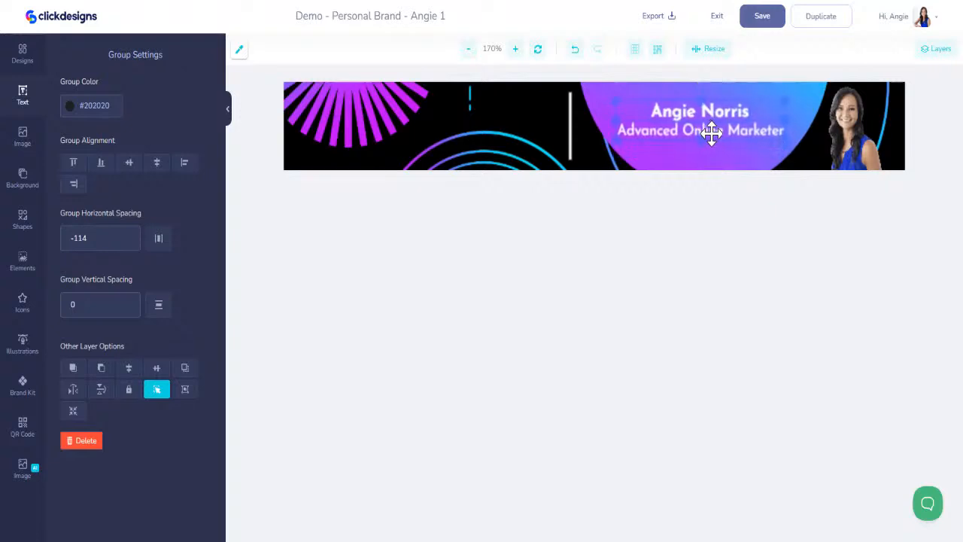
- Enlarge the woman's portrait slightly and move it left to the edge of the purple circle
left_click(848, 140)
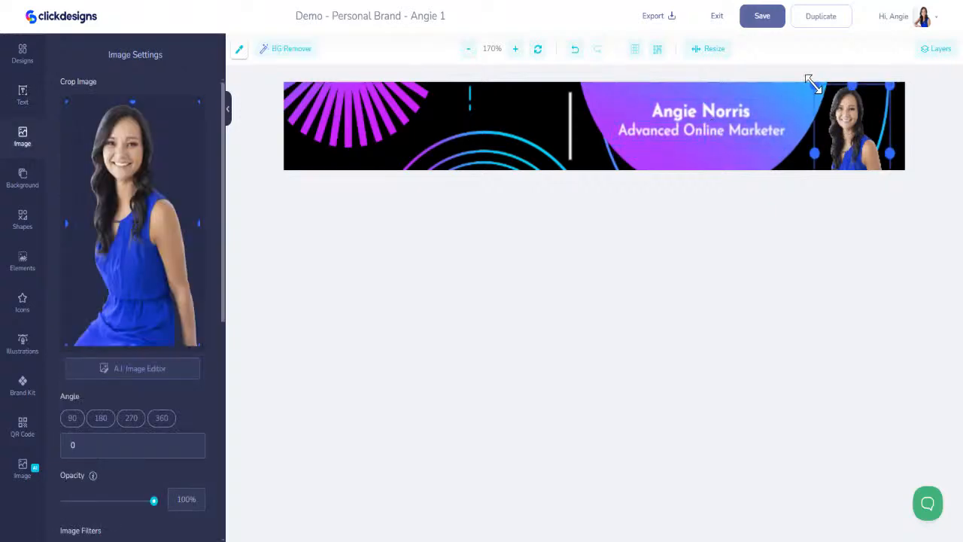
left_click_drag(810, 81, 767, 58)
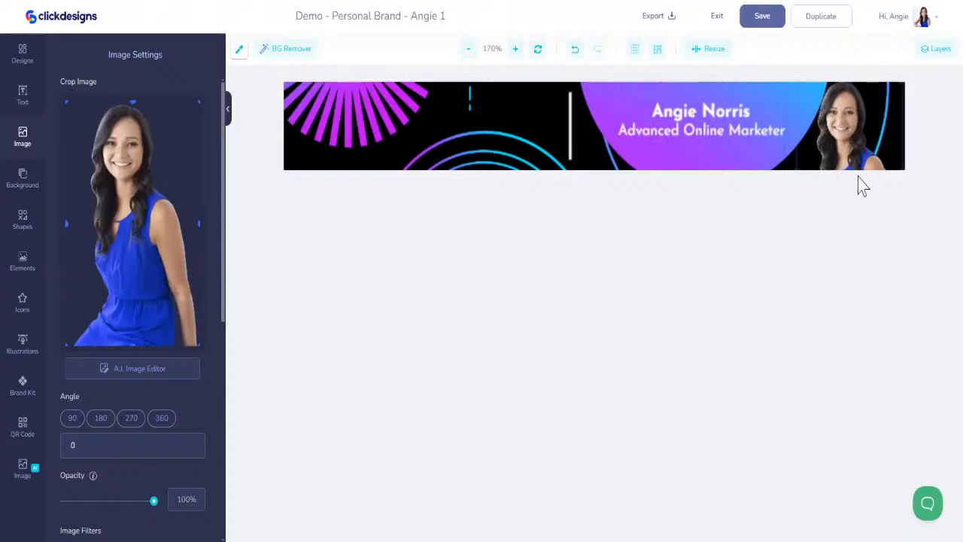
left_click_drag(793, 79, 812, 120)
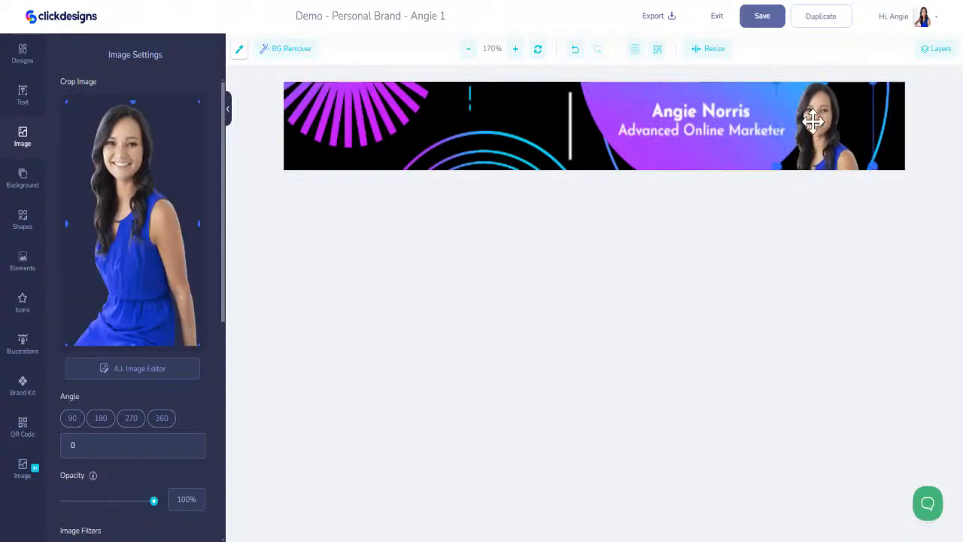
left_click(469, 49)
left_click(469, 49)
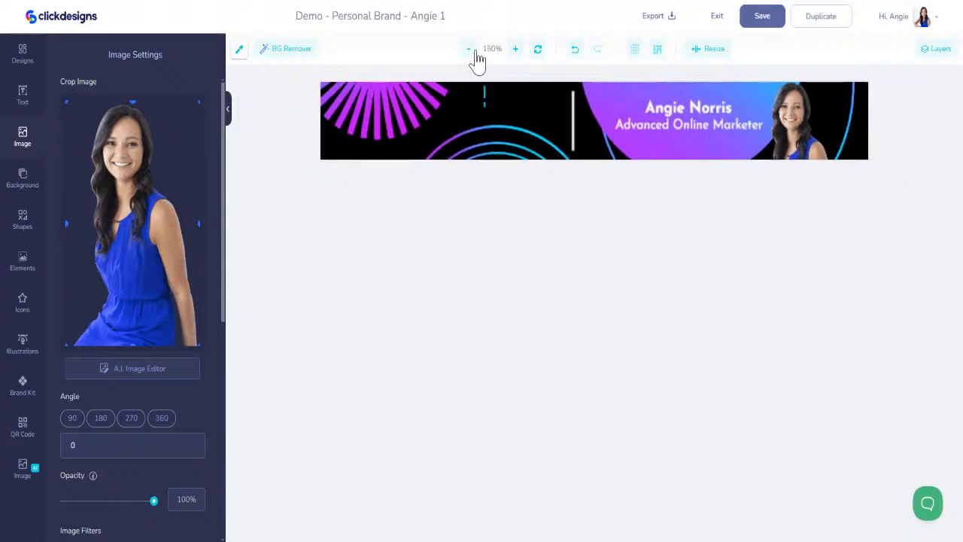
left_click(469, 49)
left_click(469, 49)
left_click(470, 49)
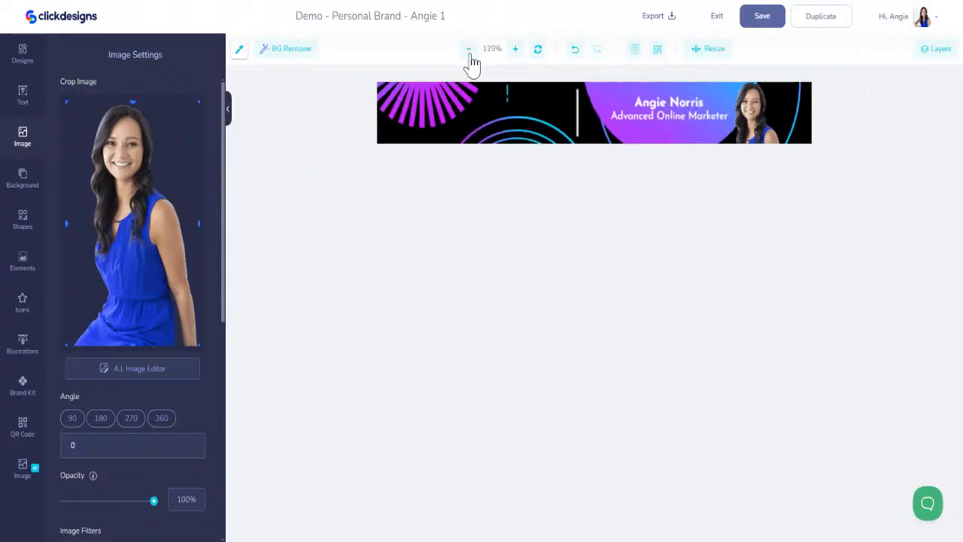
- Exit the finished webinar banner and return to the Favorites page
left_click(470, 50)
left_click(469, 50)
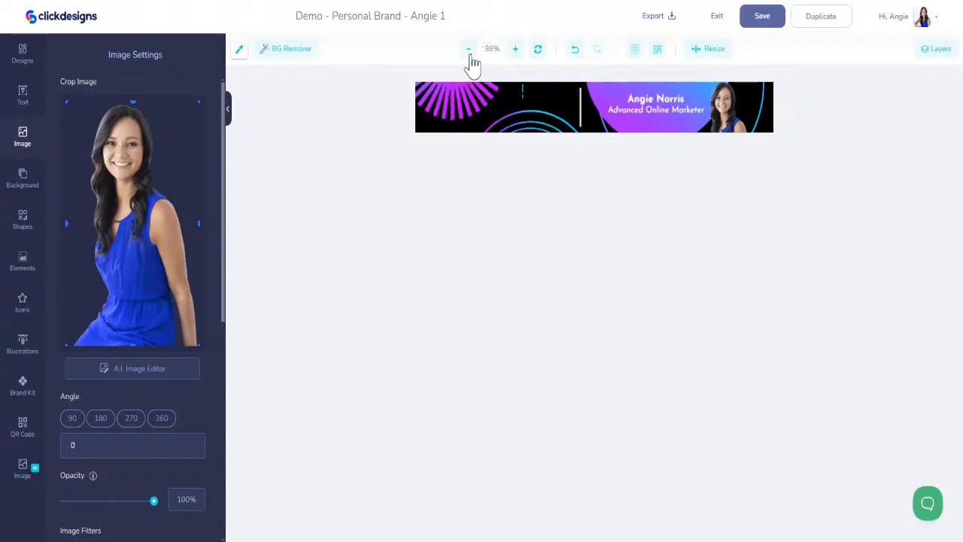
left_click(516, 50)
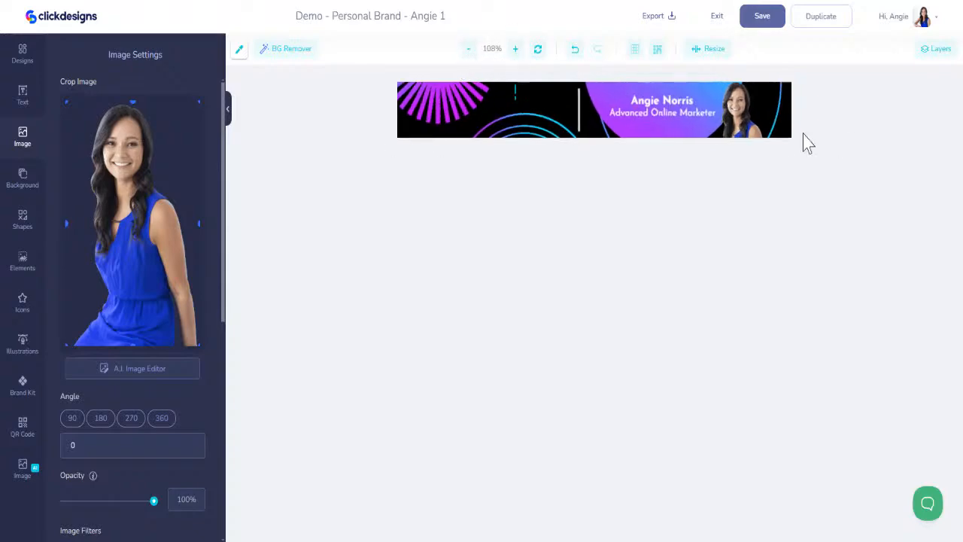
left_click(714, 18)
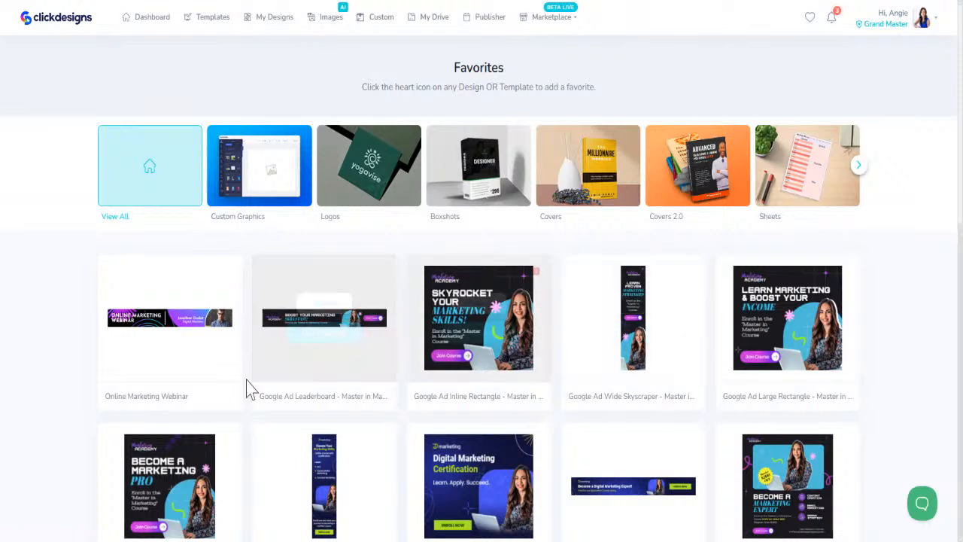
- Start a design from the Google Ad Inline Rectangle template, titled "Demo - Personal Brand" plus the presenter's first name and the number 2
mouse_move(283, 381)
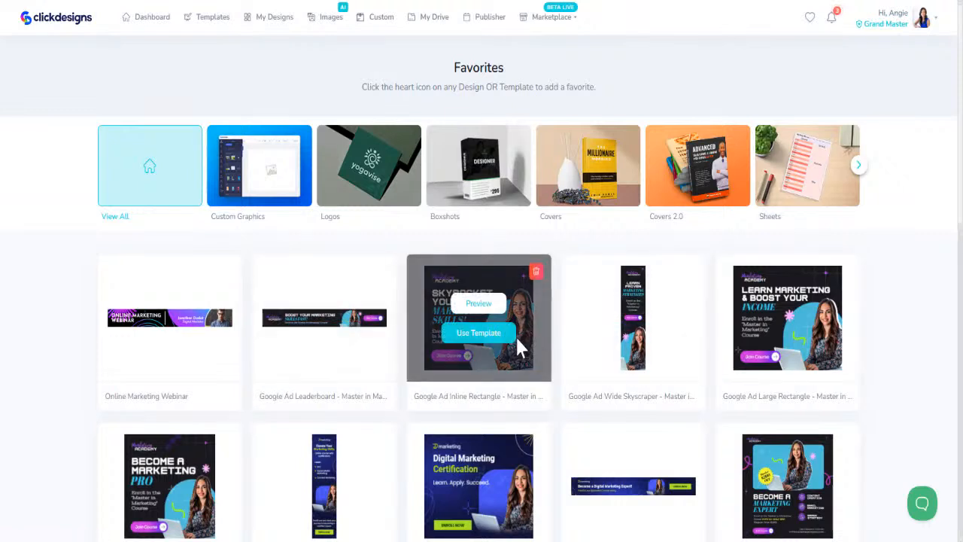
mouse_move(112, 317)
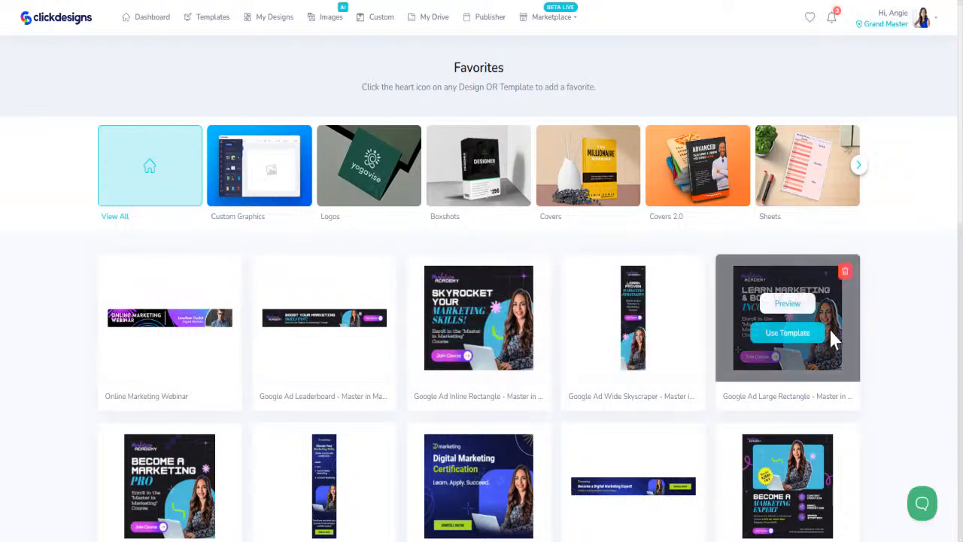
mouse_move(413, 481)
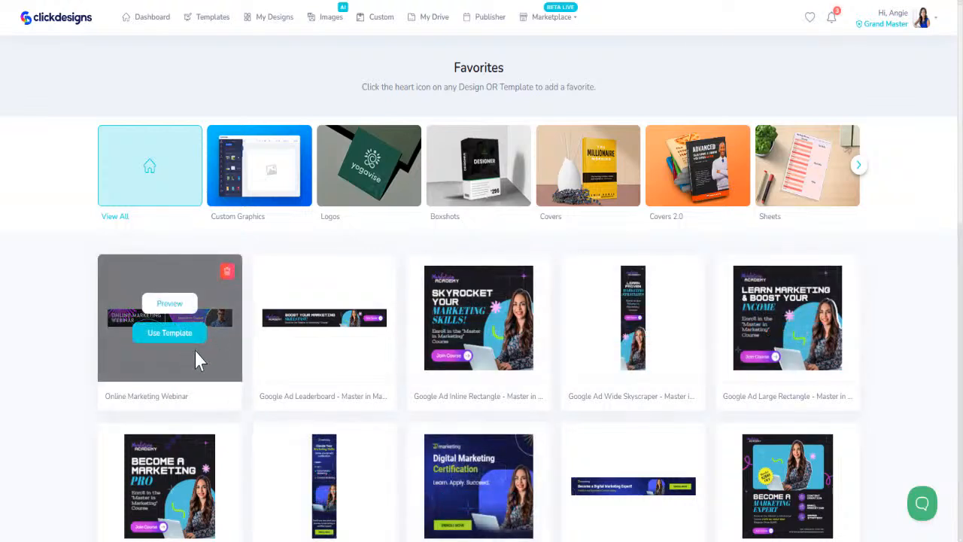
mouse_move(317, 325)
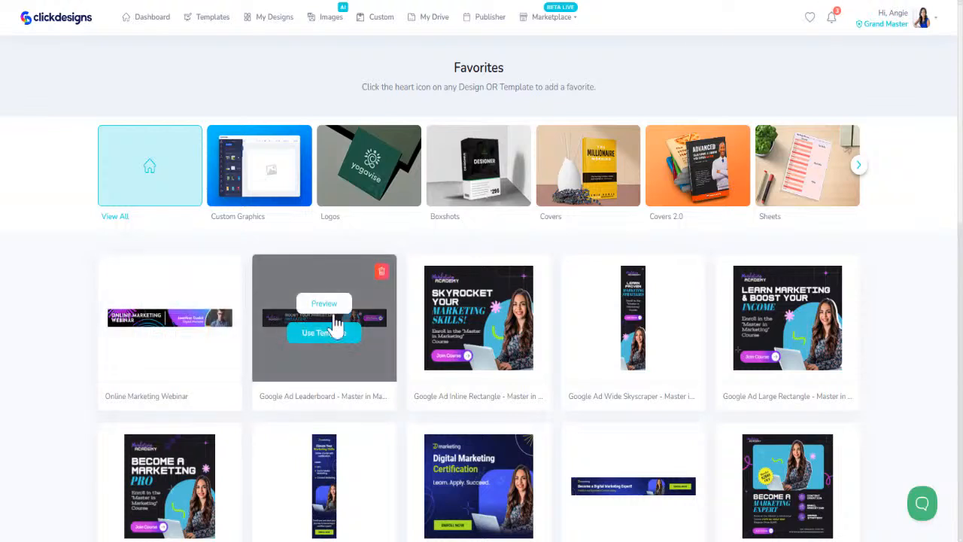
mouse_move(410, 343)
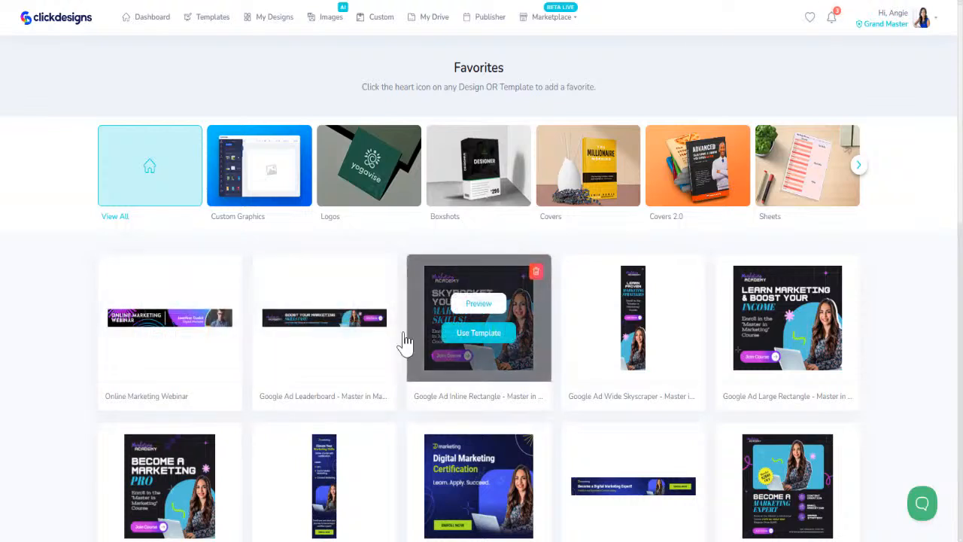
left_click(484, 336)
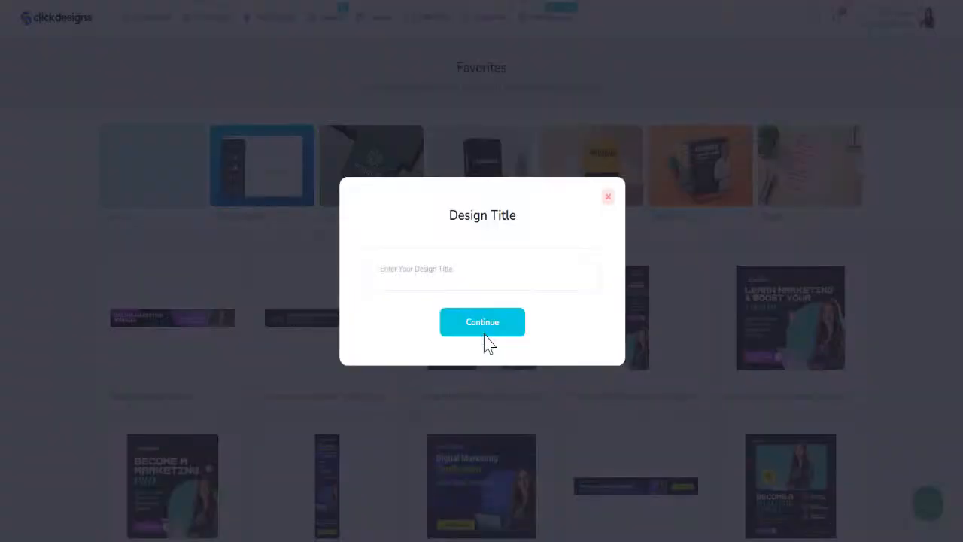
left_click(484, 267)
type("Demo - Personal Brand")
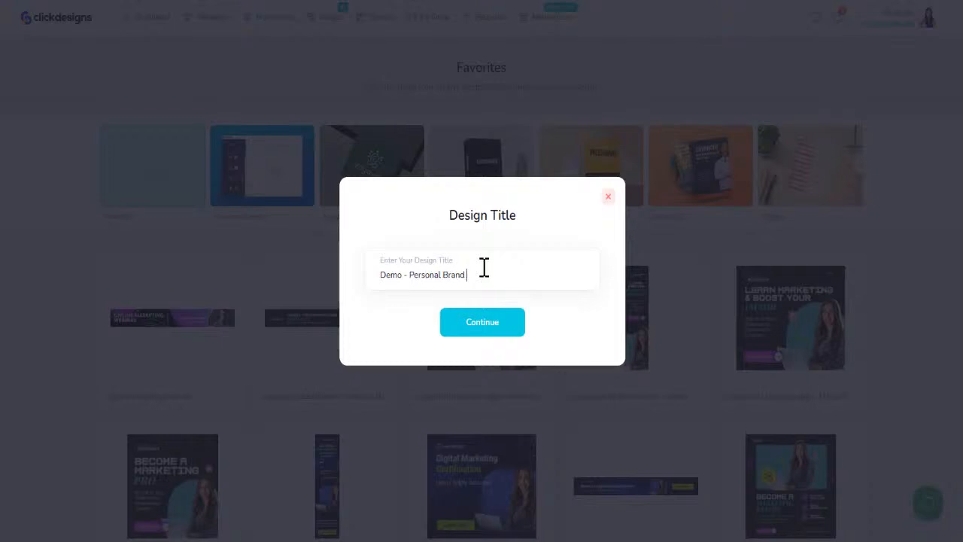
type(" - Angie 2")
key("Return")
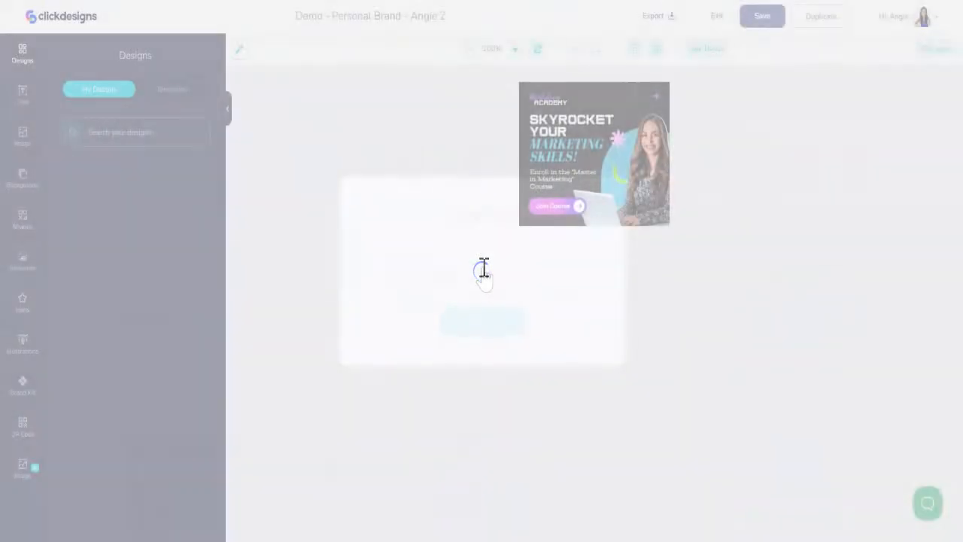
- Delete the photo of the woman with the laptop from the ad design
left_click(514, 49)
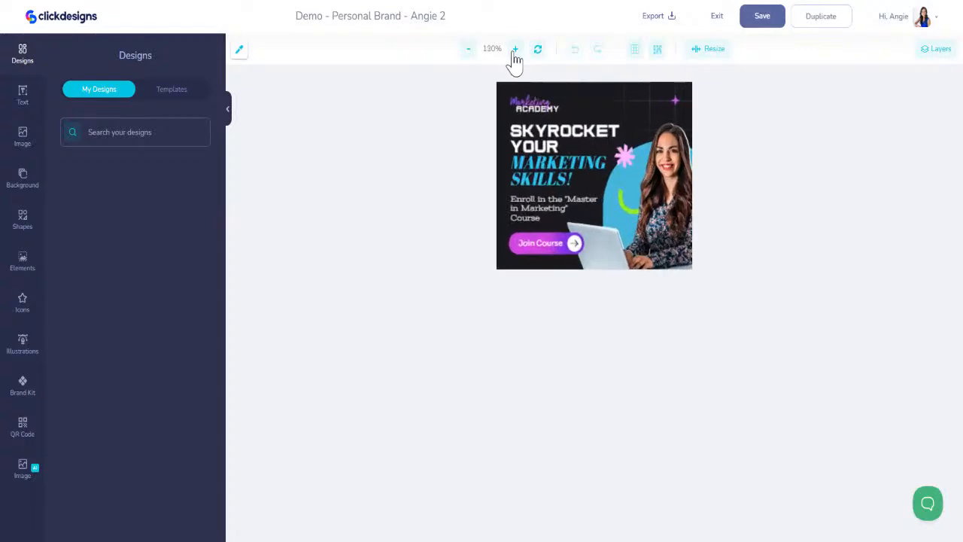
left_click(515, 48)
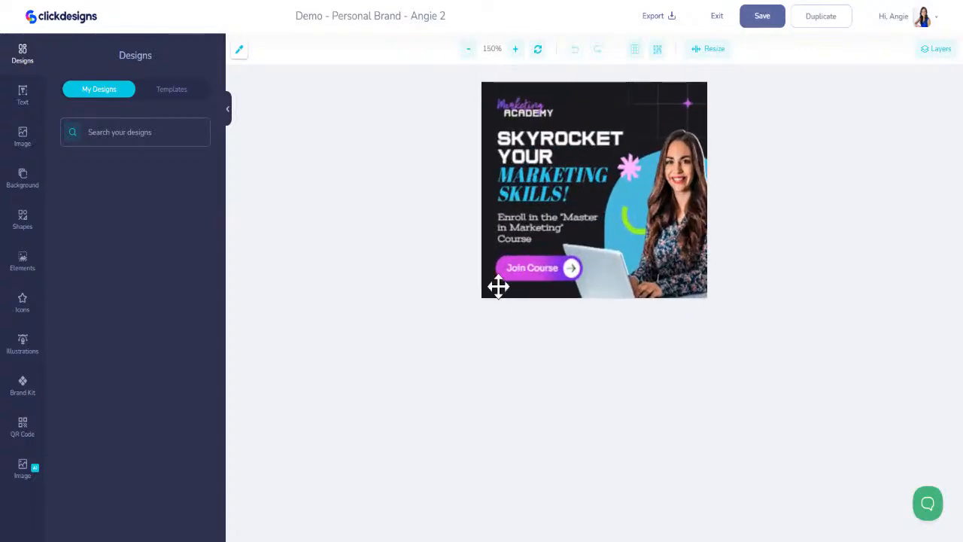
left_click(688, 215)
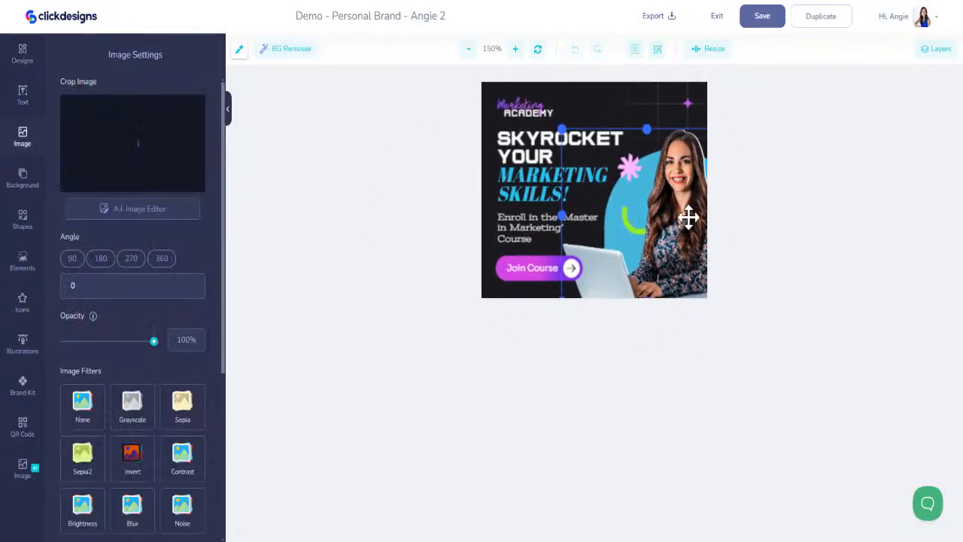
key("Delete")
- Check the Contrast and Brightness filter settings of the white silhouette on the blue arch and delete the silhouette
left_click(690, 213)
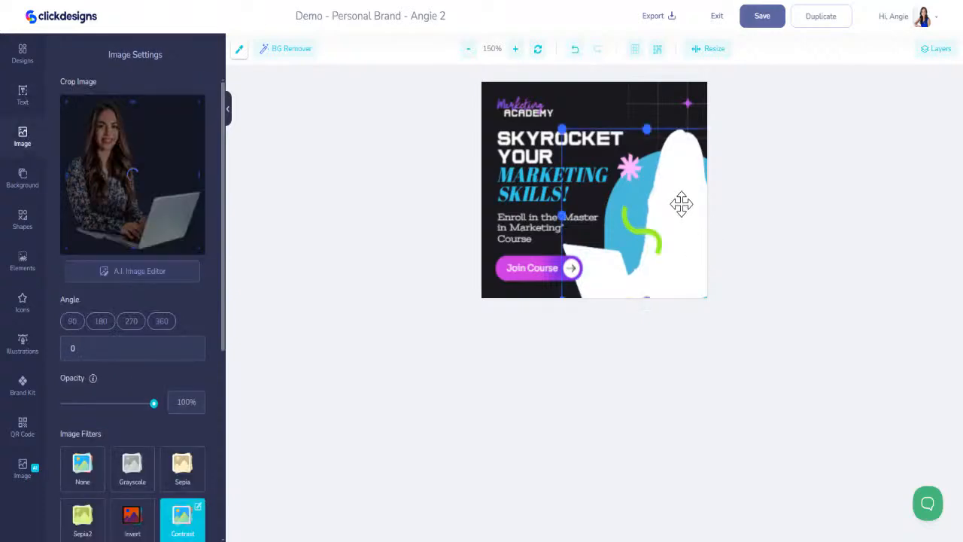
left_click_drag(681, 203, 655, 183)
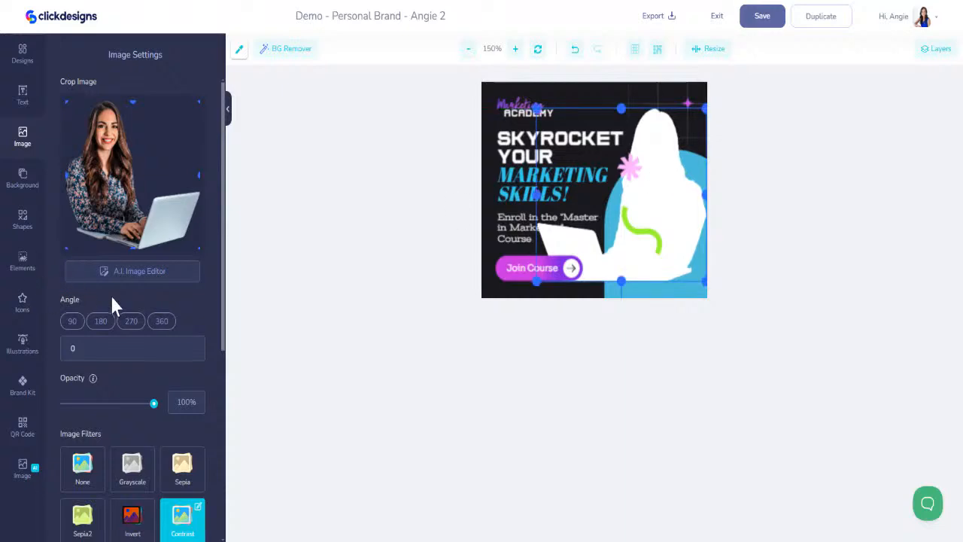
scroll(109, 297, "down", 3)
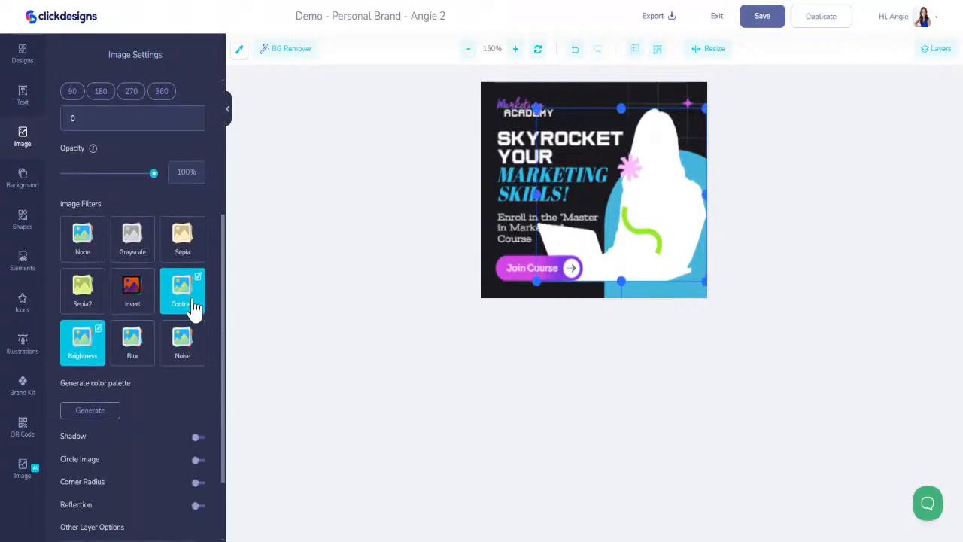
left_click(189, 297)
left_click(198, 280)
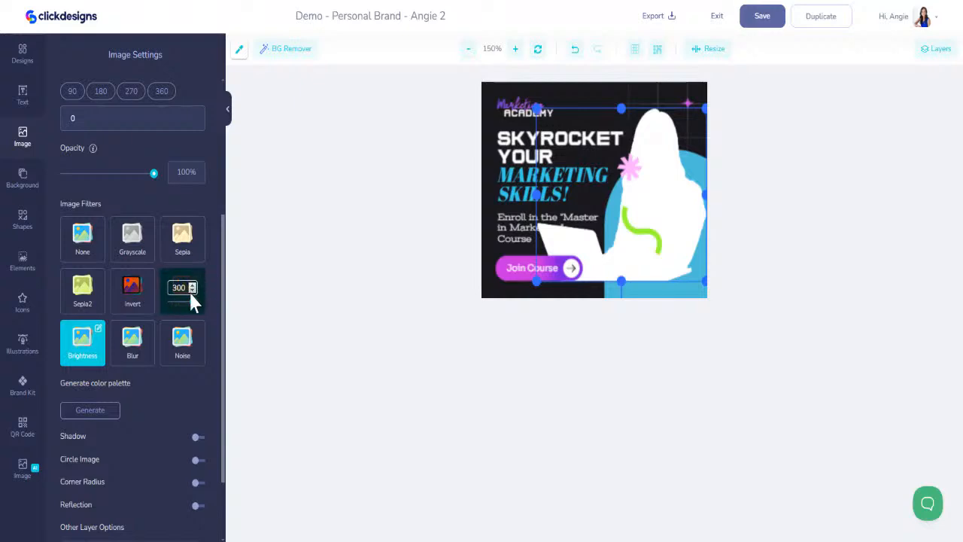
left_click(99, 329)
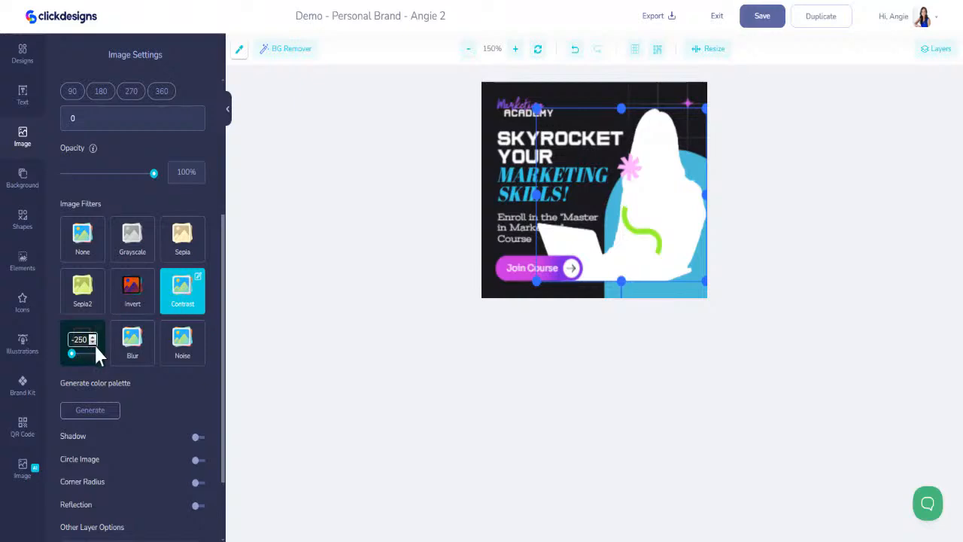
left_click(198, 278)
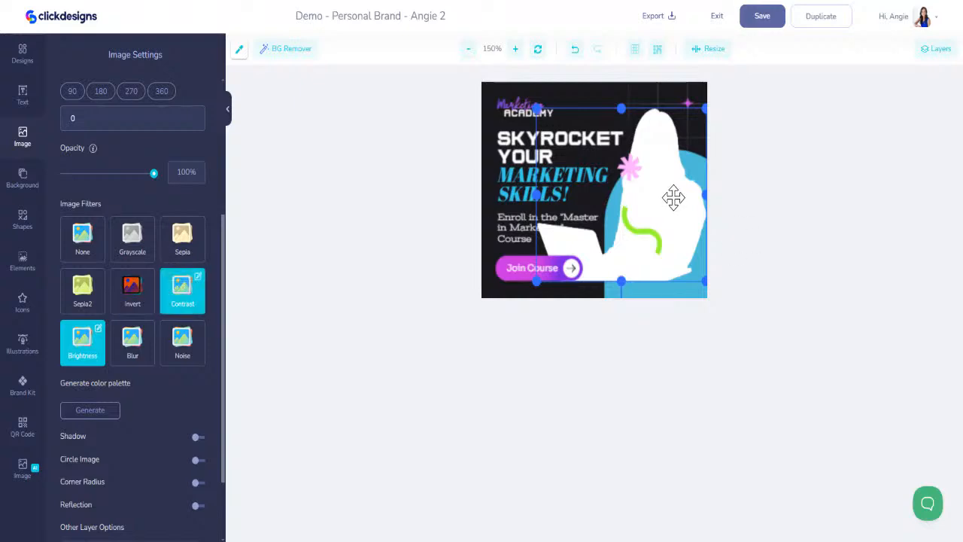
key("Delete")
left_click(22, 139)
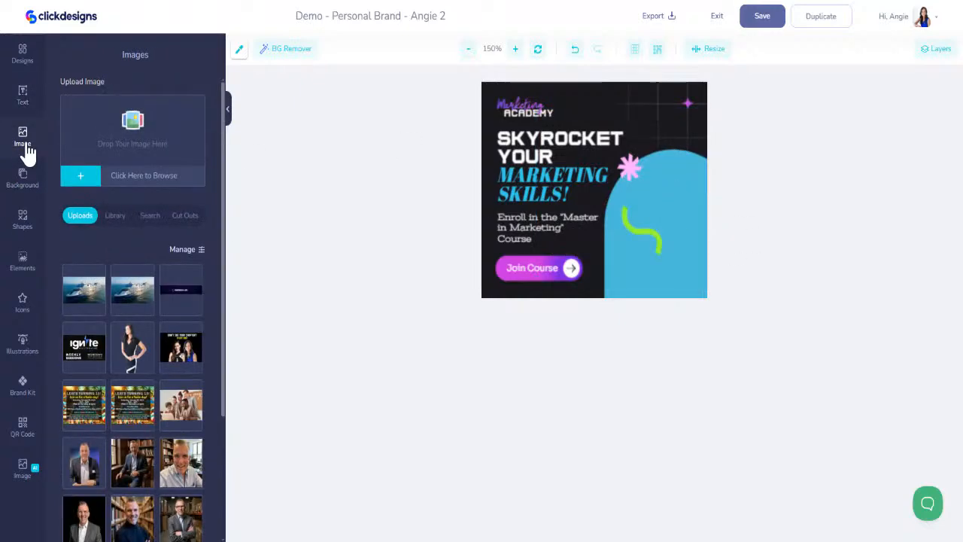
scroll(108, 418, "down", 1)
scroll(109, 421, "down", 1)
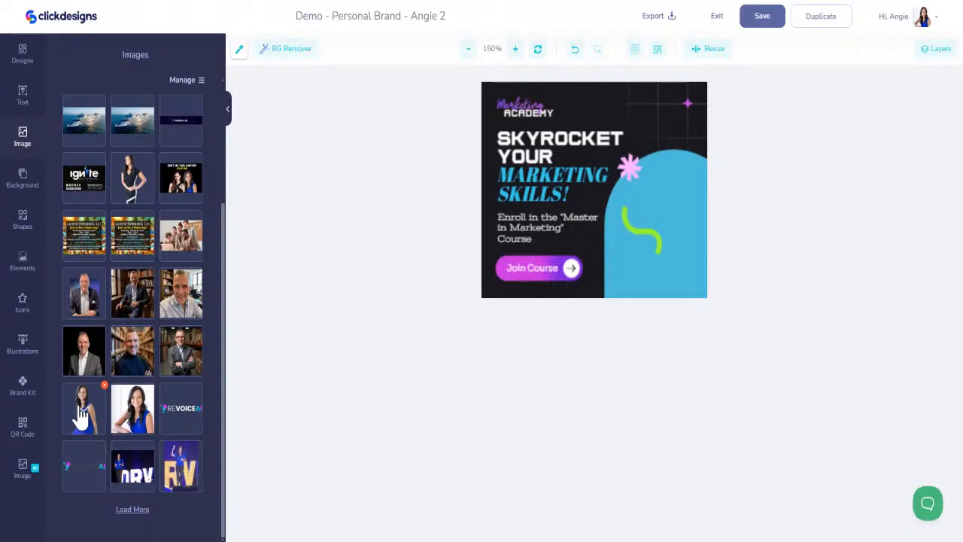
left_click(81, 416)
left_click(587, 206)
left_click_drag(587, 206, 598, 240)
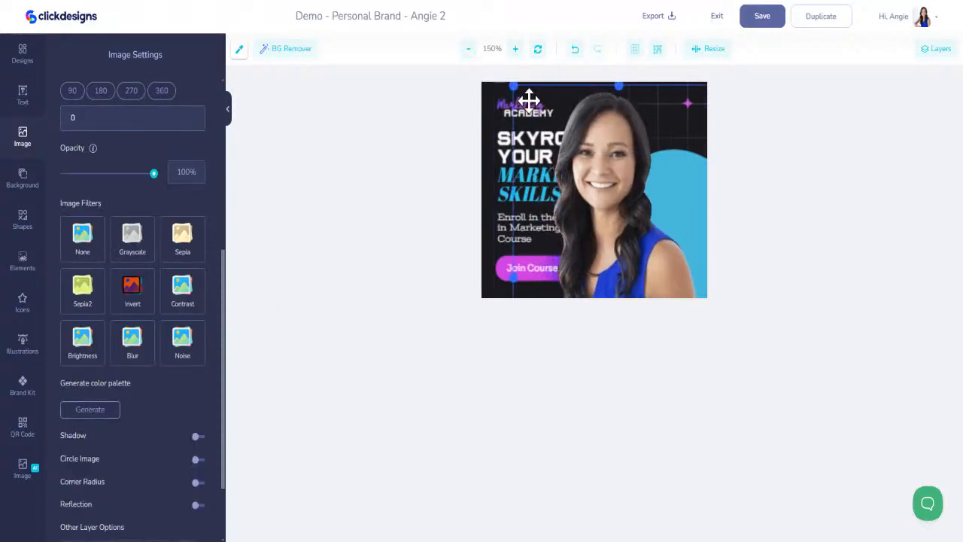
key("Delete")
left_click(589, 154)
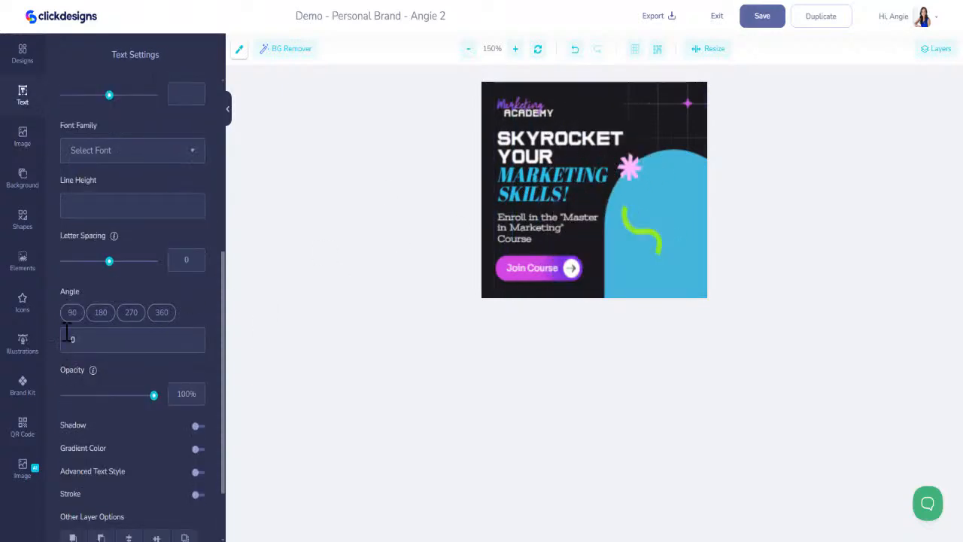
- Add the uploaded portrait of the dark-haired woman in blue on a white background and remove its background
left_click(22, 135)
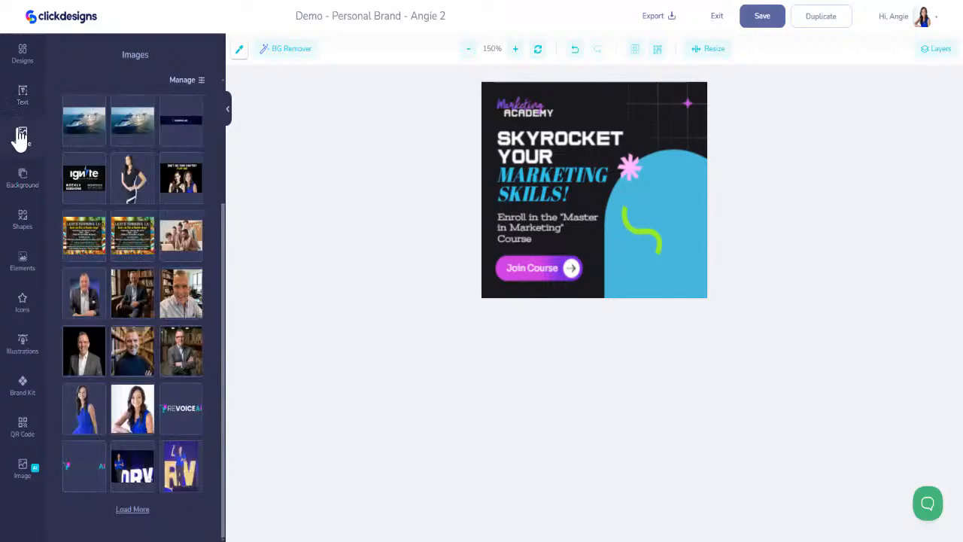
left_click(139, 431)
left_click_drag(624, 214, 634, 248)
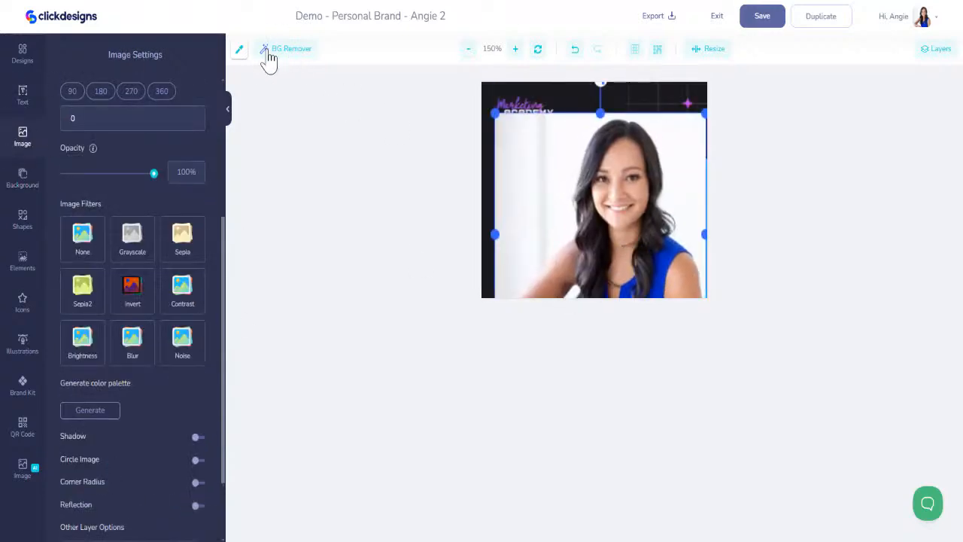
left_click(289, 51)
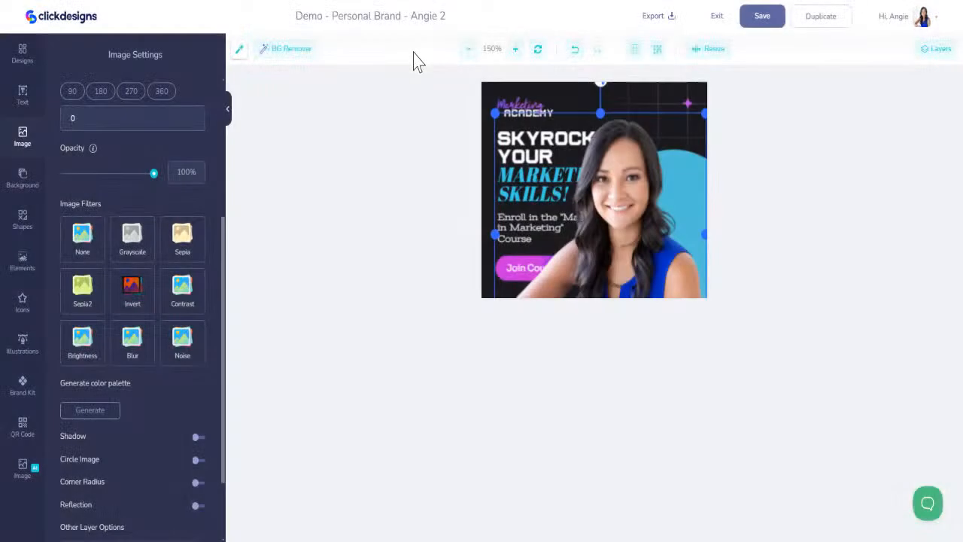
- Scale the cut-out portrait down and position it over the blue arch in the ad's lower right corner
left_click_drag(493, 110, 553, 140)
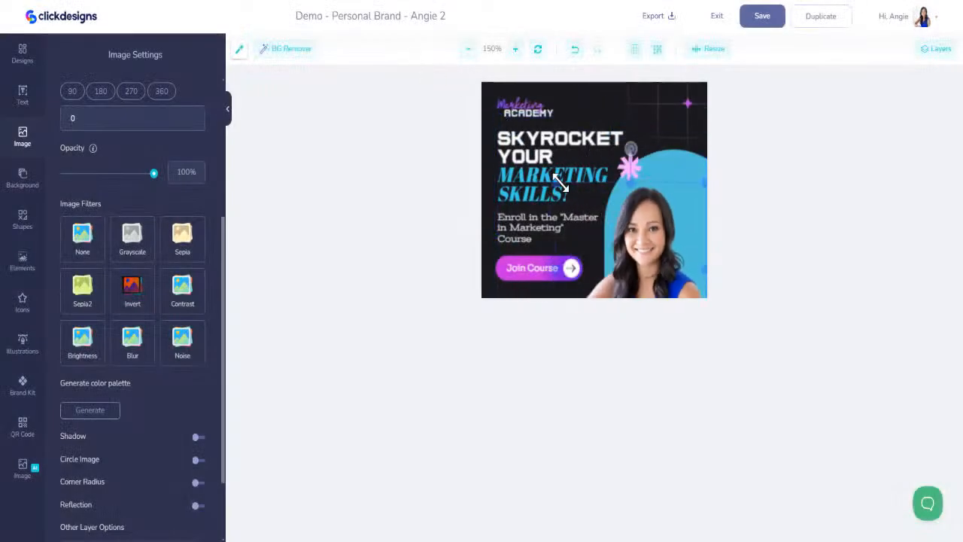
left_click_drag(597, 230, 689, 222)
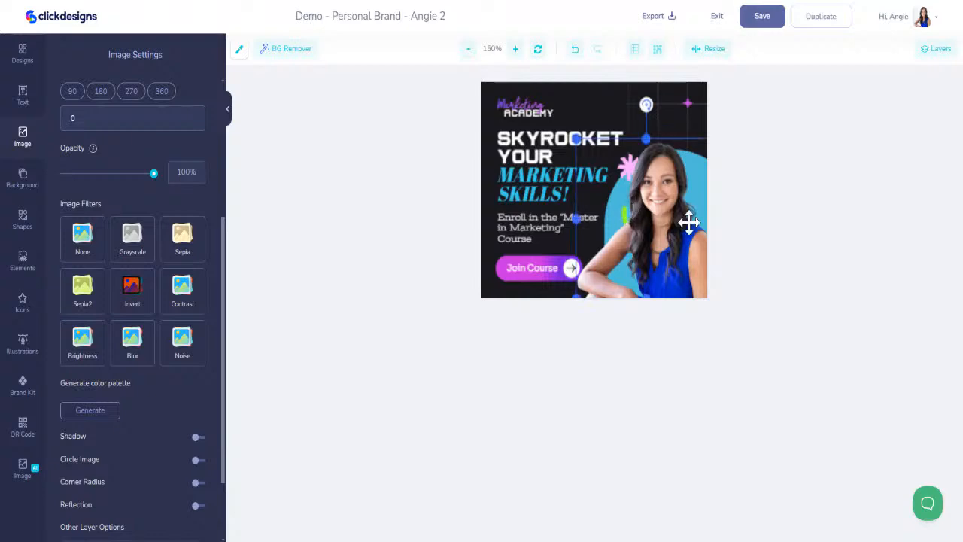
- Duplicate the cut-out portrait and move one copy aside over the heading text
scroll(171, 471, "down", 3)
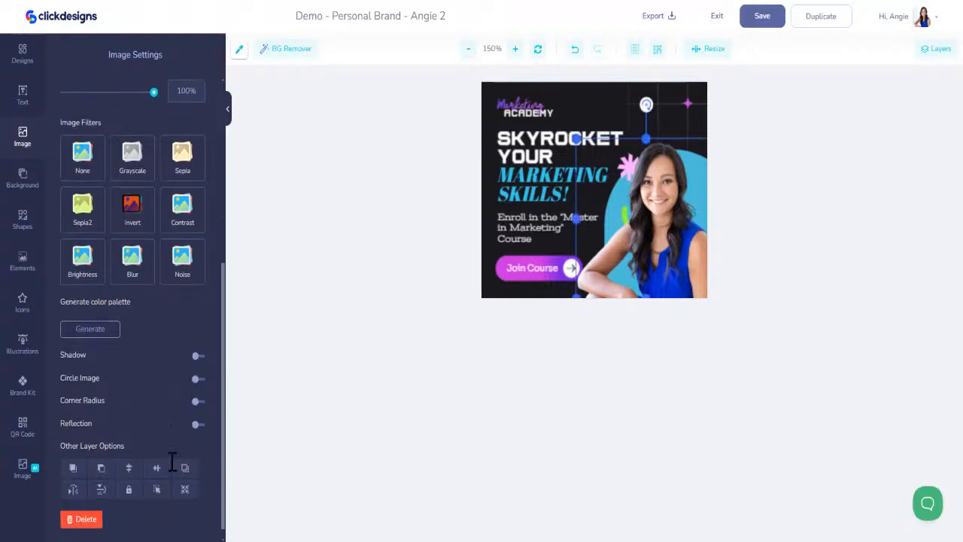
left_click(185, 455)
left_click_drag(666, 285, 548, 218)
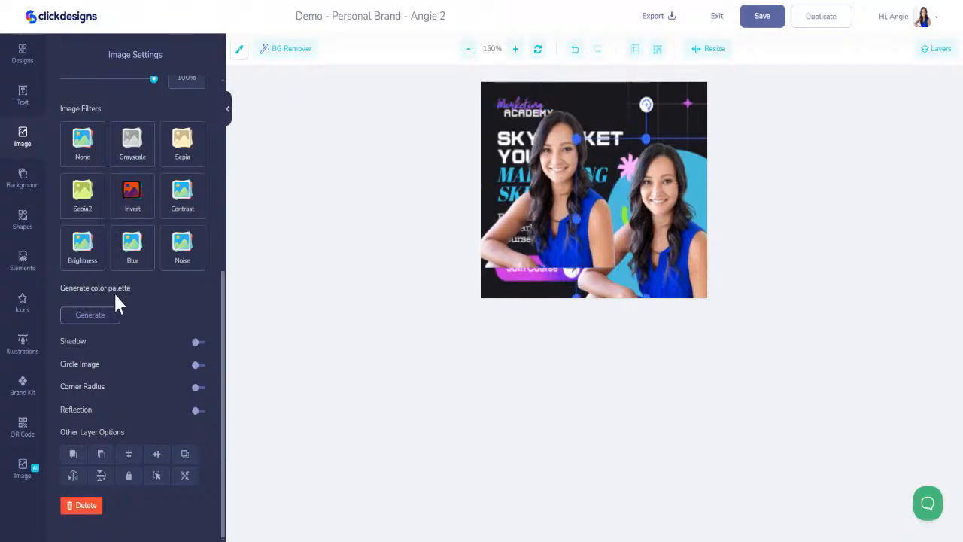
- Apply Brightness -250 and Contrast 300 to the portrait on the arch, and place the unfiltered copy over it, offset slightly to the left
left_click(89, 255)
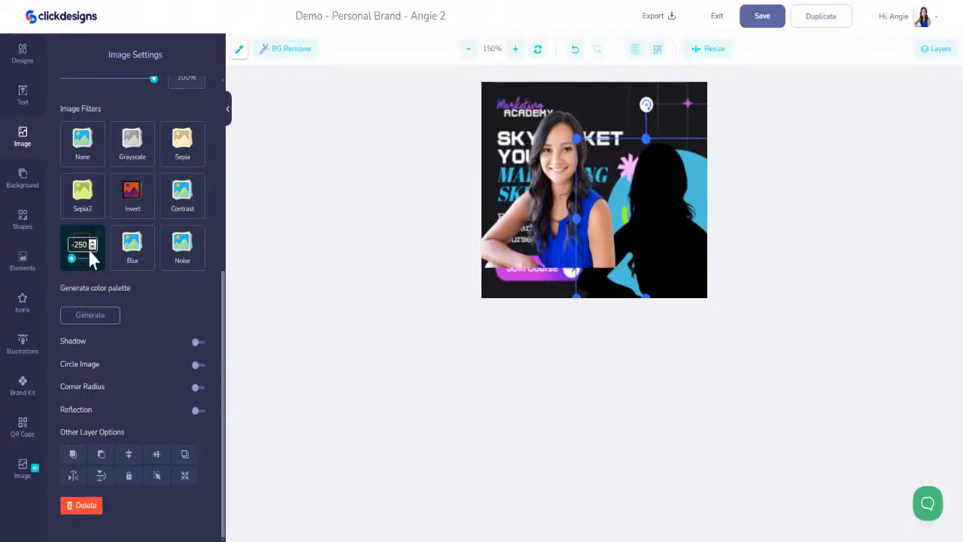
left_click(186, 210)
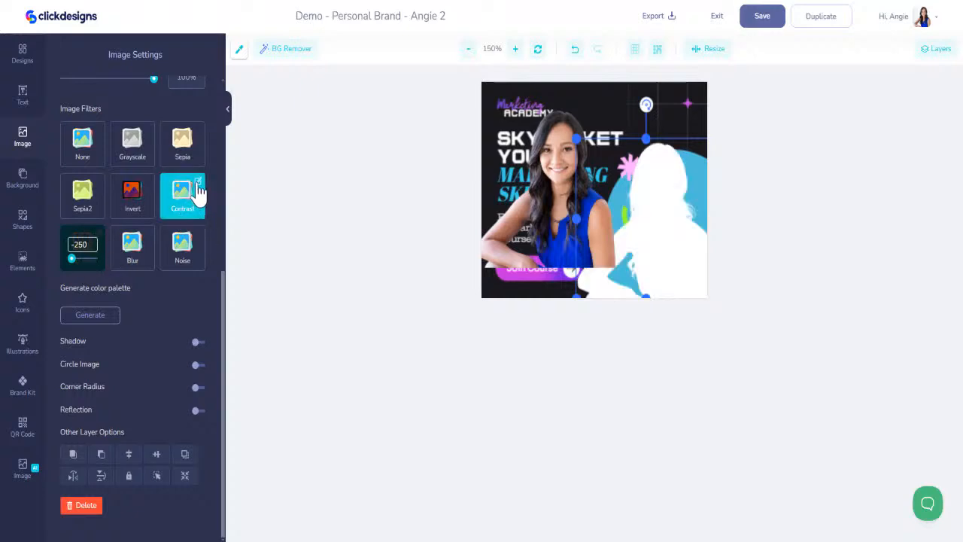
left_click(197, 182)
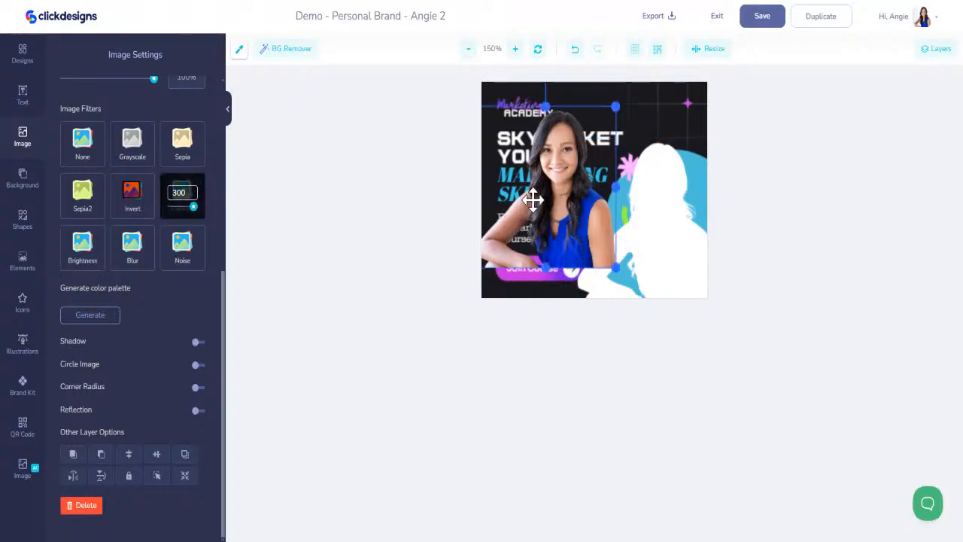
left_click_drag(654, 235, 649, 225)
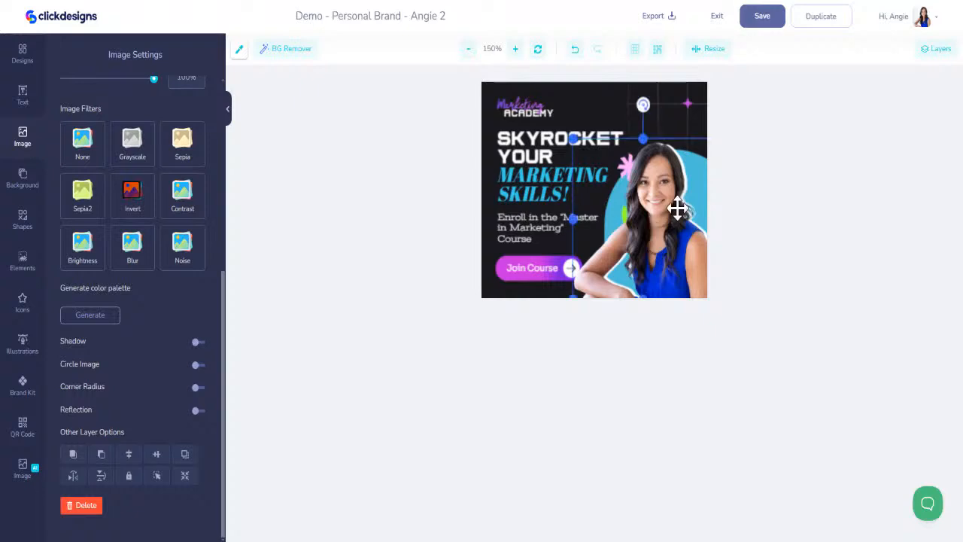
- Move the unfiltered portrait aside to expose the white copy beneath, and place it back over that copy with a slight left offset
left_click(533, 107)
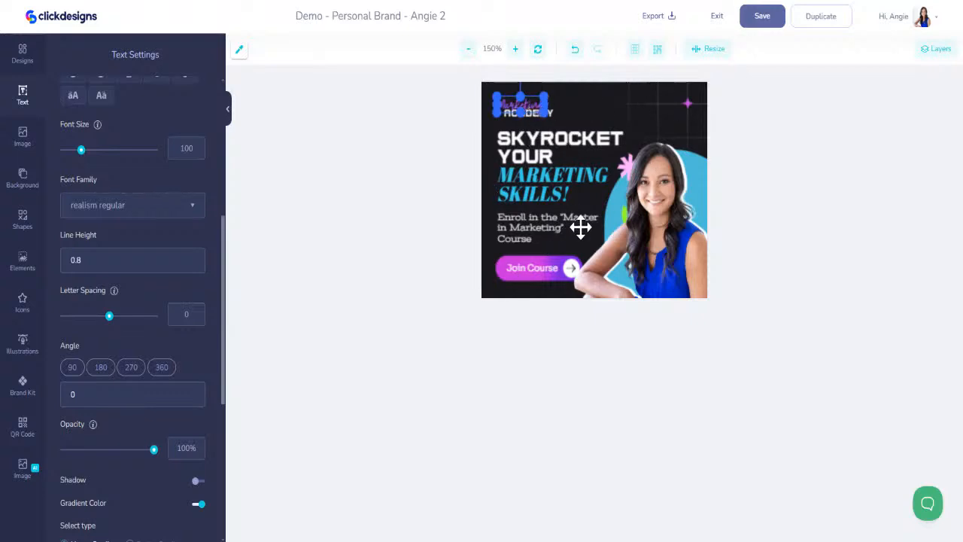
left_click(697, 169)
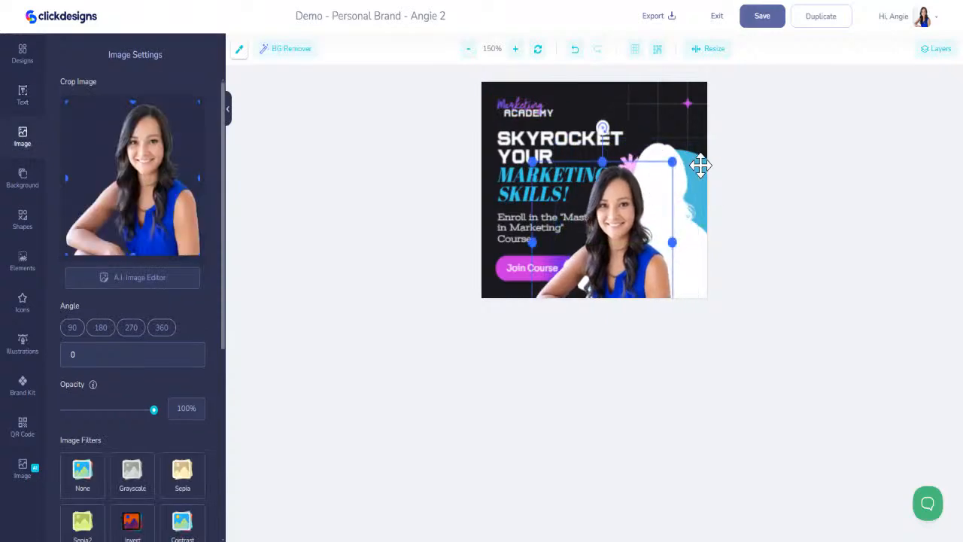
left_click(555, 289)
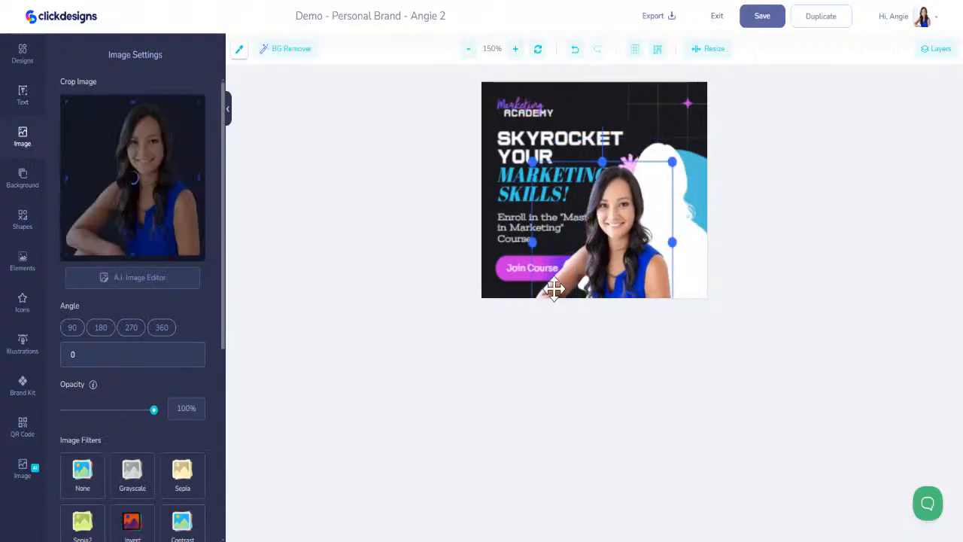
left_click_drag(597, 280, 634, 266)
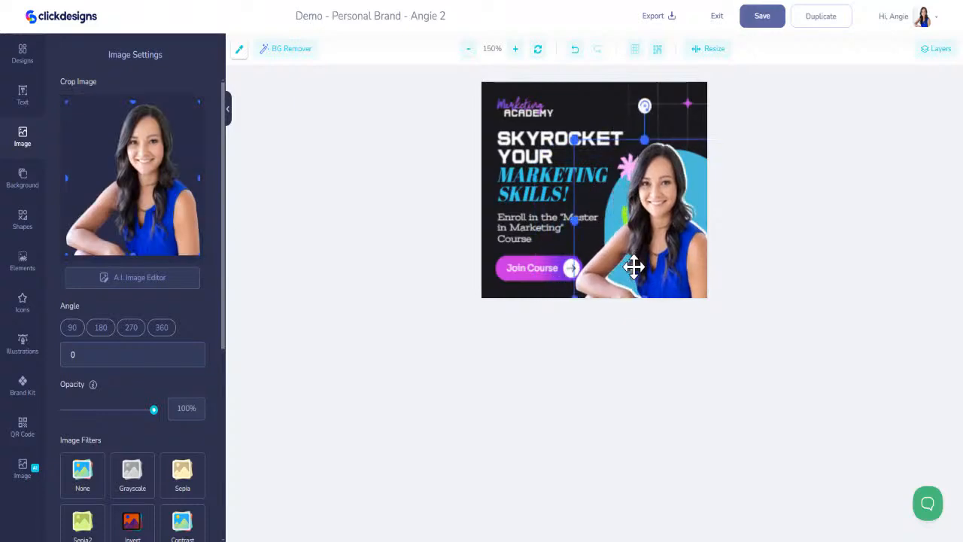
- Select the "Marketing" logo text in the ad, save the design and return to the saved designs overview
left_click(522, 103)
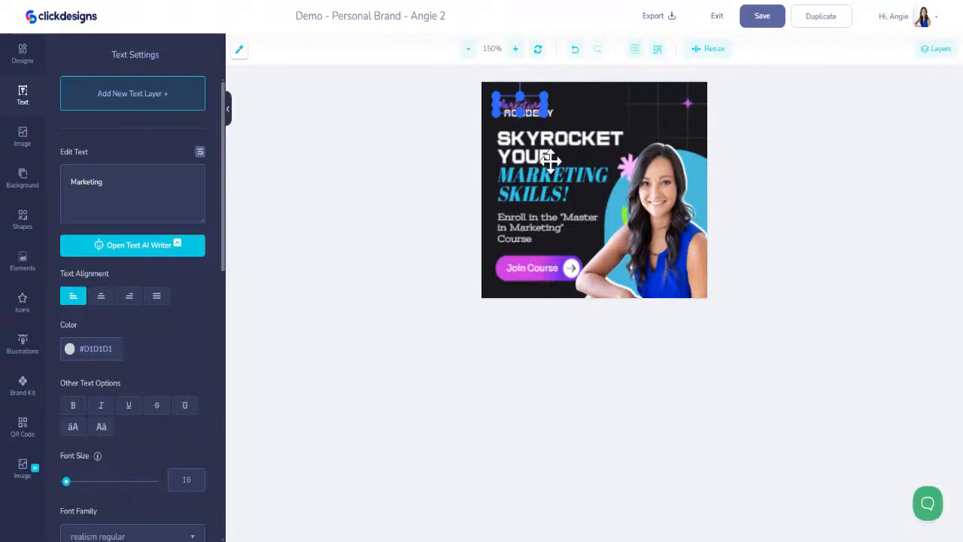
left_click(765, 25)
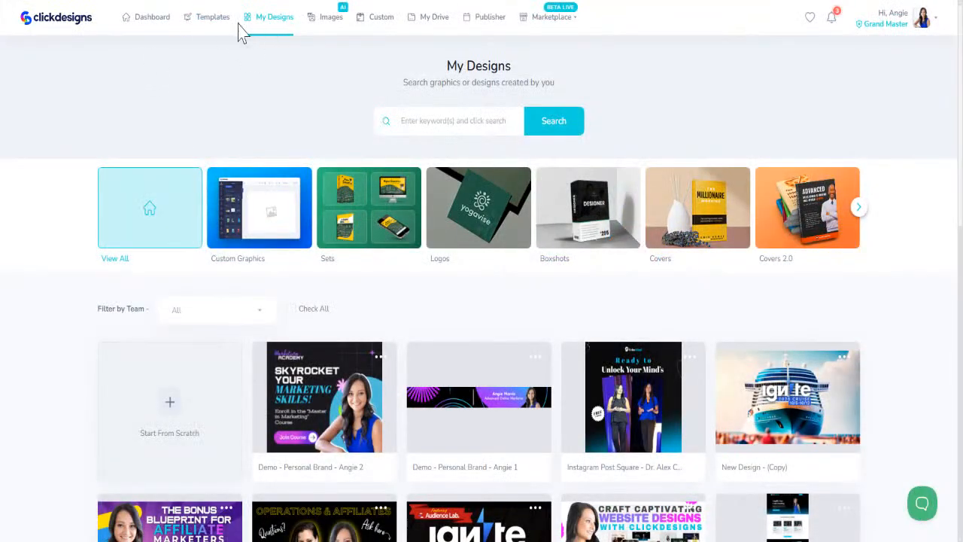
- Browse the Logos category of the template library and load more logo templates to examine the available styles
left_click(213, 19)
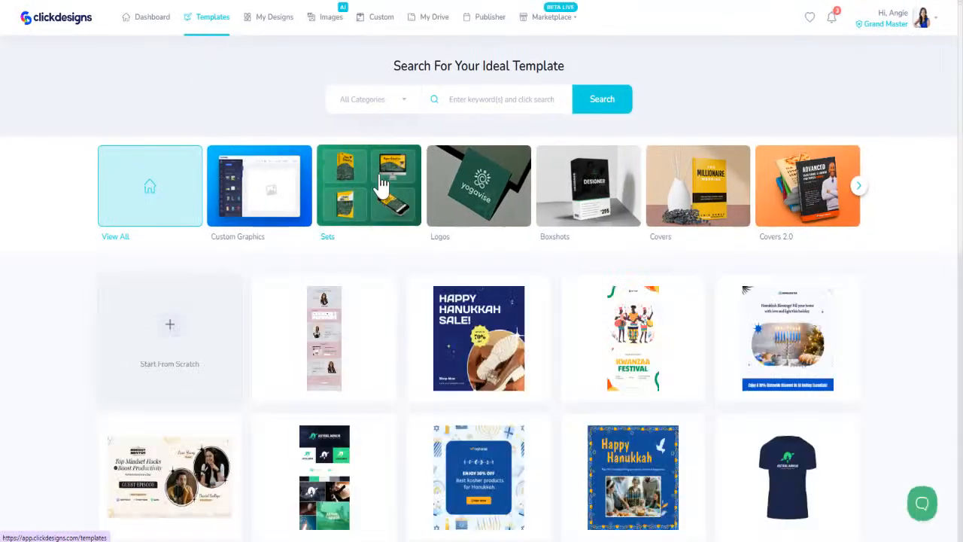
left_click(469, 188)
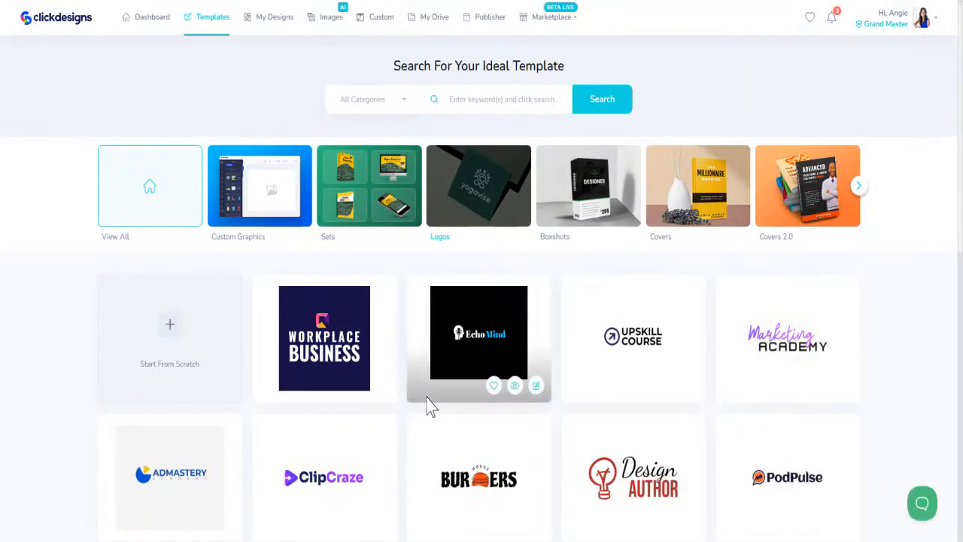
scroll(376, 444, "down", 5)
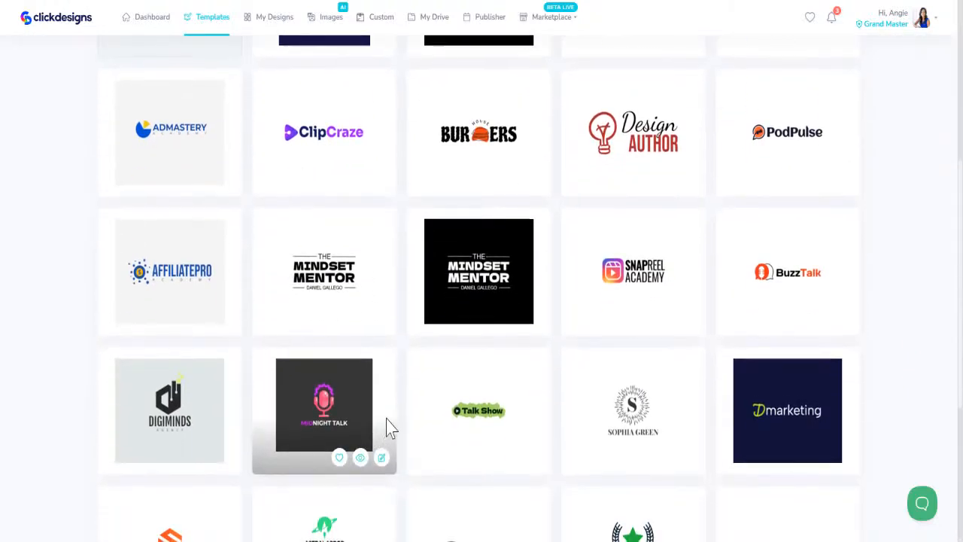
scroll(390, 410, "down", 3)
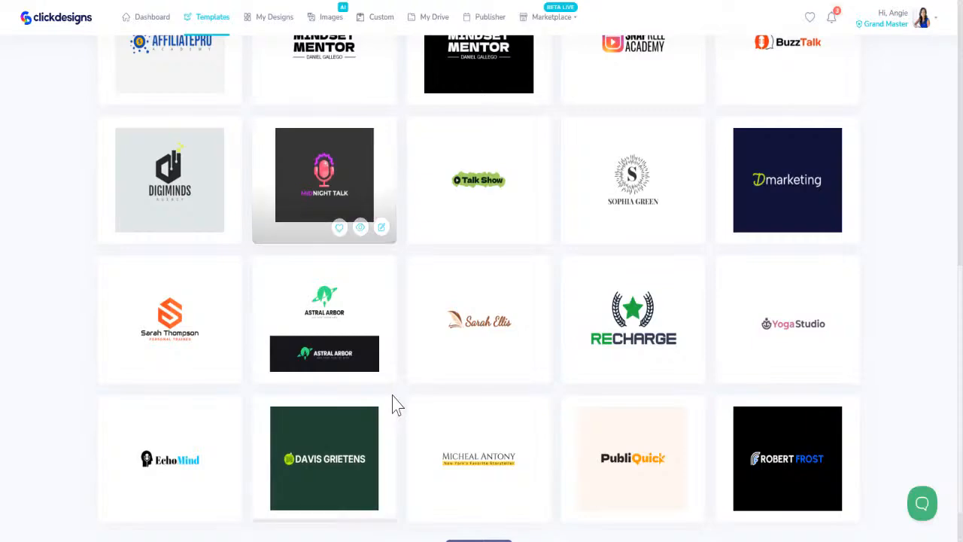
scroll(397, 401, "down", 1)
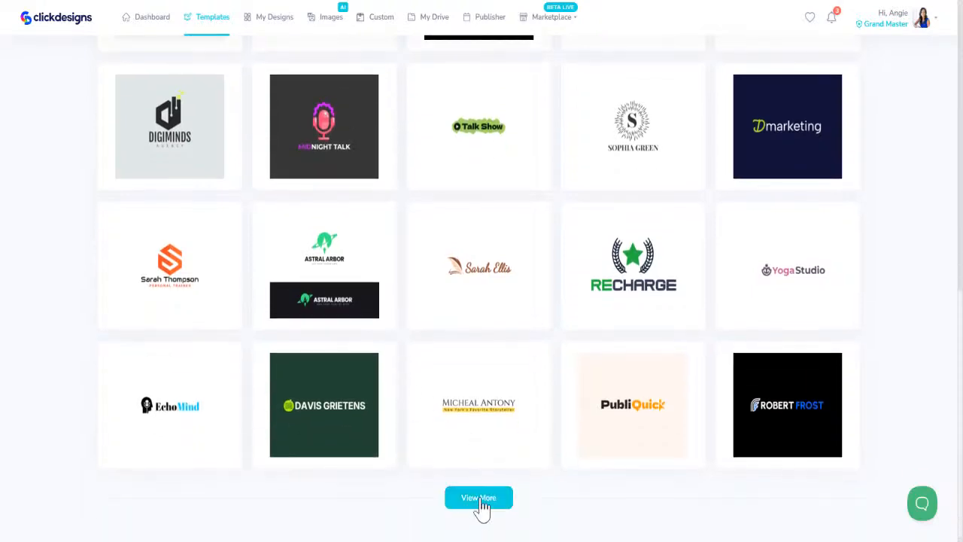
left_click(479, 499)
scroll(486, 354, "down", 5)
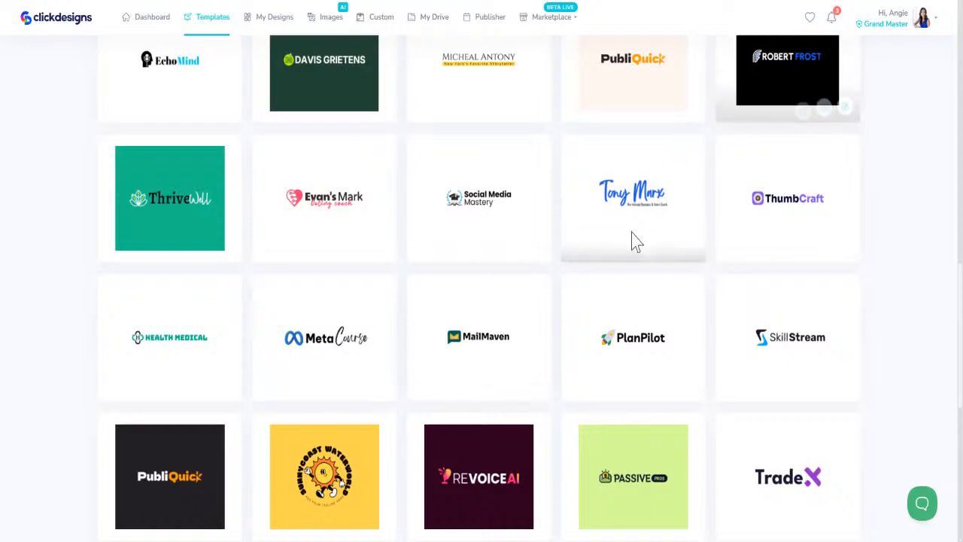
- Browse the logo templates, load more of them, and open the VaultX logo template for editing
scroll(632, 244, "down", 4)
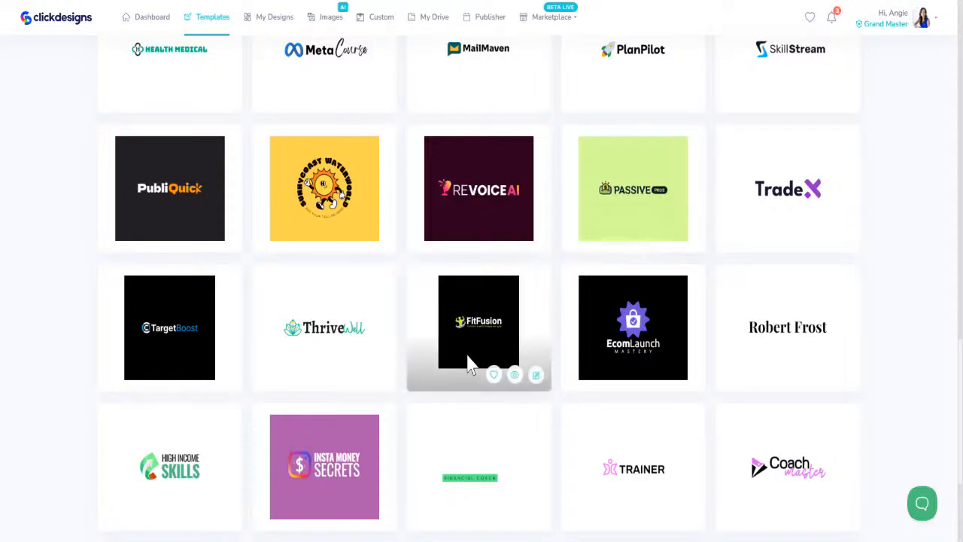
scroll(469, 365, "down", 3)
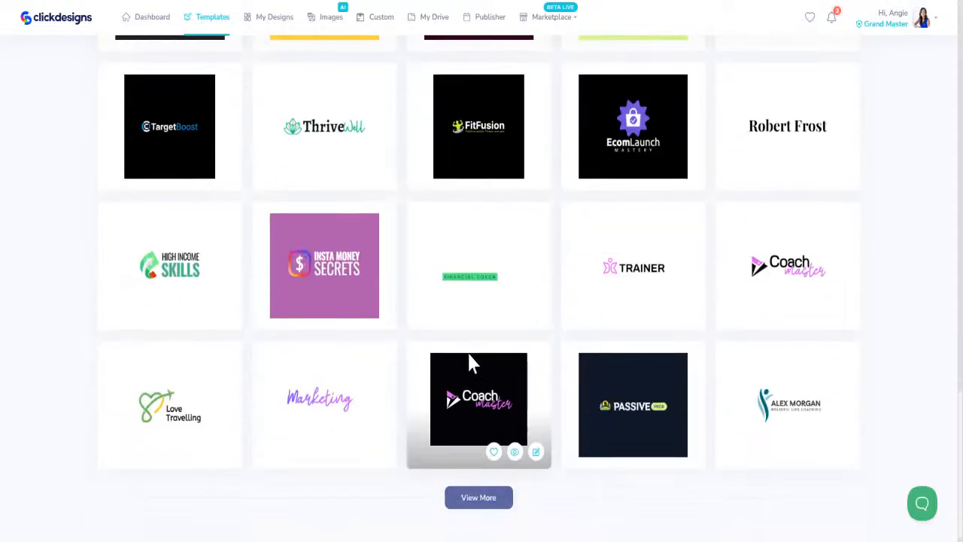
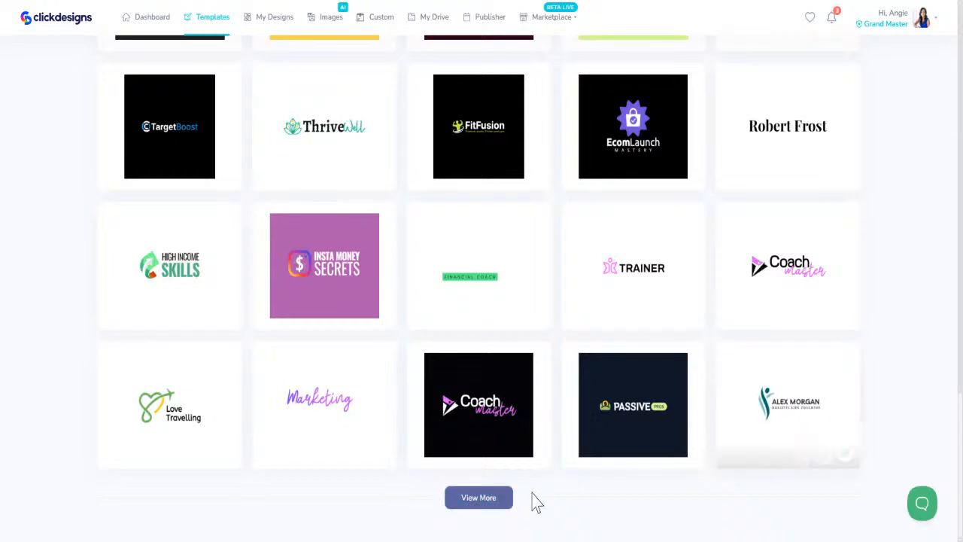
left_click(487, 501)
scroll(492, 325, "down", 5)
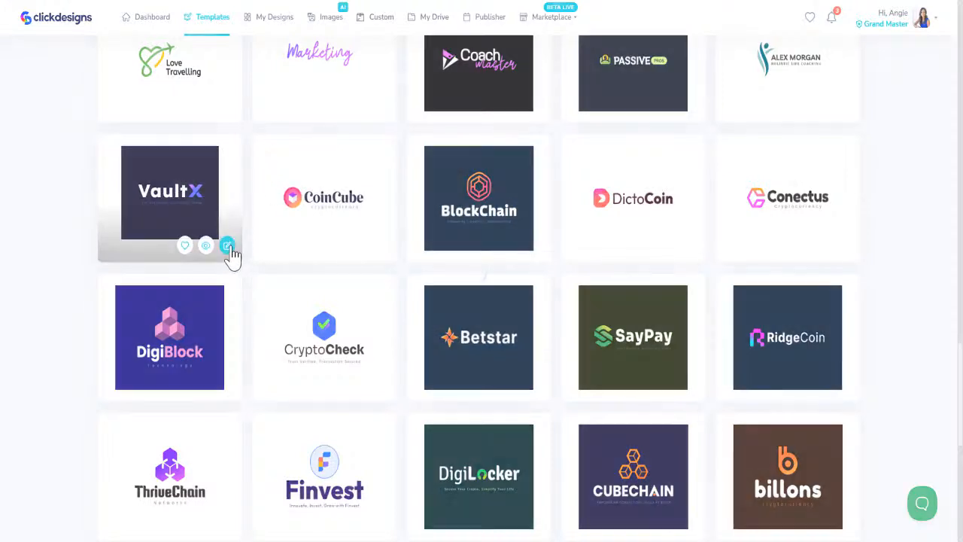
left_click(230, 248)
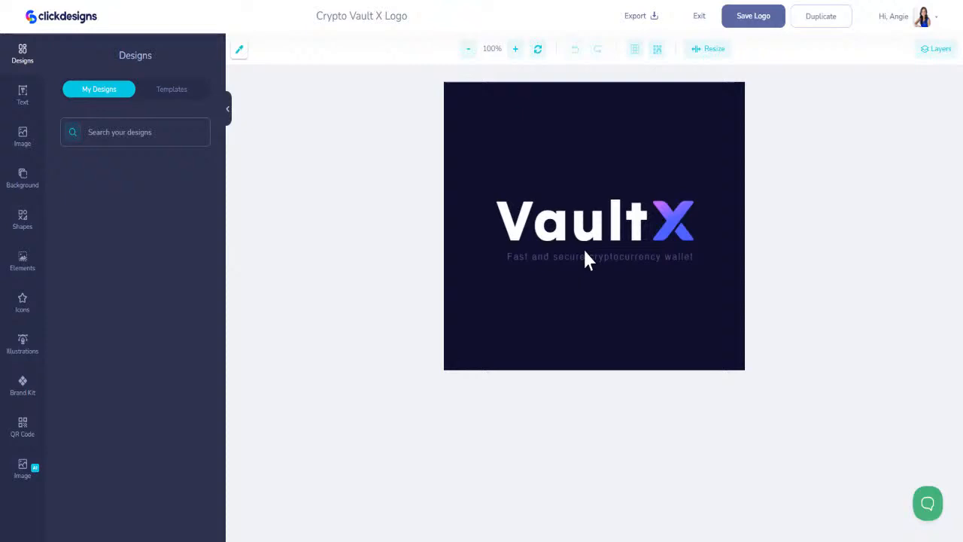
- Replace the "Vault" text with the brand owner's full name, then shrink it to font size 45 near the canvas's upper edge
left_click(587, 230)
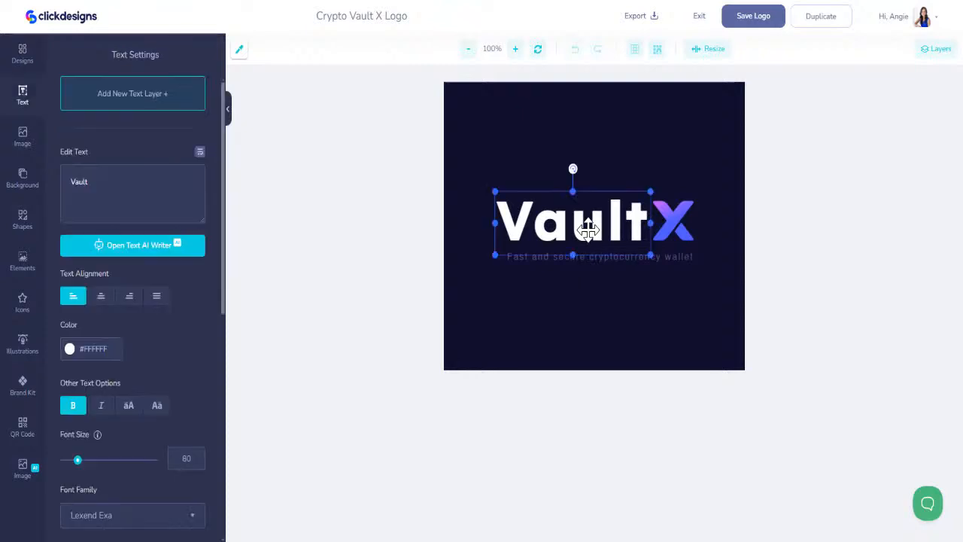
double_click(81, 181)
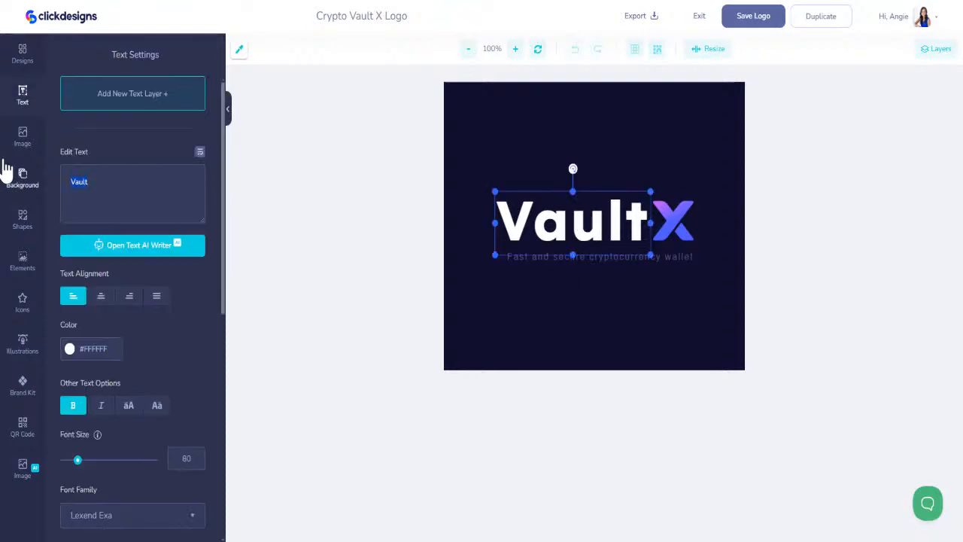
type("Angie Norris")
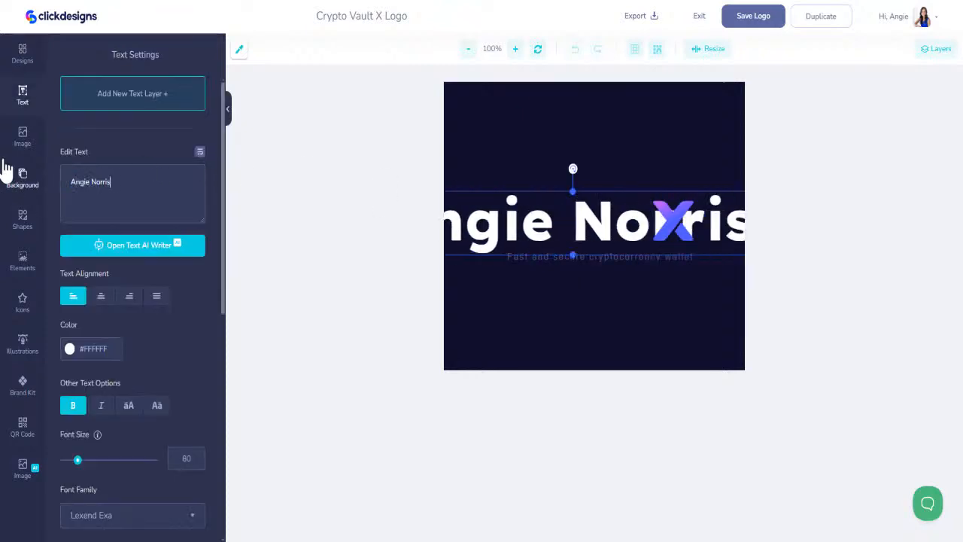
left_click_drag(508, 240, 501, 118)
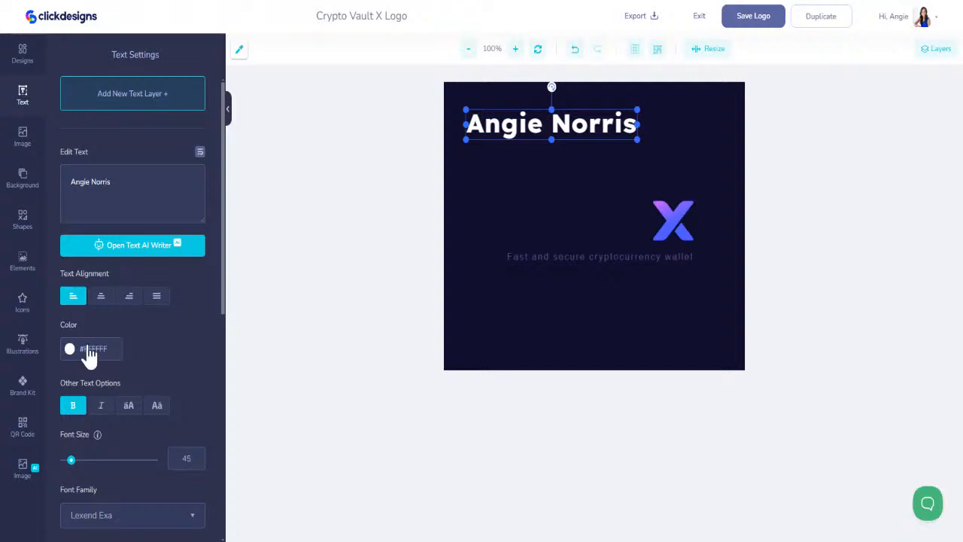
- Set the name text's font family to realism regular, then enlarge it to font size 87 and place it directly before the X
scroll(104, 482, "down", 3)
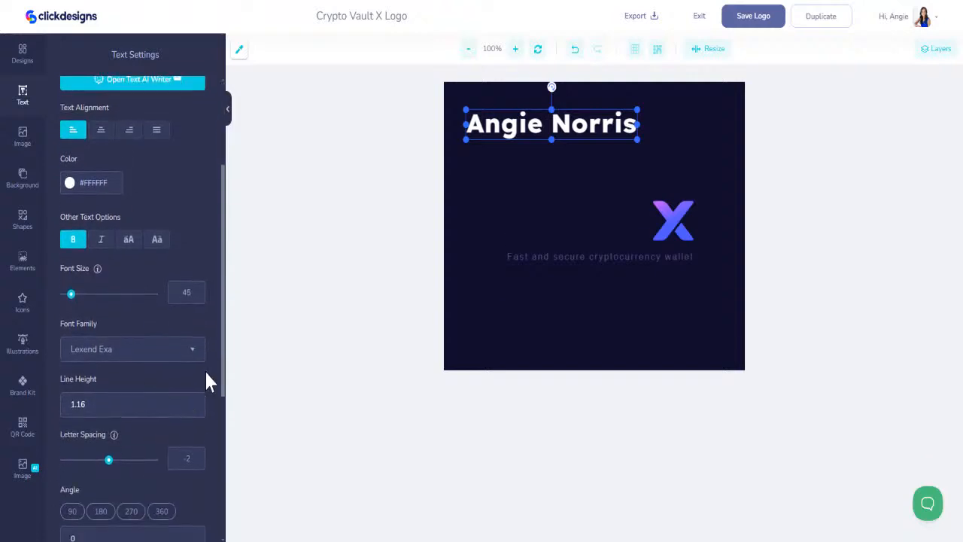
left_click(194, 354)
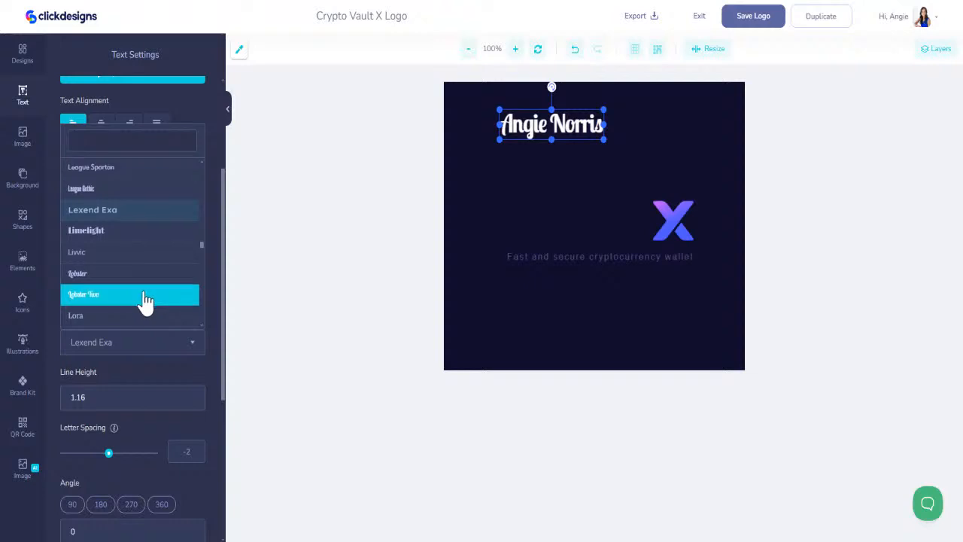
scroll(147, 294, "down", 3)
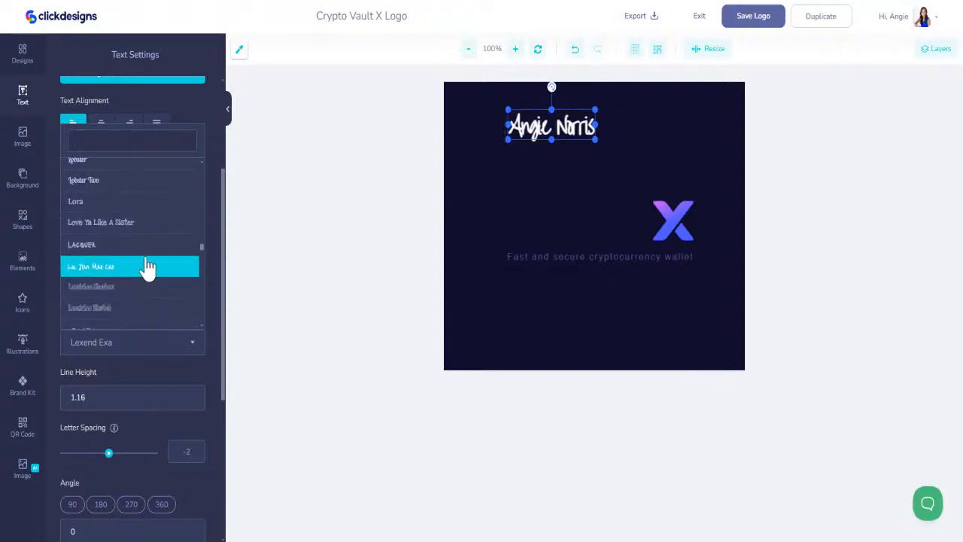
scroll(147, 267, "down", 4)
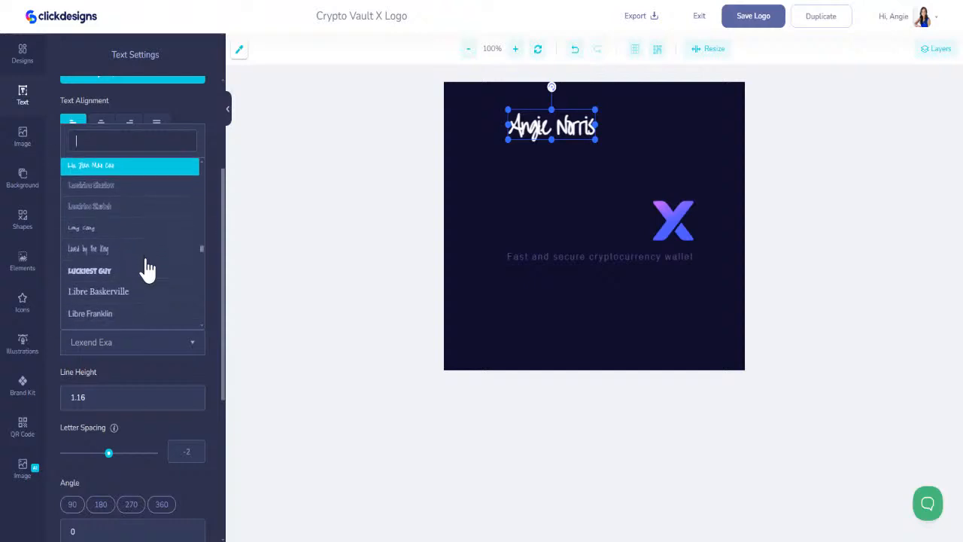
scroll(147, 269, "down", 6)
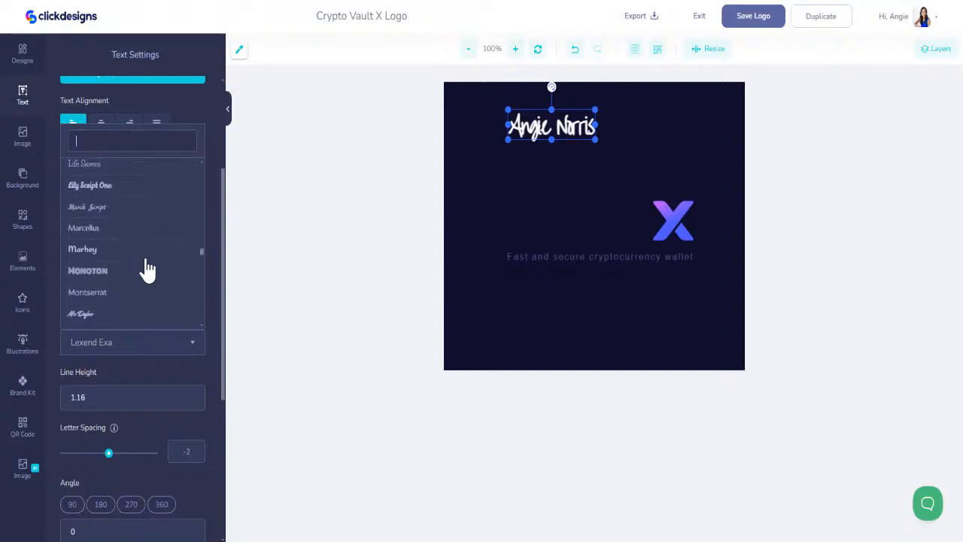
scroll(147, 269, "down", 4)
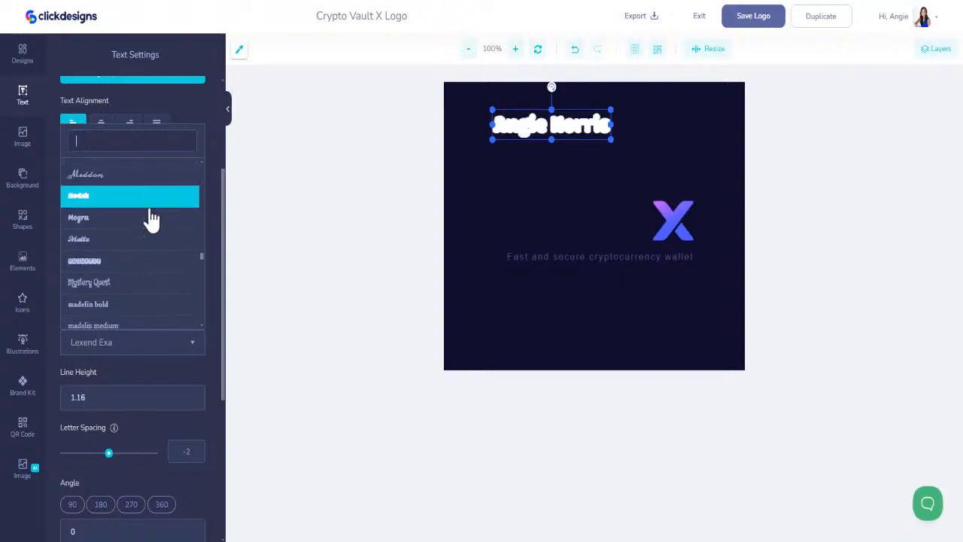
scroll(148, 281, "down", 4)
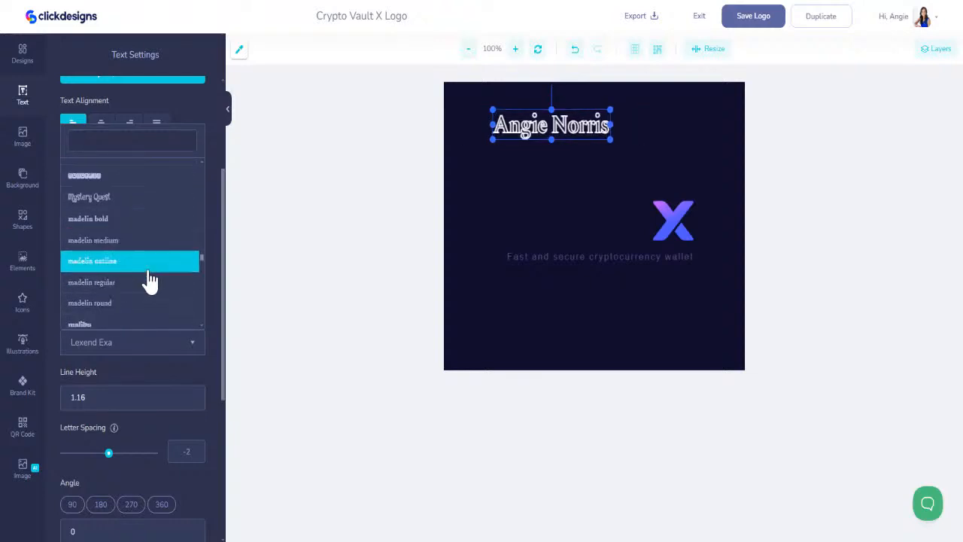
scroll(151, 276, "down", 4)
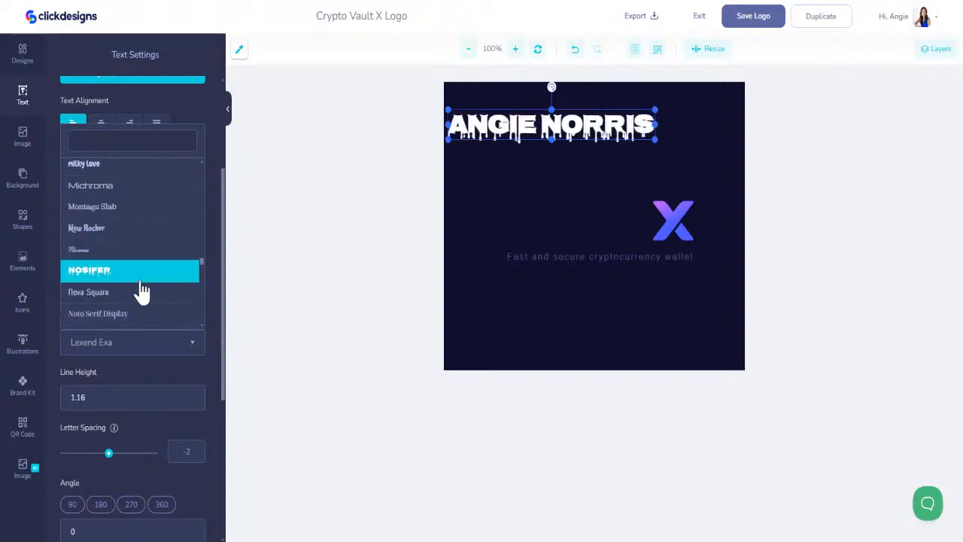
scroll(143, 282, "down", 5)
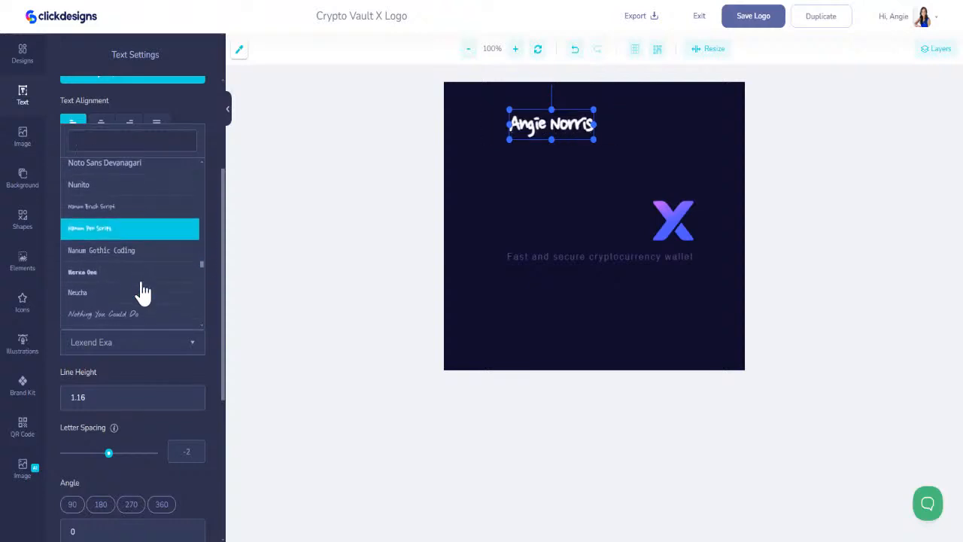
scroll(143, 290, "down", 5)
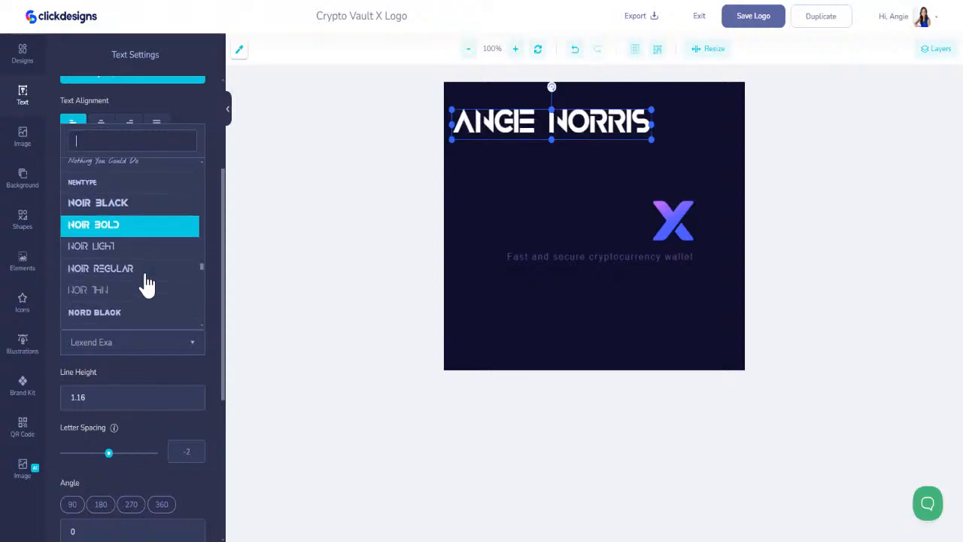
scroll(148, 278, "down", 8)
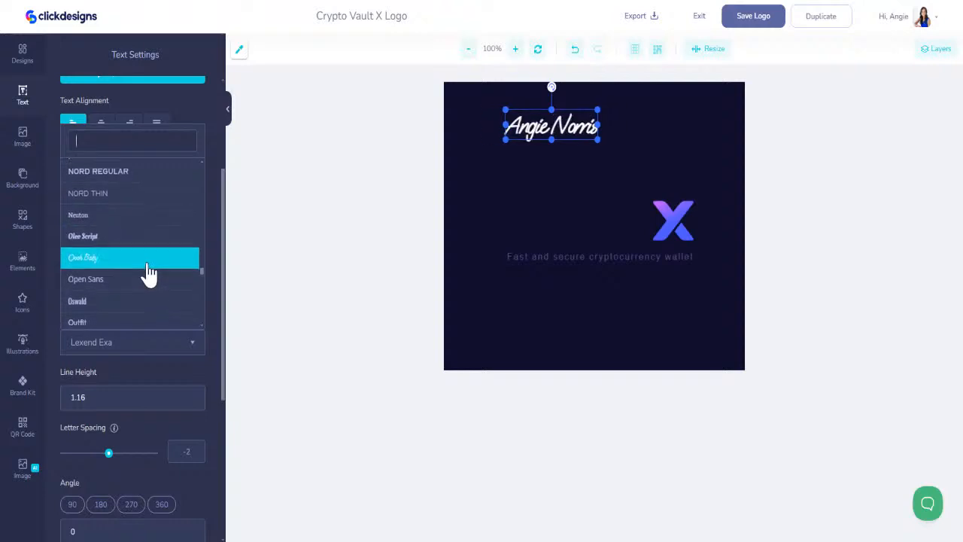
scroll(149, 280, "down", 3)
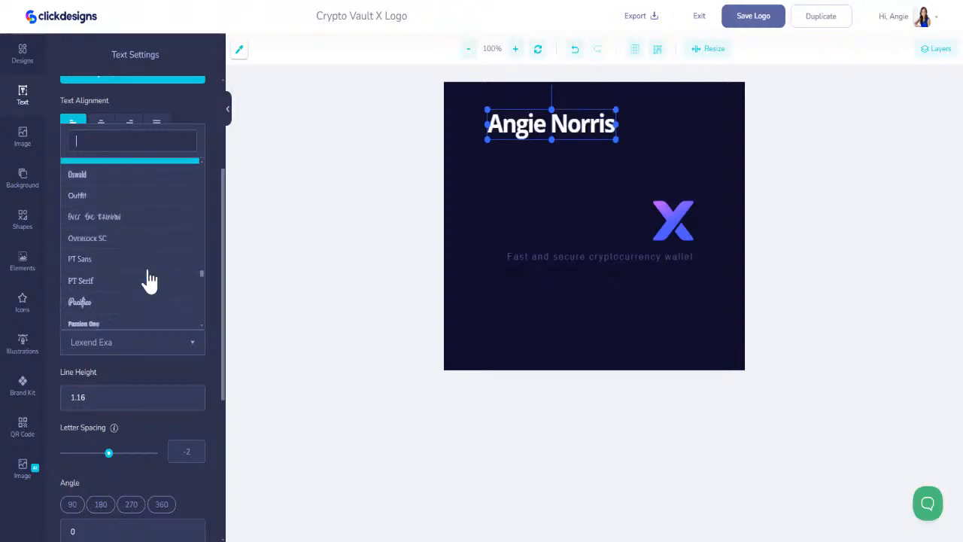
scroll(148, 280, "down", 3)
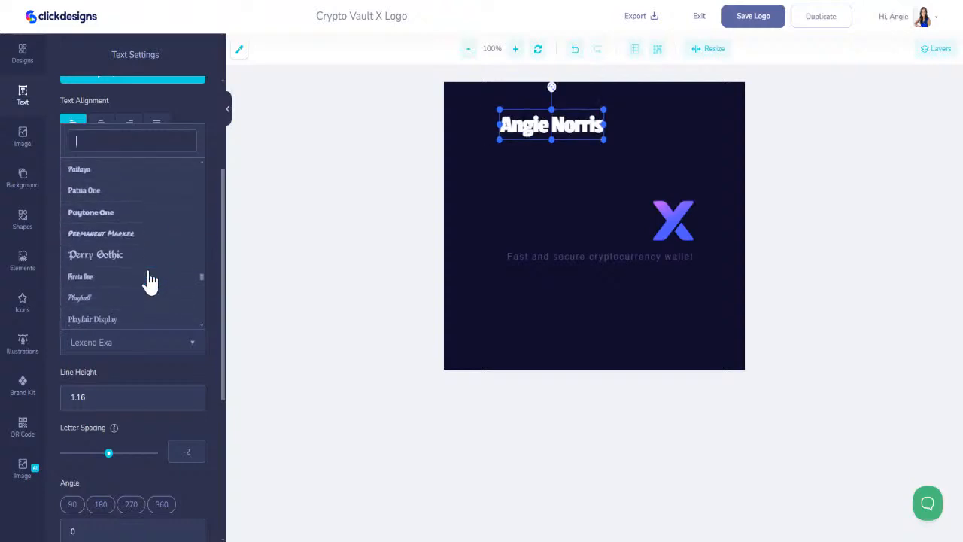
scroll(149, 280, "down", 2)
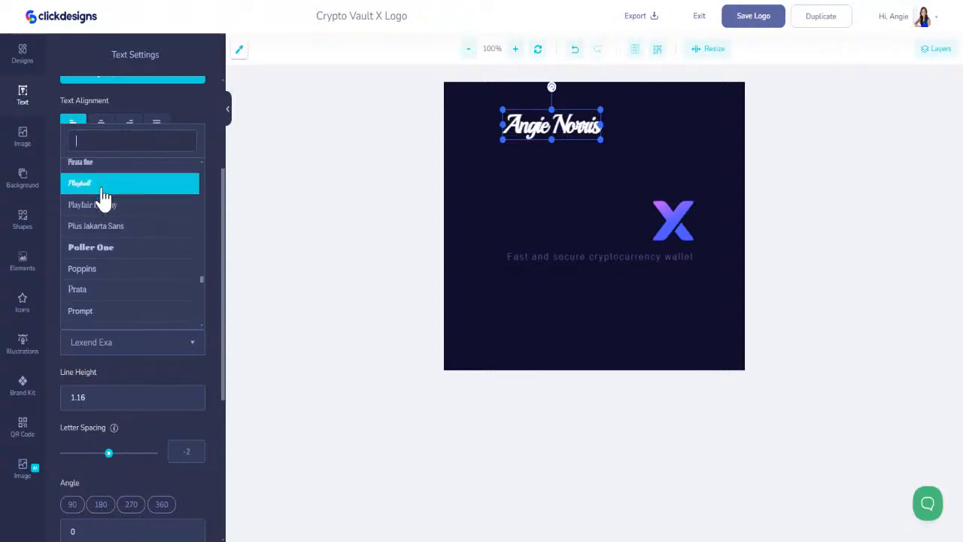
scroll(126, 275, "down", 4)
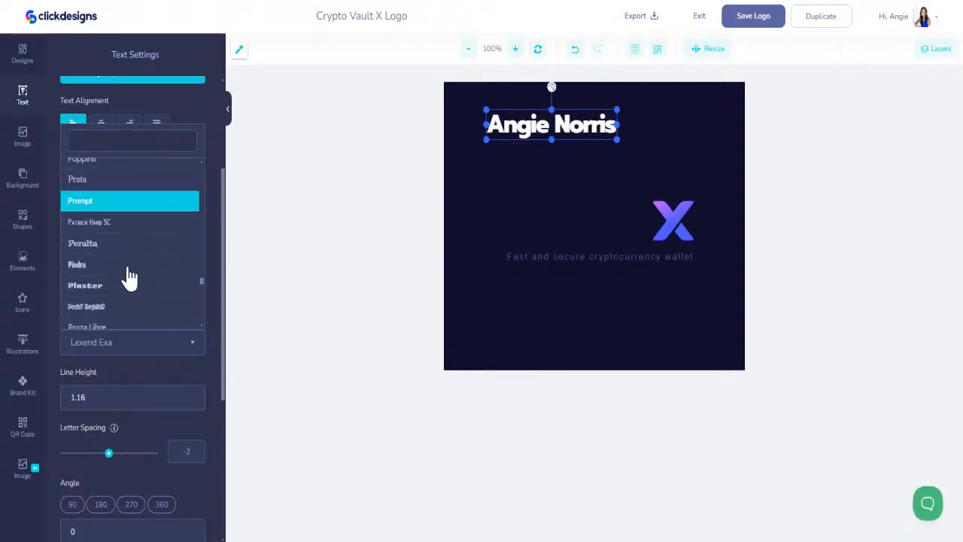
scroll(128, 276, "down", 4)
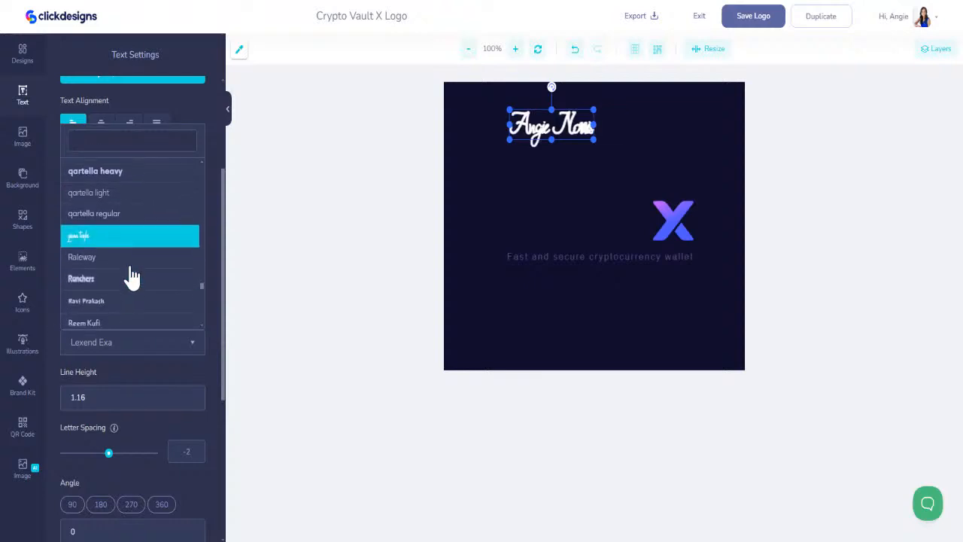
scroll(124, 259, "down", 4)
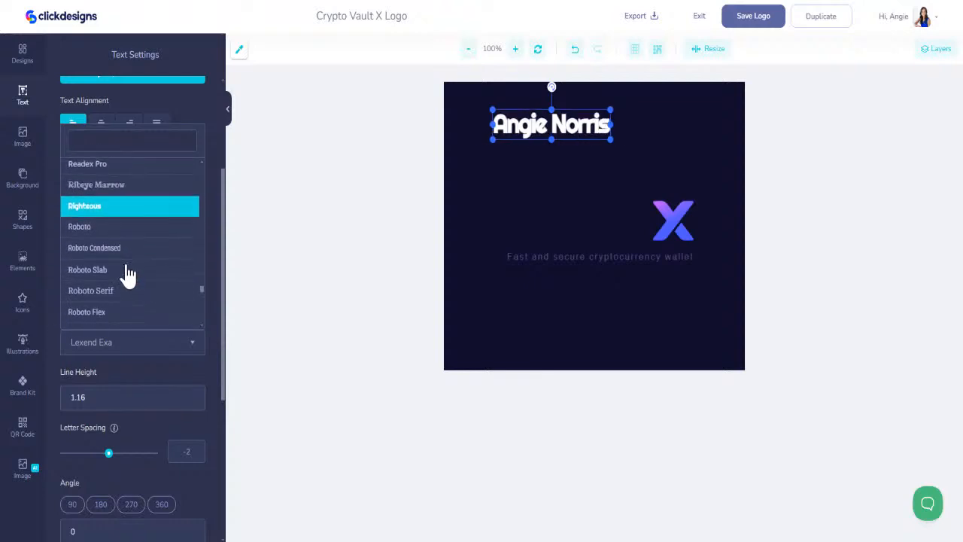
scroll(132, 296, "down", 4)
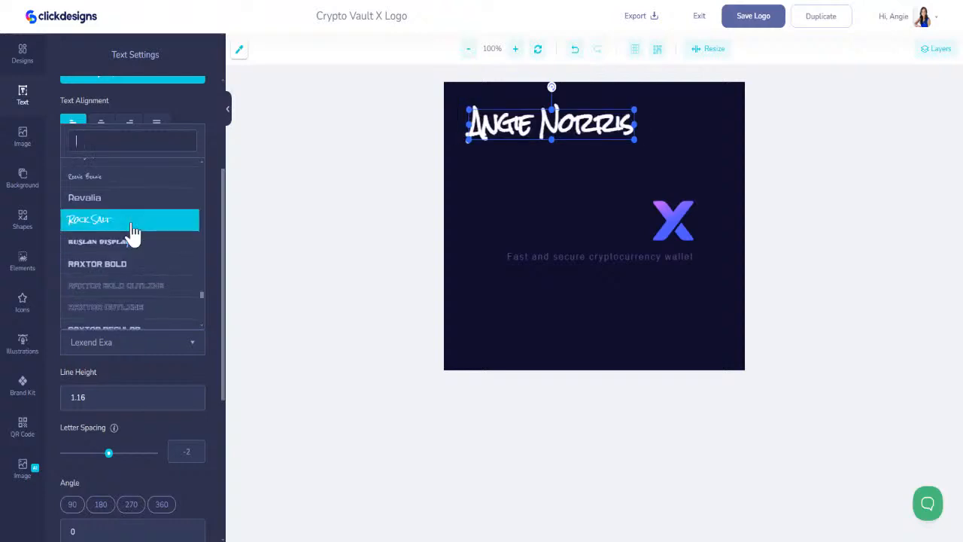
scroll(131, 267, "down", 3)
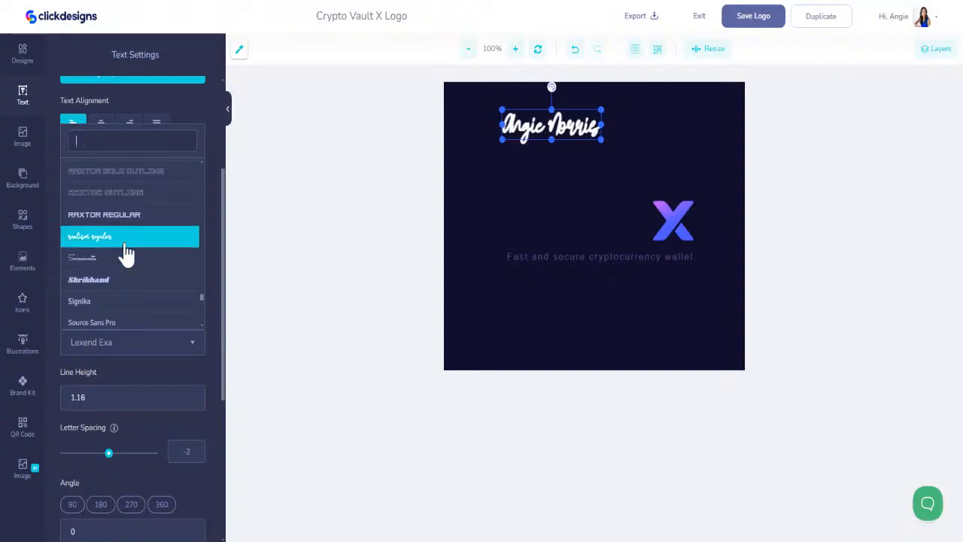
left_click(126, 238)
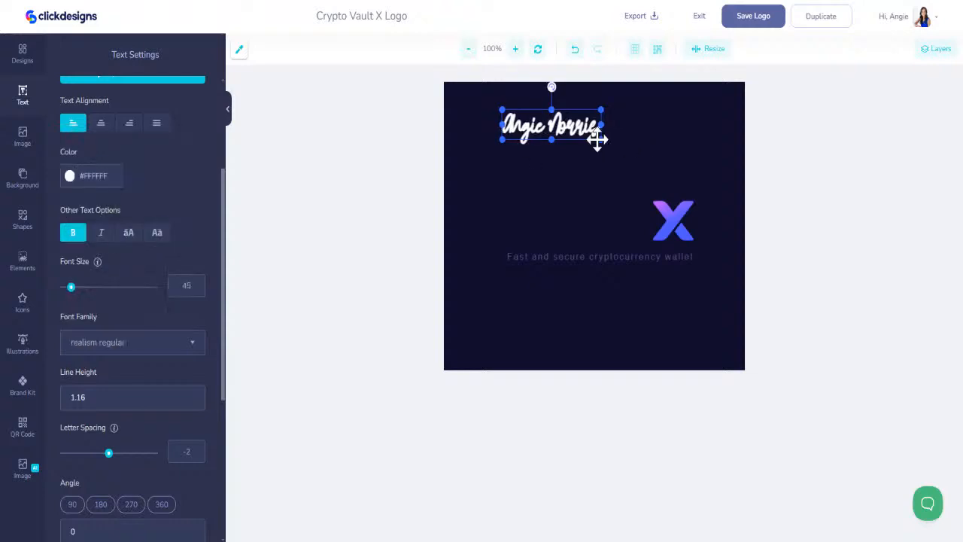
left_click_drag(601, 140, 628, 220)
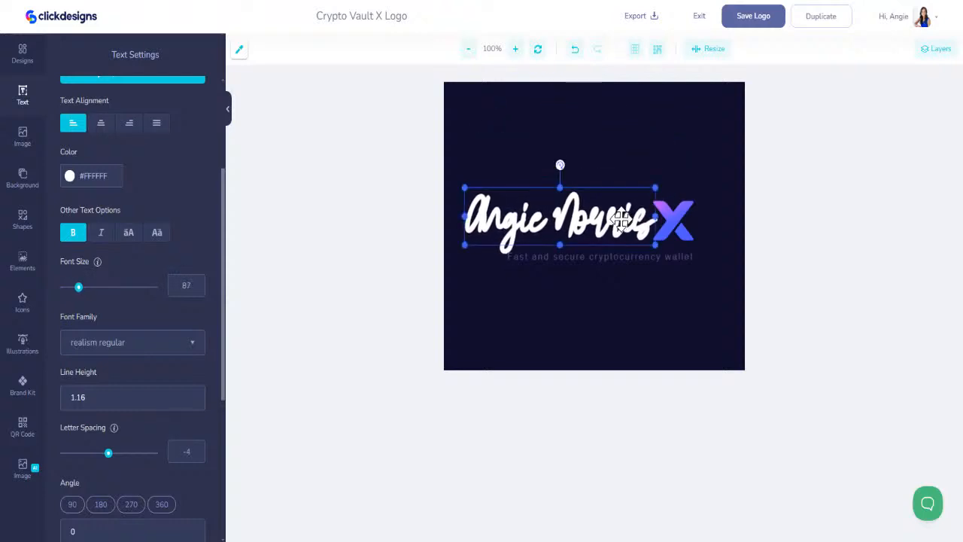
- Recolor the X shape's linear gradient with #12D6DF as the first color and #F70FFF as the second
left_click(686, 218)
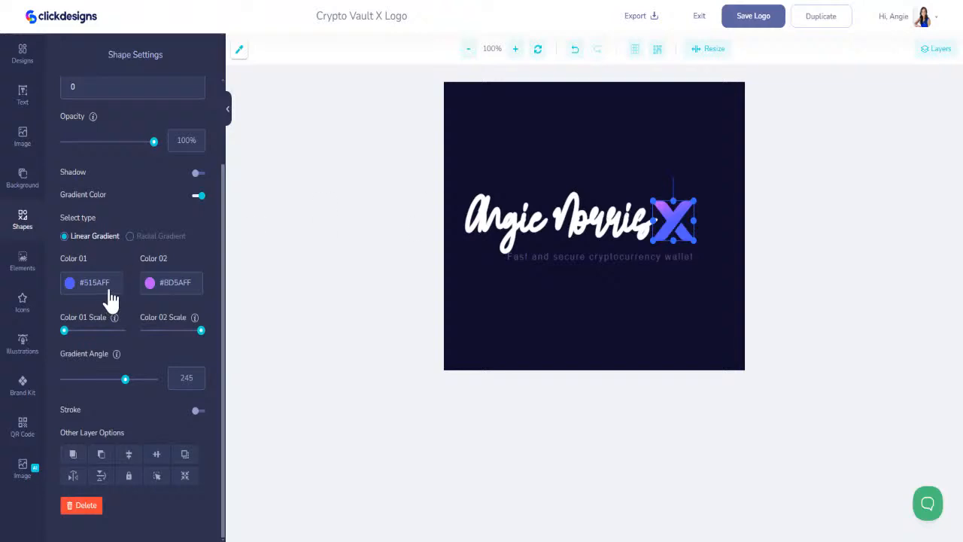
left_click(85, 284)
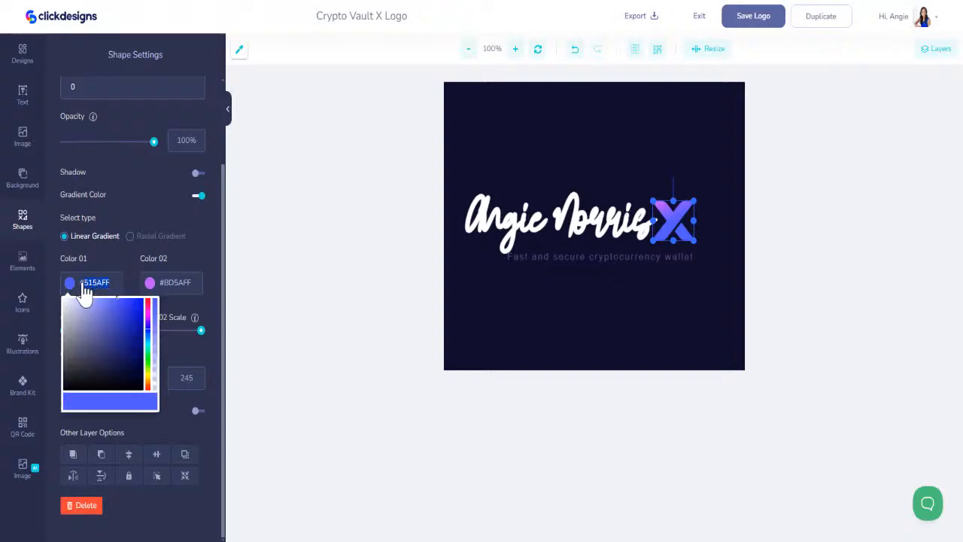
type("#12D6DF")
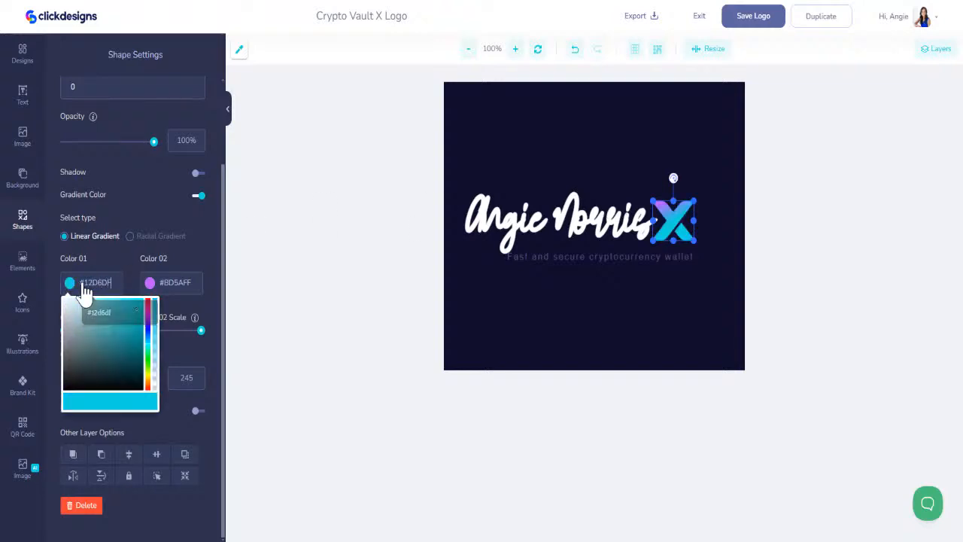
left_click(175, 286)
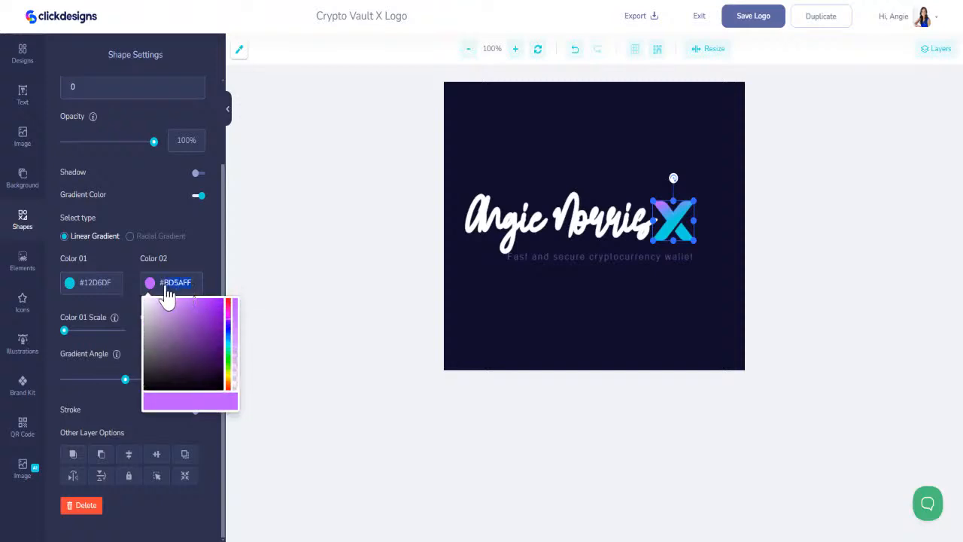
type("#F70FF")
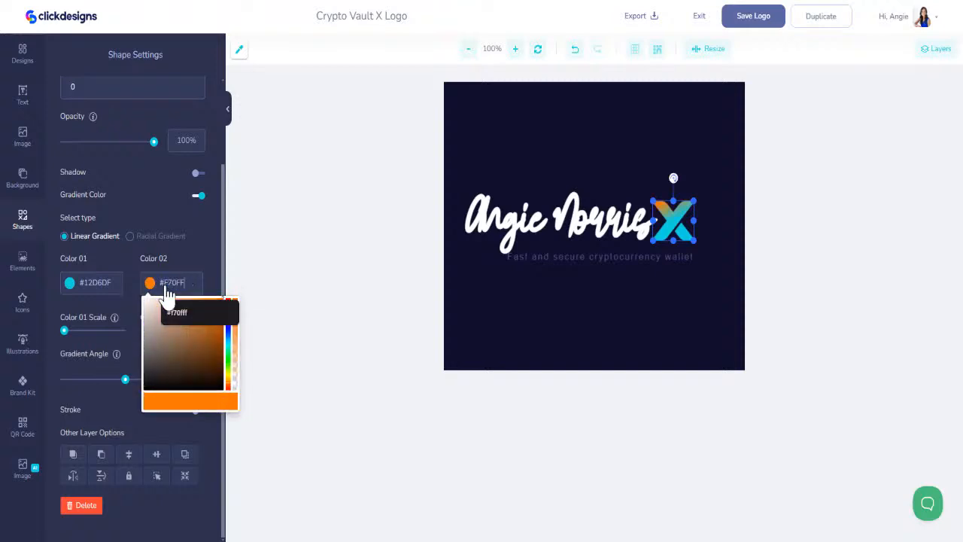
type("F")
left_click(714, 176)
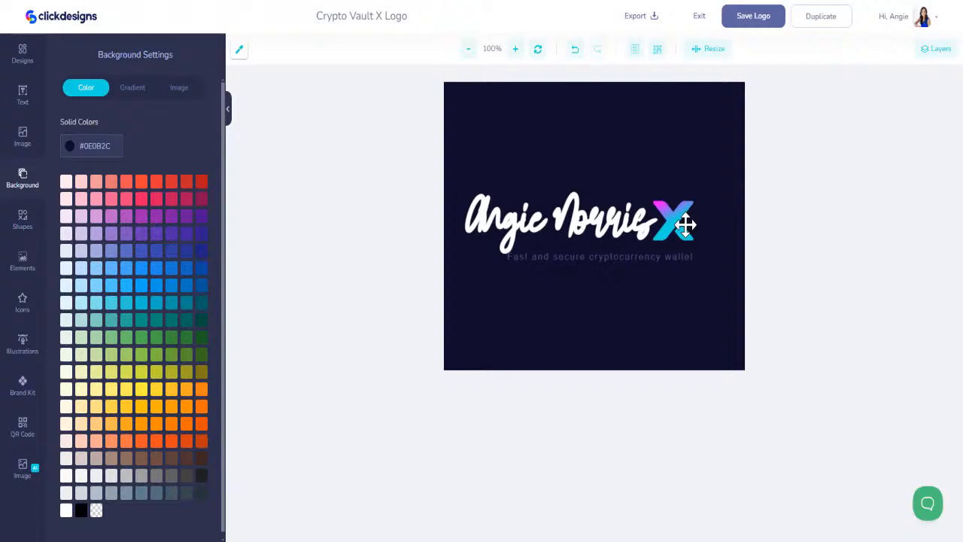
- Replace the tagline below the name with "Advanced Online Marketer"
left_click(570, 256)
scroll(173, 143, "up", 2)
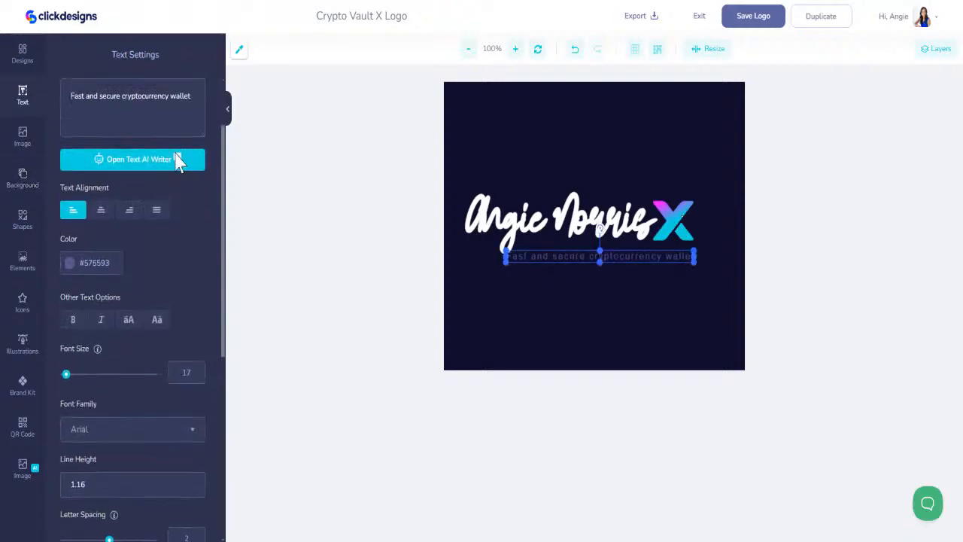
key("BackSpace")
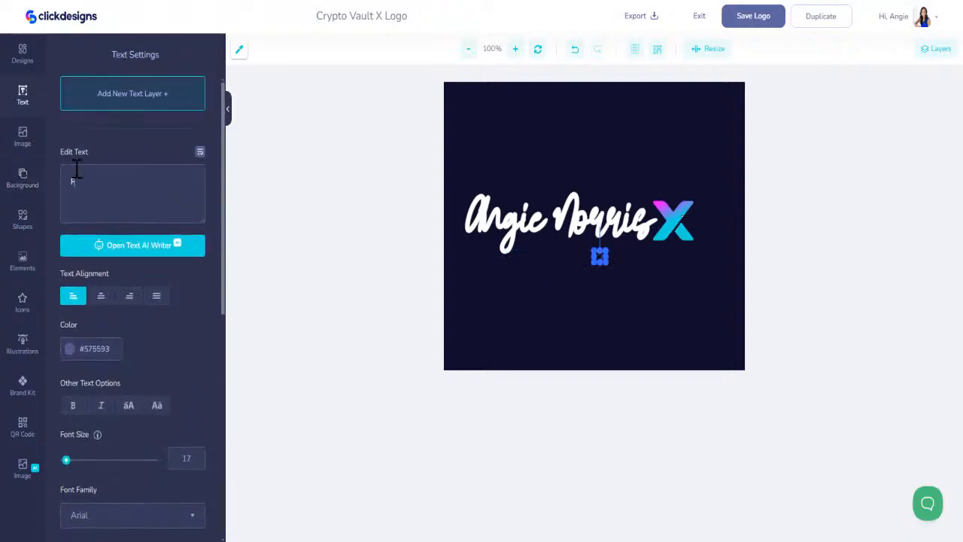
type("Advanced ")
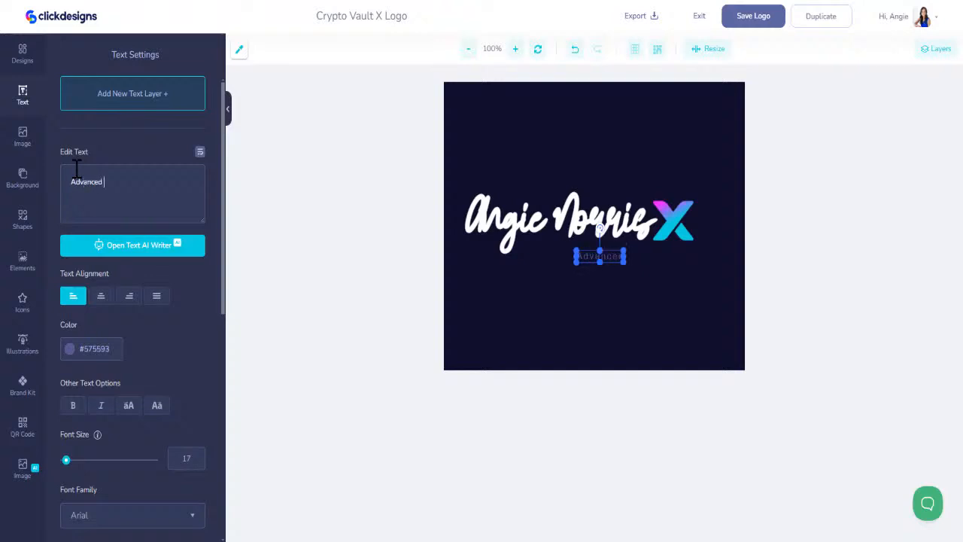
type("Online Marketer")
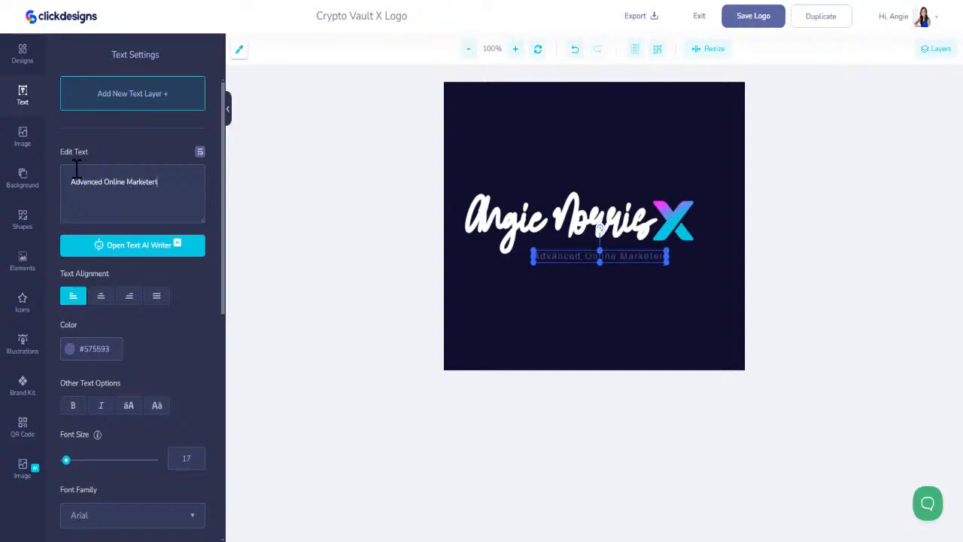
key("BackSpace")
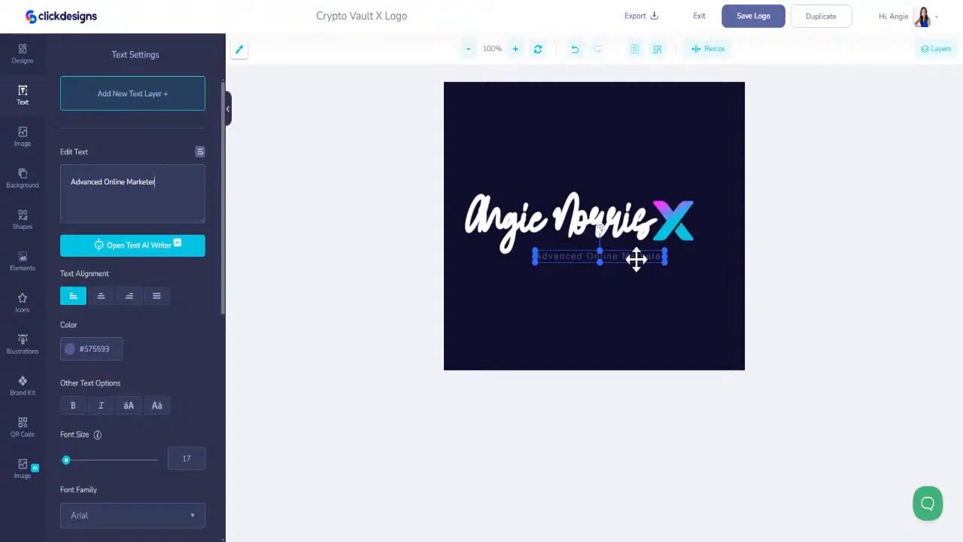
- Color the tagline white (#FFFFFF), then move it closer under the name and enlarge it to font size 23, reaching the X's outer edge
left_click(70, 349)
left_click(74, 363)
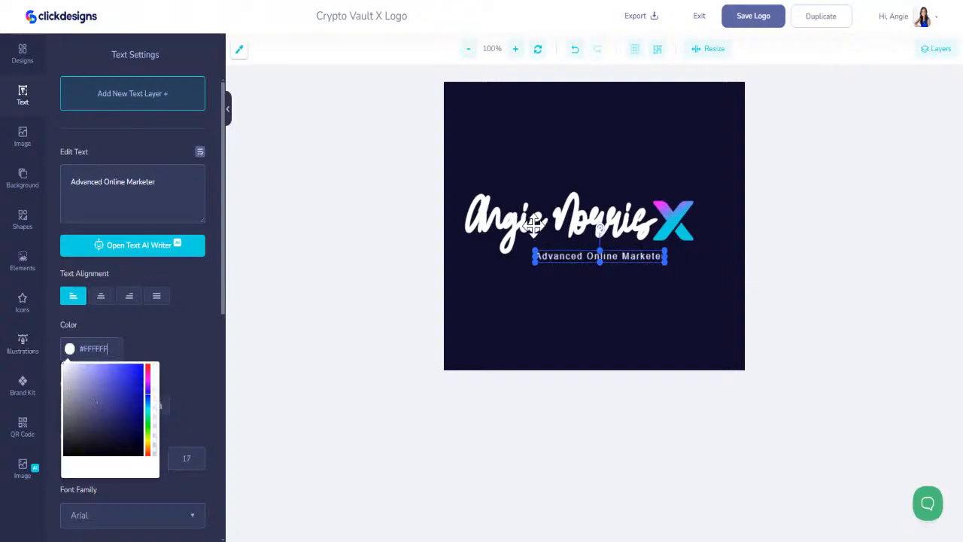
left_click_drag(562, 256, 555, 248)
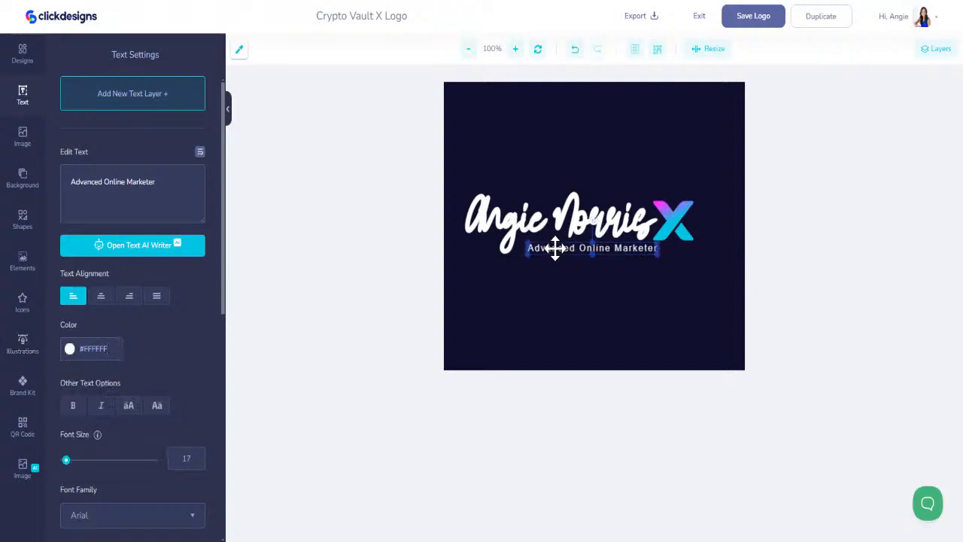
left_click(669, 263)
left_click(639, 250)
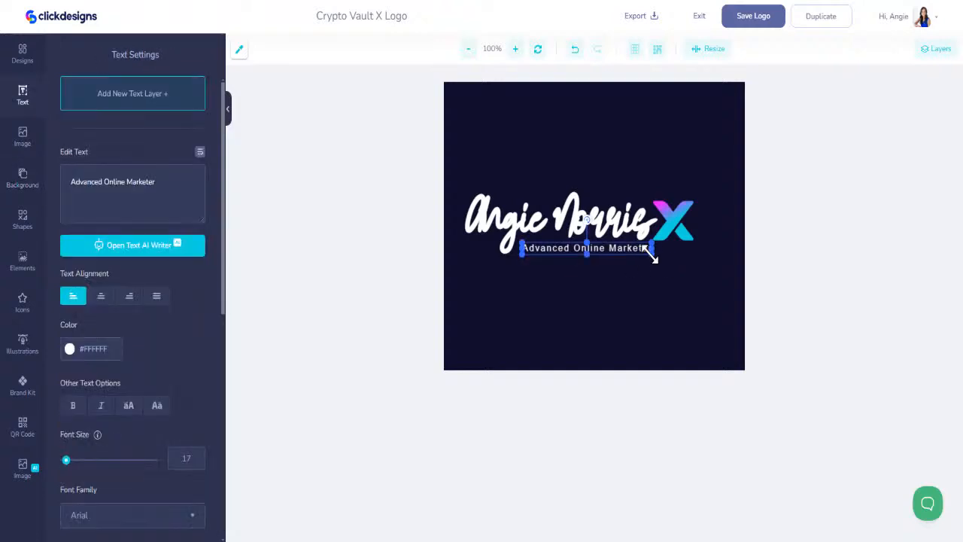
left_click_drag(659, 260, 693, 267)
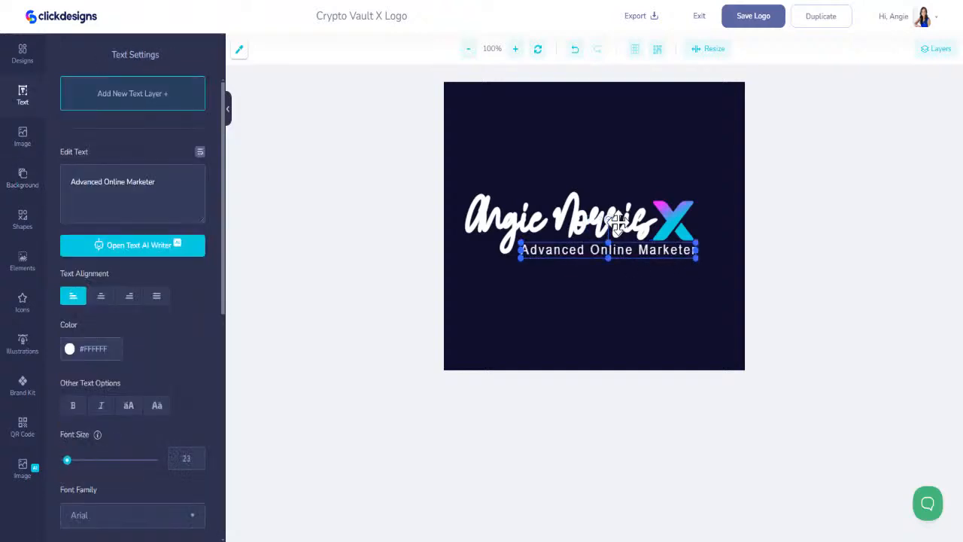
- Lower the name text slightly, then move the whole logo to the canvas's lower half and place a duplicate of it above
left_click(609, 222)
left_click_drag(609, 223, 609, 227)
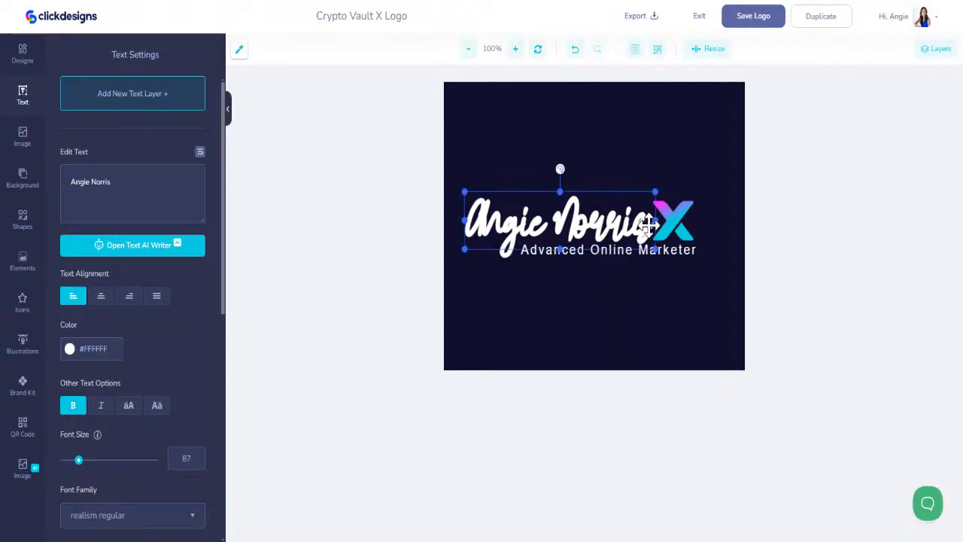
left_click(655, 251, "shift")
left_click_drag(651, 254, 651, 310)
key("ctrl+d")
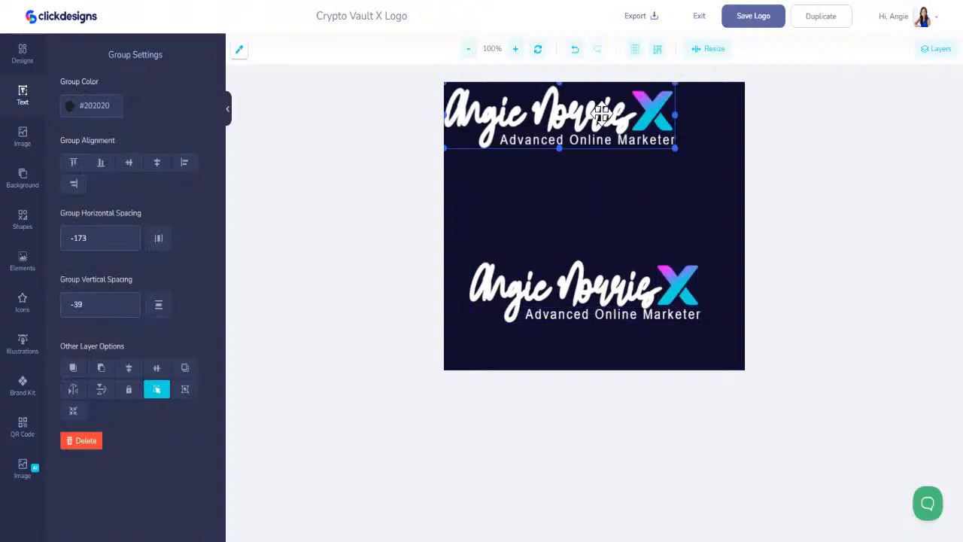
left_click_drag(602, 109, 623, 189)
left_click(623, 144)
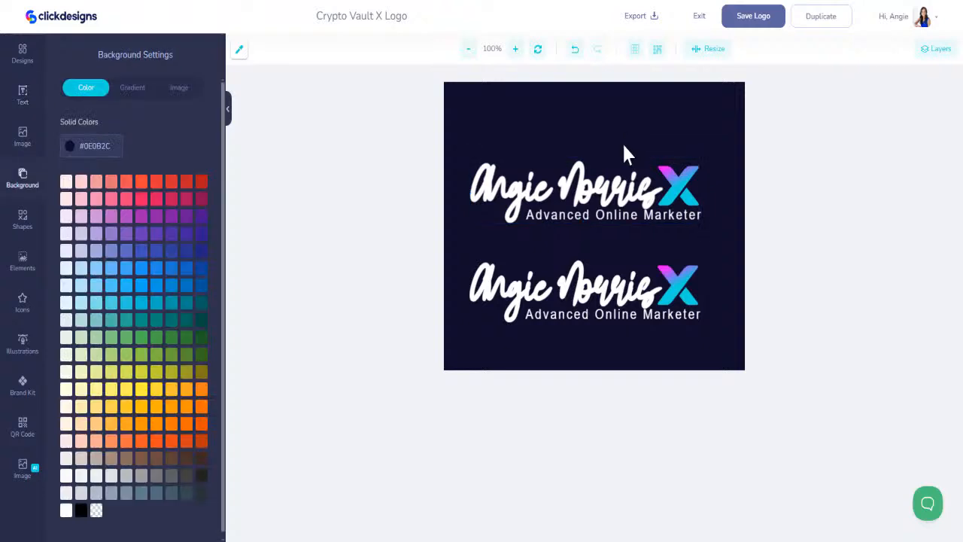
- Add a dark gray #535252 stroke with a width of 19.4 to the name text in the upper logo
left_click(612, 175)
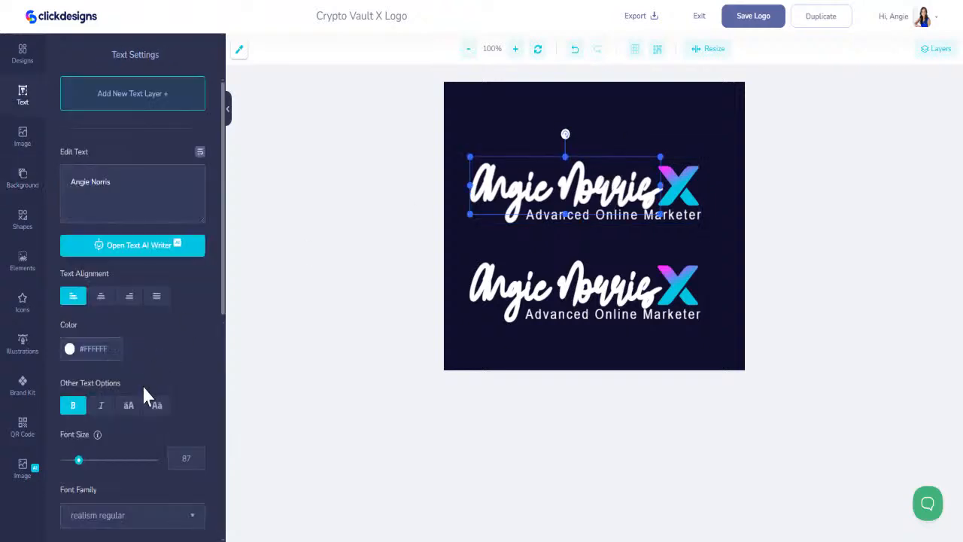
scroll(143, 388, "down", 8)
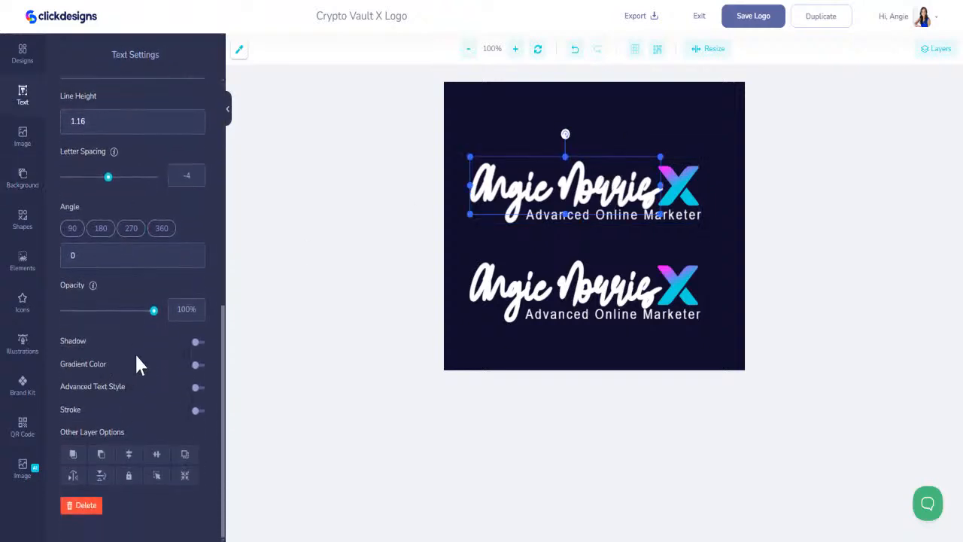
left_click(196, 411)
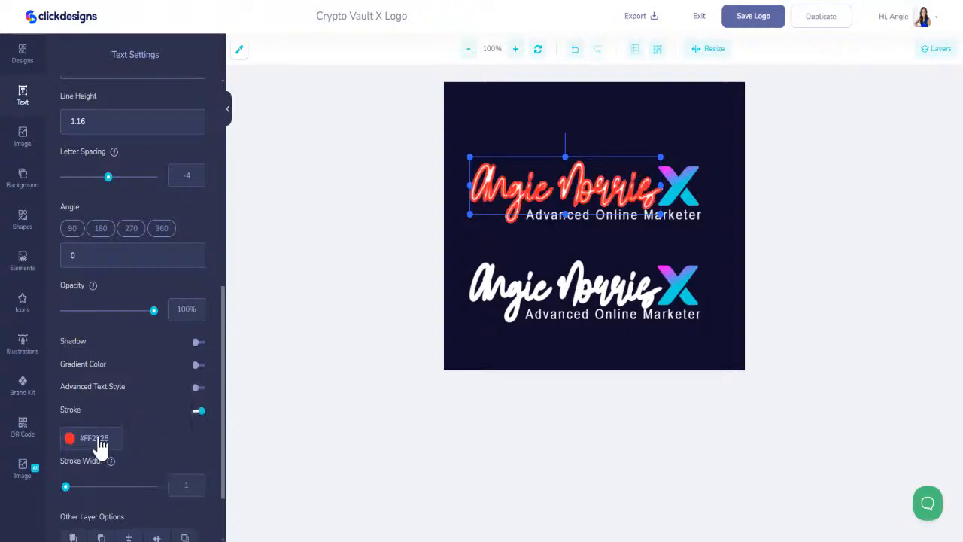
left_click(70, 440)
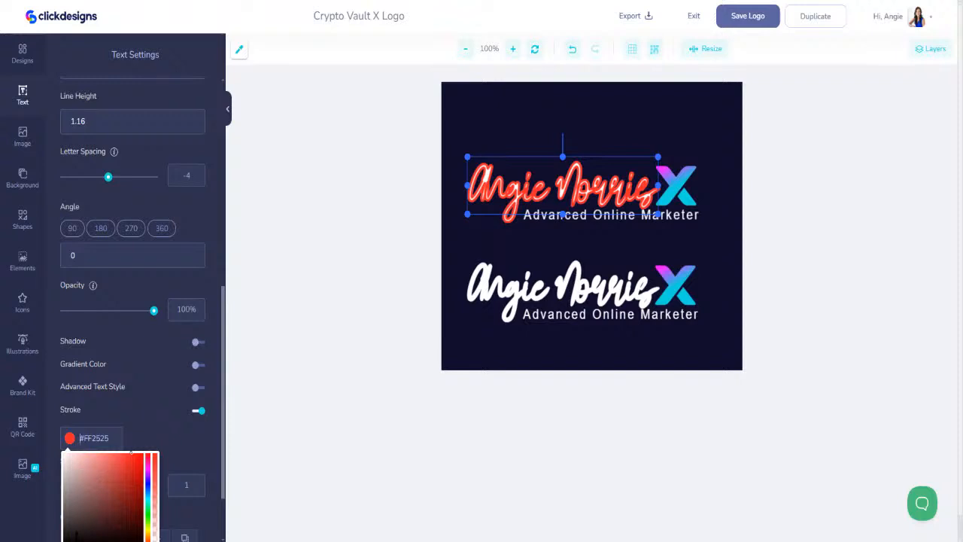
left_click(75, 534)
scroll(108, 412, "down", 2)
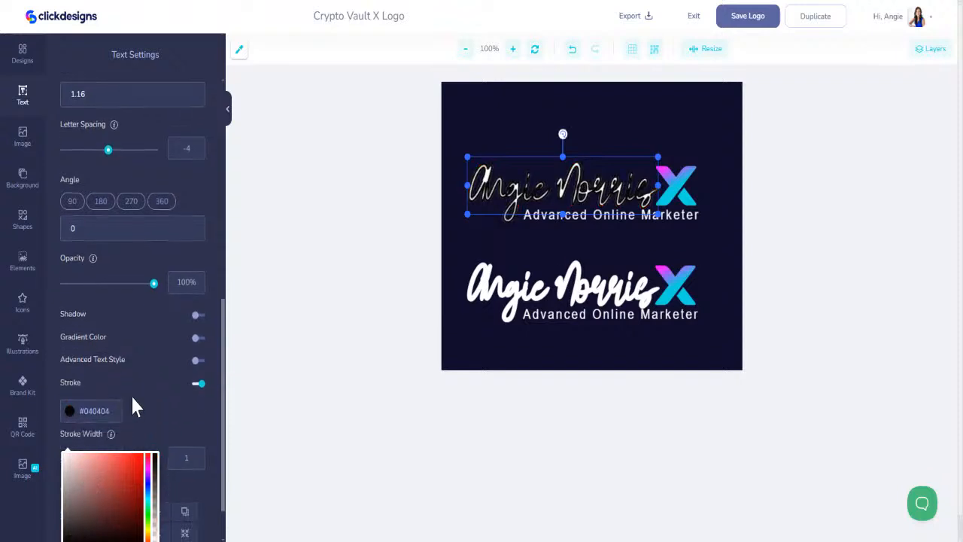
left_click(65, 493)
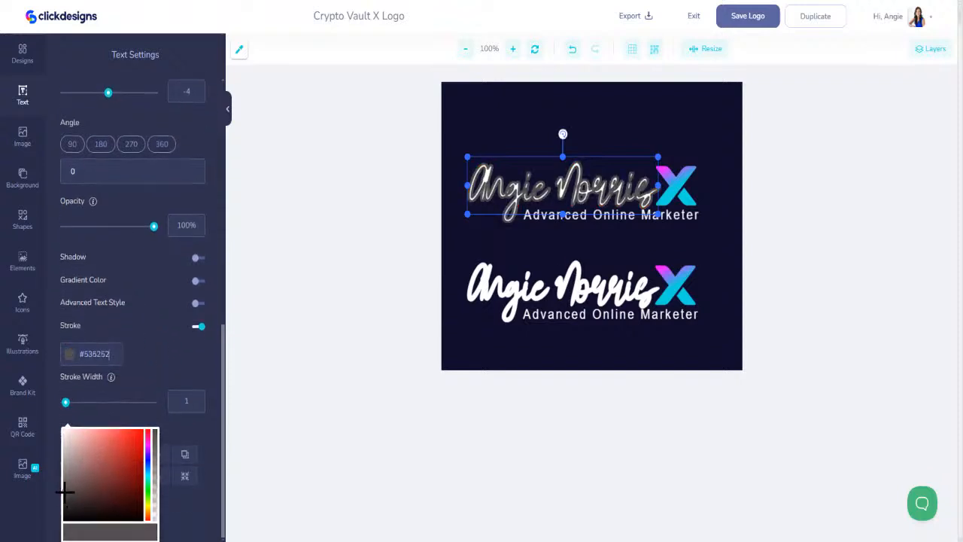
left_click(150, 371)
mouse_move(74, 404)
left_mouse_down()
mouse_move(103, 407)
mouse_move(100, 418)
mouse_move(97, 404)
left_mouse_up()
- Show the layer list, then duplicate the lower logo's white name text and align the copy over the stroked name
left_click(935, 50)
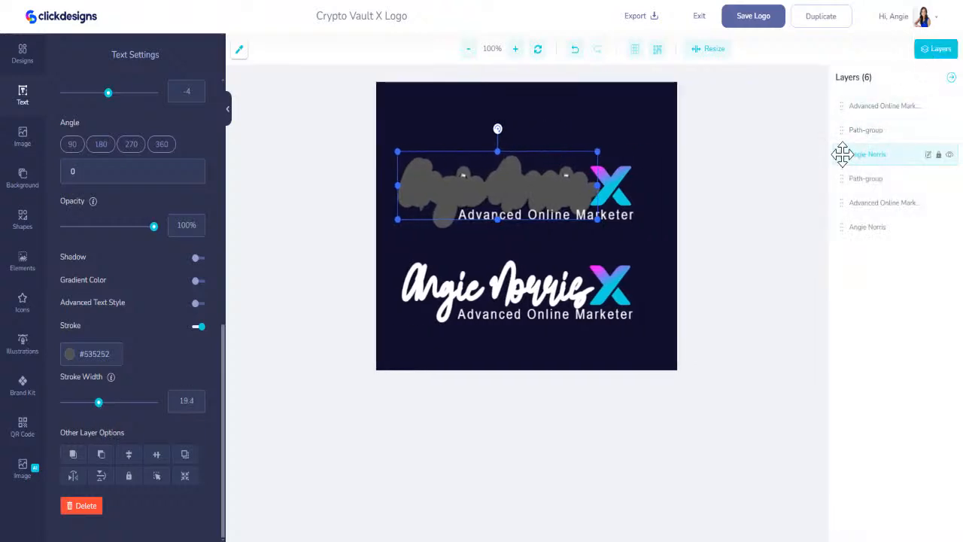
mouse_move(842, 154)
left_mouse_down()
mouse_move(838, 219)
mouse_move(847, 238)
mouse_move(845, 155)
left_mouse_up()
left_click(550, 287)
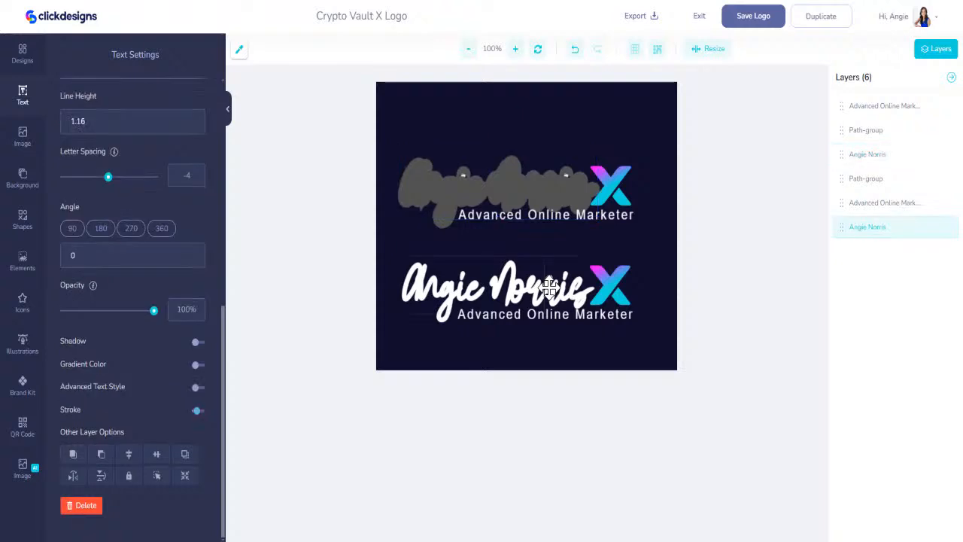
left_click(842, 226)
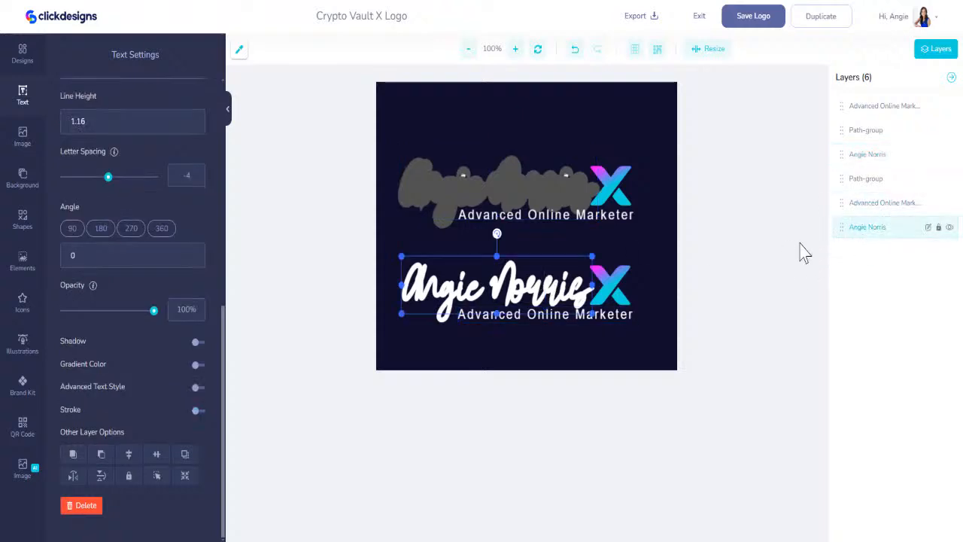
left_click(184, 453)
left_click_drag(460, 320, 449, 197)
- Apply the #12D6DF to #F70FFF linear gradient to the unstroked name copy in the upper logo, with gradient angle 6
scroll(124, 248, "up", 2)
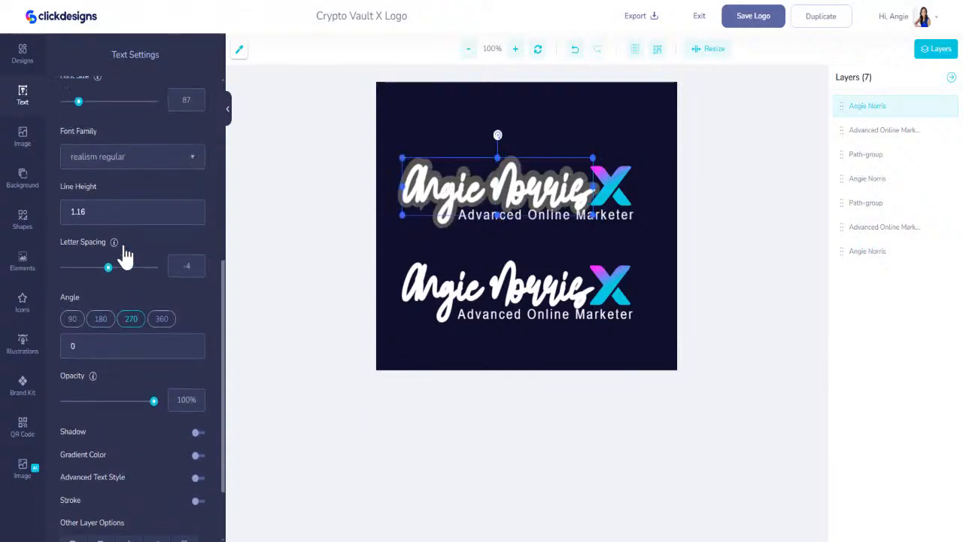
scroll(125, 255, "up", 5)
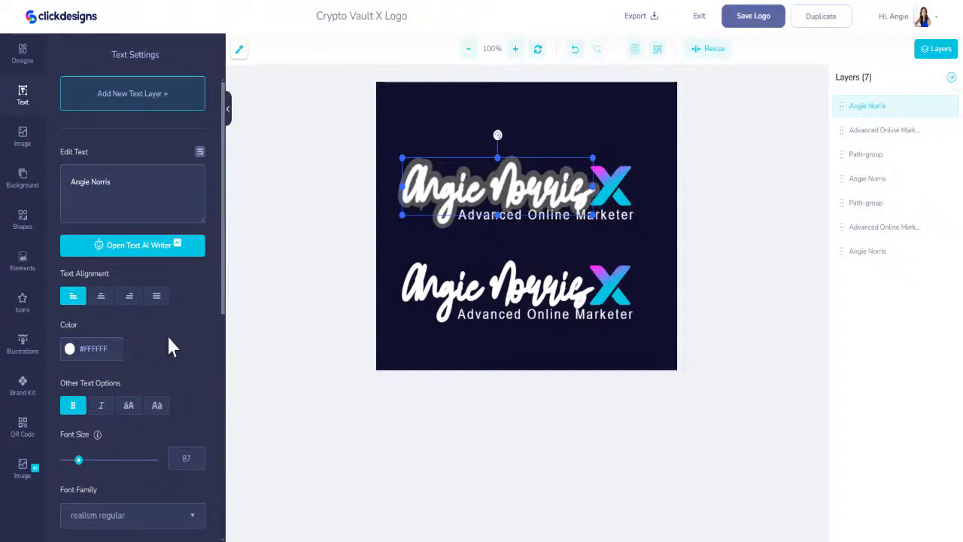
scroll(168, 346, "down", 10)
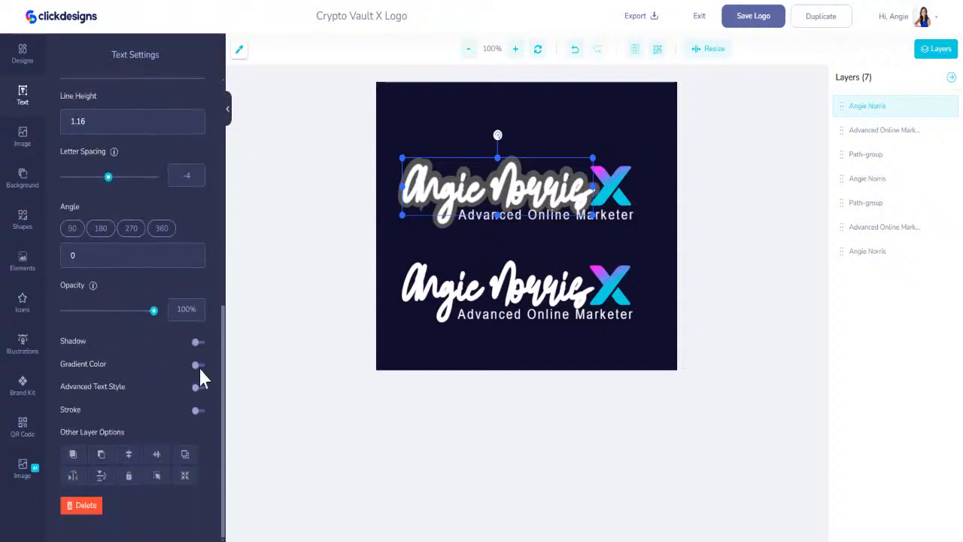
left_click(198, 365)
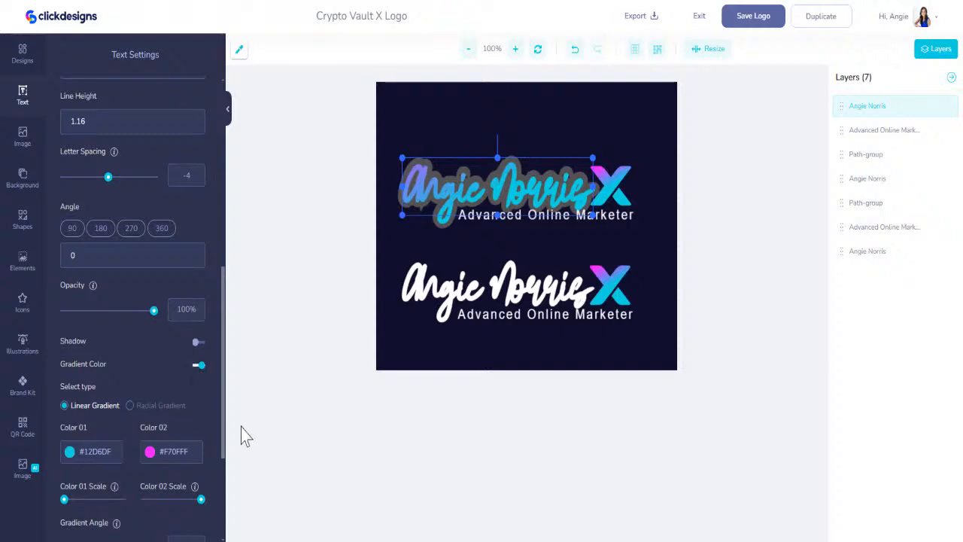
scroll(124, 473, "down", 3)
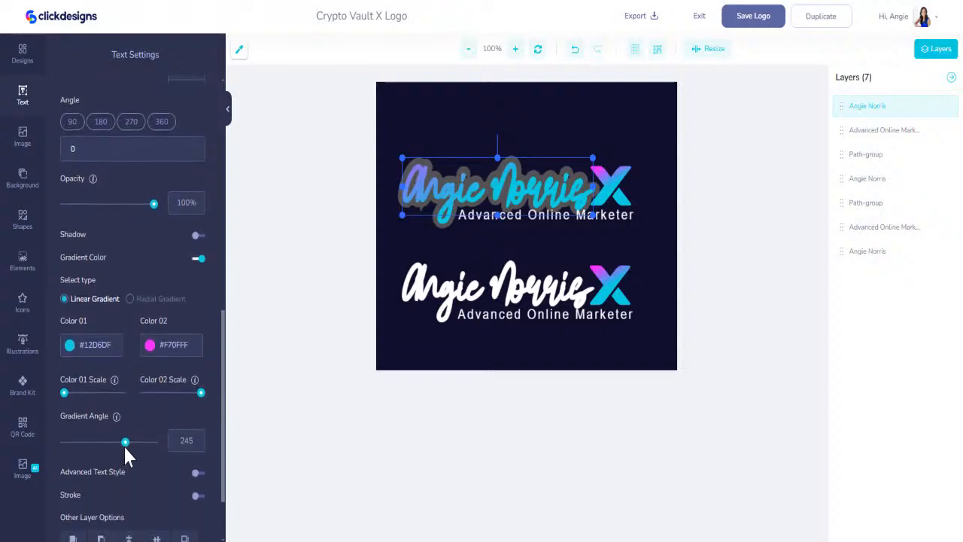
left_click_drag(126, 444, 58, 435)
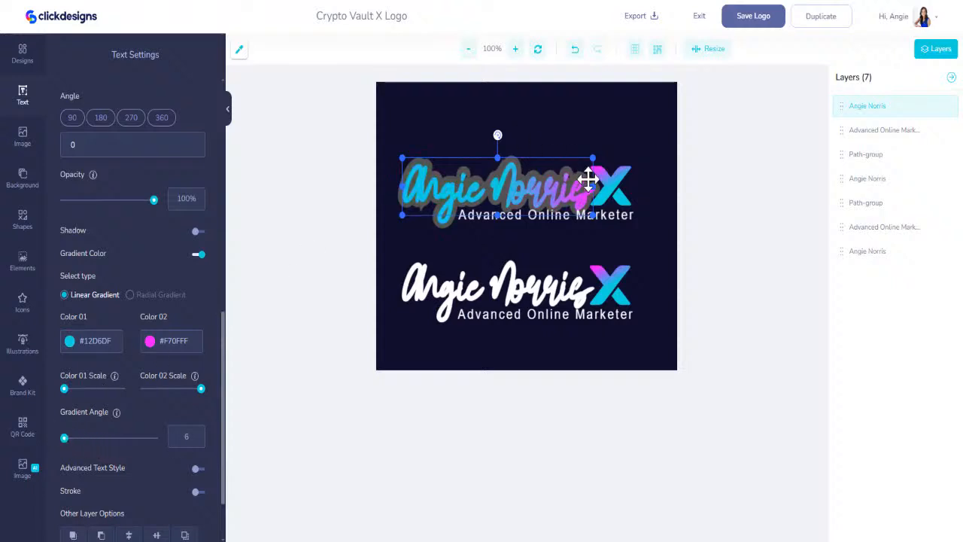
- Lower the upper logo's tagline slightly, then add a rounded rectangle and resize it into a wide bar covering the tagline
left_click(596, 216)
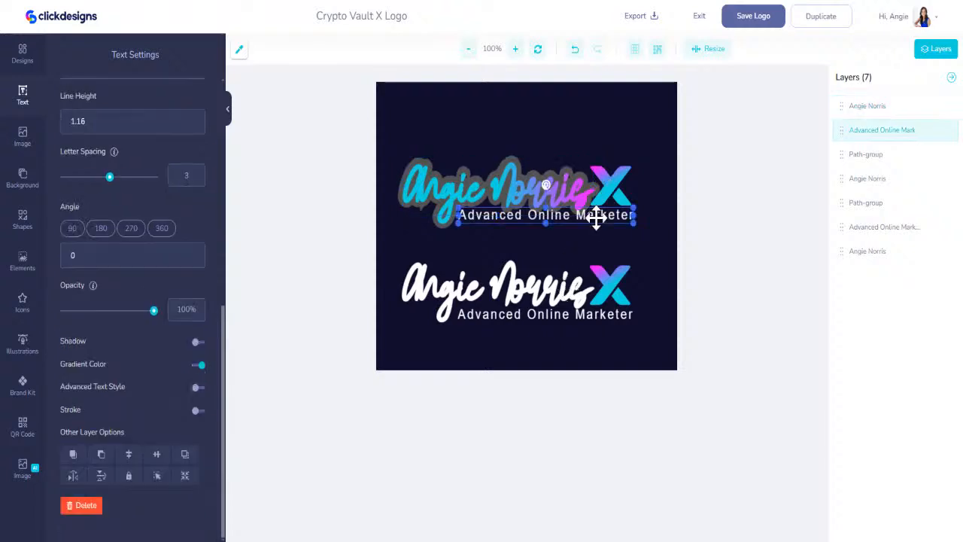
left_click_drag(595, 217, 602, 221)
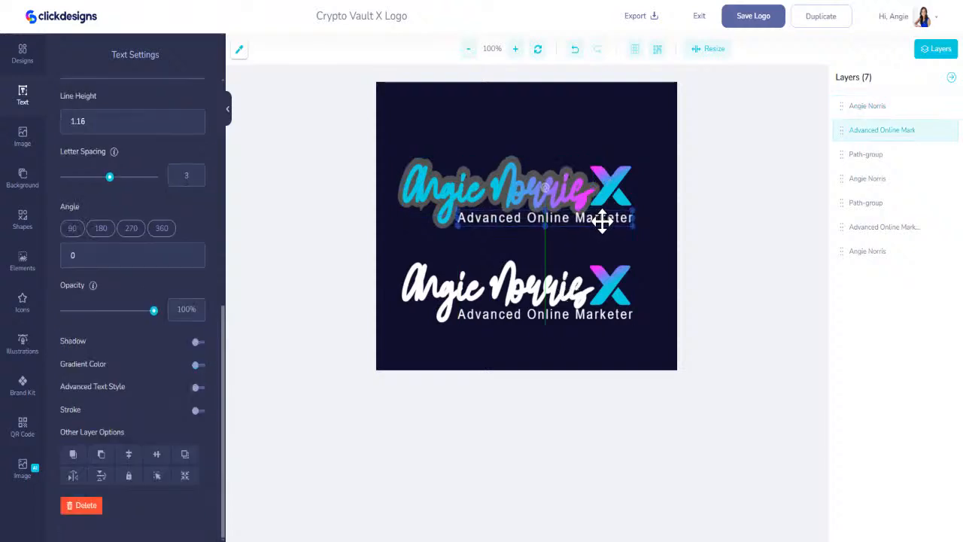
left_click(28, 229)
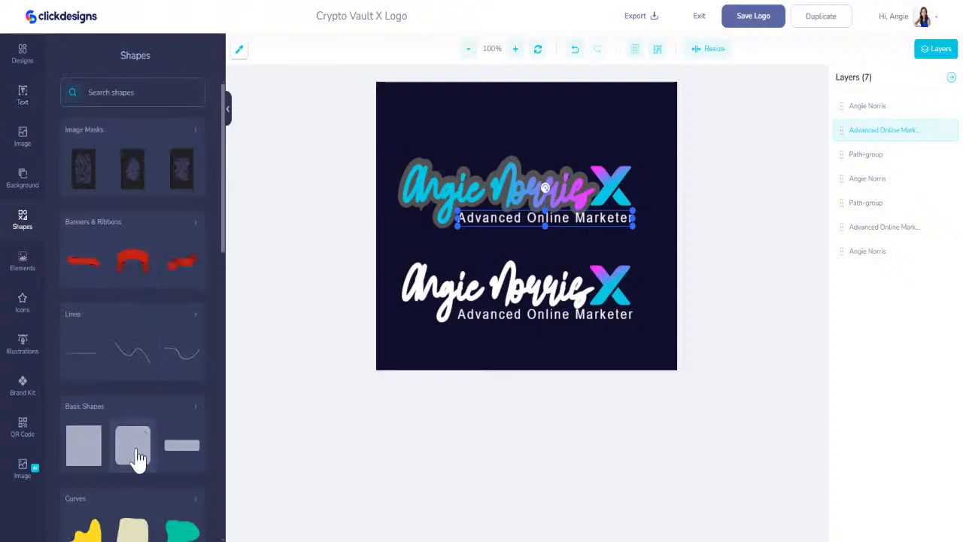
left_click(134, 453)
left_click_drag(501, 213, 449, 212)
left_click_drag(552, 226, 636, 225)
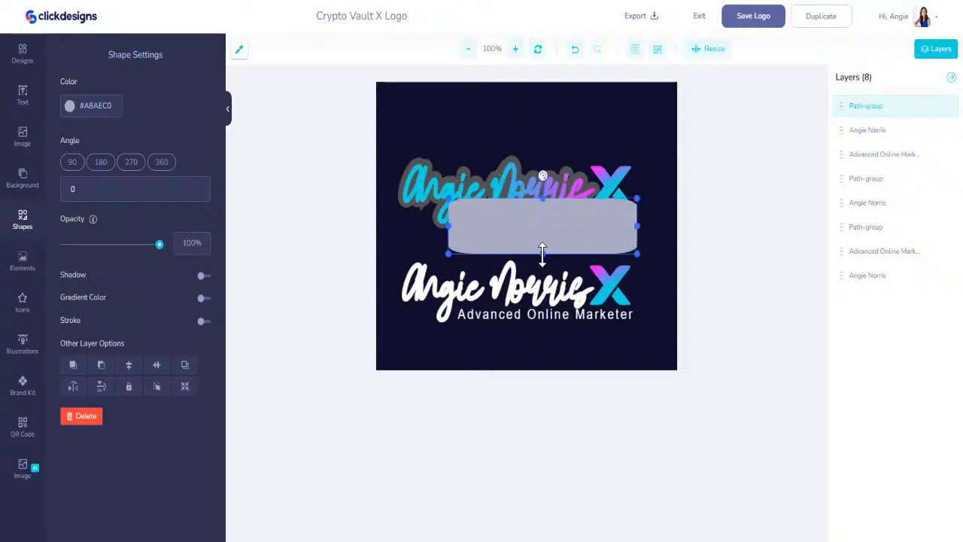
left_click_drag(542, 254, 533, 227)
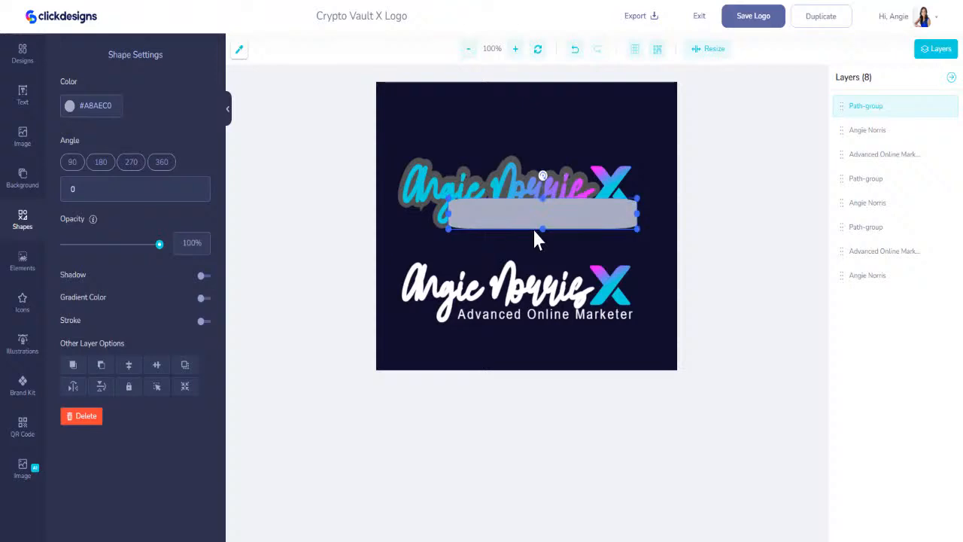
- Color the rounded rectangle #535252, matching the name's outline, and reorder it behind the upper logo's tagline, just above the bottom name layer
left_click(238, 51)
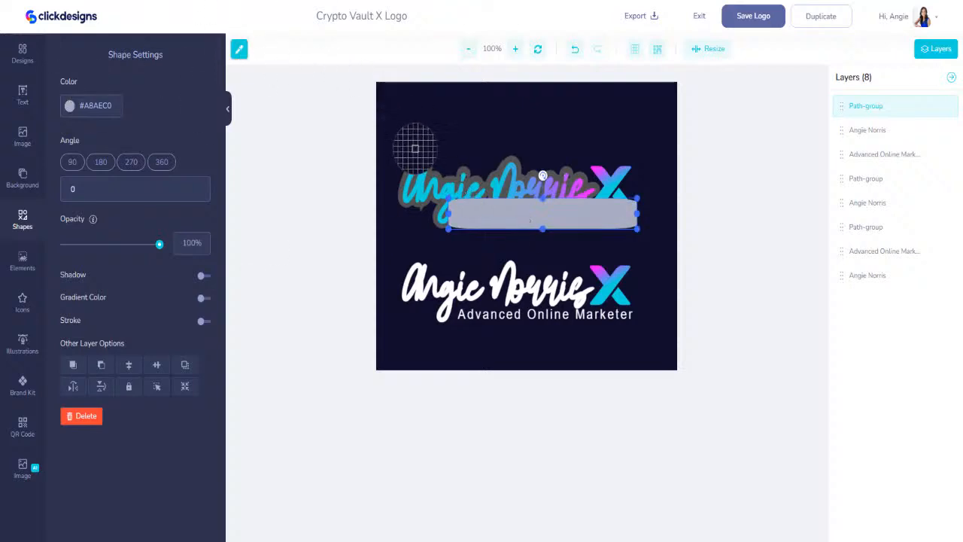
left_click(416, 163)
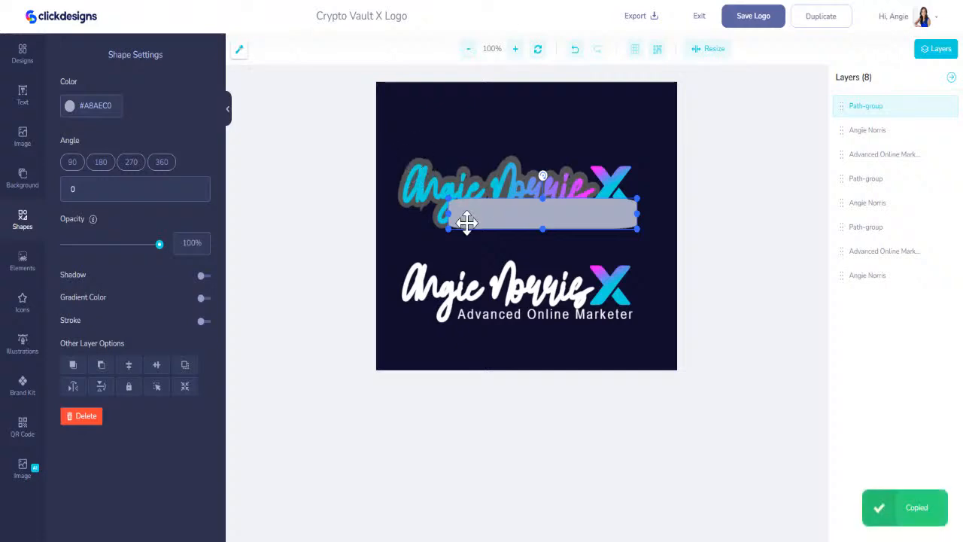
left_click(105, 107)
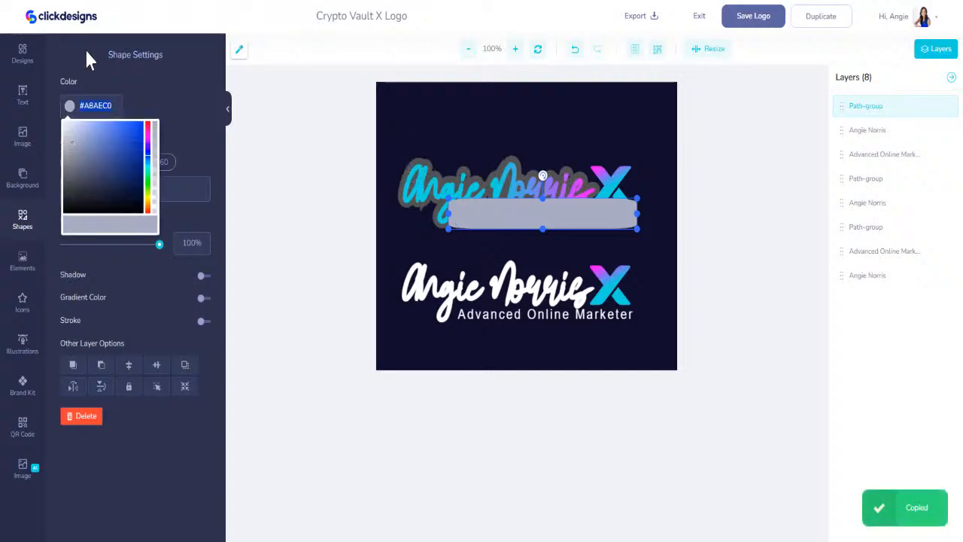
key("ctrl+v")
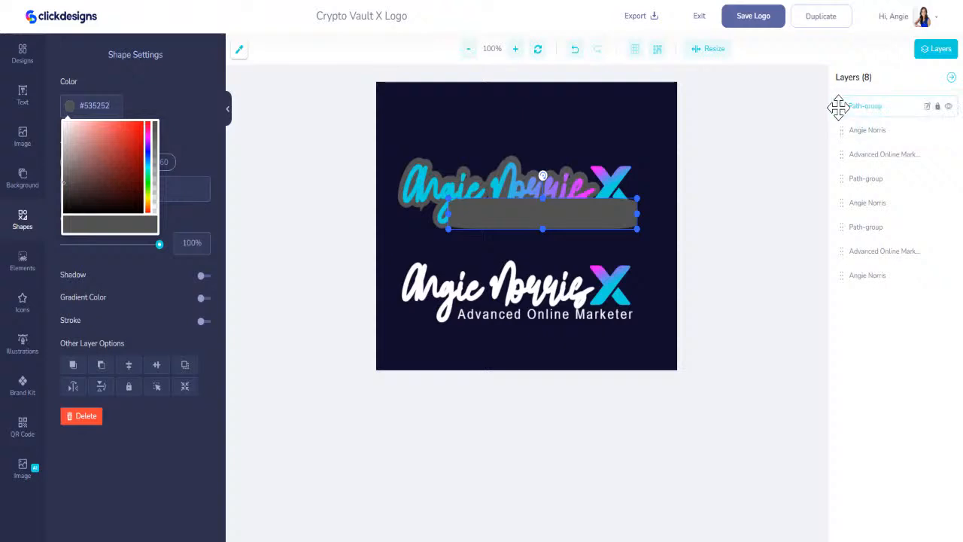
left_click_drag(840, 105, 842, 251)
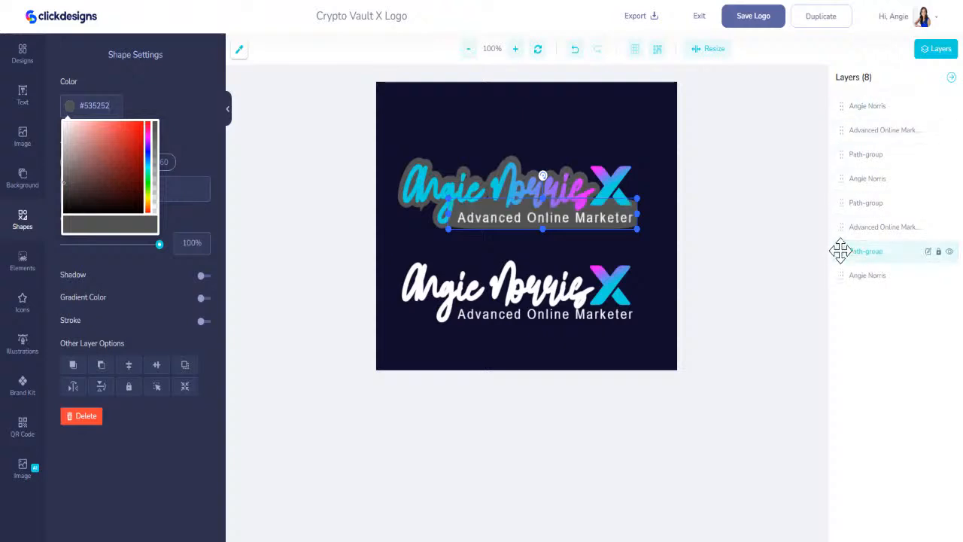
left_click(774, 143)
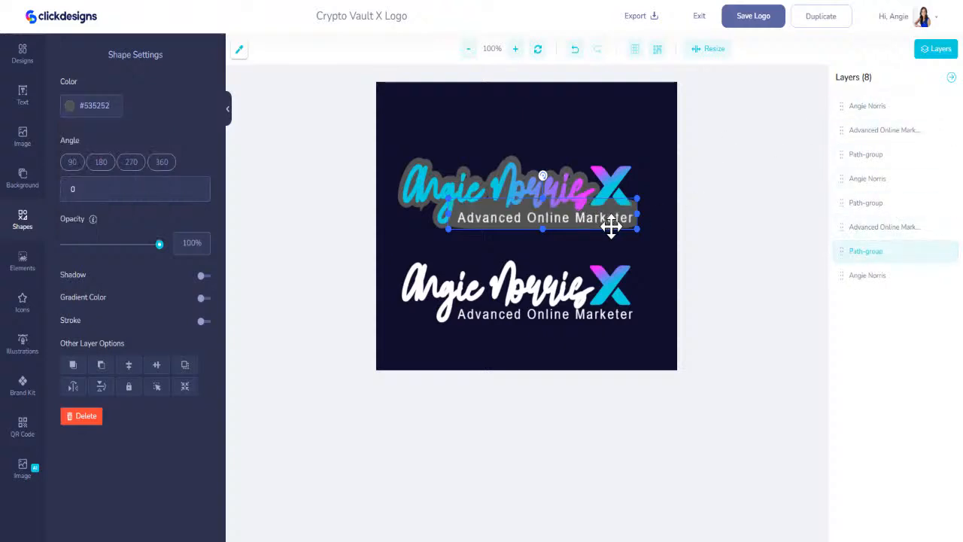
- Shift the gray backing bar and the tagline in the upper logo slightly to the left
left_click_drag(619, 225, 632, 224)
left_click(608, 227)
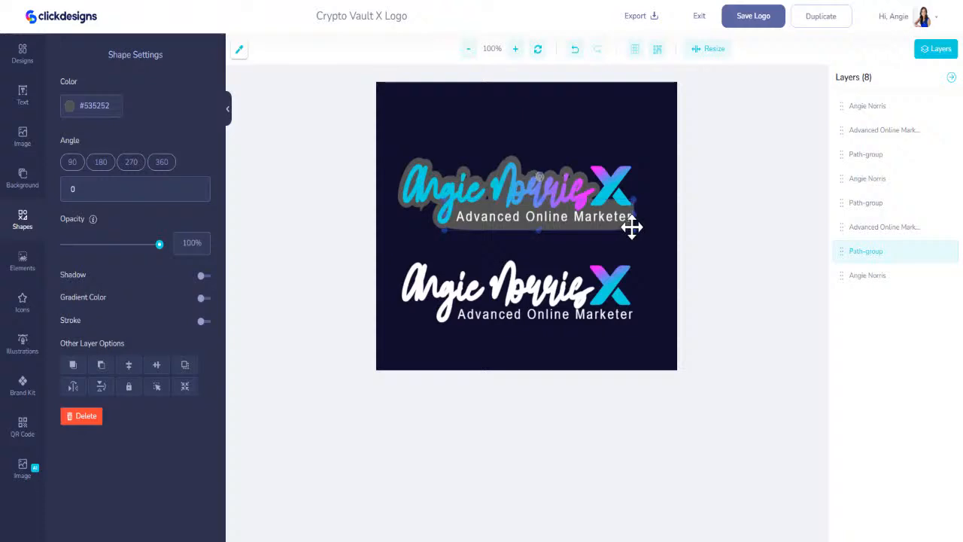
left_click(665, 265)
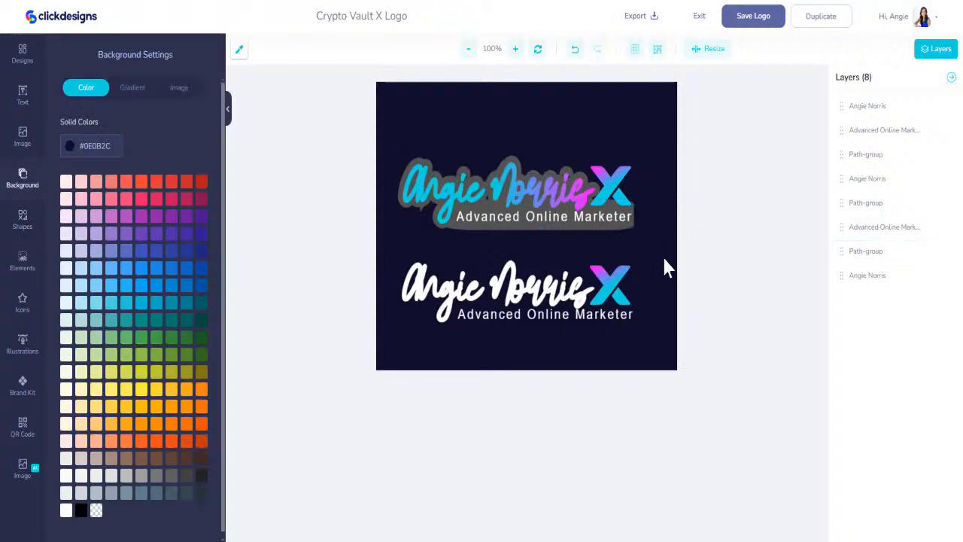
- Duplicate the upper logo's X and give the original a #535252 stroke with a width of 23.6
left_click(609, 193)
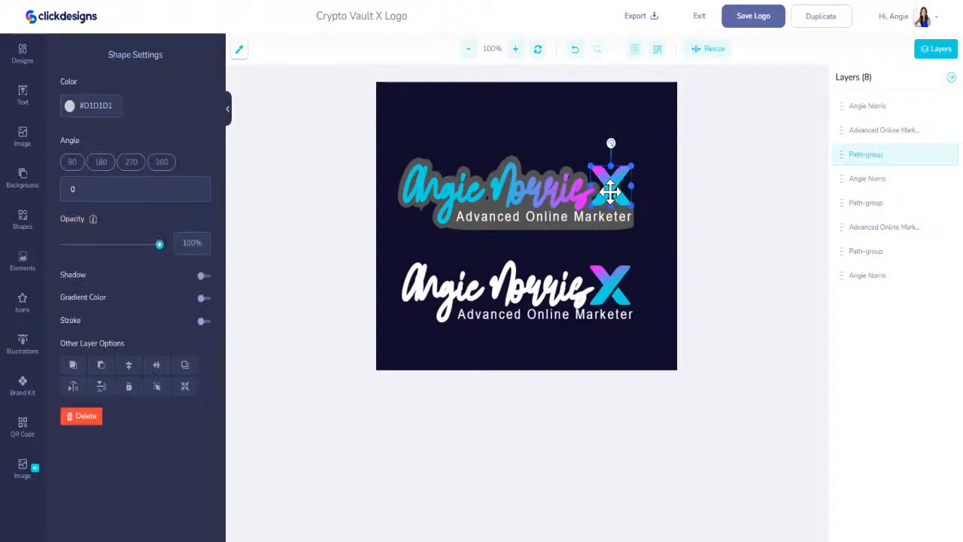
left_click(184, 364)
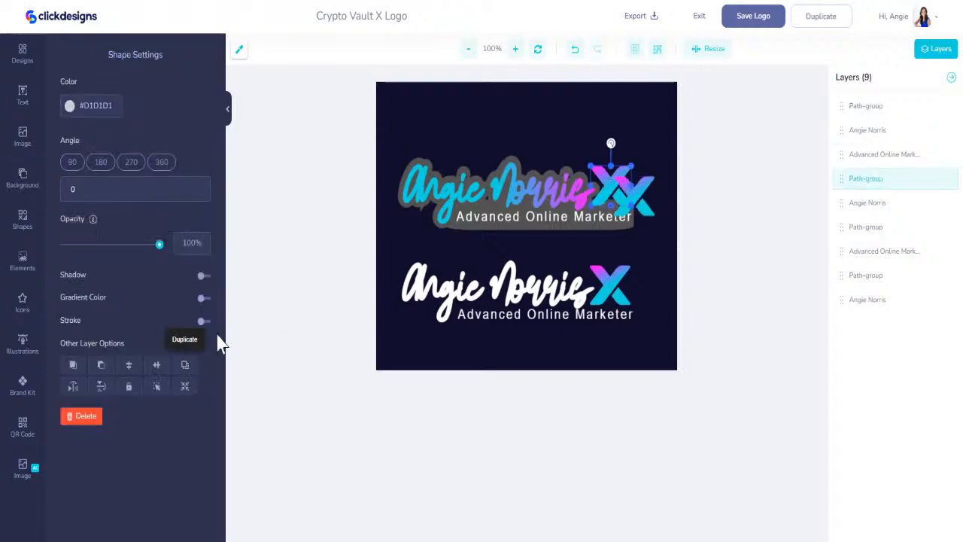
left_click(202, 322)
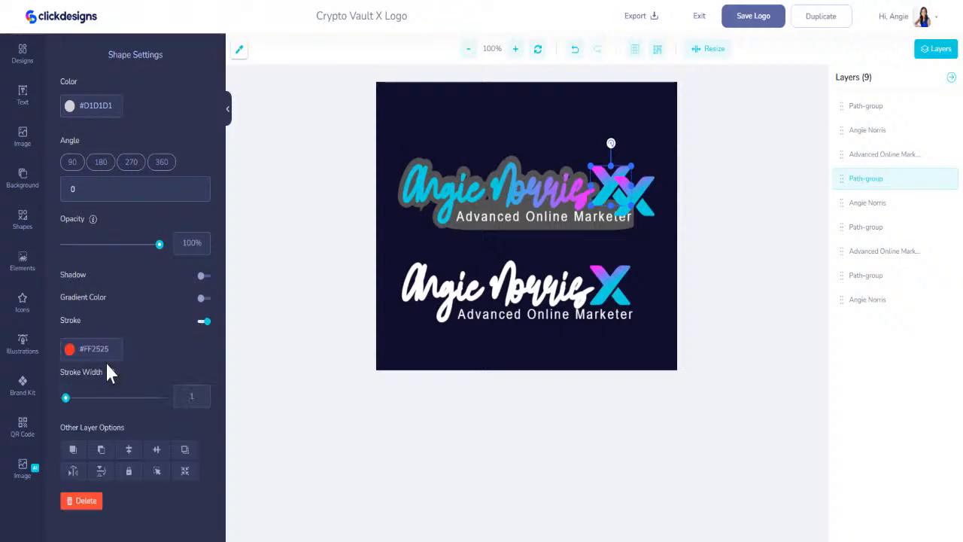
left_click(239, 50)
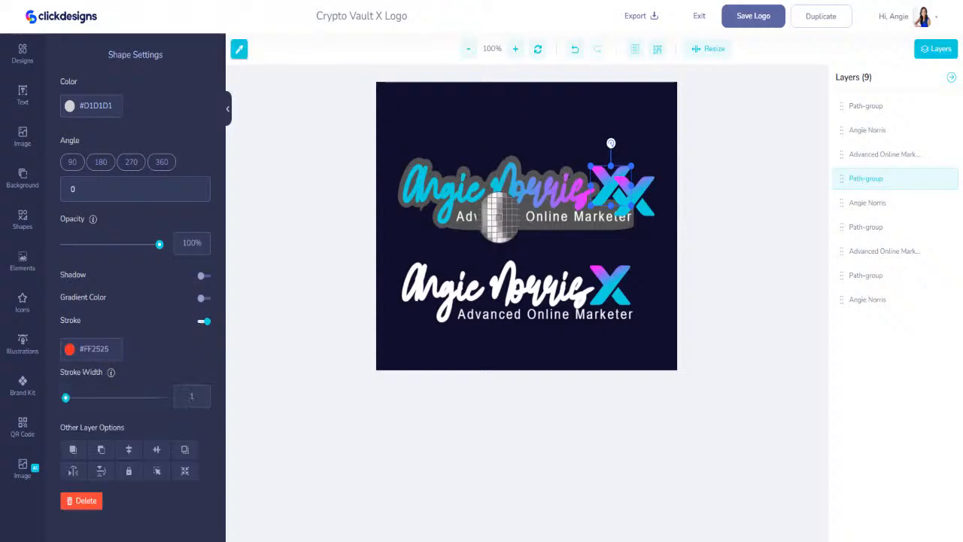
key("ctrl+c")
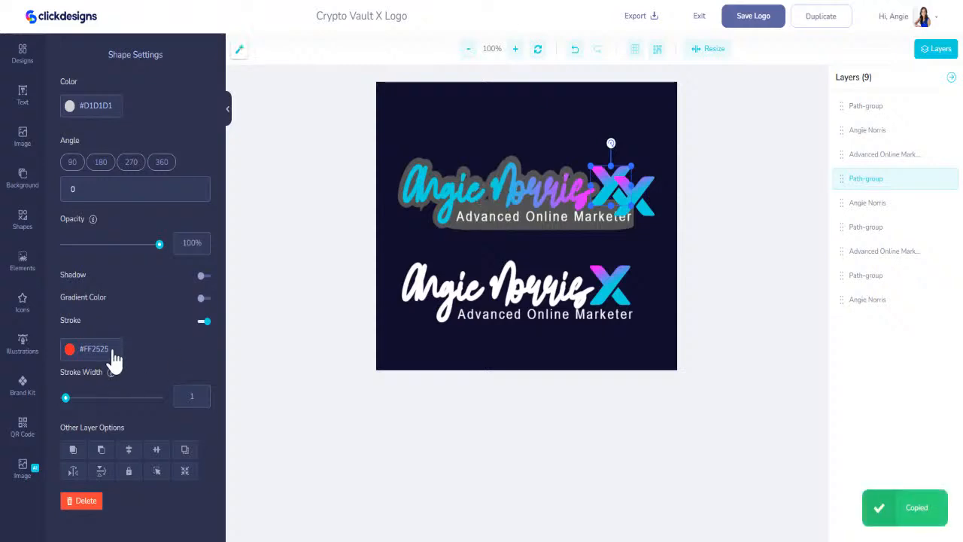
left_click(112, 354)
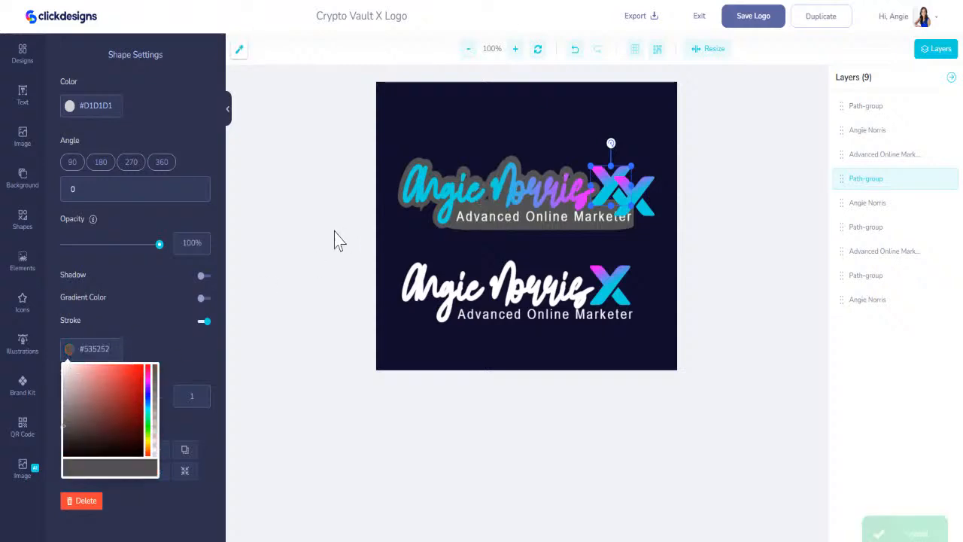
left_click(150, 329)
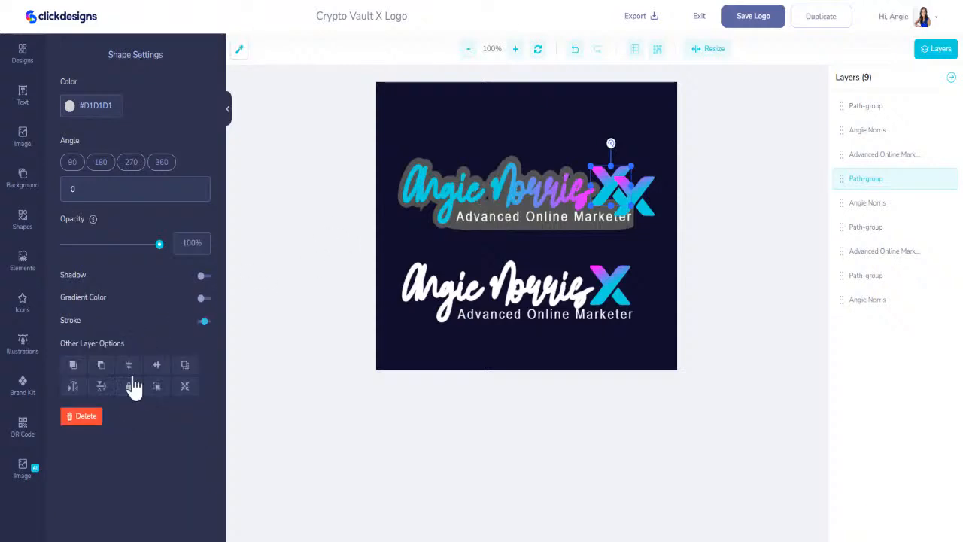
left_click(204, 321)
left_click_drag(64, 399, 108, 400)
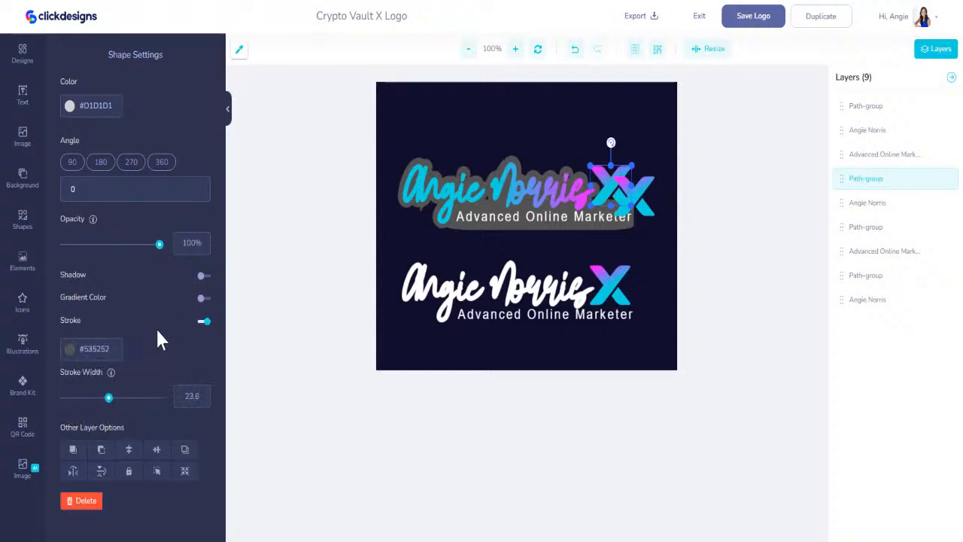
- Move the stroked X above the name, fill it with #535252 and set its stroke width to 50
left_click_drag(612, 172, 602, 126)
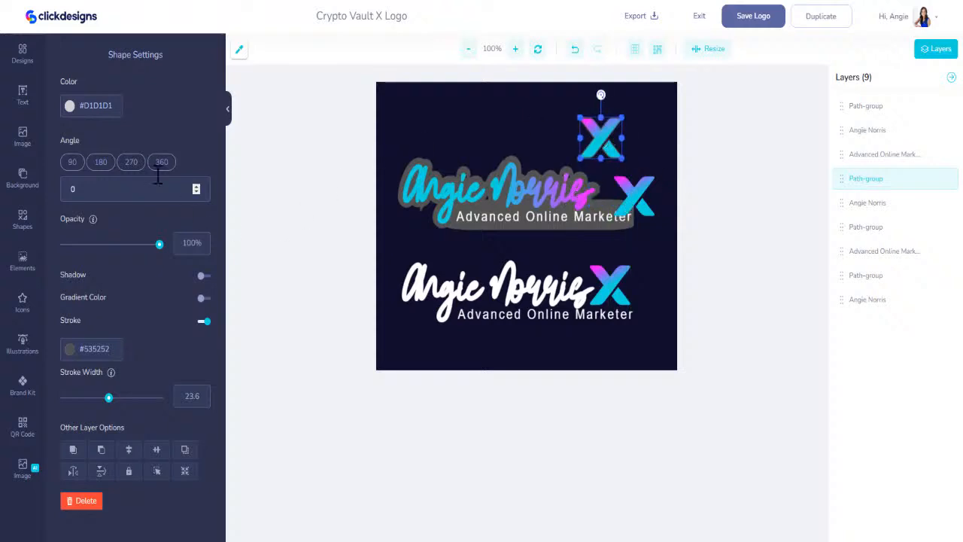
left_click(76, 109)
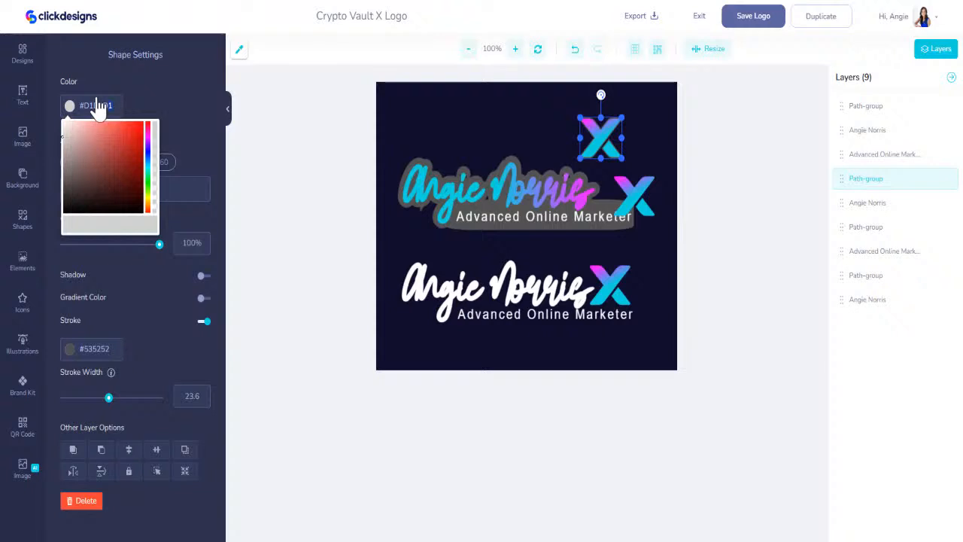
key("ctrl+v")
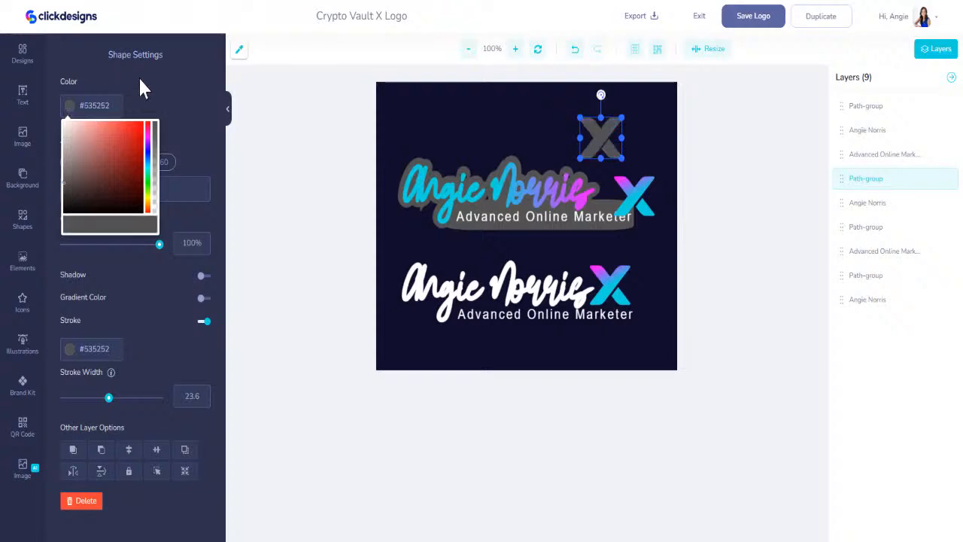
left_click(139, 81)
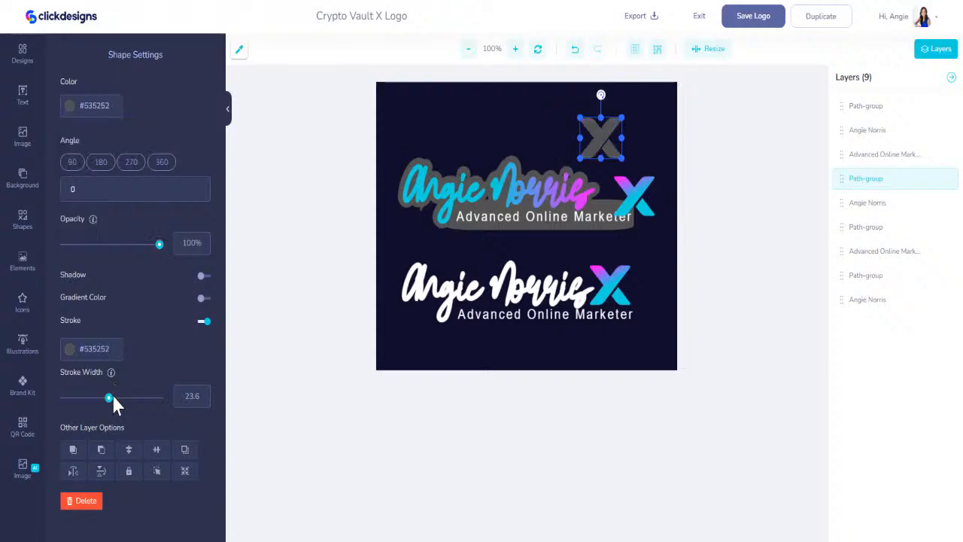
left_click_drag(109, 398, 159, 397)
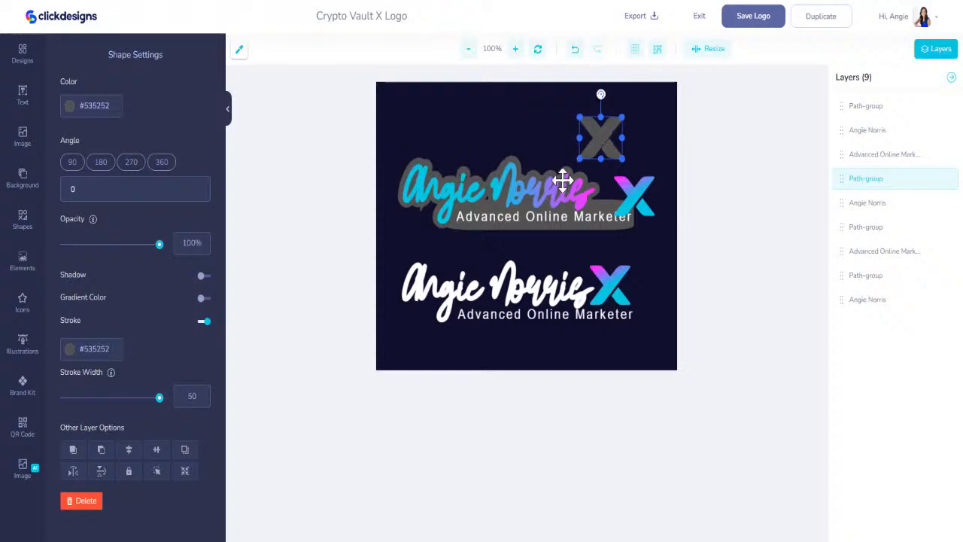
- Place the gray X at the end of the upper logo's name and align the gradient X copy on top of it
left_click_drag(596, 141, 605, 188)
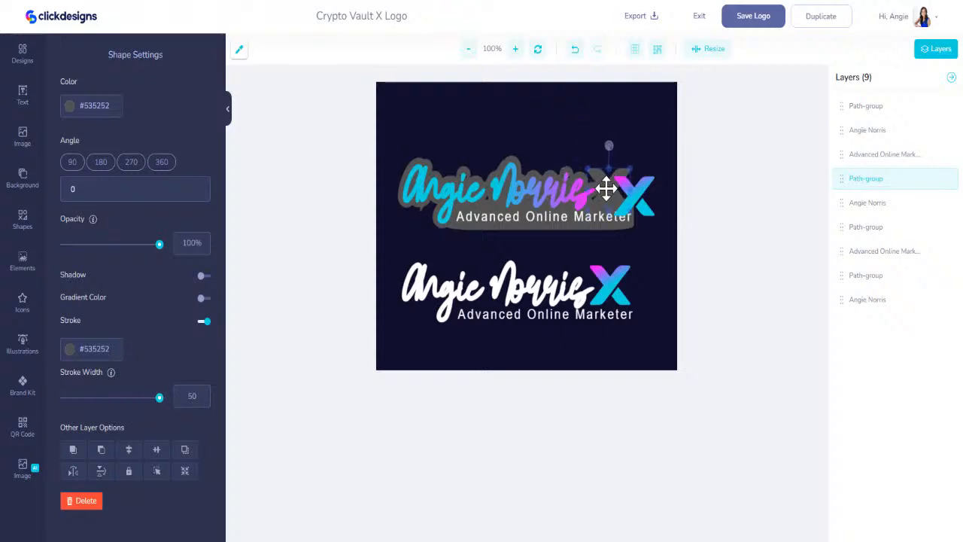
left_click(640, 196)
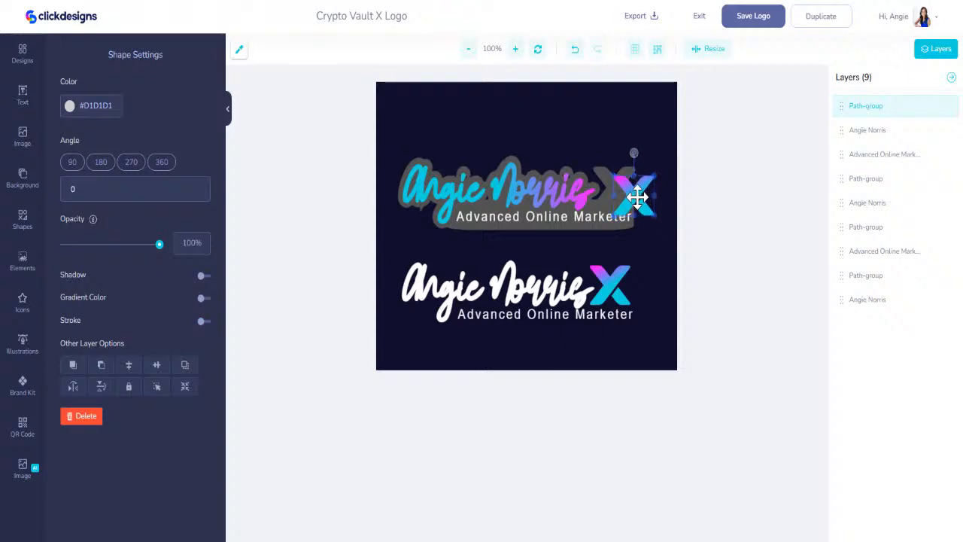
mouse_move(637, 197)
left_mouse_down()
mouse_move(623, 187)
mouse_move(617, 204)
left_mouse_up()
left_click(617, 164)
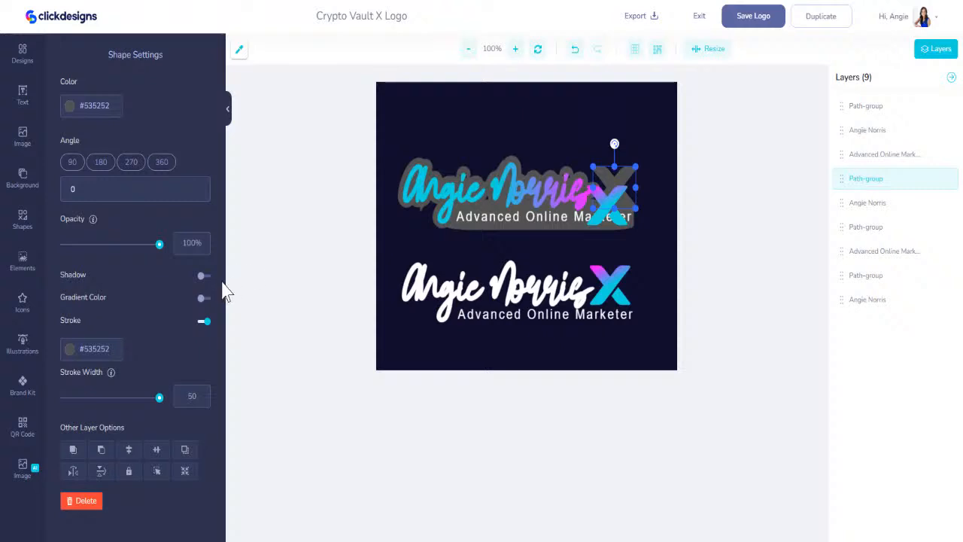
mouse_move(600, 210)
left_mouse_down()
mouse_move(608, 190)
mouse_move(611, 198)
left_mouse_up()
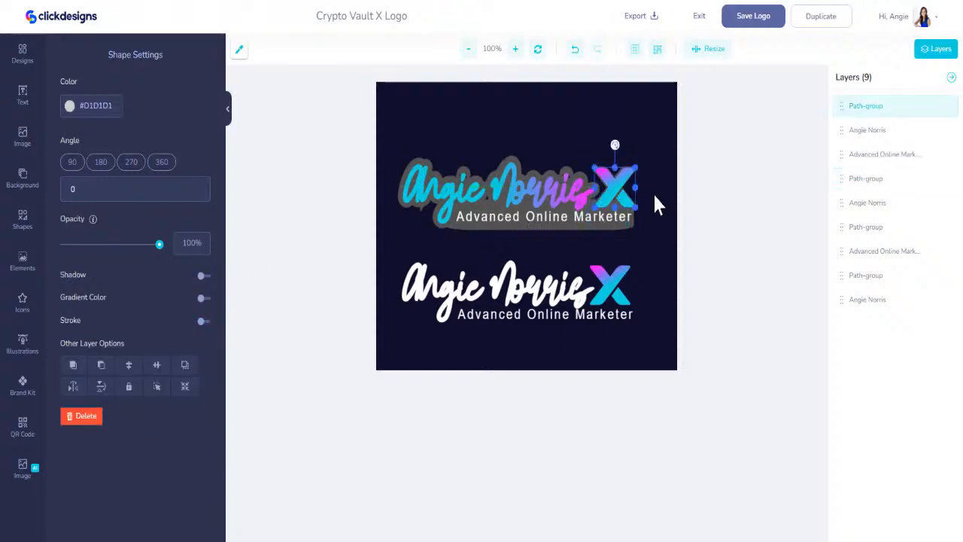
- Save the logo with both versions on the canvas
left_click(529, 298)
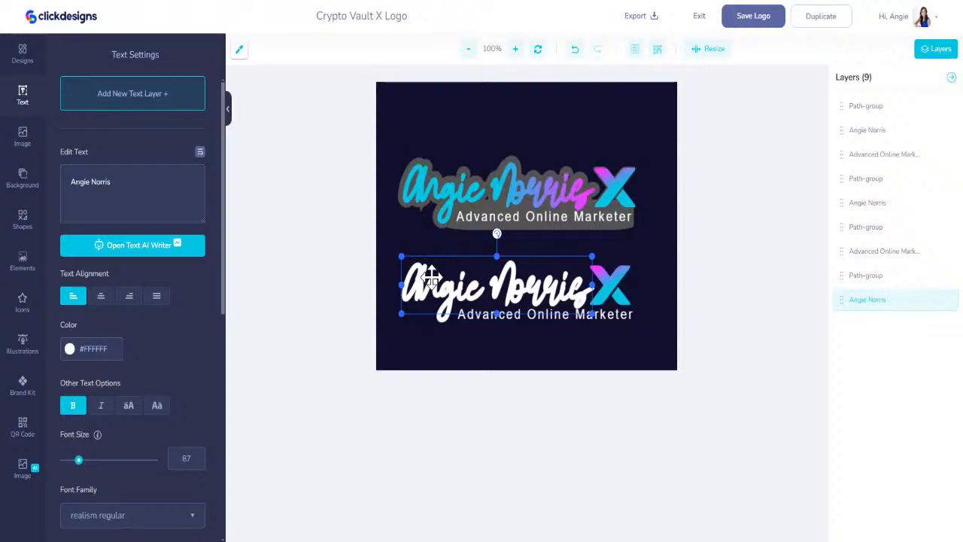
left_click(750, 20)
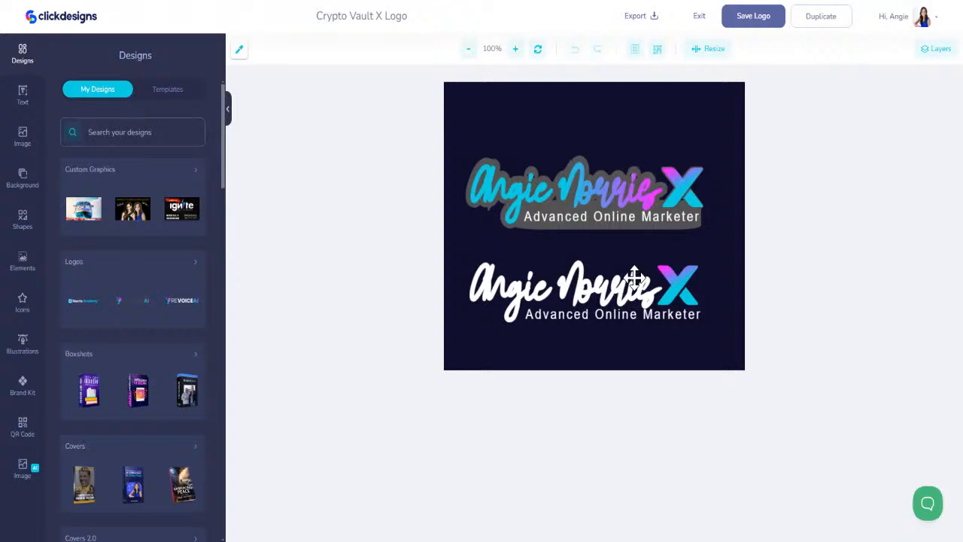
- Show the layer list and hide the upper logo's gradient X, gradient name and tagline layers
left_click(938, 49)
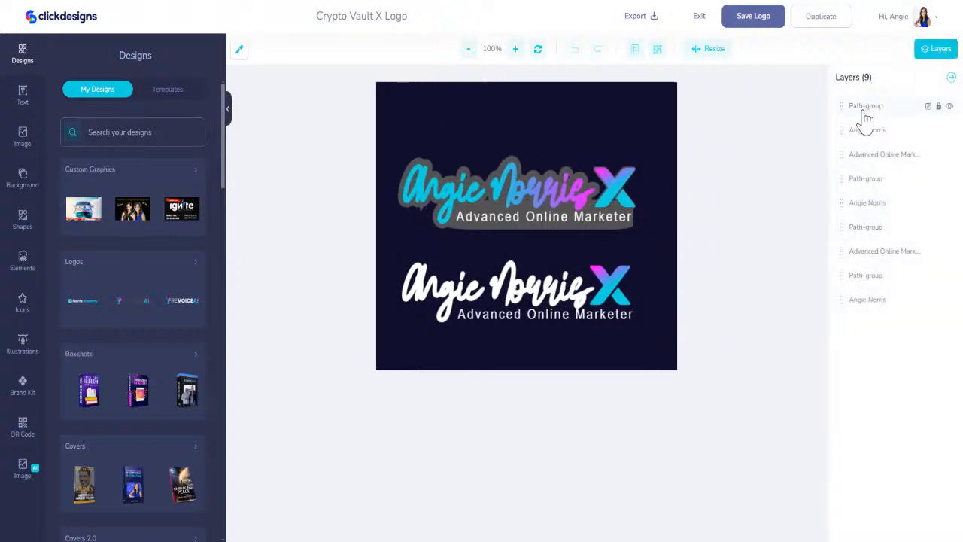
left_click(950, 110)
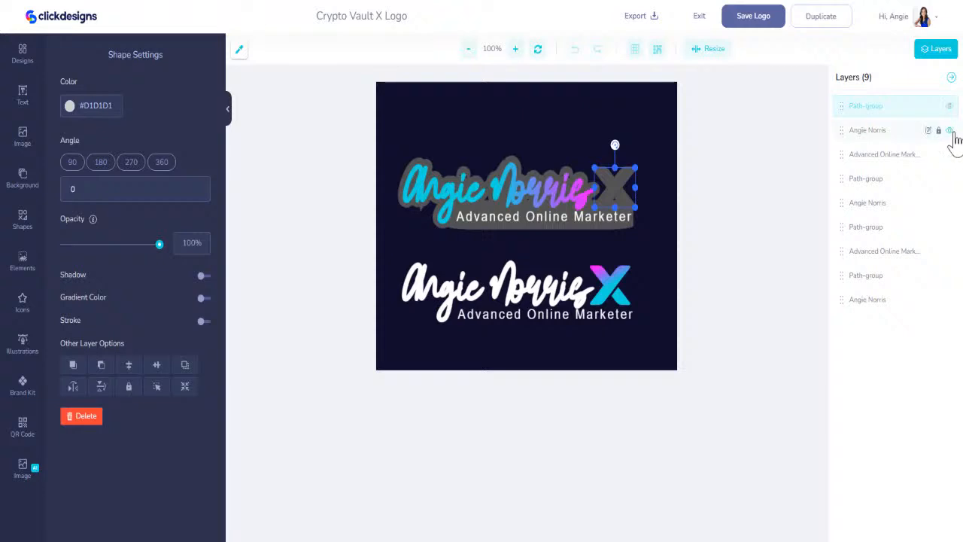
left_click(951, 132)
left_click(951, 158)
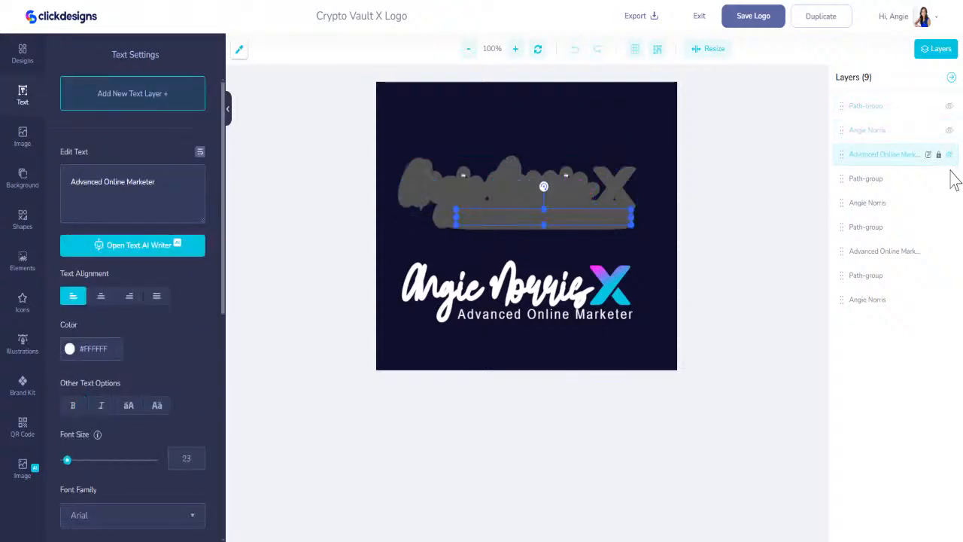
- Hide the upper logo's gray X, gray name and gray tagline backing layers, and make the canvas background transparent
left_click(950, 180)
left_click(950, 204)
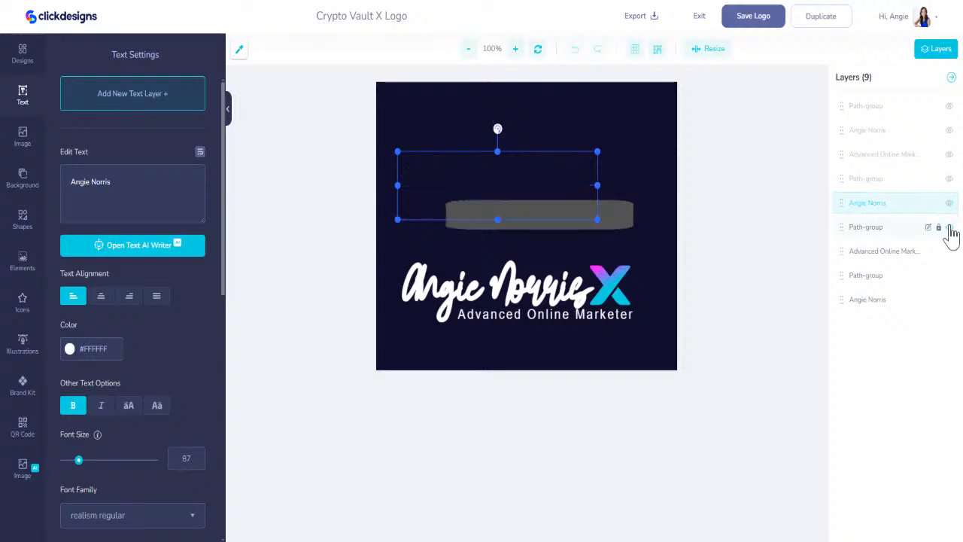
left_click(949, 228)
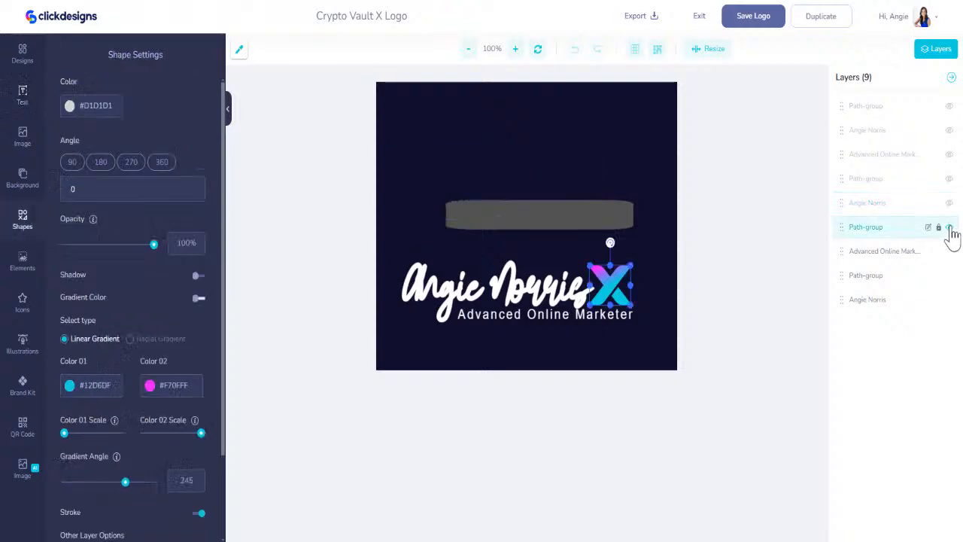
left_click(949, 276)
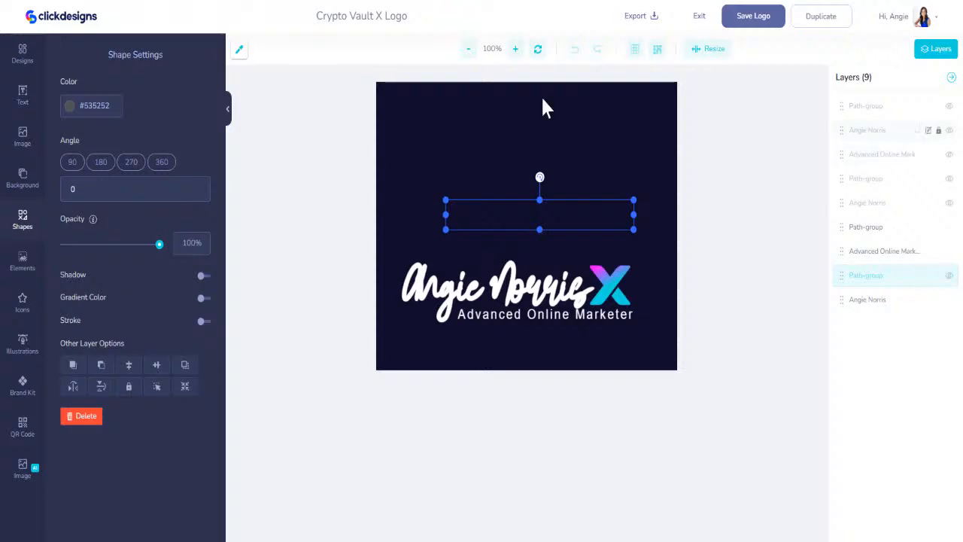
left_click(22, 179)
left_click(96, 511)
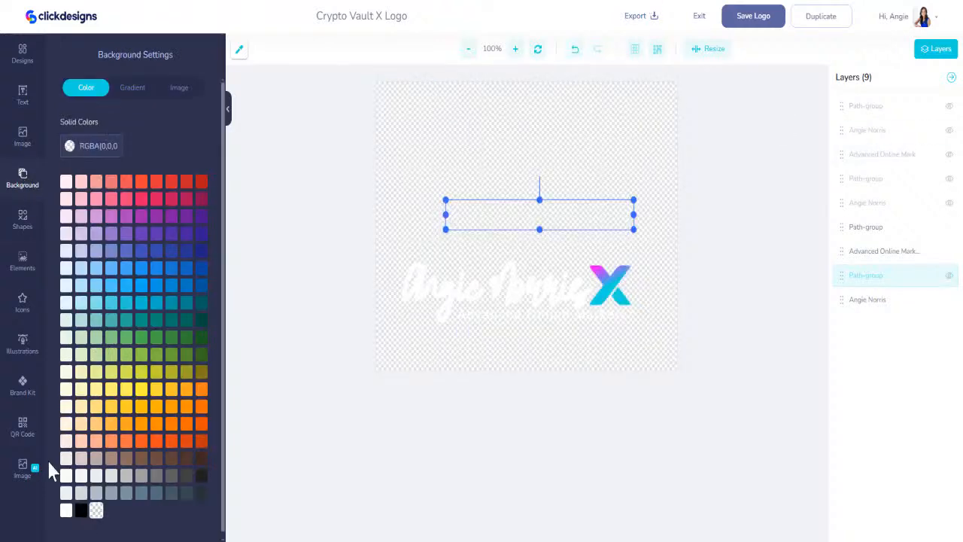
- Export the lower white-name logo as a PNG at 300 DPI
left_click(648, 22)
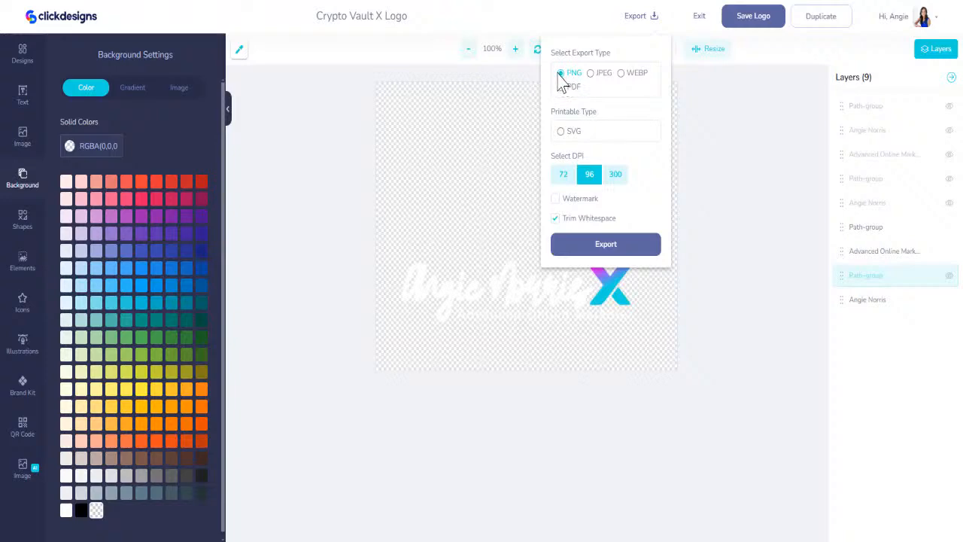
left_click(616, 175)
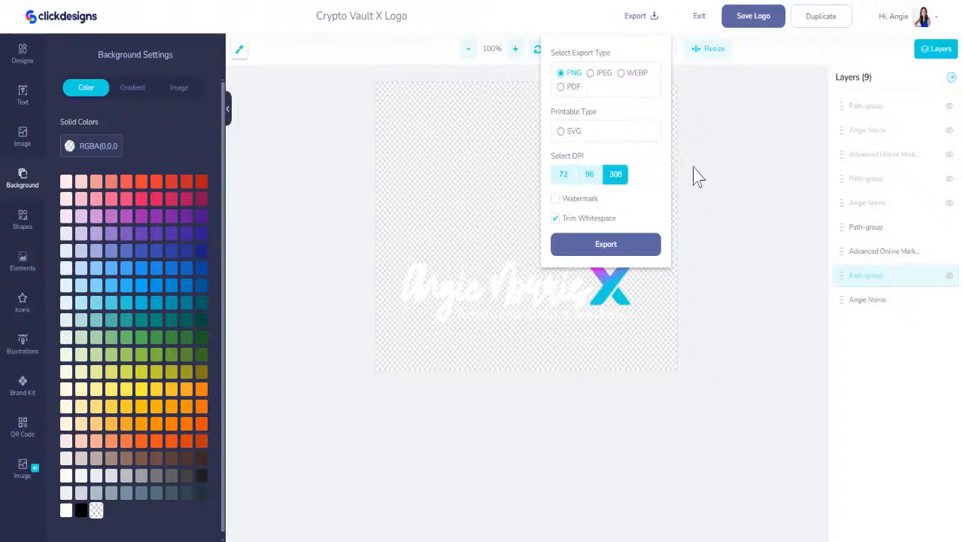
left_click(625, 248)
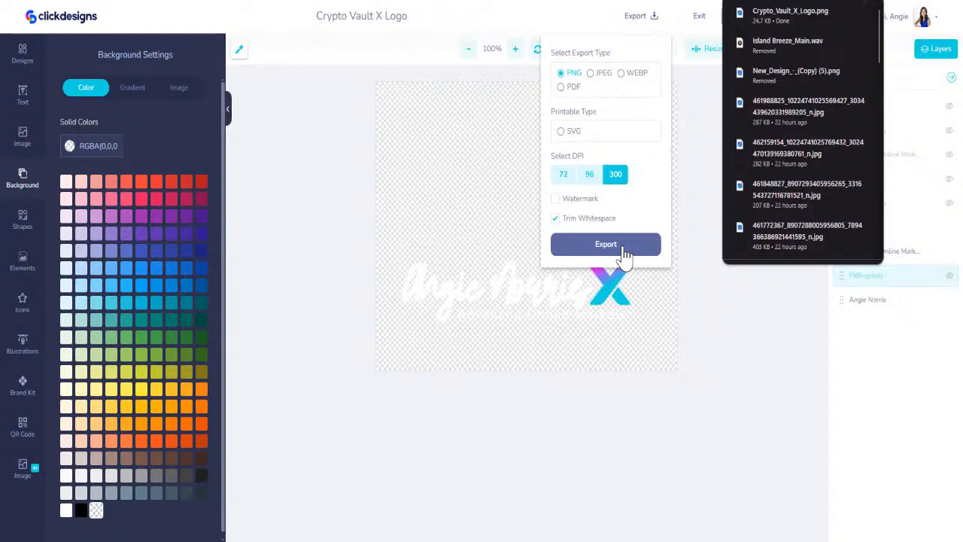
left_click(692, 115)
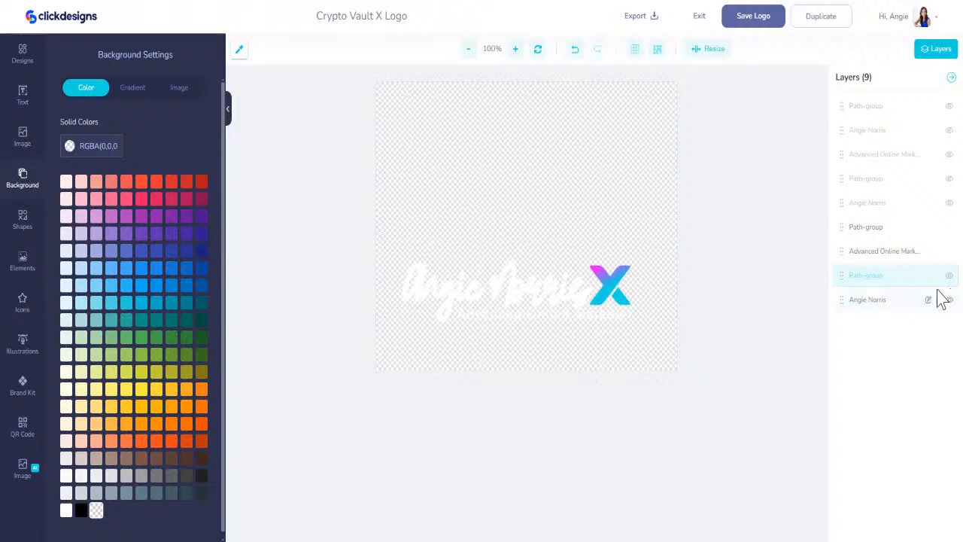
- Hide the lower logo's X and tagline layers and show the upper logo's gray and gradient name, X and tagline layers
mouse_move(950, 256)
left_click(949, 251)
left_click(948, 227)
left_click(949, 203)
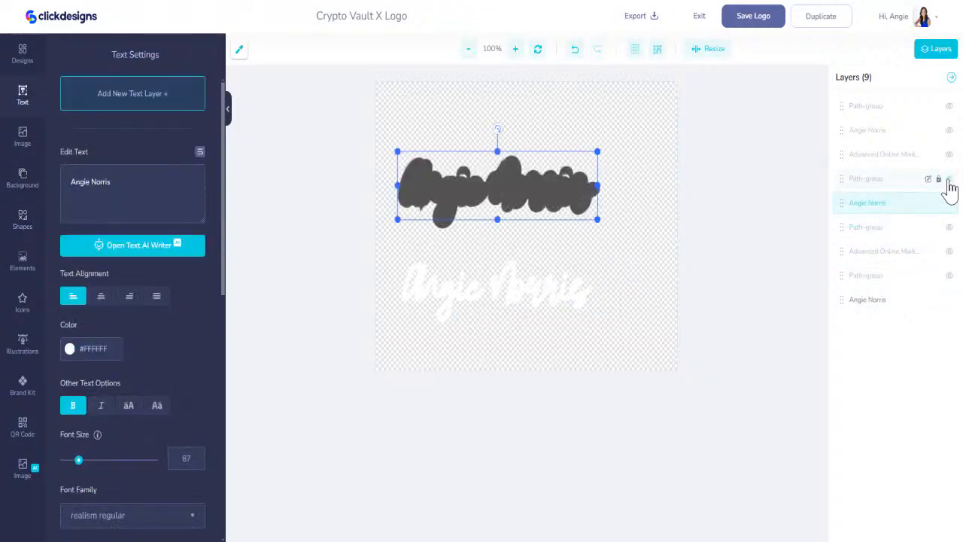
left_click(949, 178)
left_click(948, 153)
left_click(948, 130)
left_click(948, 105)
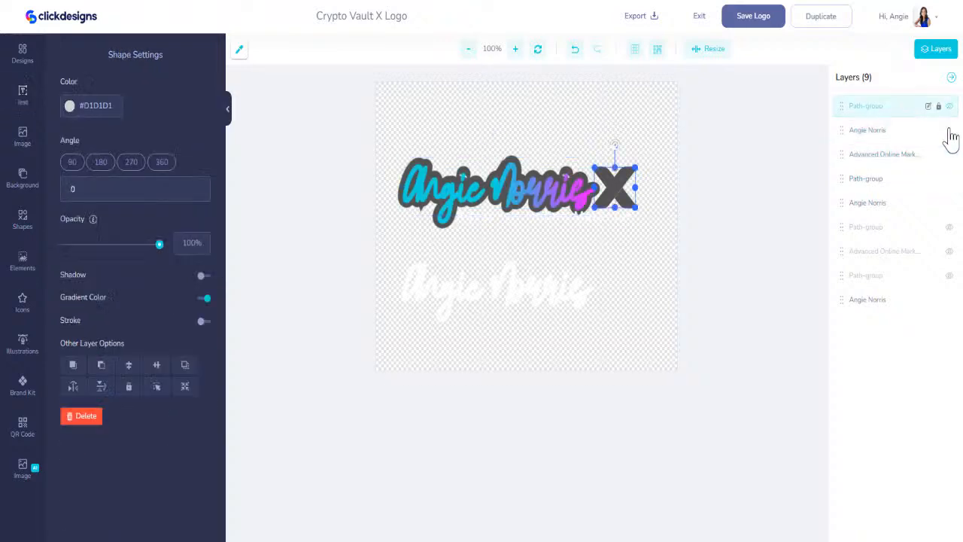
- Hide the lower logo's white name layer and show the gray backing bar behind the upper logo's tagline
left_click(949, 299)
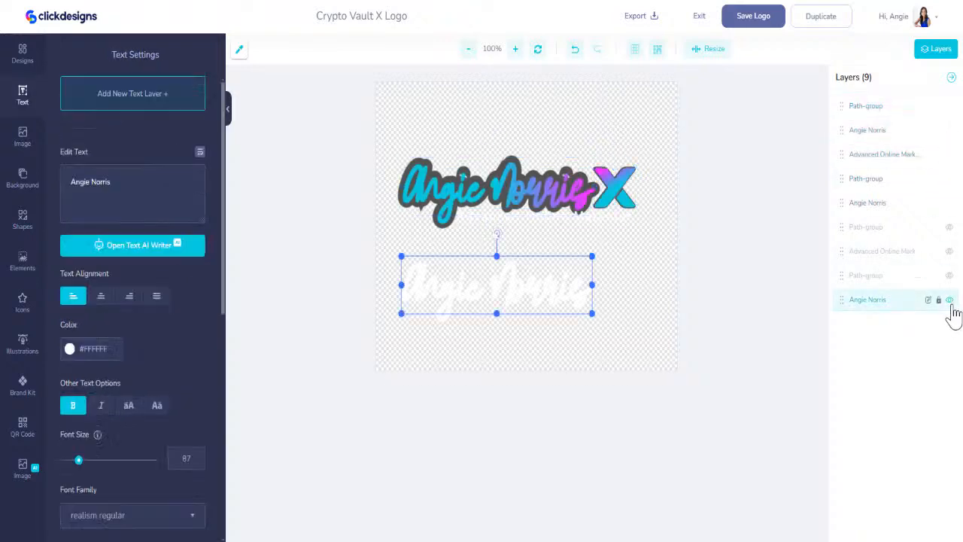
left_click(948, 299)
left_click(950, 277)
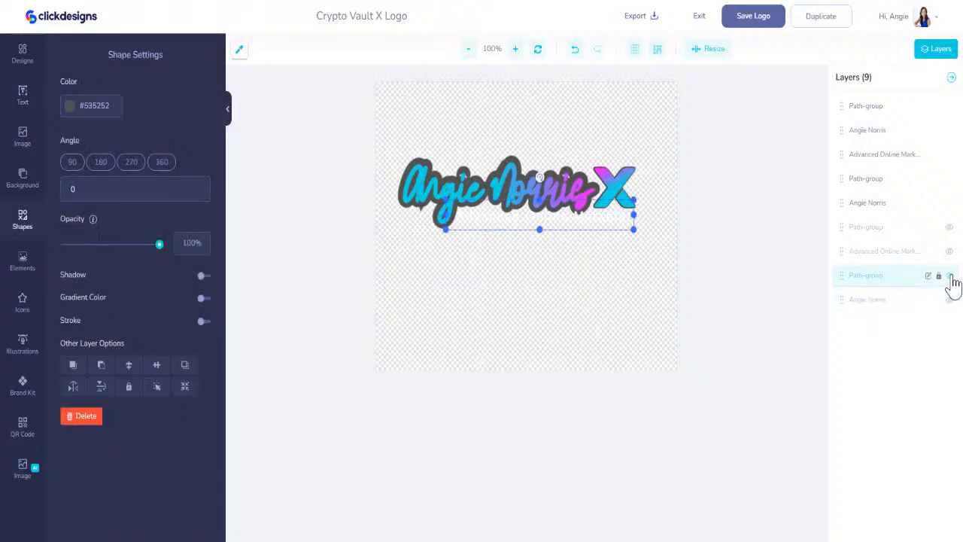
left_click(950, 277)
left_click(950, 277)
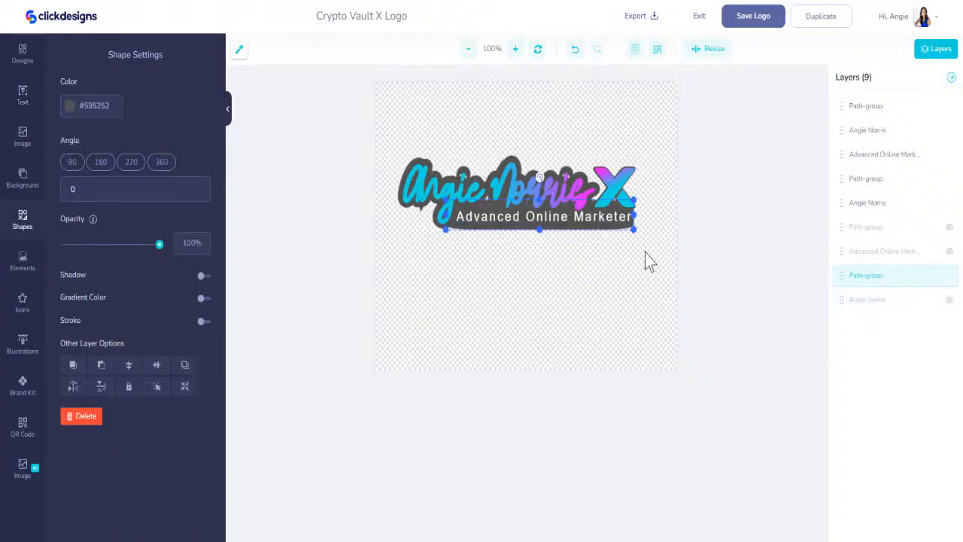
- Export the gray-backed gradient logo as a PNG at 300 DPI
left_click(655, 23)
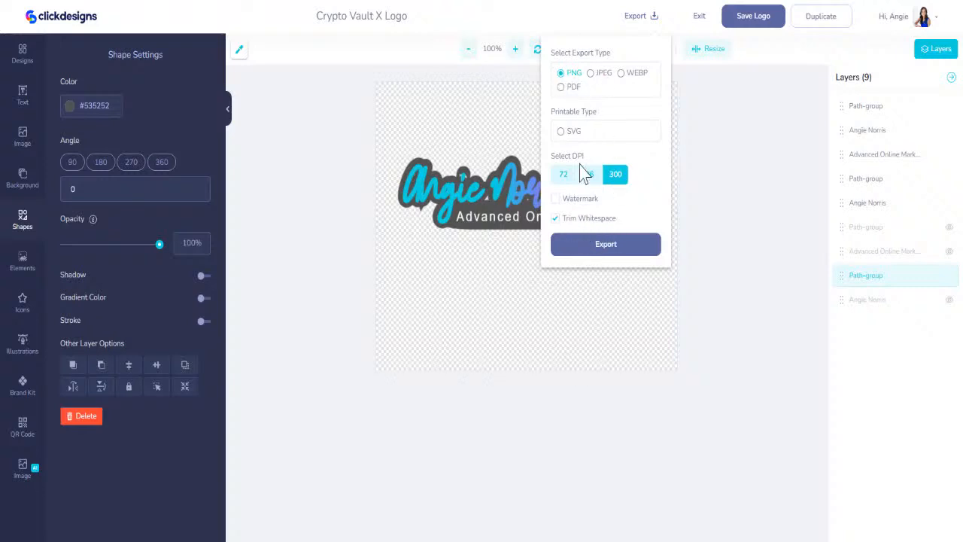
left_click(602, 247)
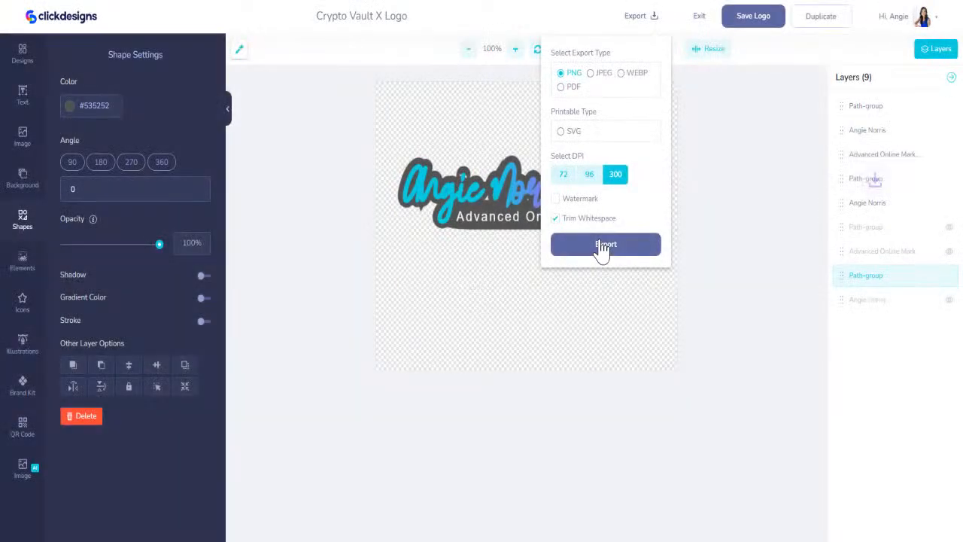
left_click(705, 98)
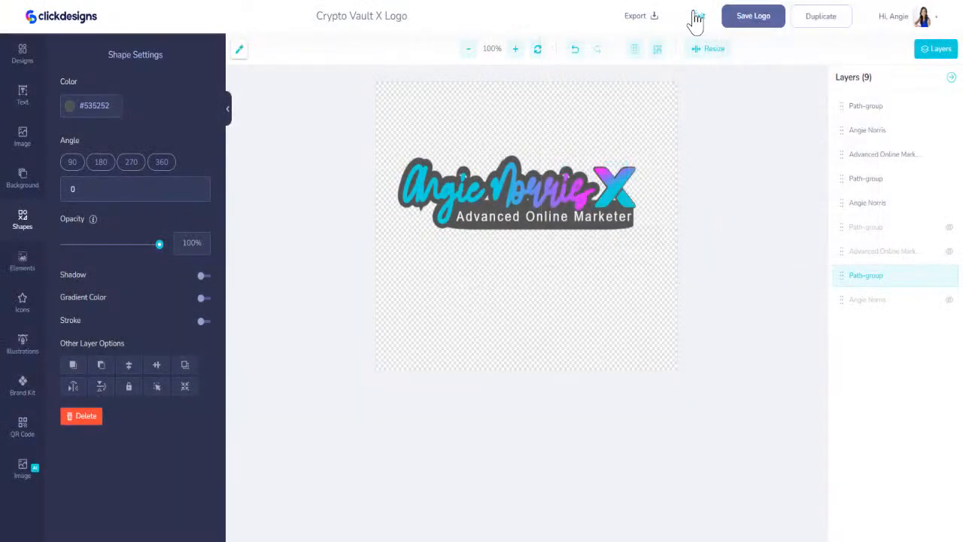
- Exit the logo design without saving the layer changes and open the "Skyrocket Your Marketing Skills!" design for editing
left_click(699, 19)
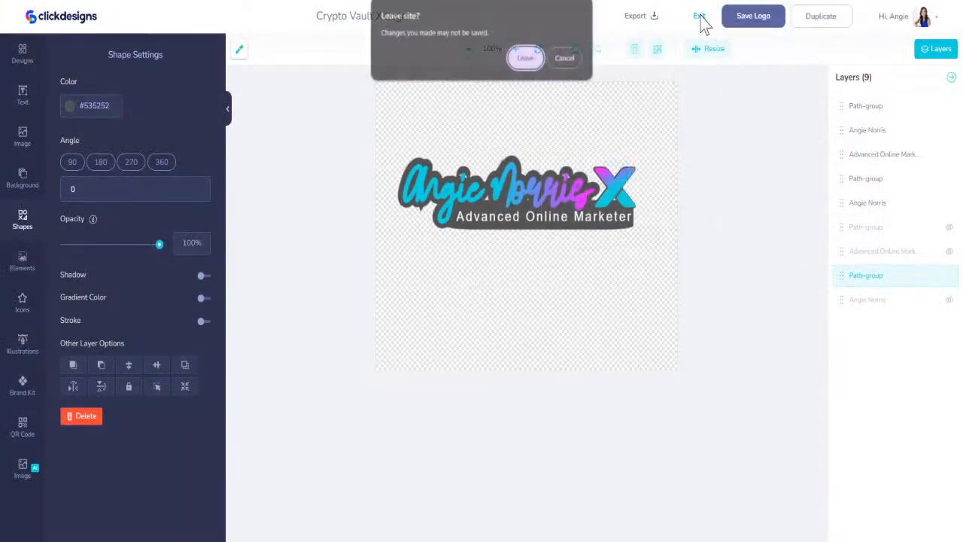
left_click(560, 59)
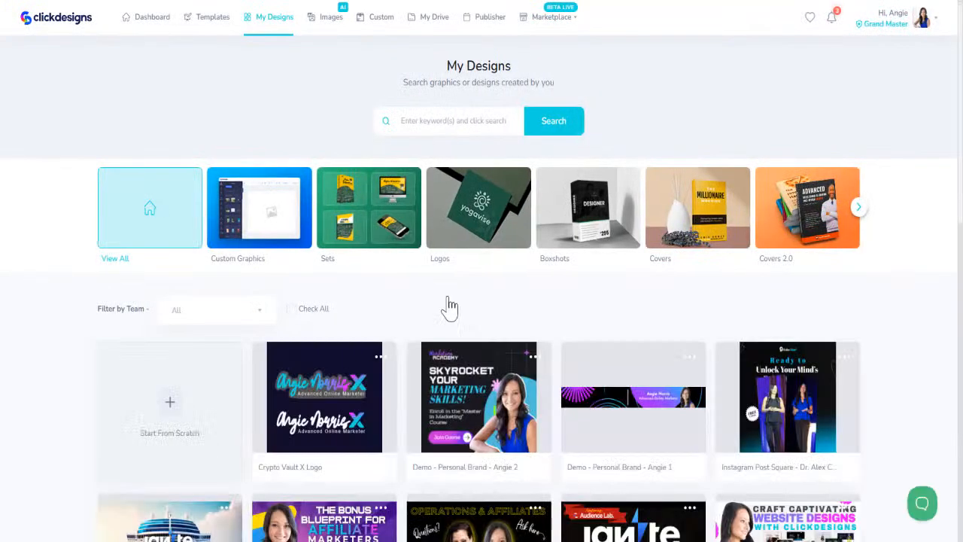
mouse_move(476, 434)
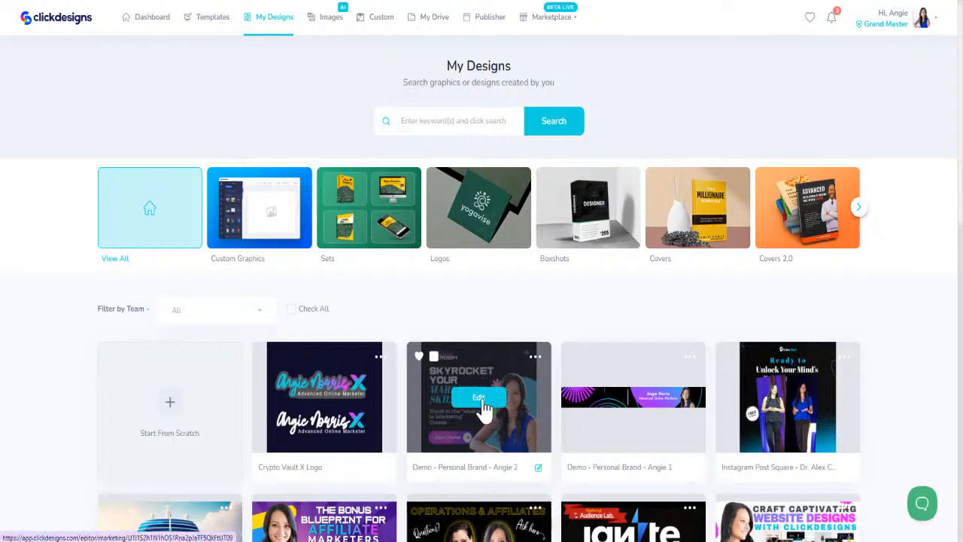
left_click(484, 405)
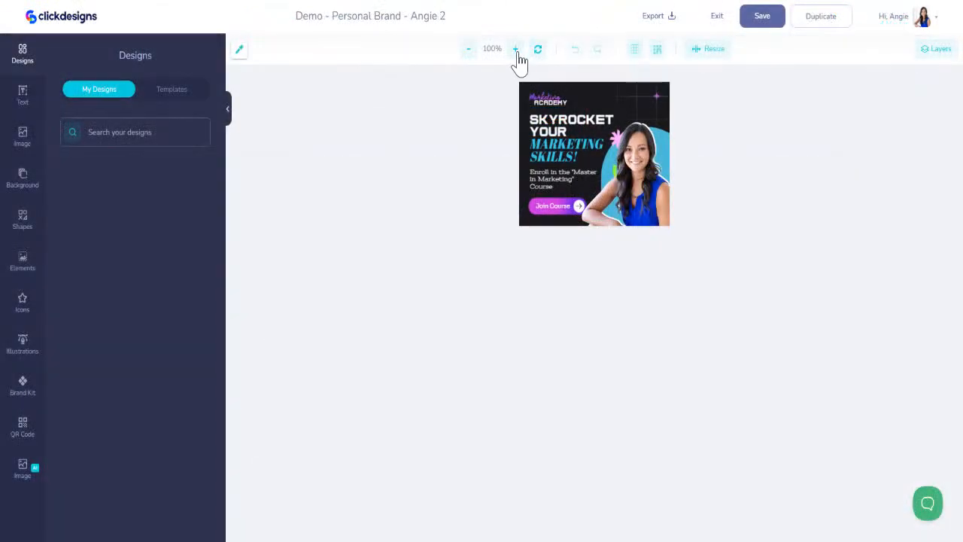
- Delete the "Marketing" and "Academy" text layers that form the placeholder logo above the headline
left_click(516, 49)
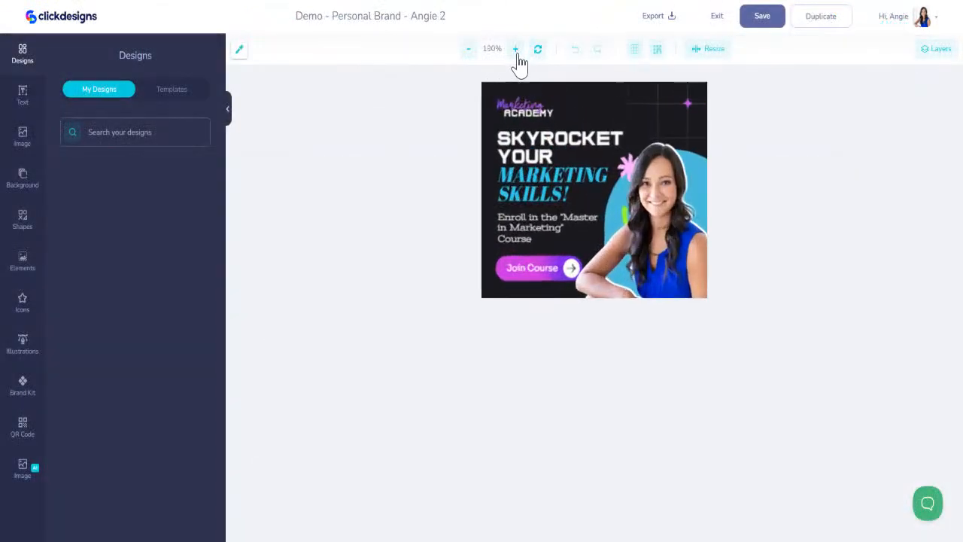
left_click(513, 107)
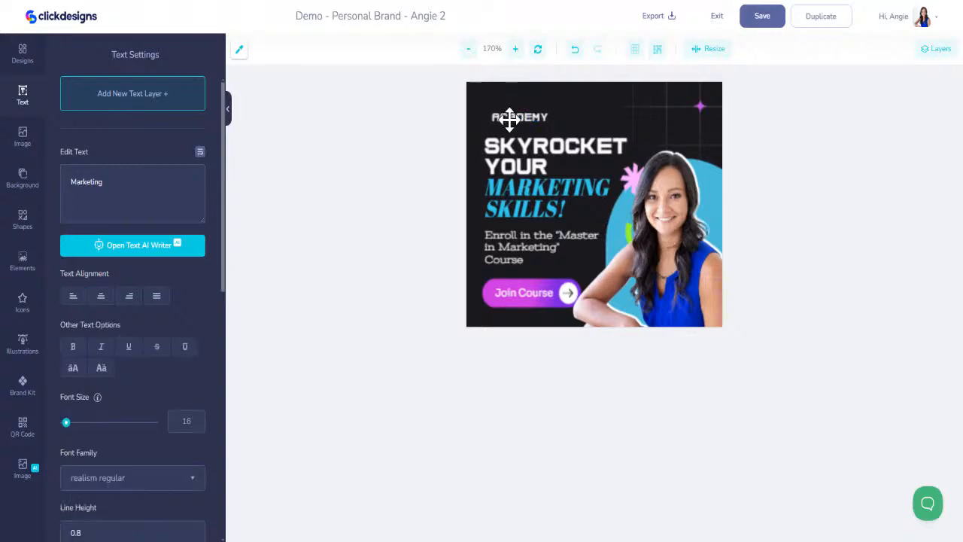
left_click(509, 116)
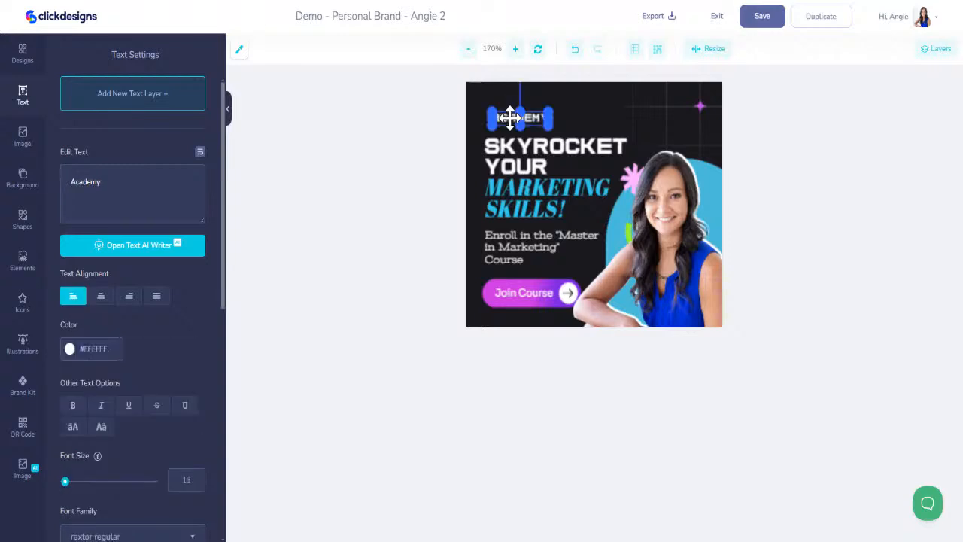
- Upload the two exported logo PNG files to the image uploads
left_click(22, 143)
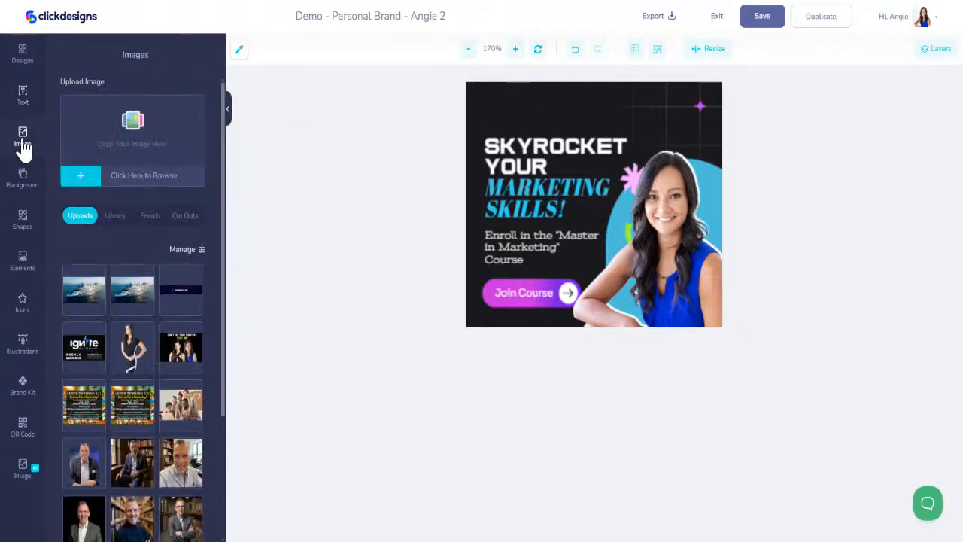
left_click(109, 148)
key("Escape")
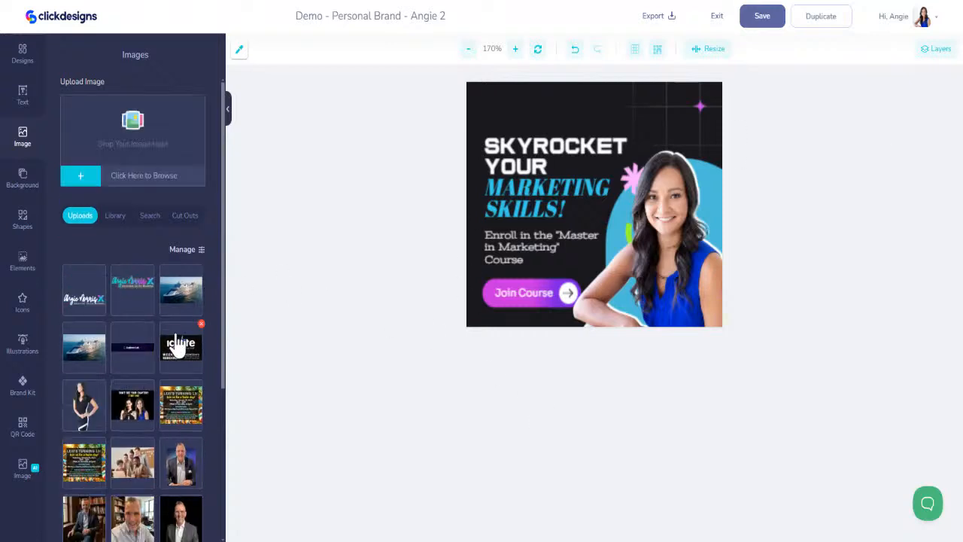
- Insert the gray-backed gradient logo, scale it down and place it above the "Skyrocket Your" headline
left_click(133, 293)
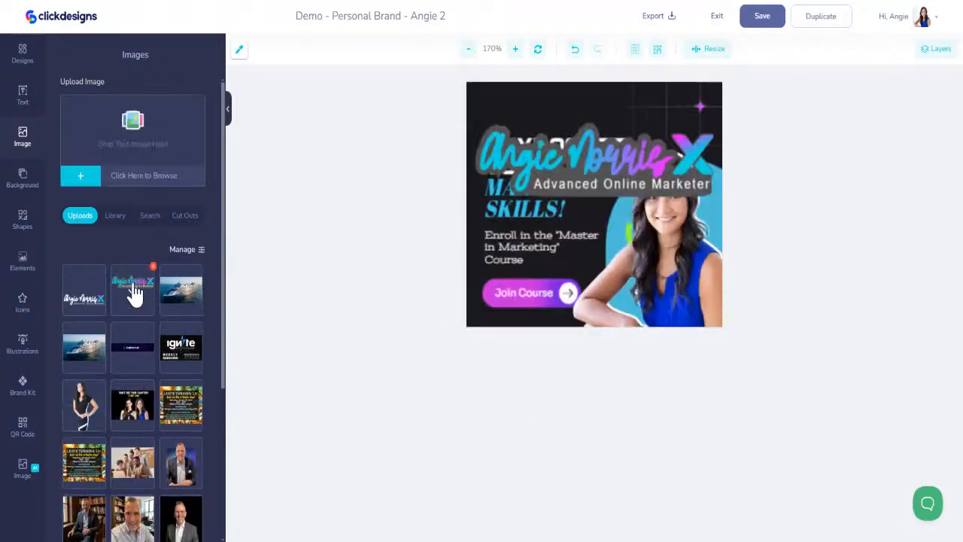
left_click(560, 148)
left_click_drag(474, 119, 510, 103)
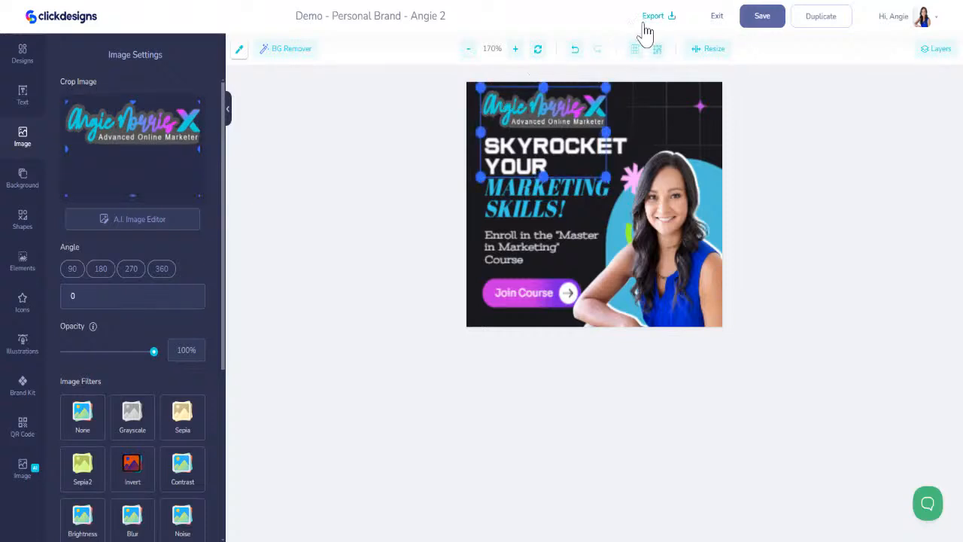
- Save the ad design with the new logo and exit the editor
double_click(473, 50)
left_click(474, 50)
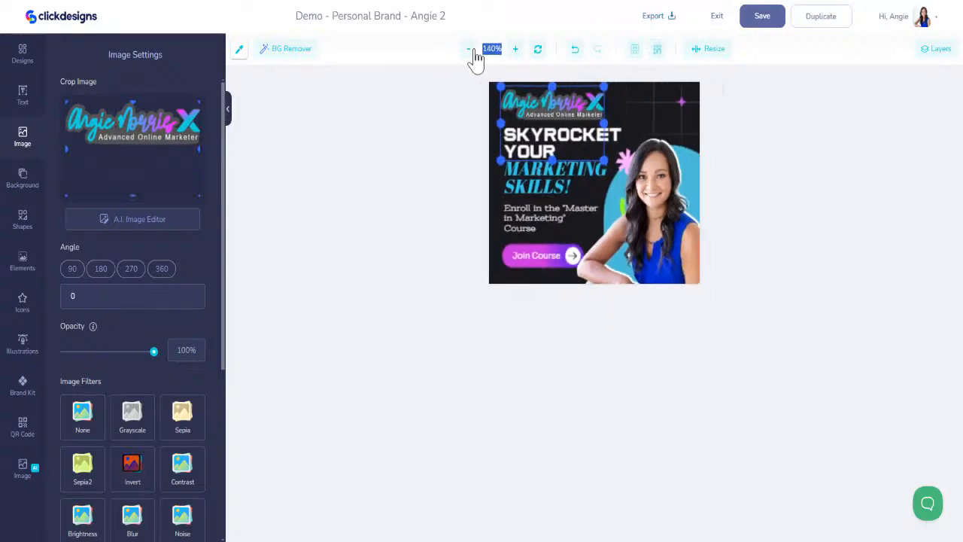
left_click(474, 50)
left_click(474, 50)
left_click(472, 50)
left_click(473, 50)
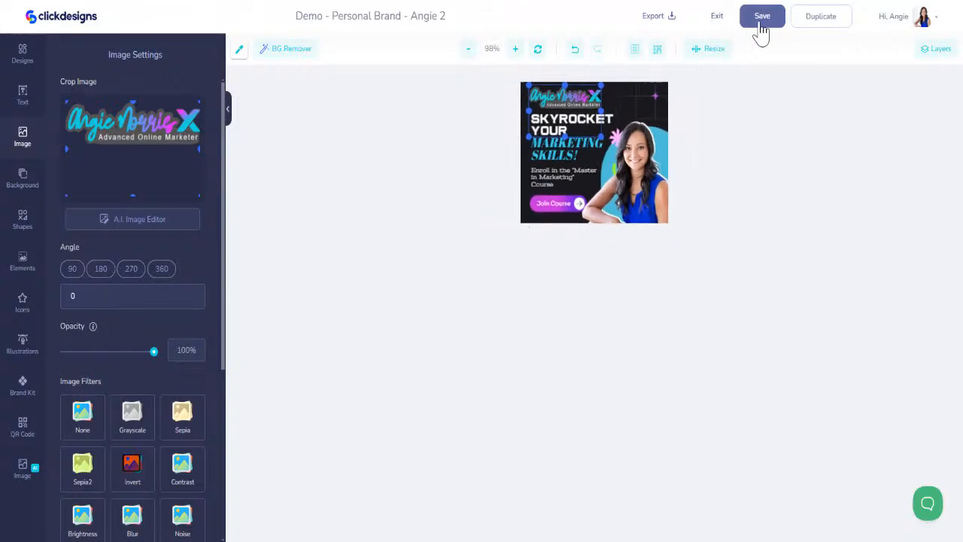
left_click(761, 23)
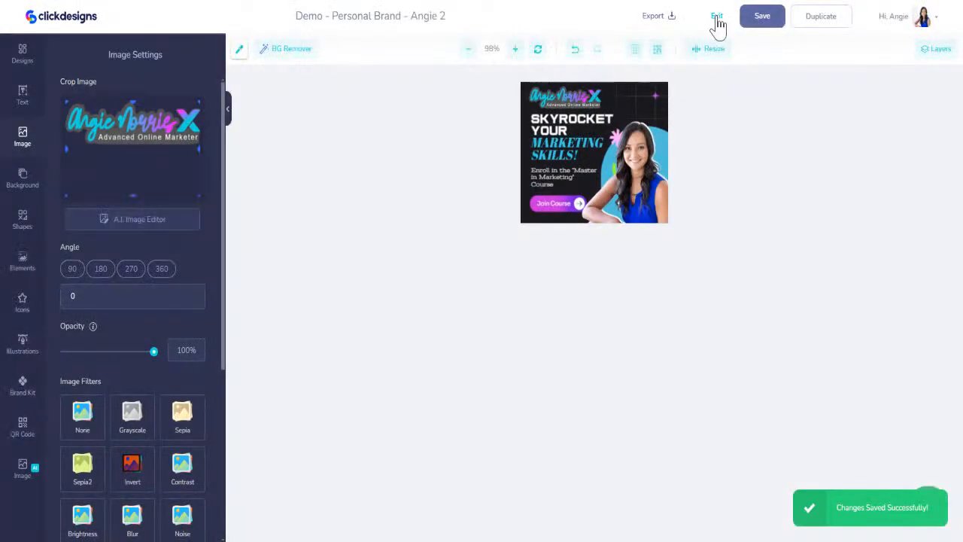
left_click(716, 17)
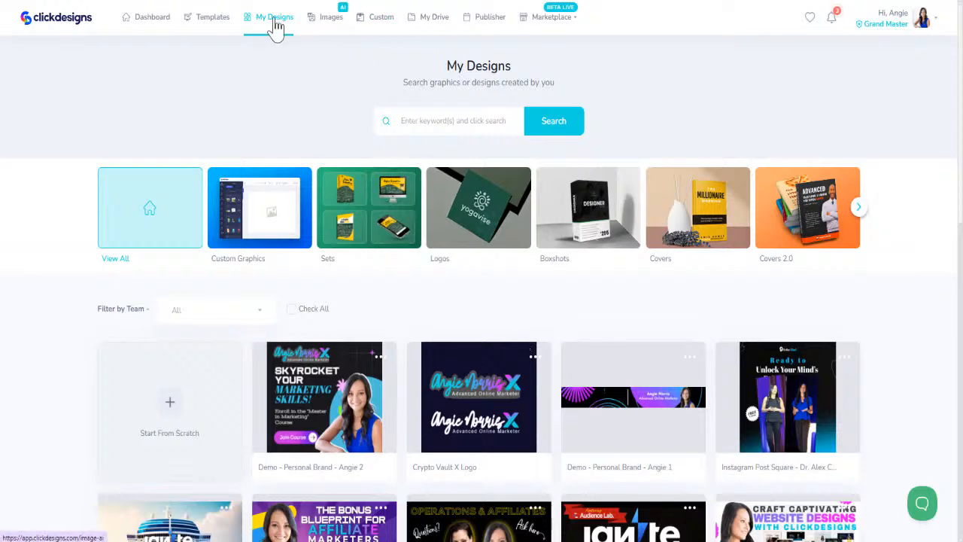
- Open the template library and examine the web page category with opt-in, sales and landing page templates
left_click(209, 29)
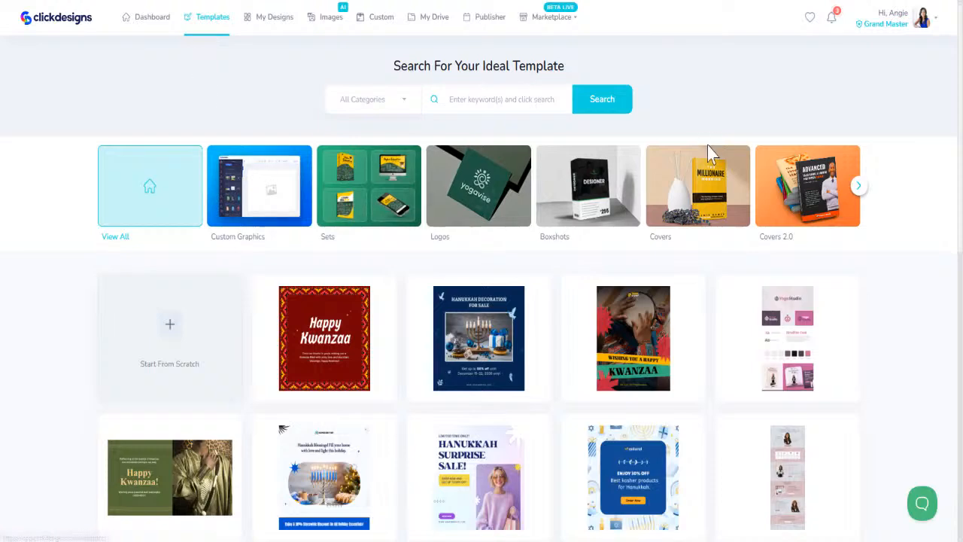
left_click(859, 188)
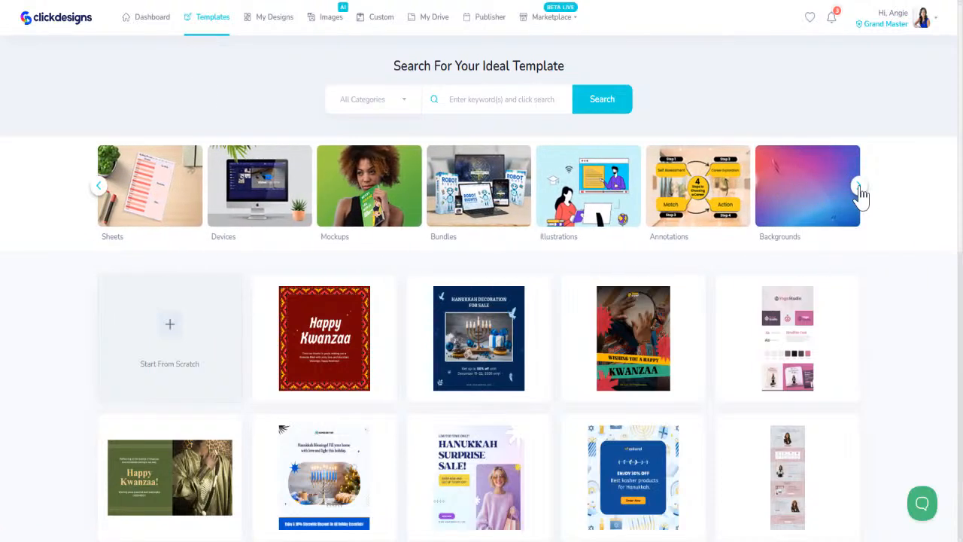
left_click(859, 188)
left_click(485, 203)
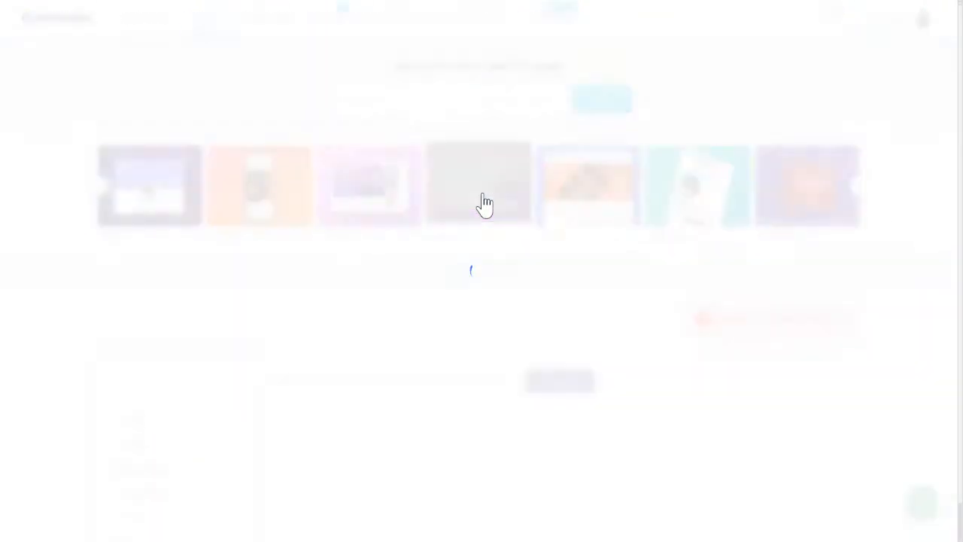
scroll(517, 503, "down", 5)
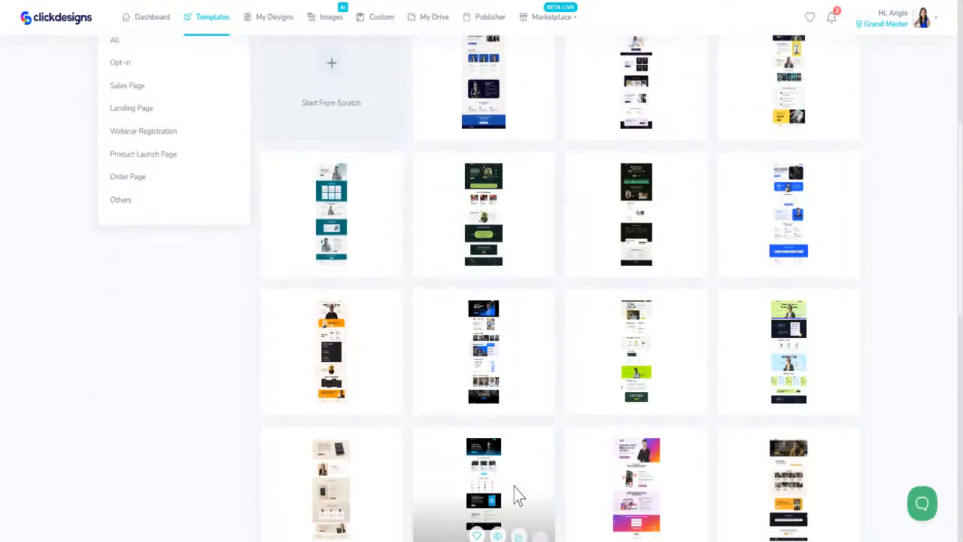
- Choose the dark sales page template and open the Master in Marketing header page block from the saved page designs for editing
scroll(555, 458, "down", 9)
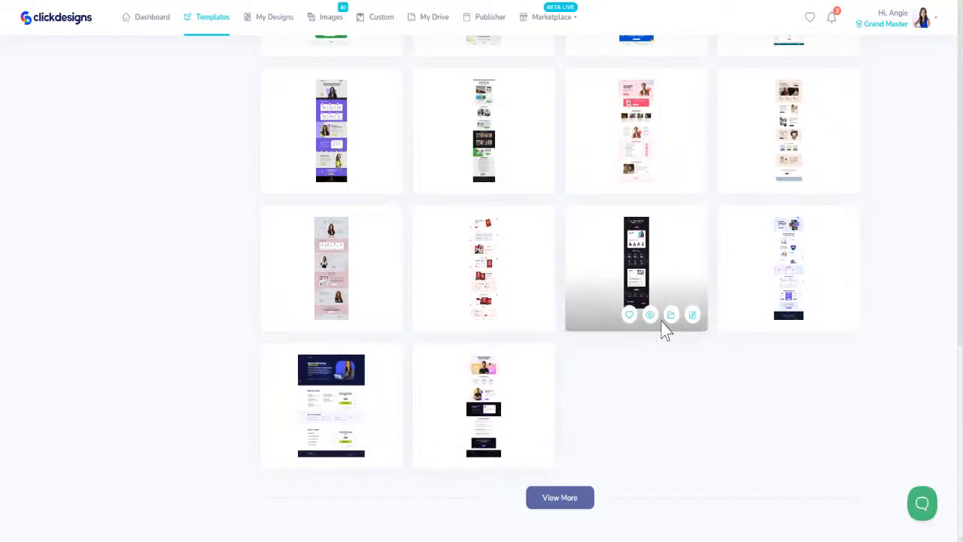
left_click(692, 314)
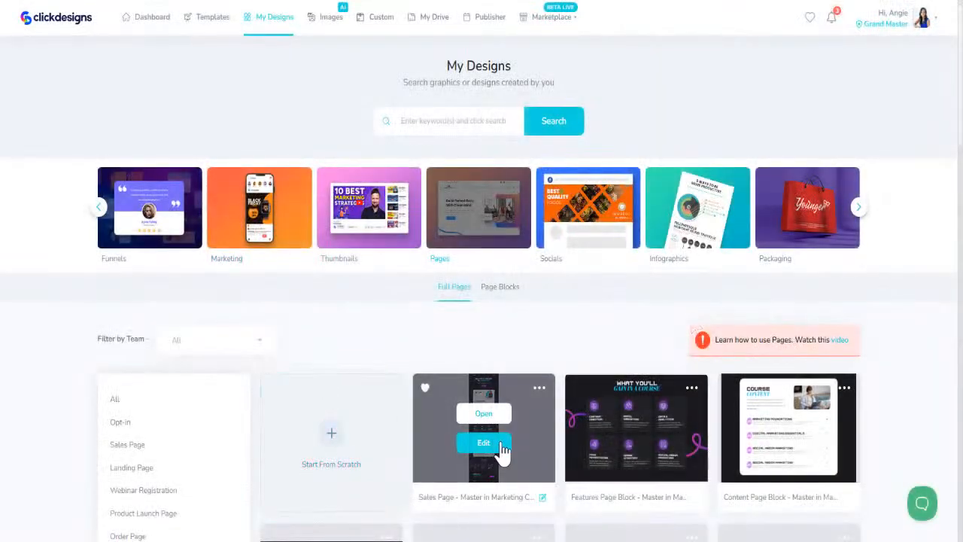
scroll(649, 446, "down", 2)
scroll(649, 445, "down", 2)
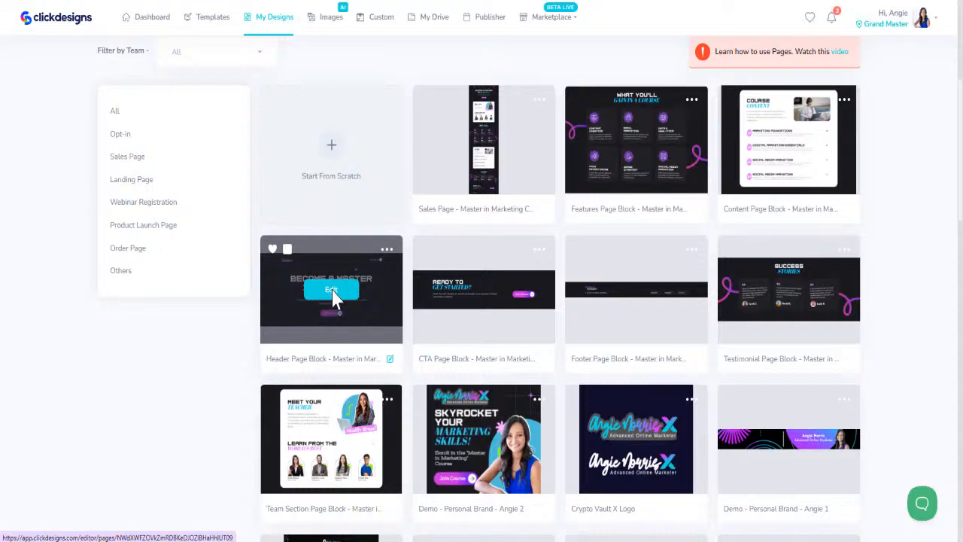
left_click(331, 290)
- Remove the header's existing logo and insert the gray-backed gradient logo in the banner's upper-left corner
left_click(399, 111)
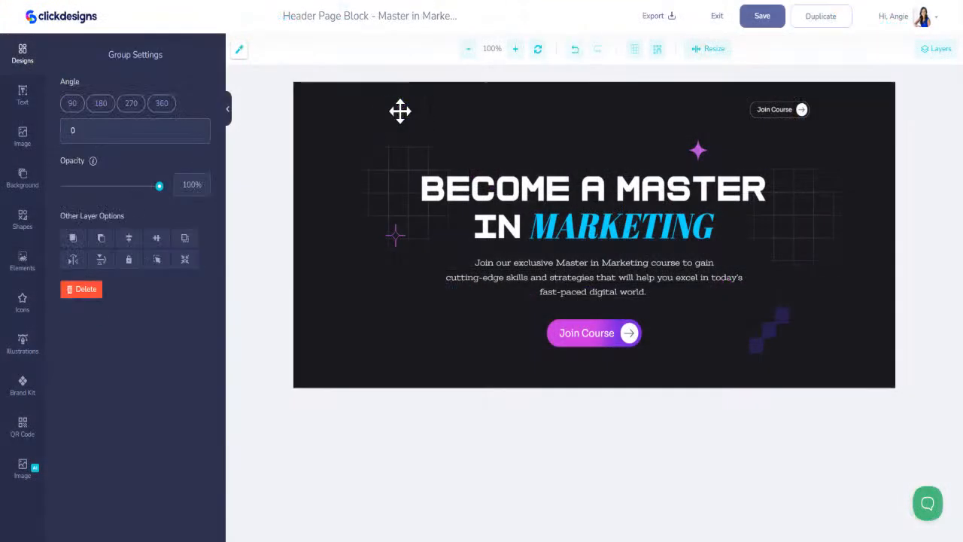
left_click(28, 143)
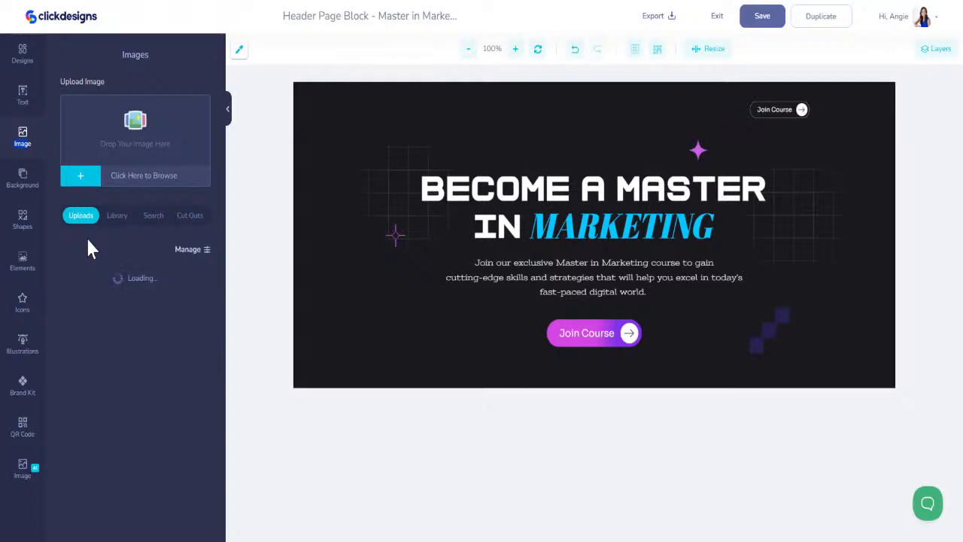
left_click(133, 286)
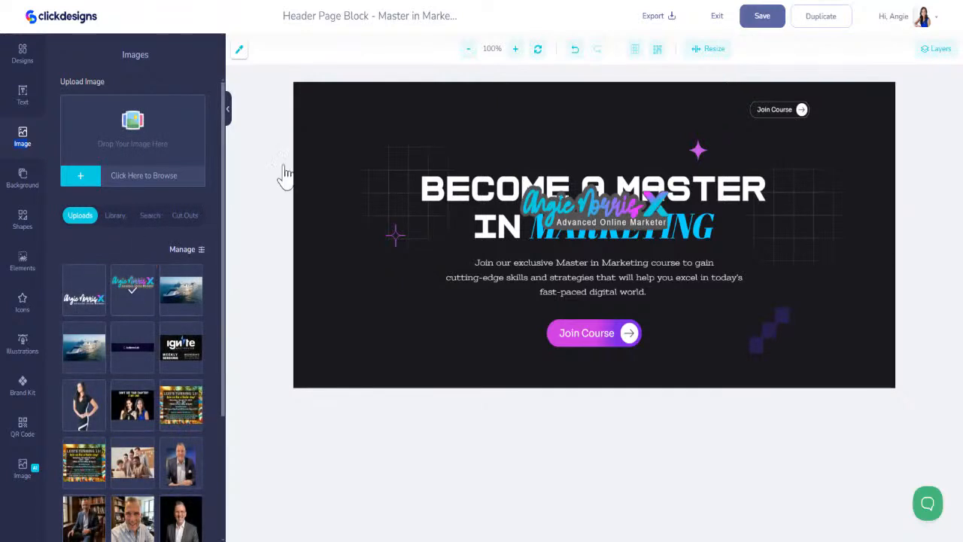
left_click_drag(522, 159, 385, 106)
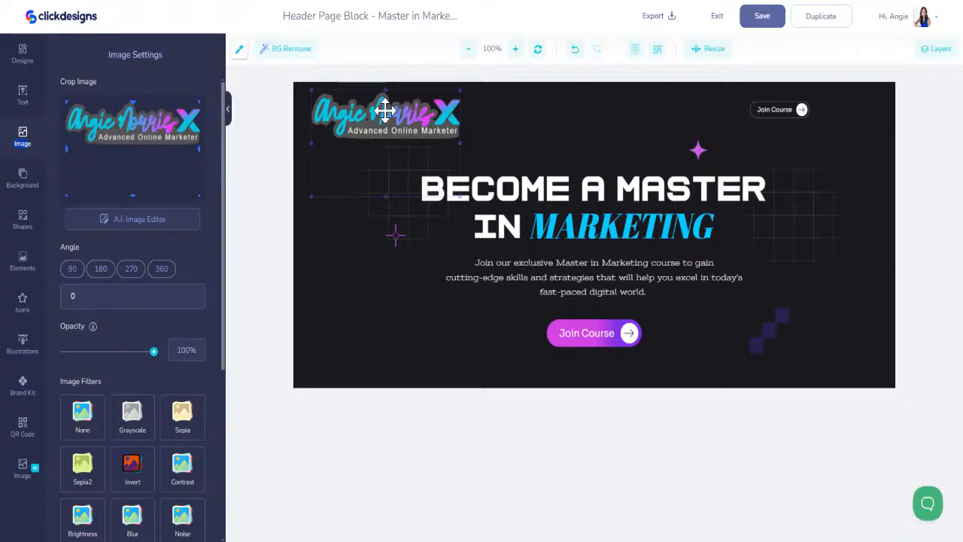
- Scale the inserted logo down to about two thirds and position it clear of the headline, level with the small Join Course button
left_click(461, 198)
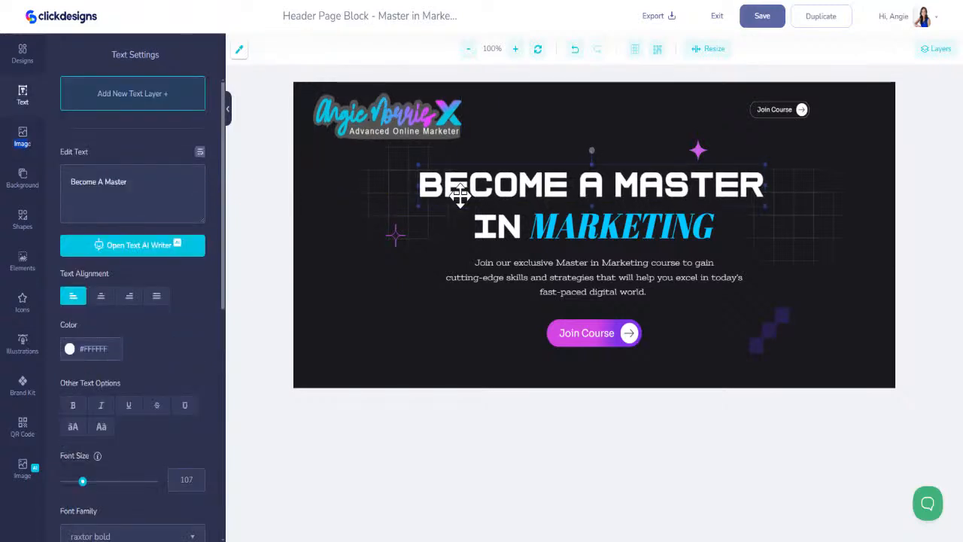
left_click(426, 124)
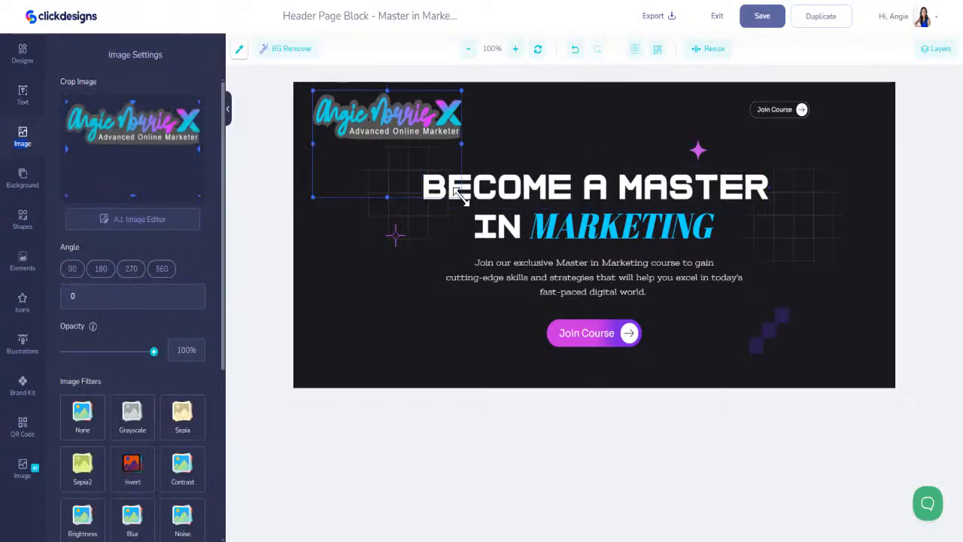
left_click_drag(462, 196, 413, 161)
left_click_drag(388, 112, 399, 117)
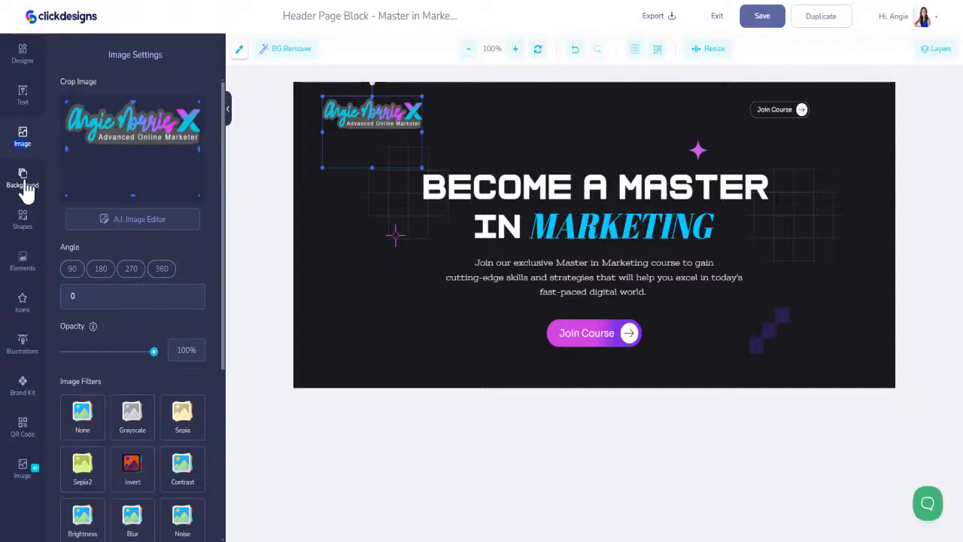
- Insert the uploaded cut-out portrait of the woman in the black dress and place it at the banner's right edge
left_click(25, 188)
left_click(32, 149)
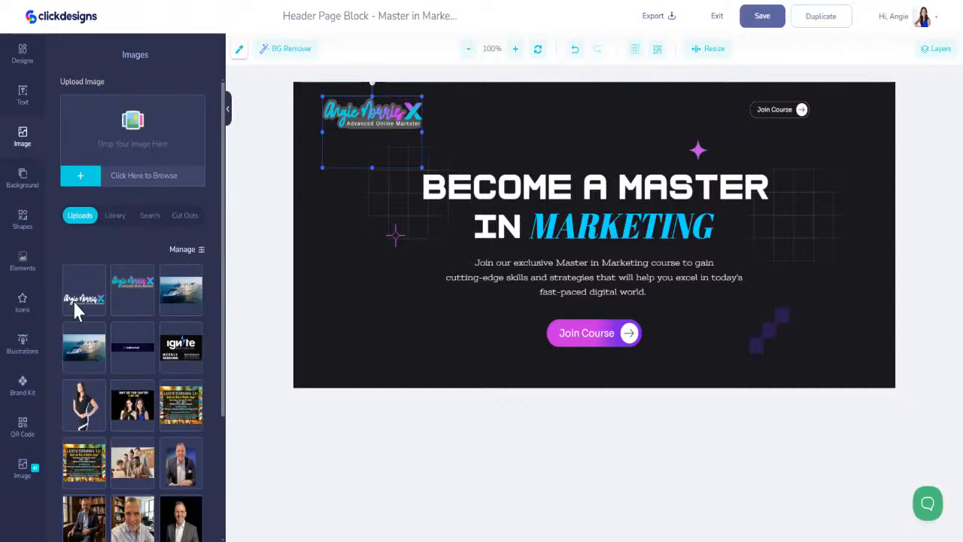
left_click(84, 404)
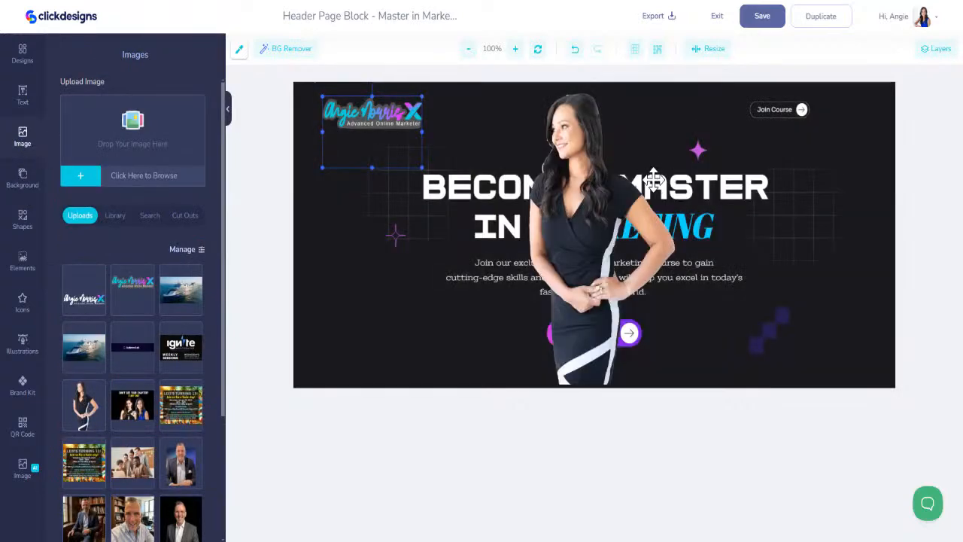
left_click_drag(653, 179, 796, 235)
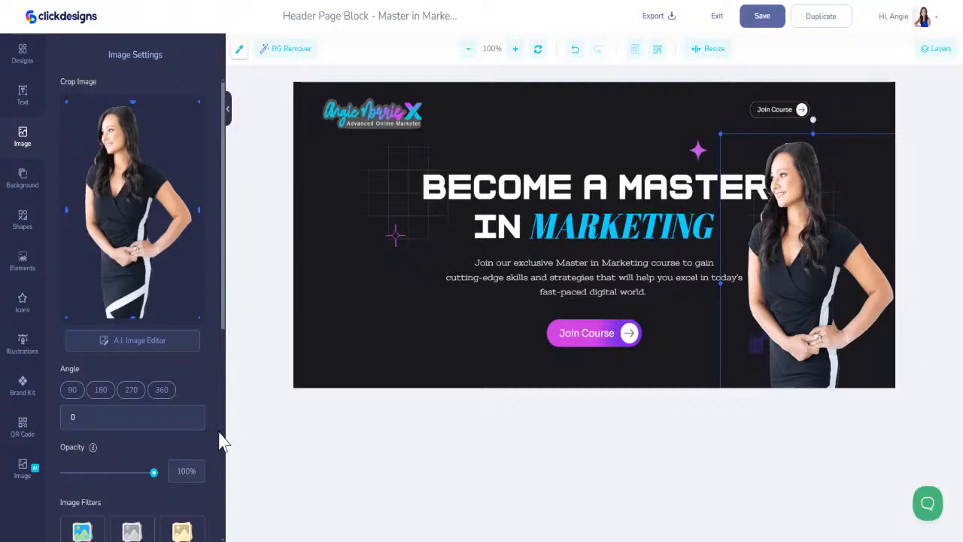
- Duplicate the portrait and move the copy to the middle of the banner
scroll(187, 492, "down", 5)
left_click(183, 518)
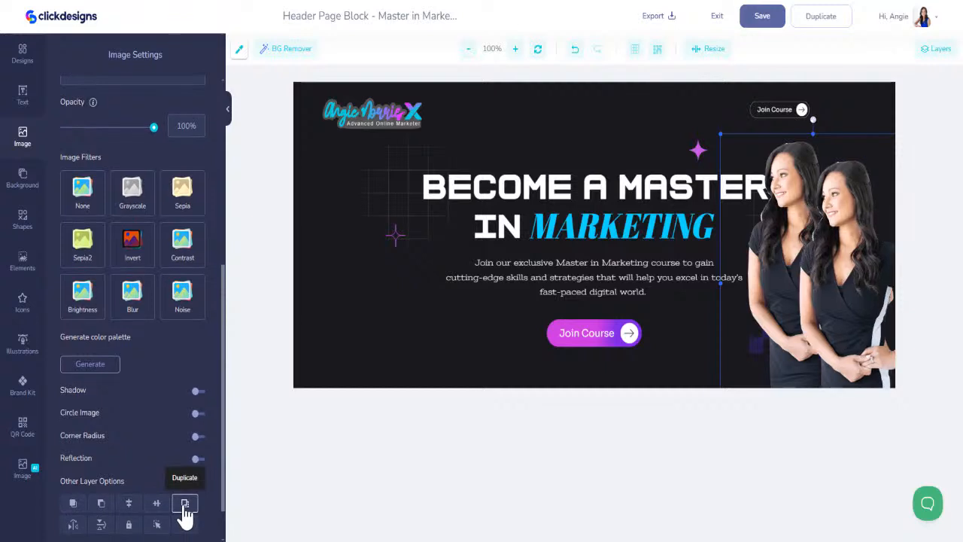
left_click_drag(819, 259, 569, 236)
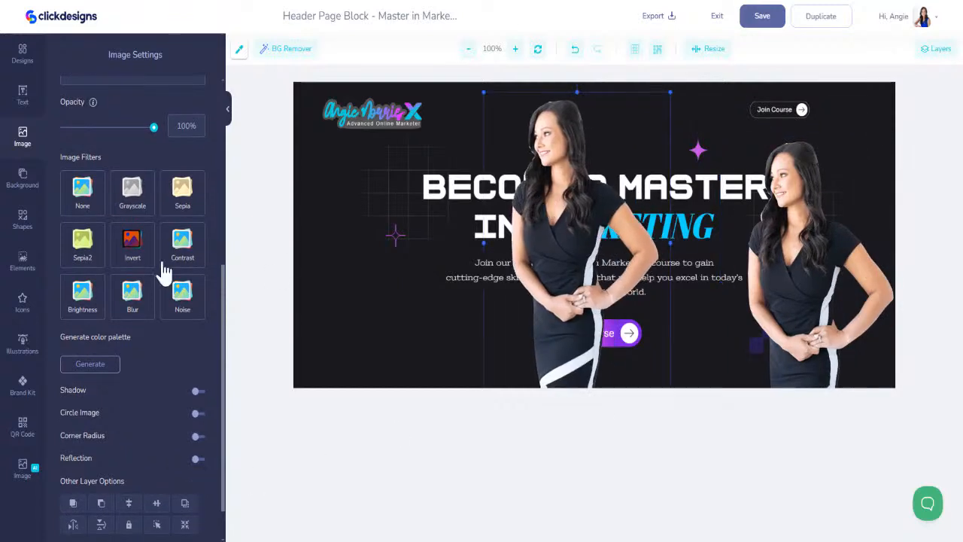
- Turn the duplicate portrait into a solid white silhouette with the Brightness and Contrast filters, lowering Brightness to its minimum
left_click(80, 296)
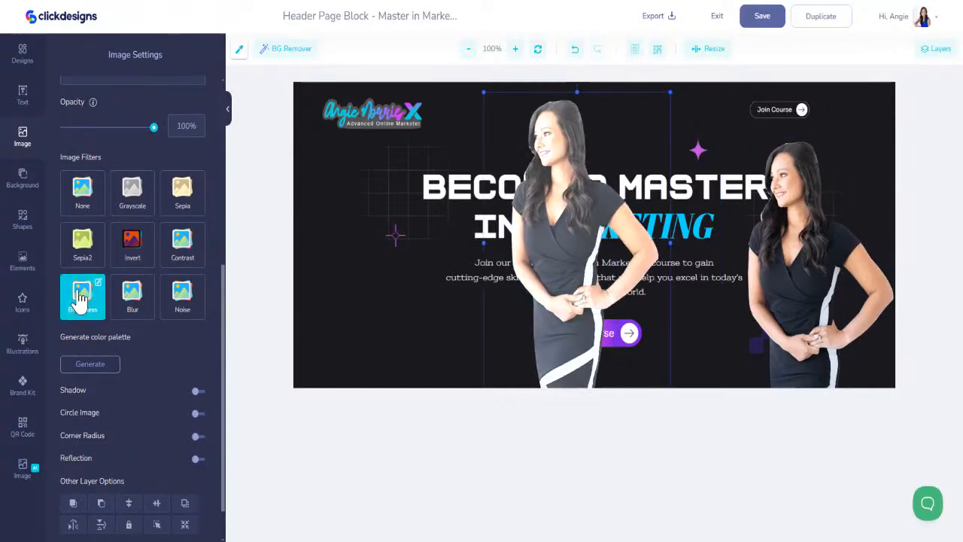
left_click(199, 240)
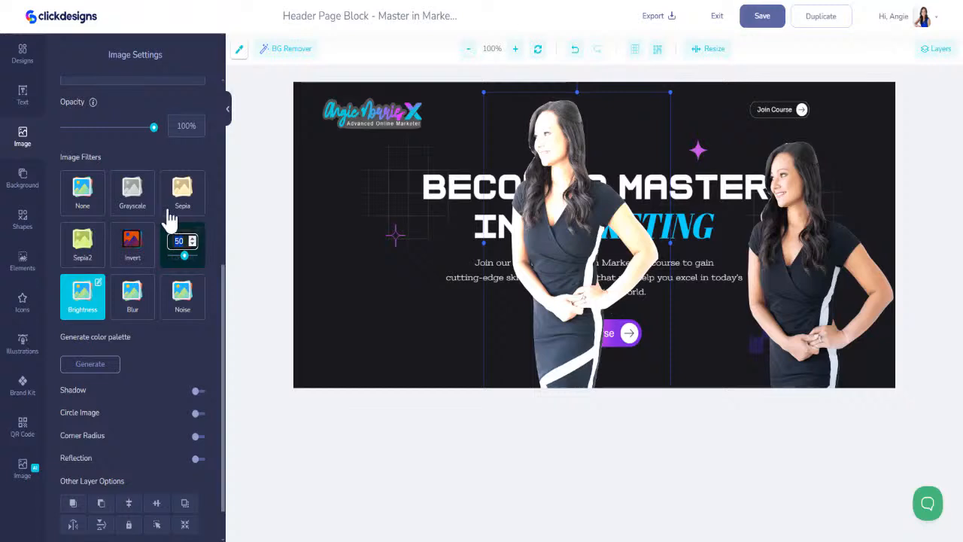
left_click(99, 290)
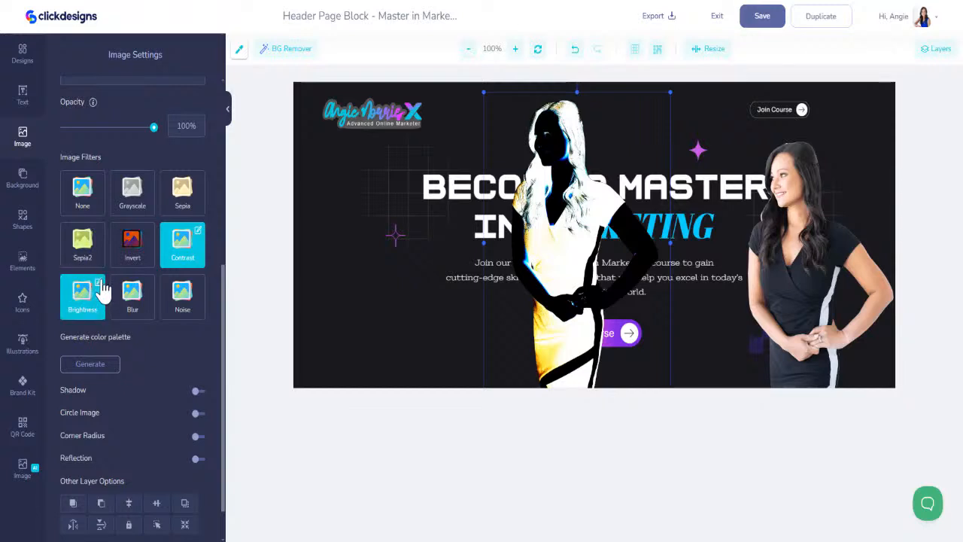
left_click(100, 286)
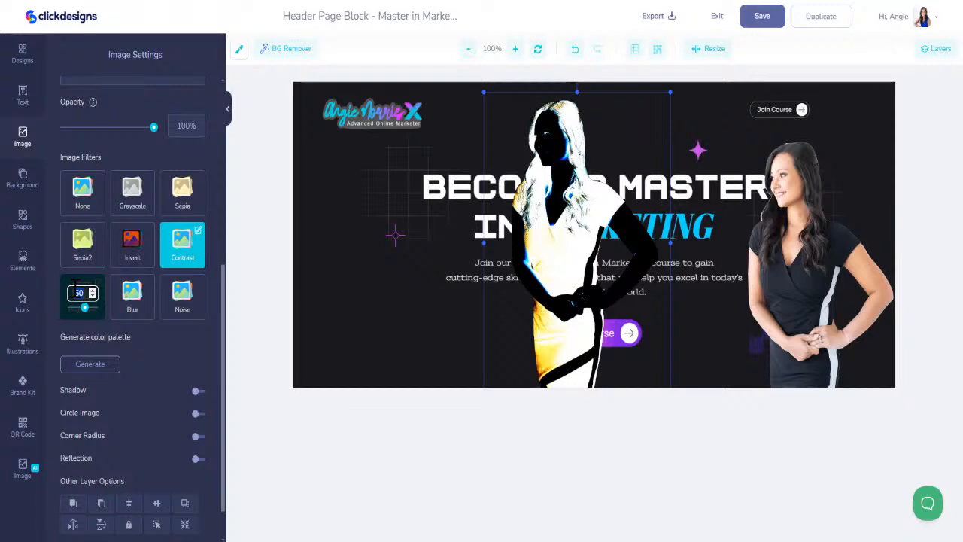
left_click_drag(84, 307, 72, 307)
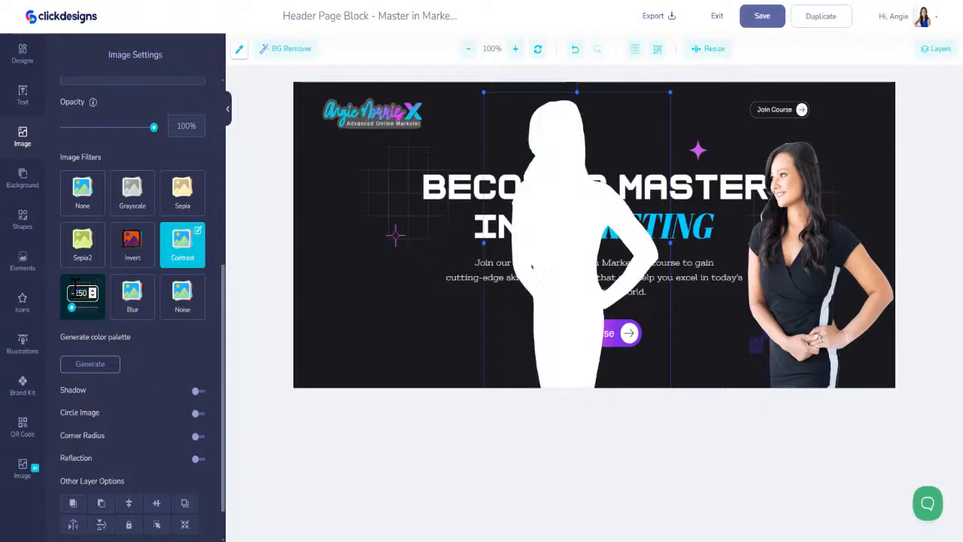
- Place the white silhouette behind the original portrait and offset the portrait slightly to form a white outline along its right side
left_click_drag(543, 236, 781, 280)
left_click(937, 49)
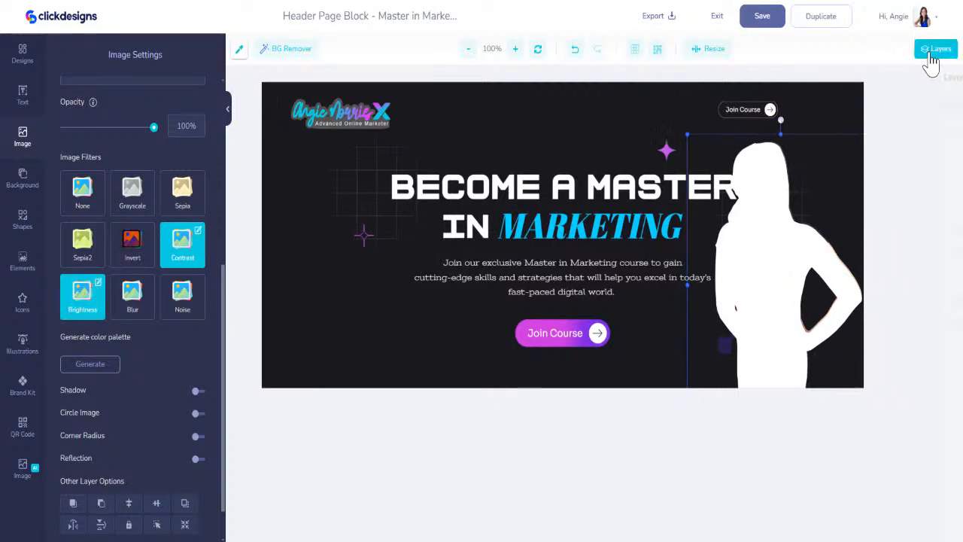
left_click(858, 131)
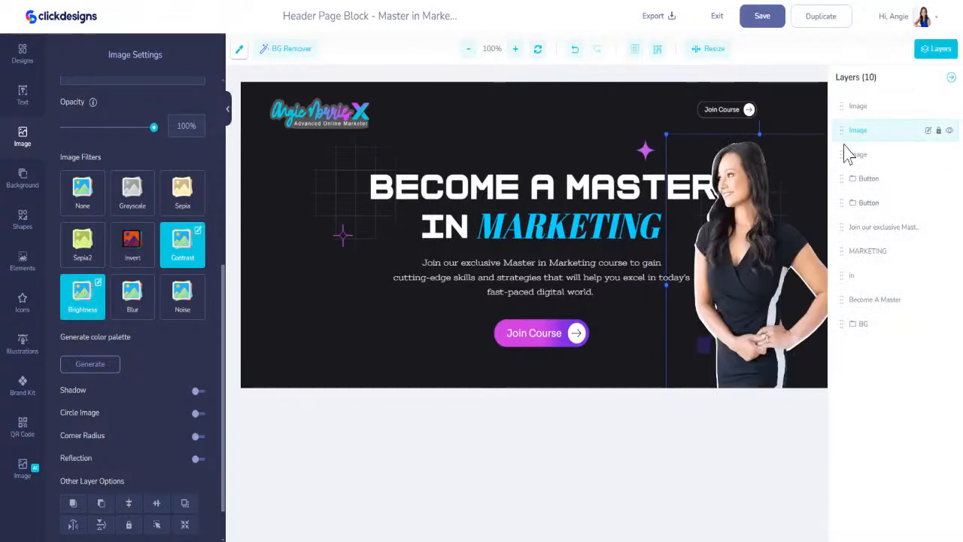
left_click(765, 271)
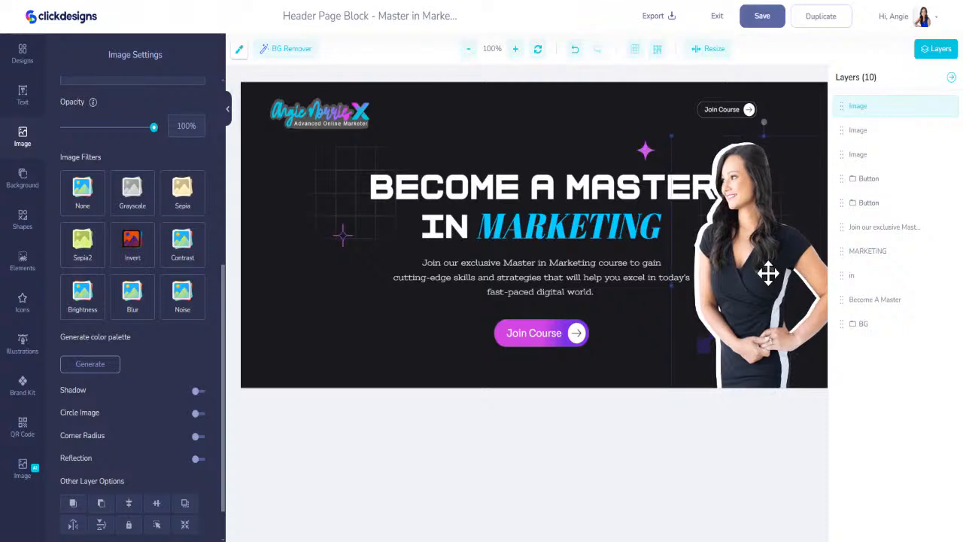
left_click_drag(766, 273, 761, 273)
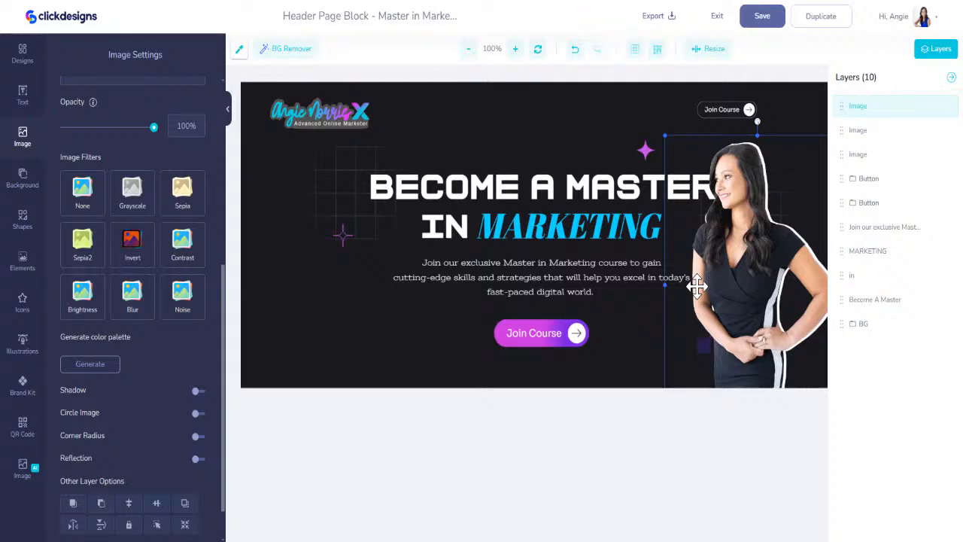
- Save the header page block, exit the editor and look over the saved designs
left_click(762, 18)
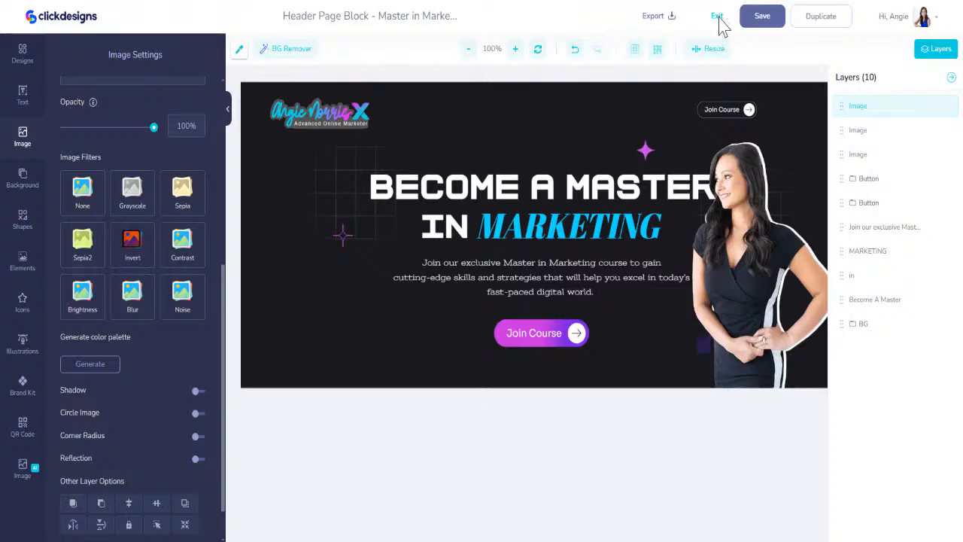
left_click(716, 17)
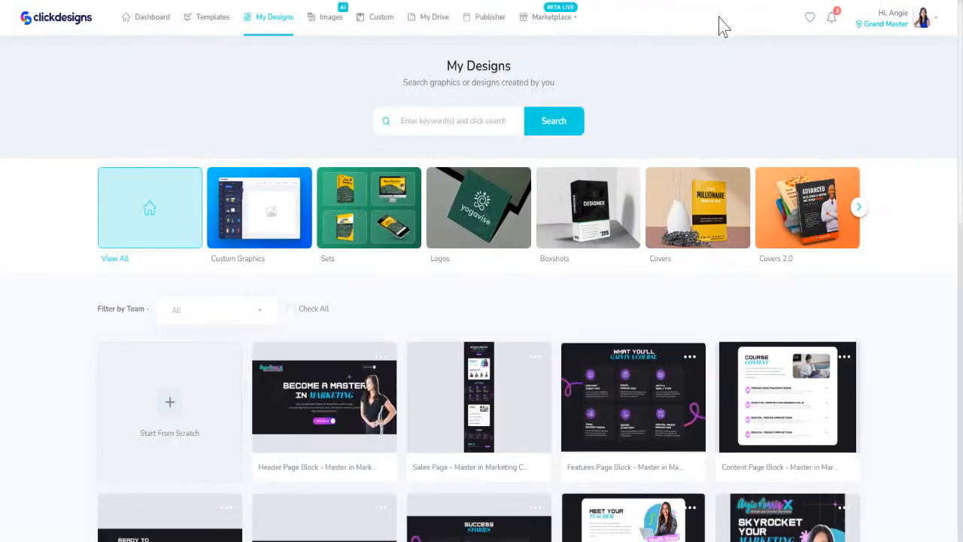
scroll(324, 316, "down", 4)
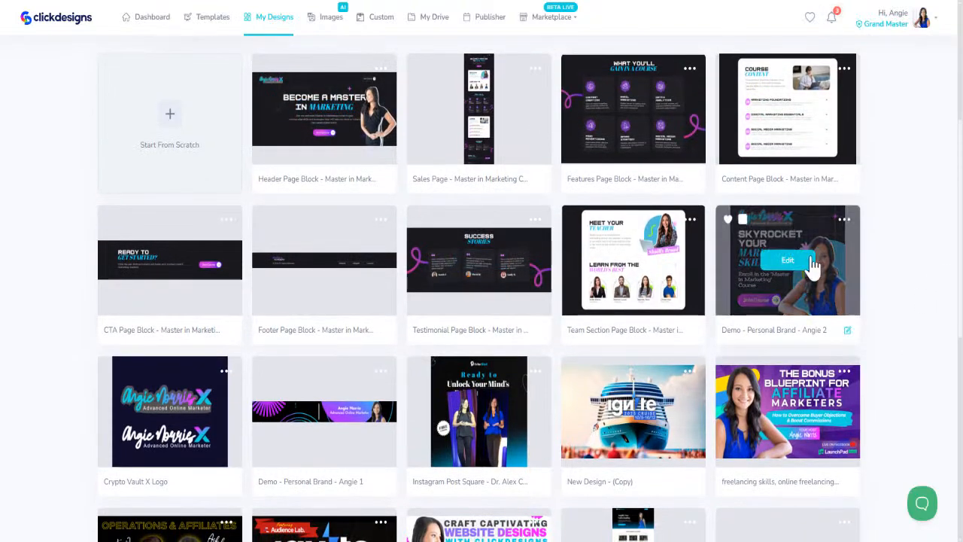
scroll(508, 261, "down", 4)
scroll(509, 261, "up", 8)
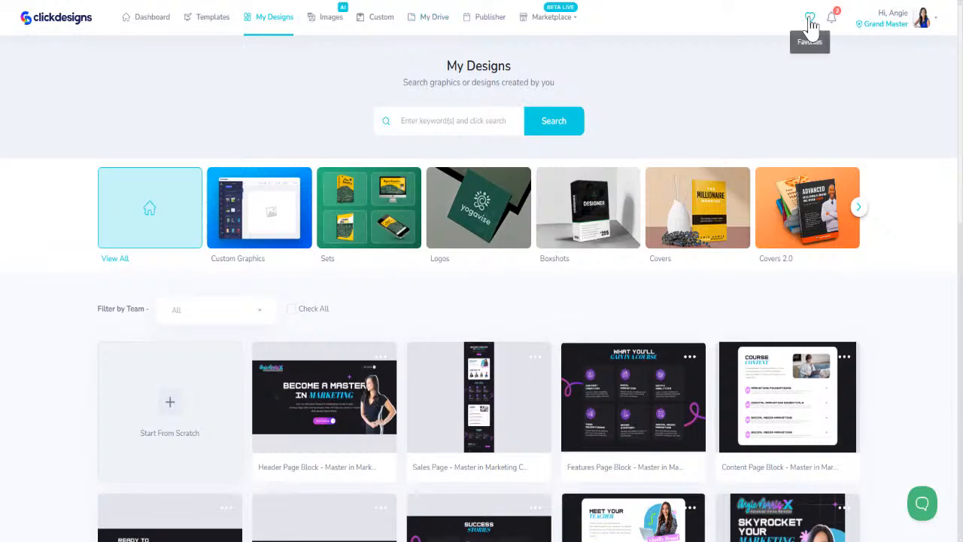
- View the favorites, return to the template library and open the teal life coaching brand board template for editing
left_click(811, 23)
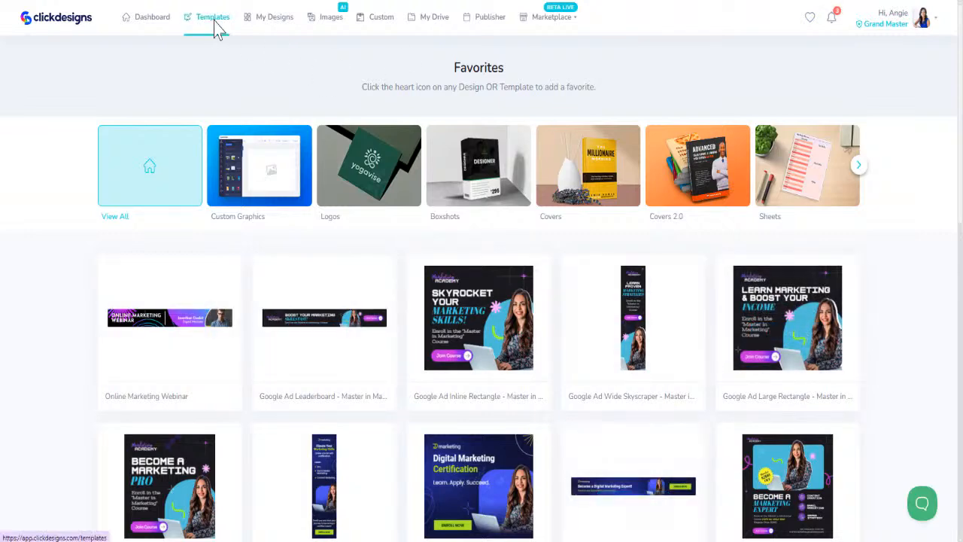
left_click(213, 23)
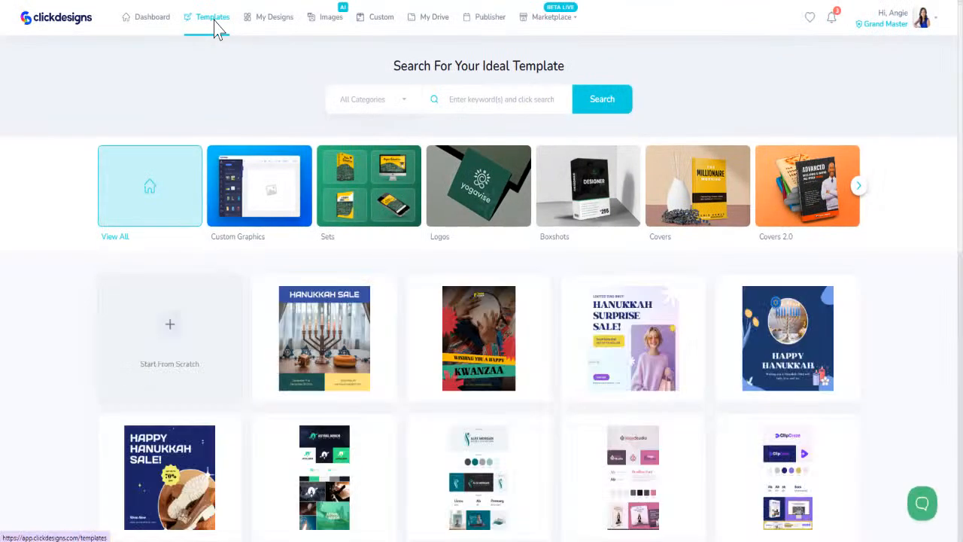
scroll(658, 452, "down", 4)
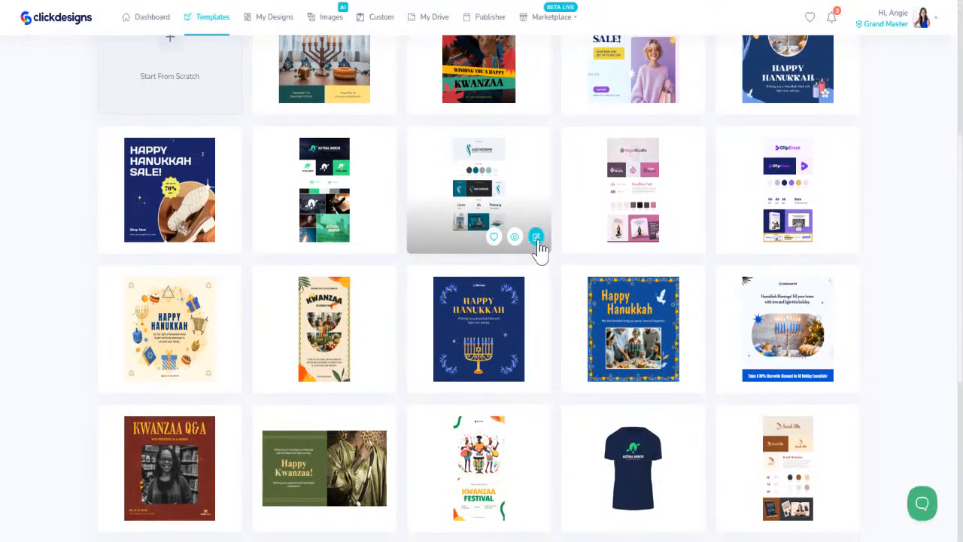
left_click(536, 238)
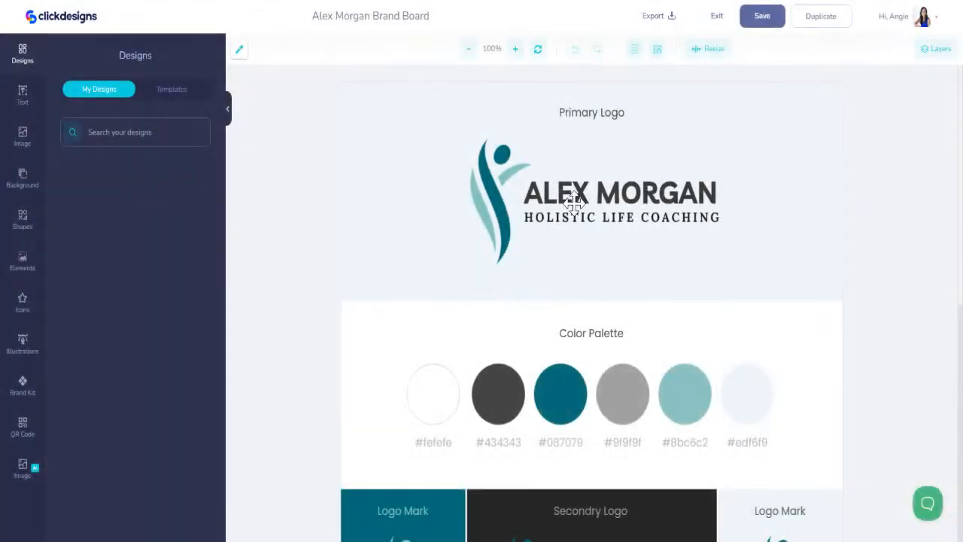
- Delete the name text, the "HOLISTIC LIFE COACHING" tagline and the figure icon from the Primary Logo section
left_click(574, 202)
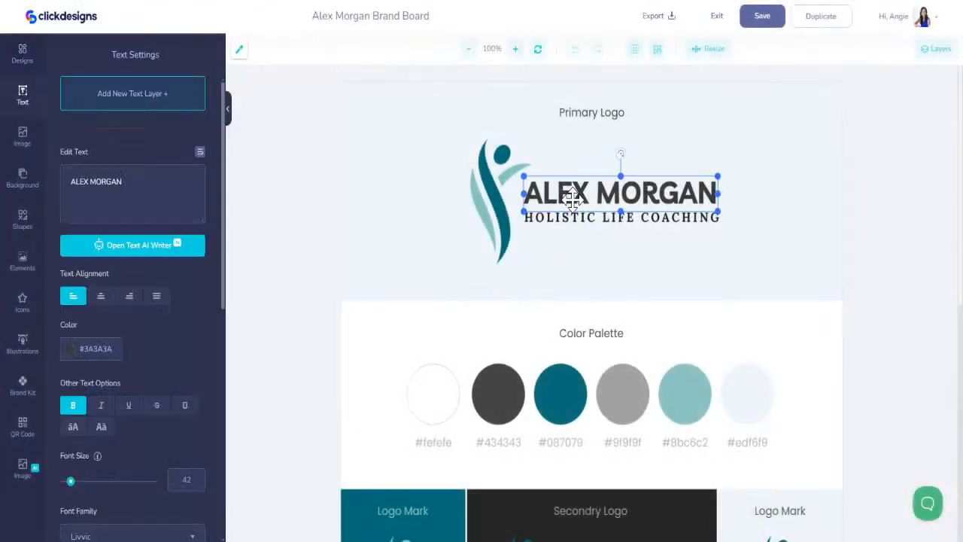
key("Delete")
left_click(574, 216)
key("Delete")
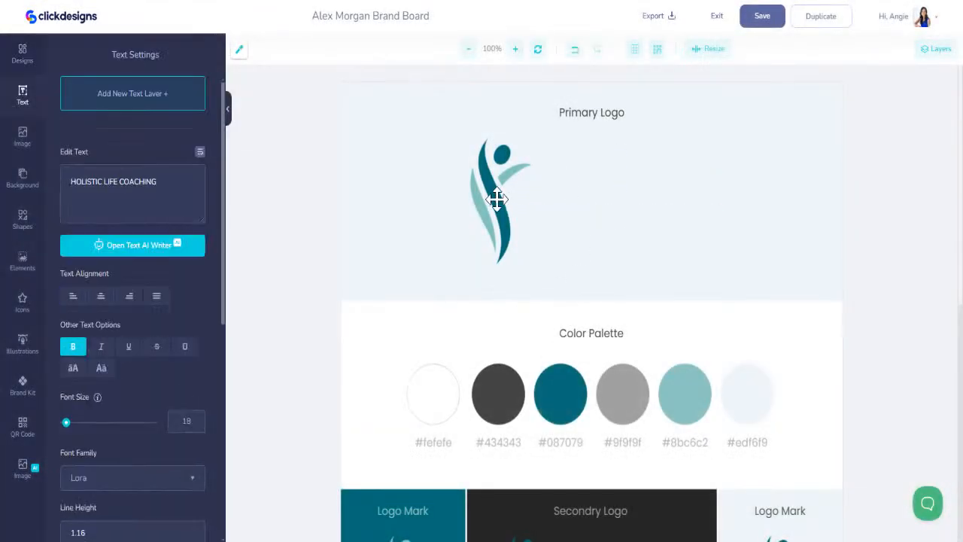
left_click(496, 196)
key("Delete")
- Place the uploaded multicolored logo in the Primary Logo section, crop away its empty lower area and move it up beneath the heading
left_click(27, 147)
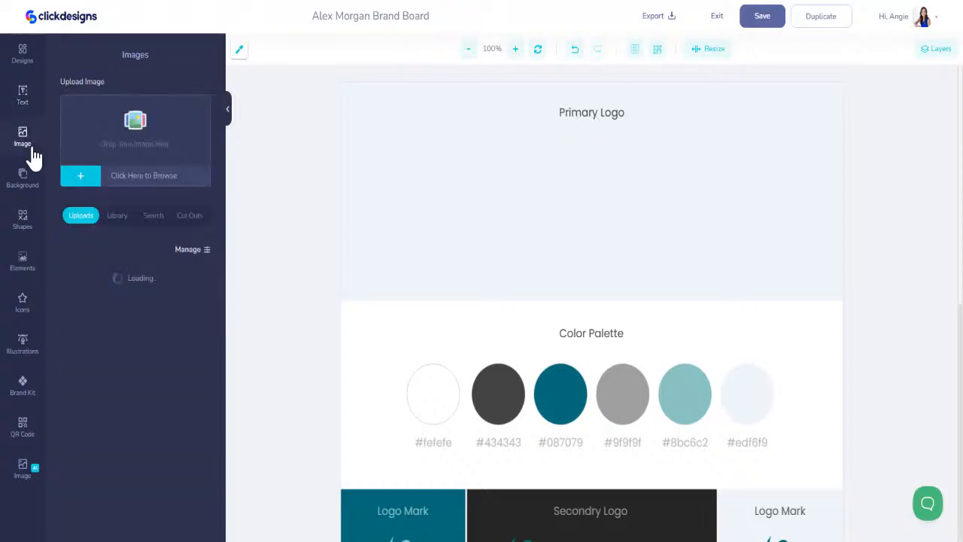
left_click_drag(129, 286, 602, 182)
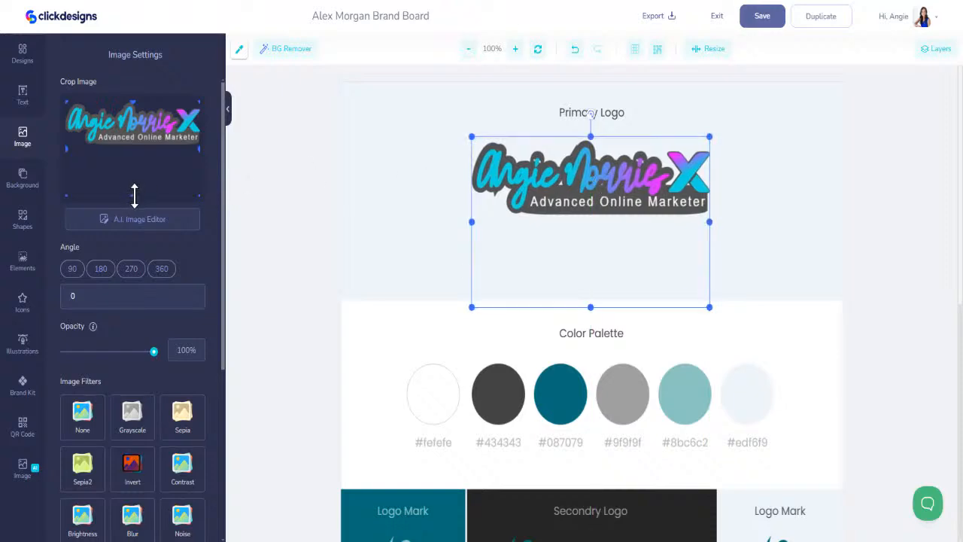
left_click_drag(134, 155, 134, 153)
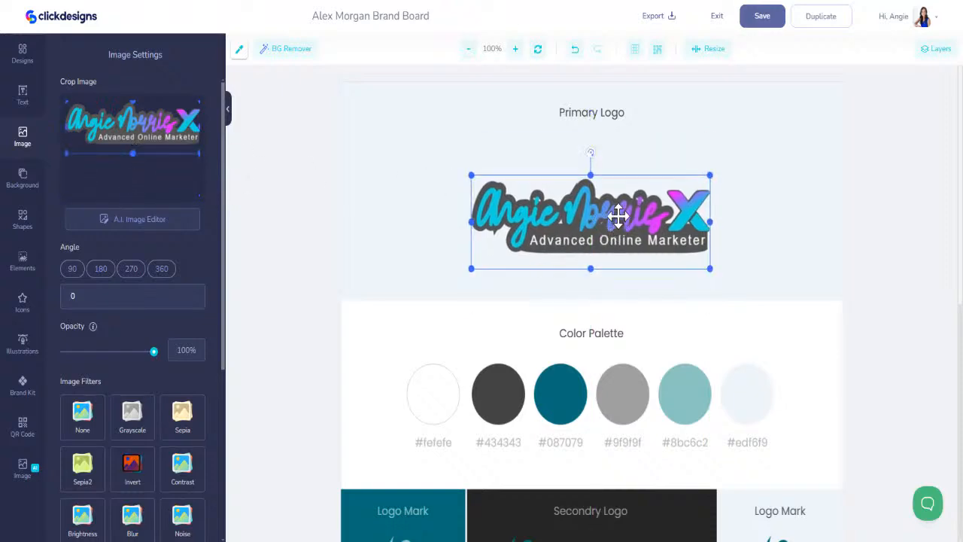
left_click_drag(616, 215, 617, 187)
- Recolor the dark #434343 palette swatch with the cyan sampled from the logo's X, #12D6DF
left_click(507, 394)
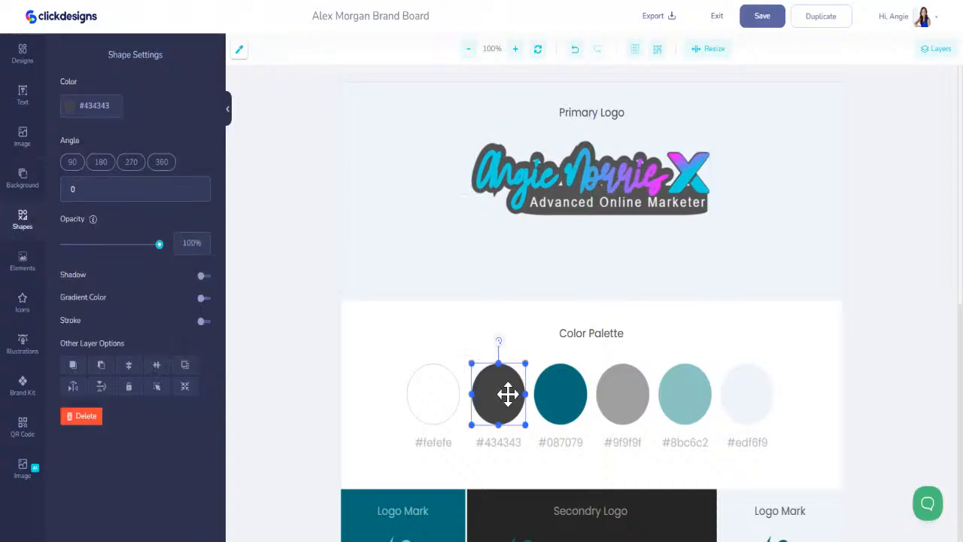
left_click(241, 53)
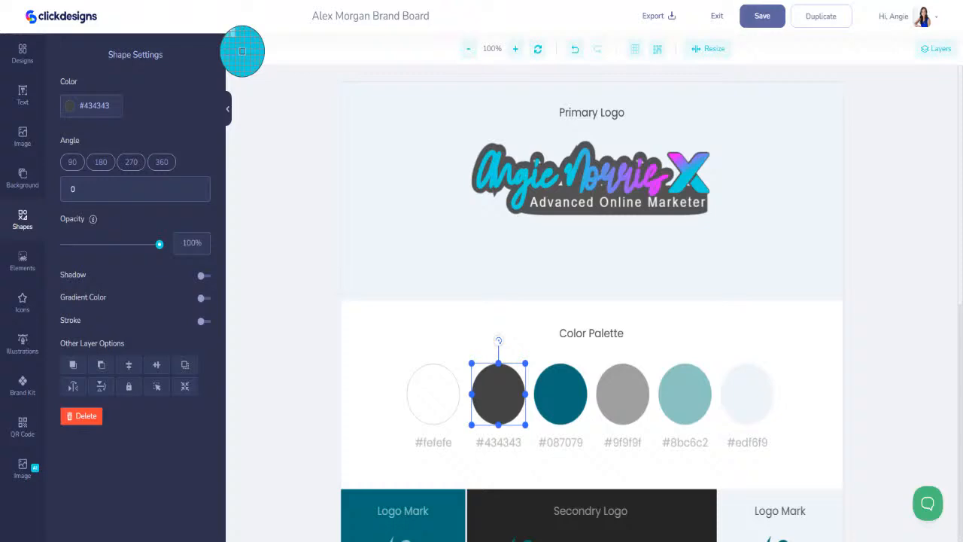
left_click(682, 182)
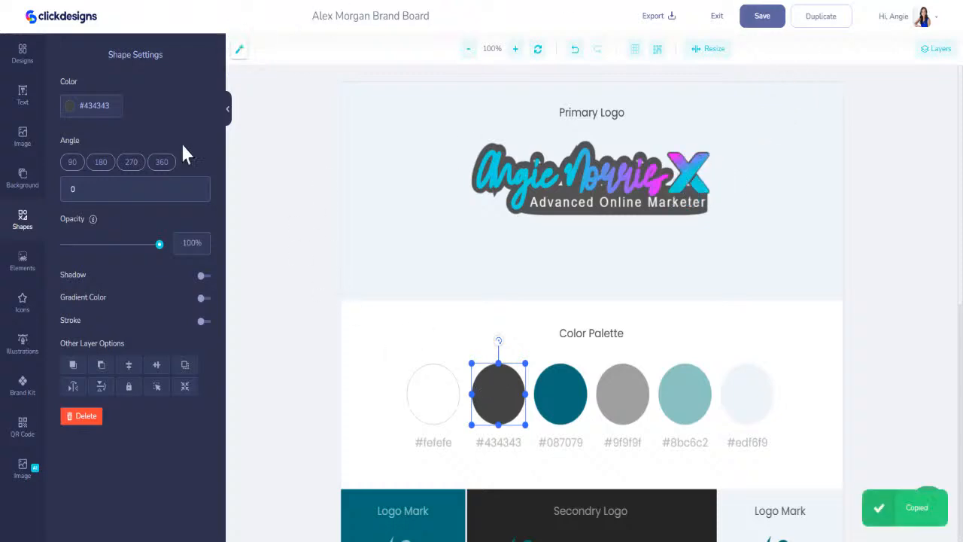
left_click(89, 106)
key("ctrl+v")
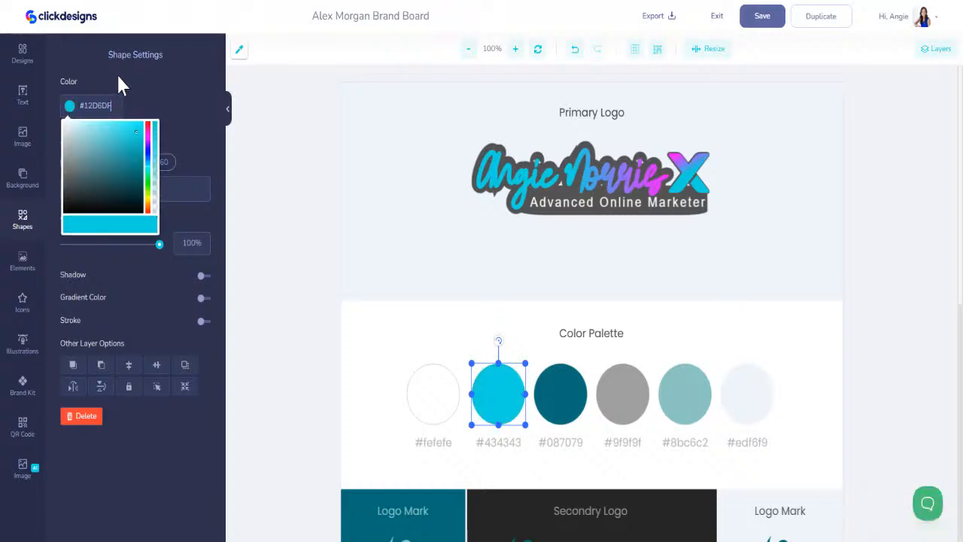
- Recolor the teal #087079 palette swatch with the logo's sampled magenta, #D32EFA, and change the label beneath it to #d32efa
left_click(238, 51)
left_click(237, 53)
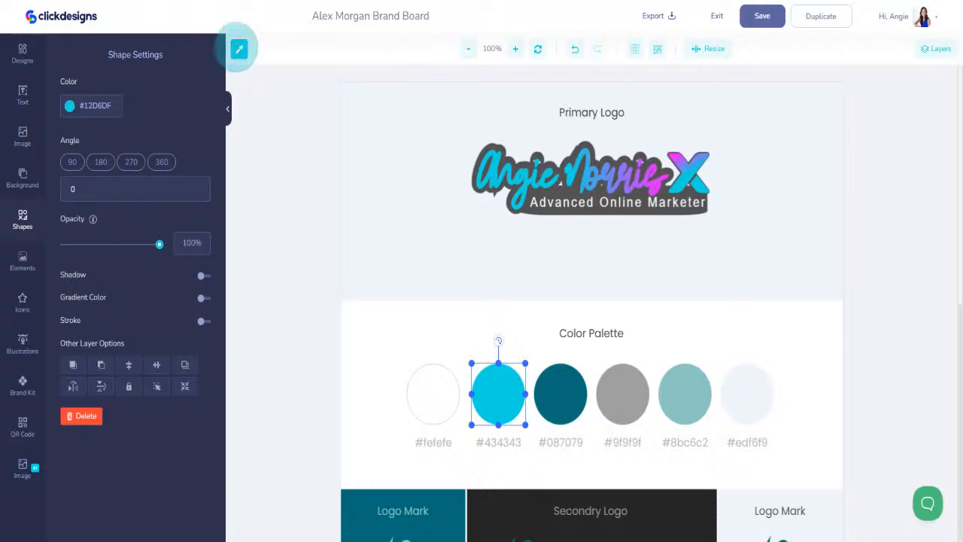
left_click(651, 183)
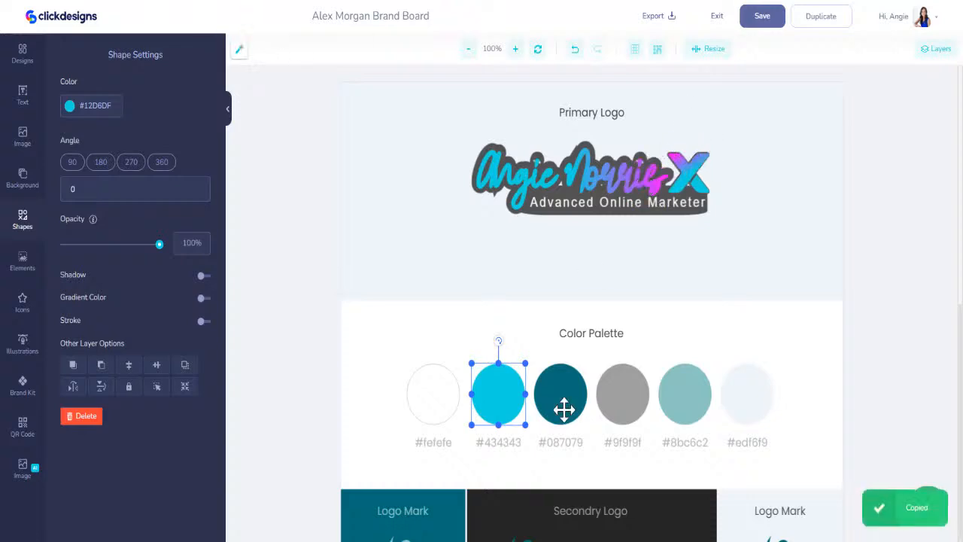
left_click(560, 395)
left_click(103, 119)
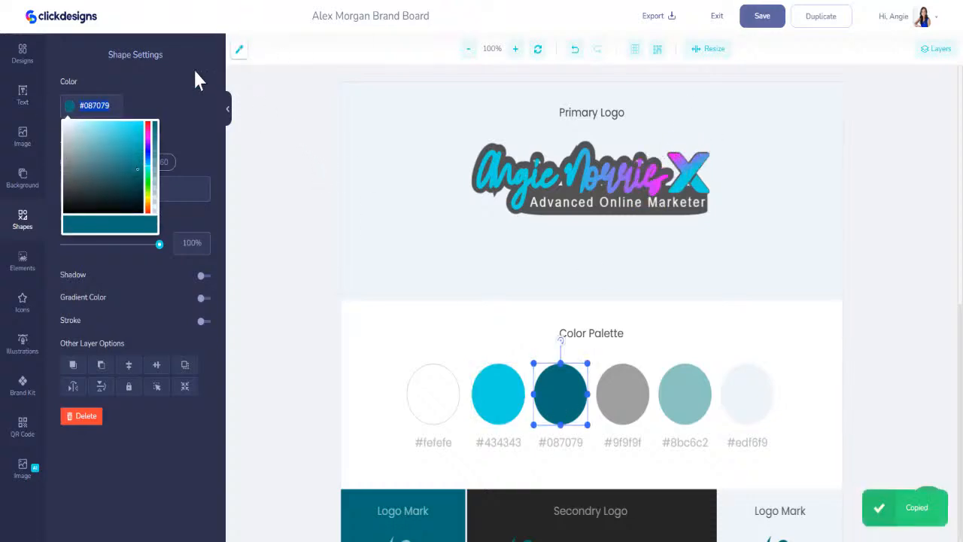
key("ctrl+v")
left_click_drag(128, 106, 69, 106)
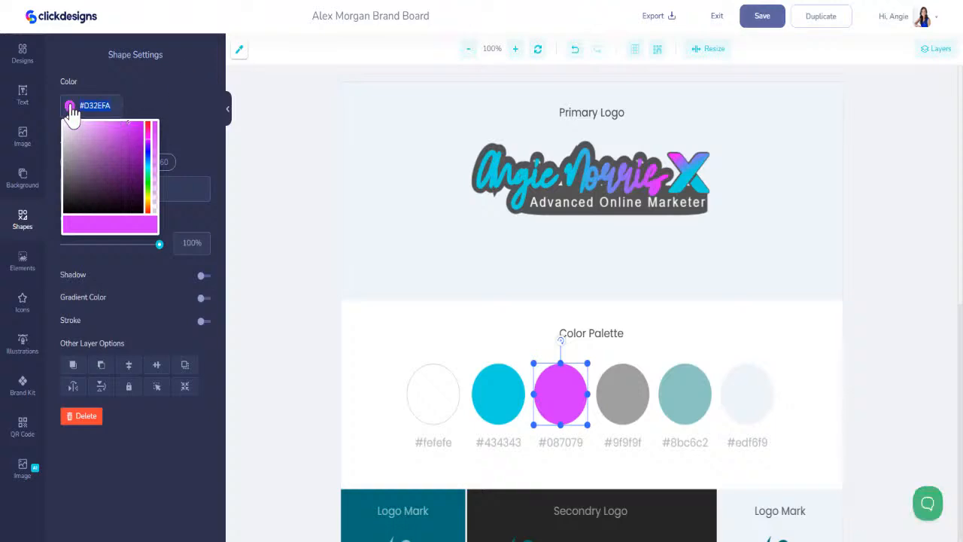
left_click(575, 441)
left_click_drag(69, 181, 83, 180)
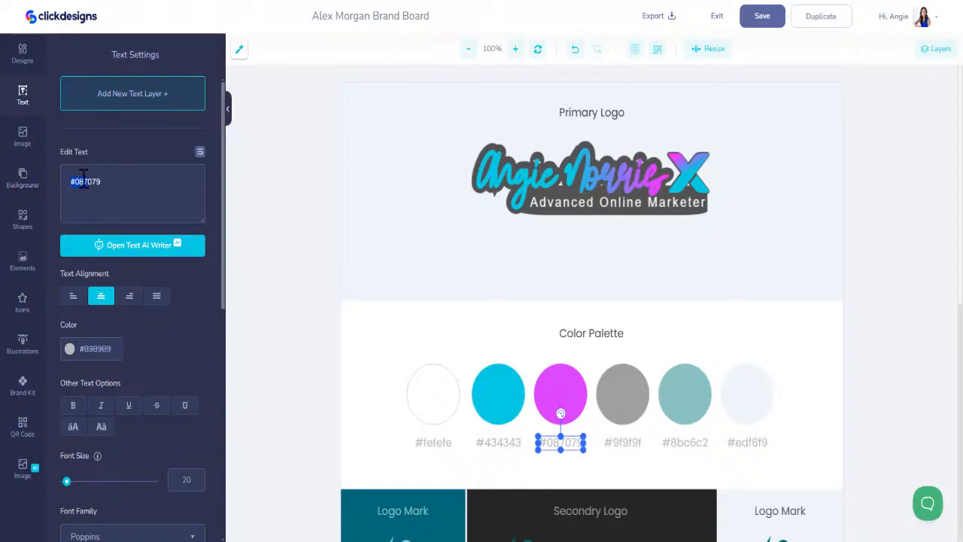
key("ctrl+v")
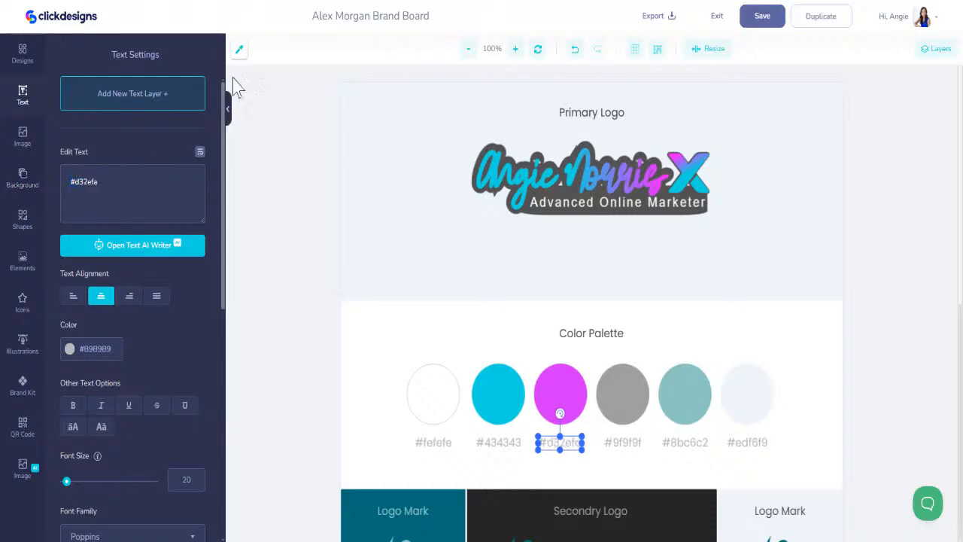
- Recolor the gray #9f9f9f palette swatch with the logo's sampled periwinkle blue, #7183ED, and update its label to #7183ed
left_click(239, 49)
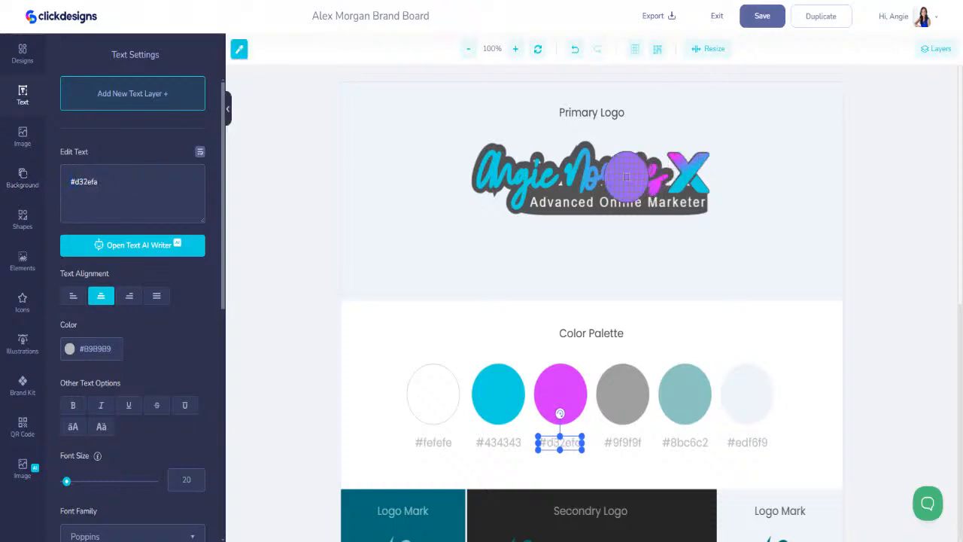
left_click(612, 172)
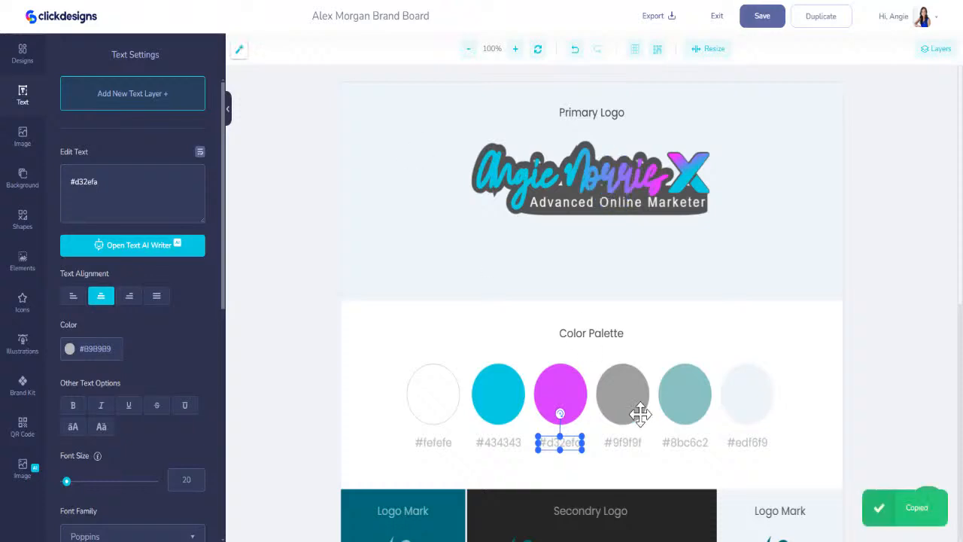
left_click(623, 399)
left_click(97, 106)
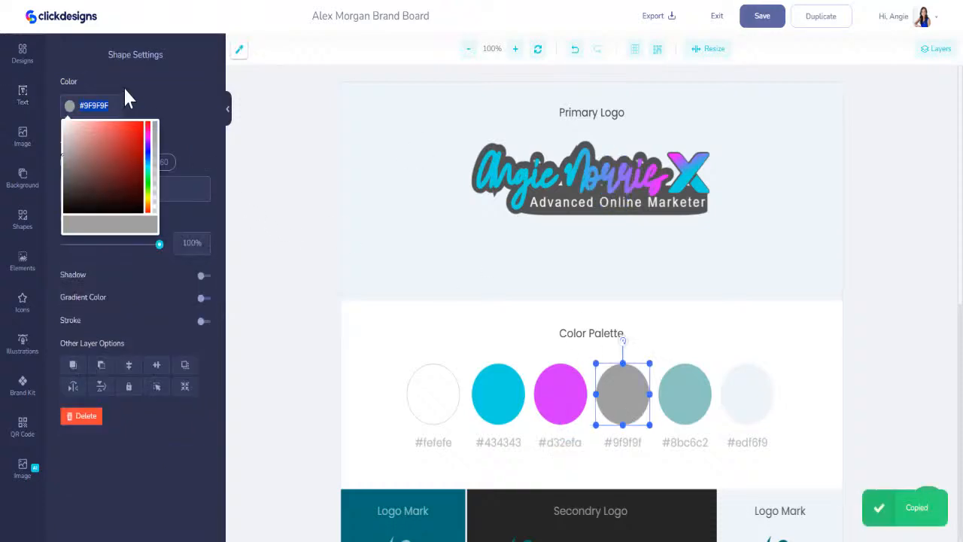
key("ctrl+v")
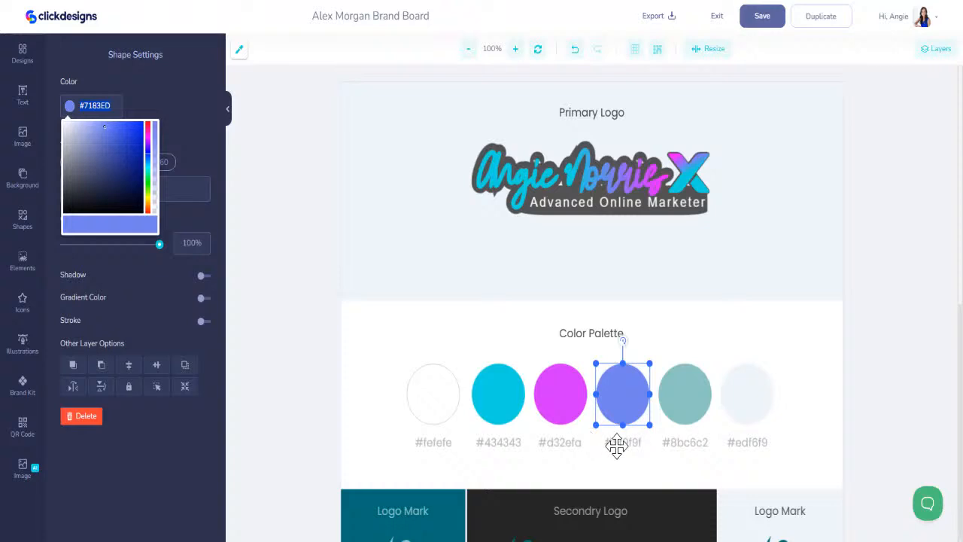
left_click(616, 446)
key("ctrl+a")
key("ctrl+v")
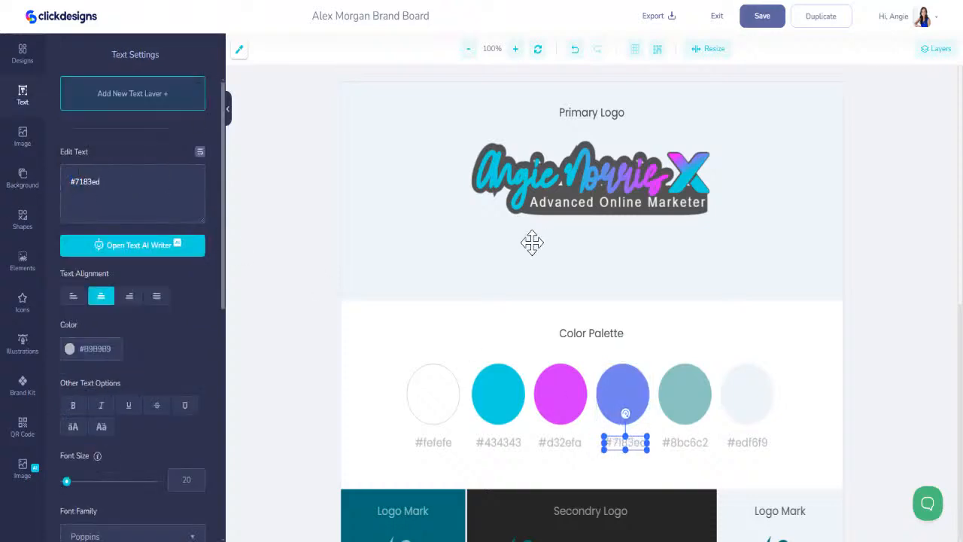
- Recolor the light teal #8bc6c2 palette swatch with the logo outline's dark gray, #535252, and change its label to #535252
left_click(694, 393)
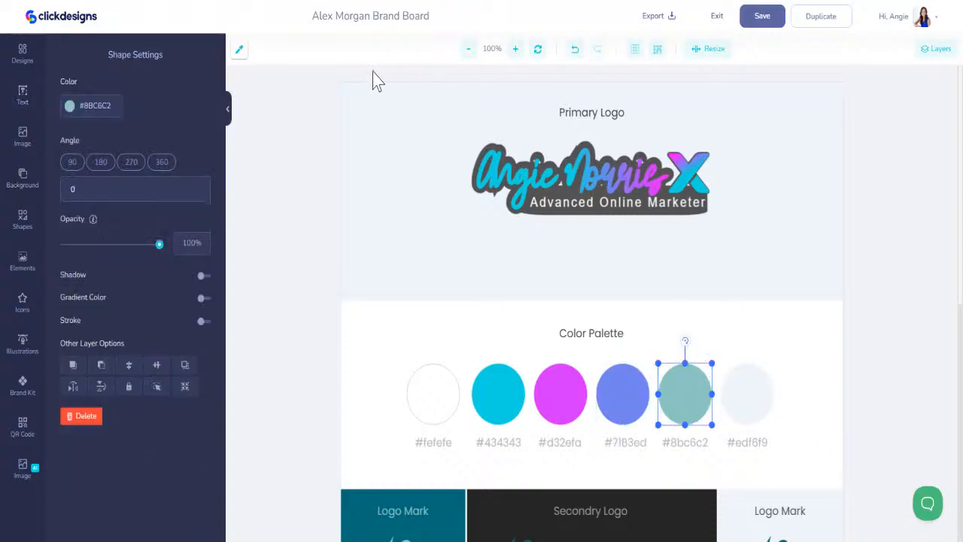
left_click(240, 53)
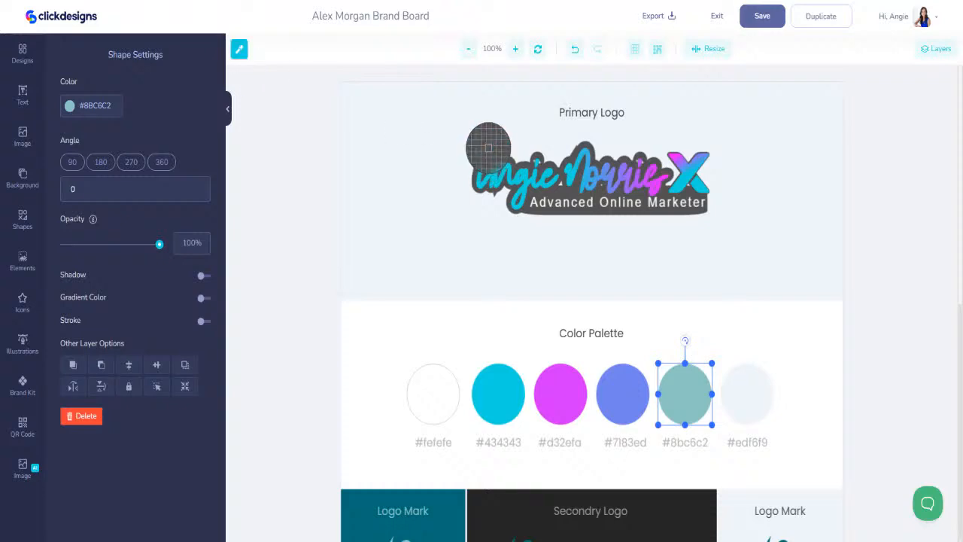
left_click(119, 120)
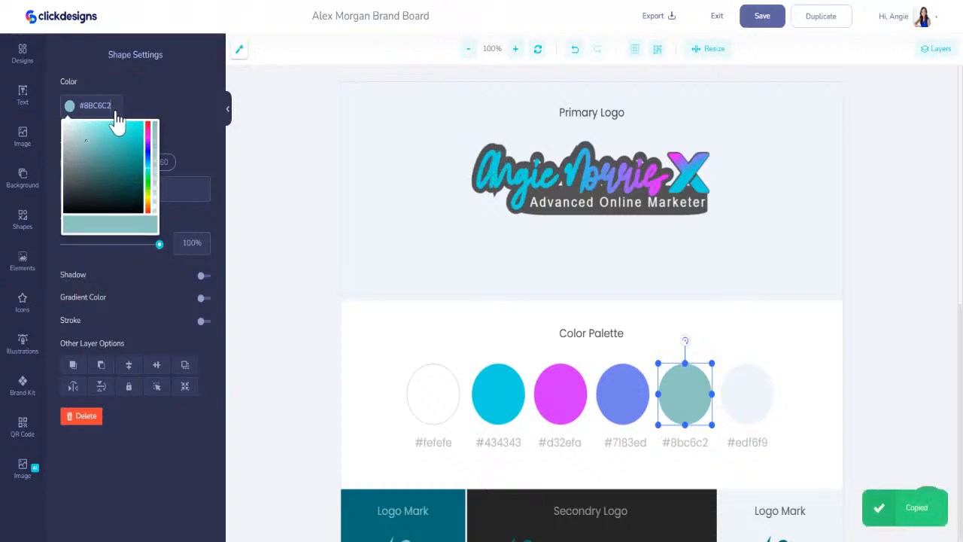
left_click(86, 105)
key("ctrl+v")
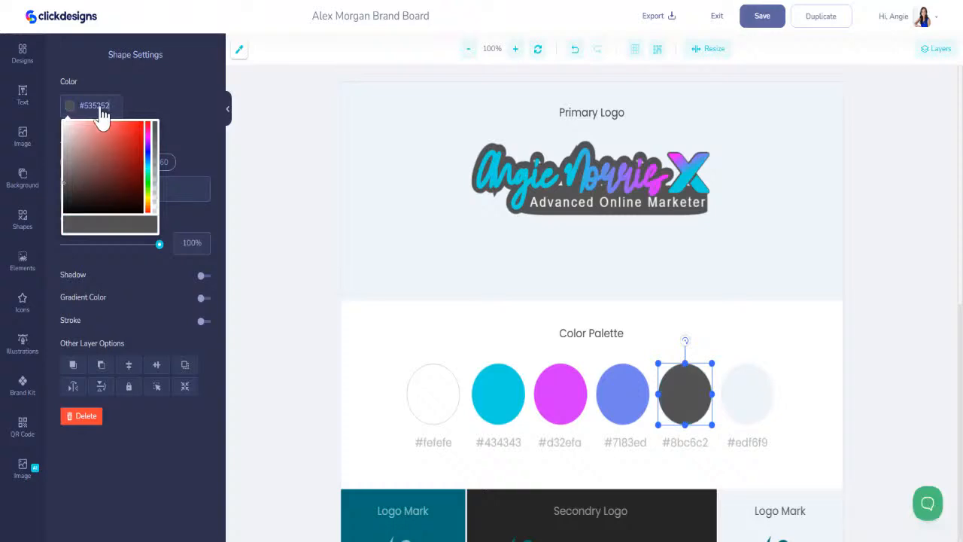
left_click(98, 111)
left_click(678, 444)
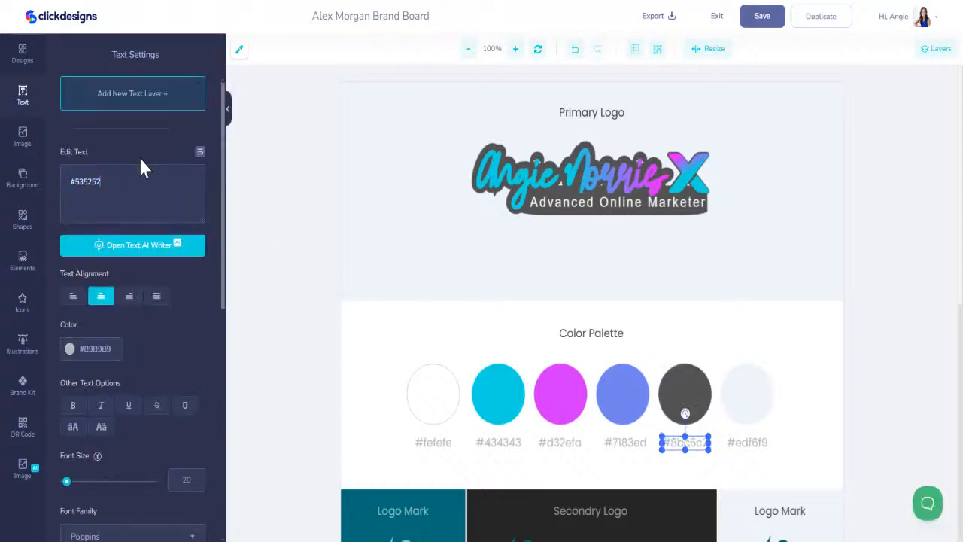
- Copy the cyan swatch's color code and set the label beneath that swatch to #12d6df
left_click(750, 408)
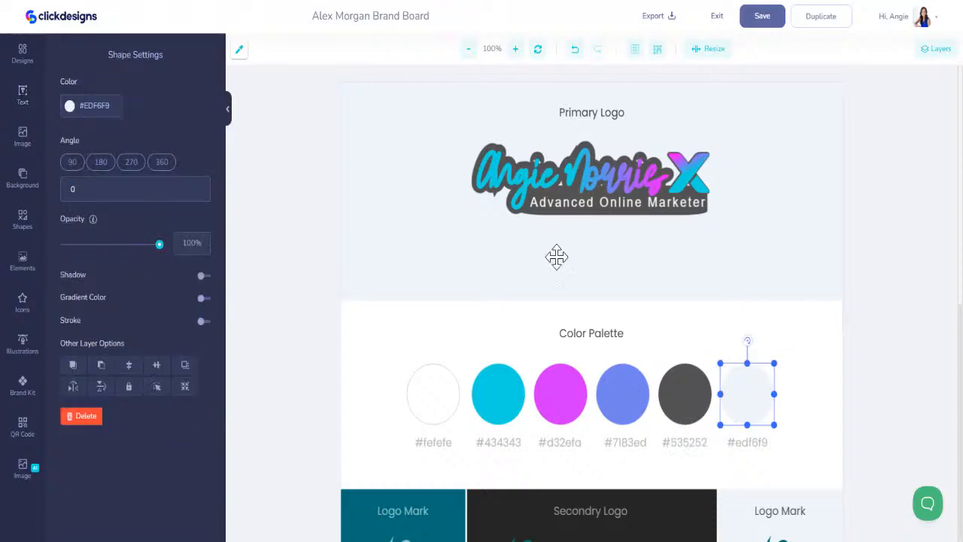
scroll(587, 376, "down", 3)
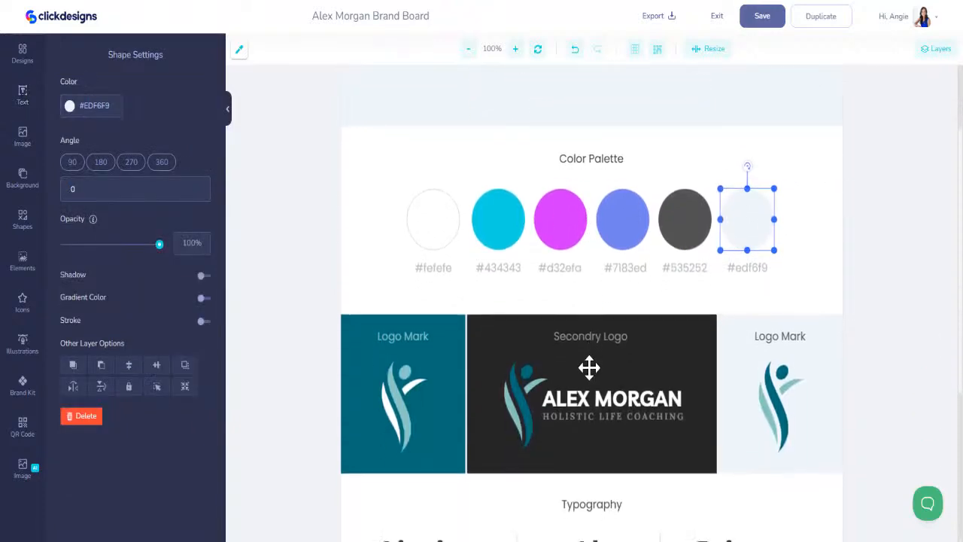
scroll(589, 367, "down", 4)
left_click(449, 234)
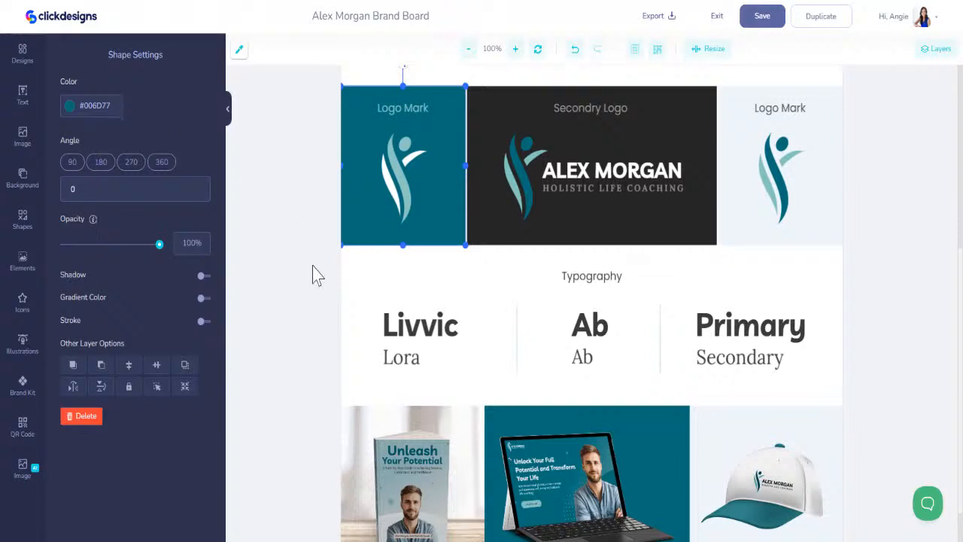
scroll(318, 283, "up", 6)
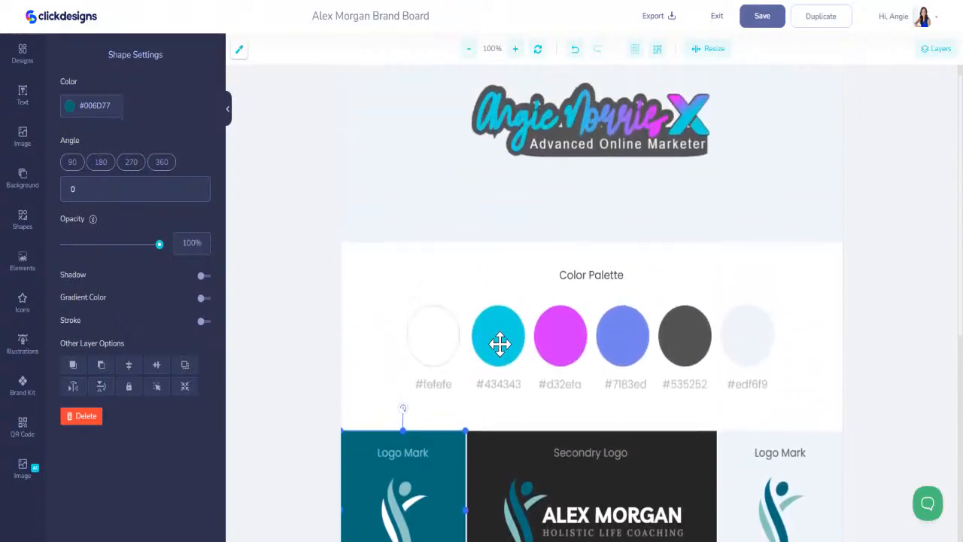
left_click(496, 335)
left_click(111, 113)
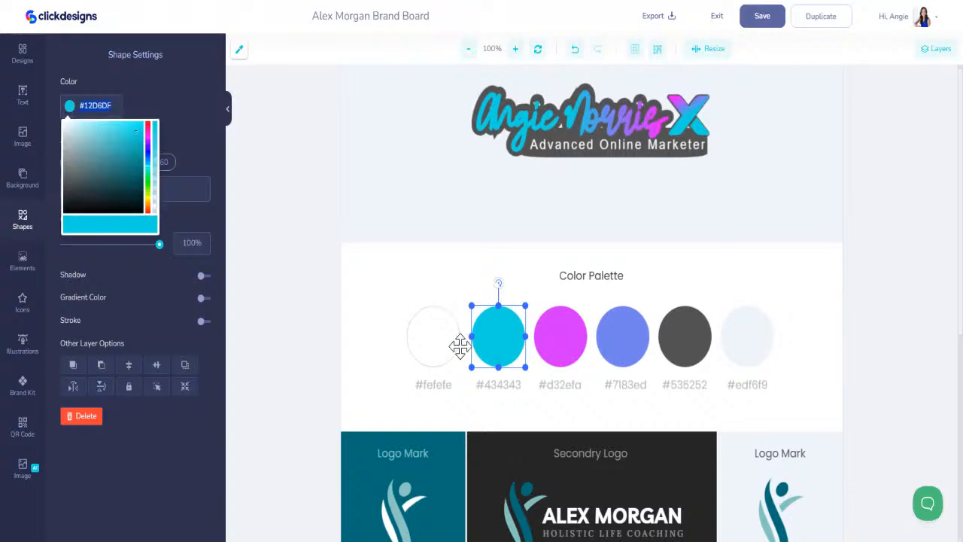
left_click(488, 382)
type("#12d6df")
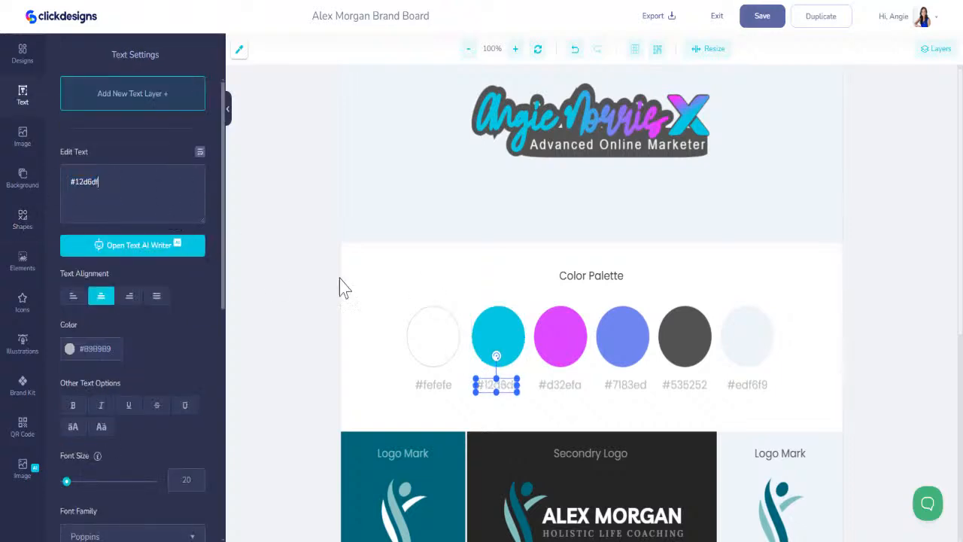
- Fill the teal Logo Mark panel with #12D6DF and delete the figure icon on it
scroll(441, 334, "down", 3)
left_click(450, 354)
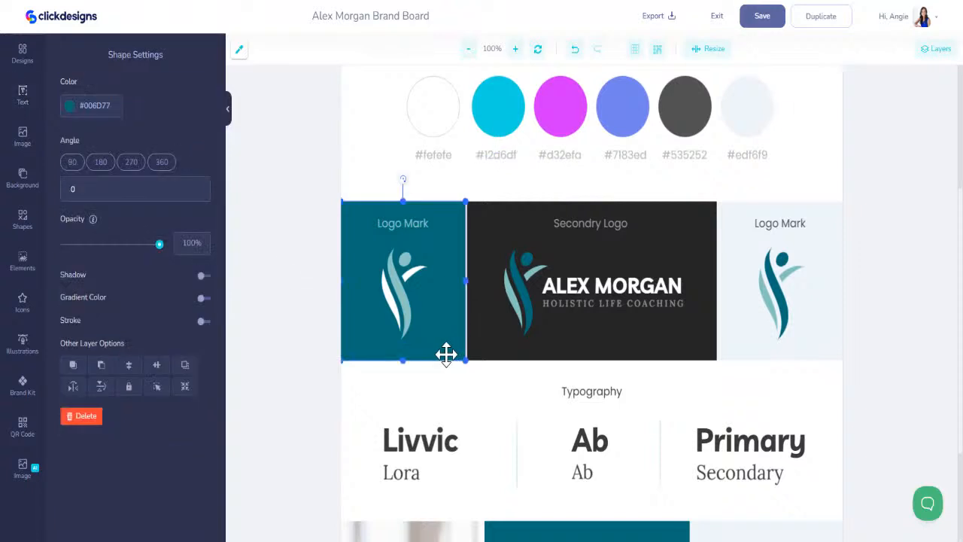
left_click(111, 109)
type("#12D6DF")
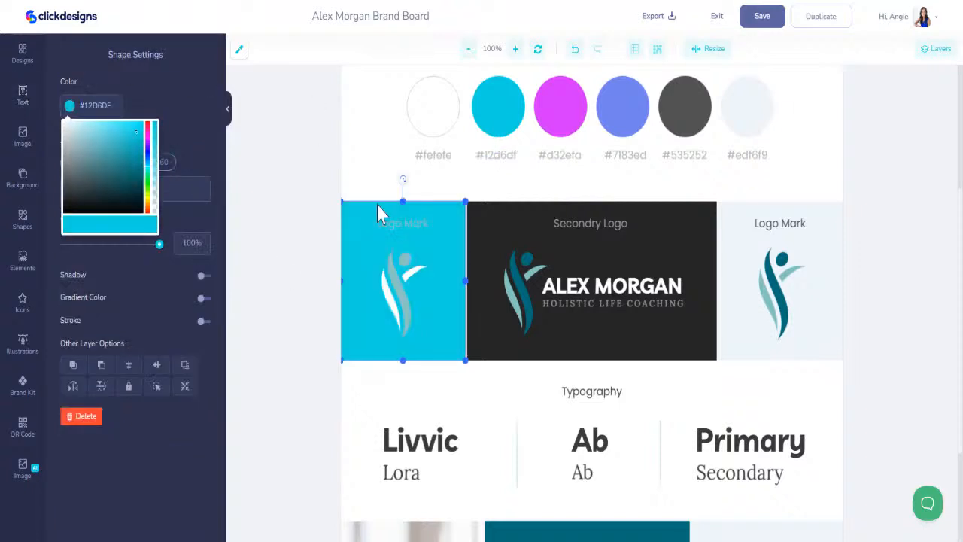
left_click(417, 285)
key("Delete")
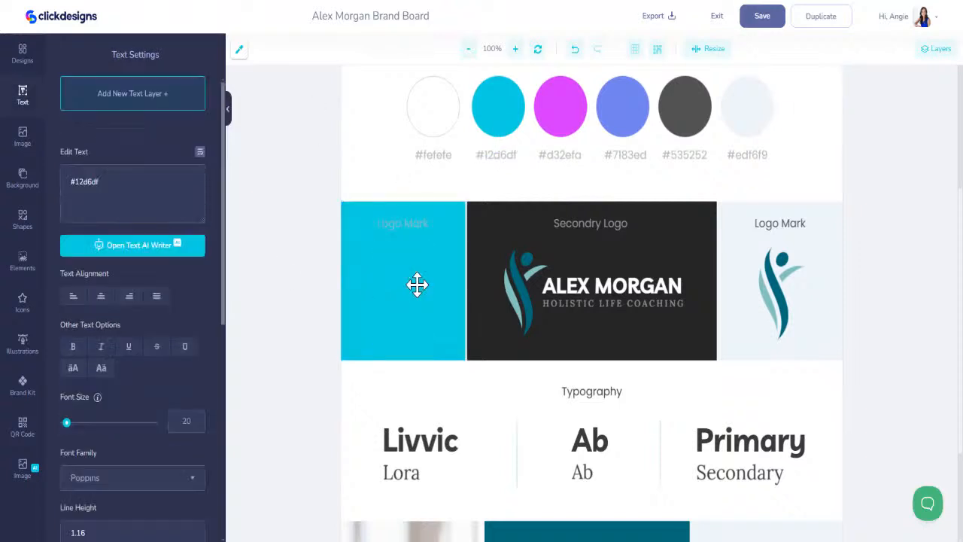
- Replace the sample icon, name and tagline in the dark secondary logo panel with the uploaded white logo
left_click(580, 297)
key("Delete")
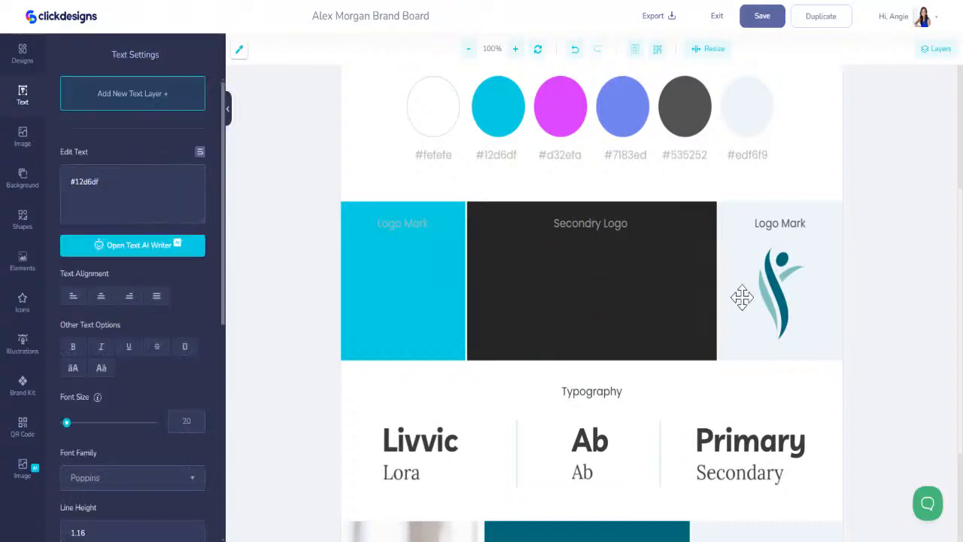
left_click(22, 139)
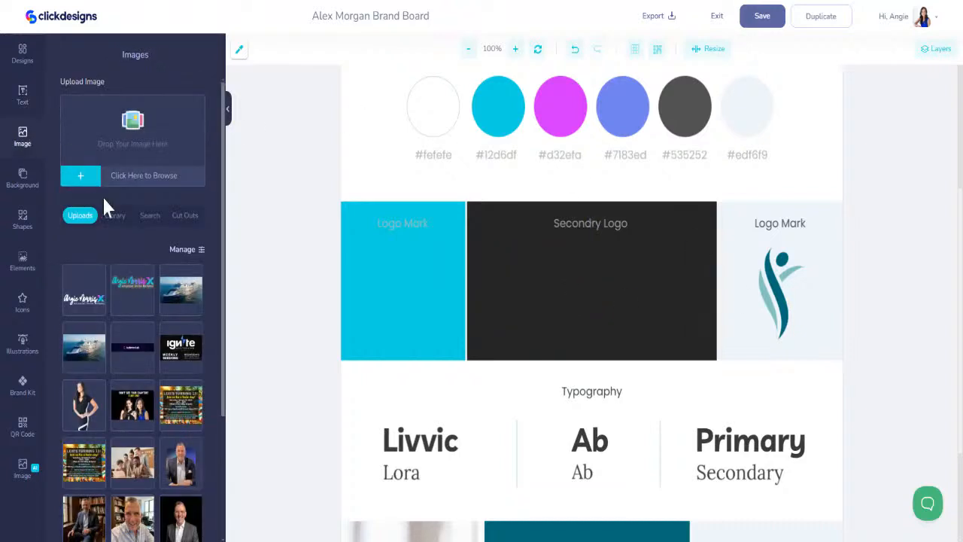
left_click(94, 305)
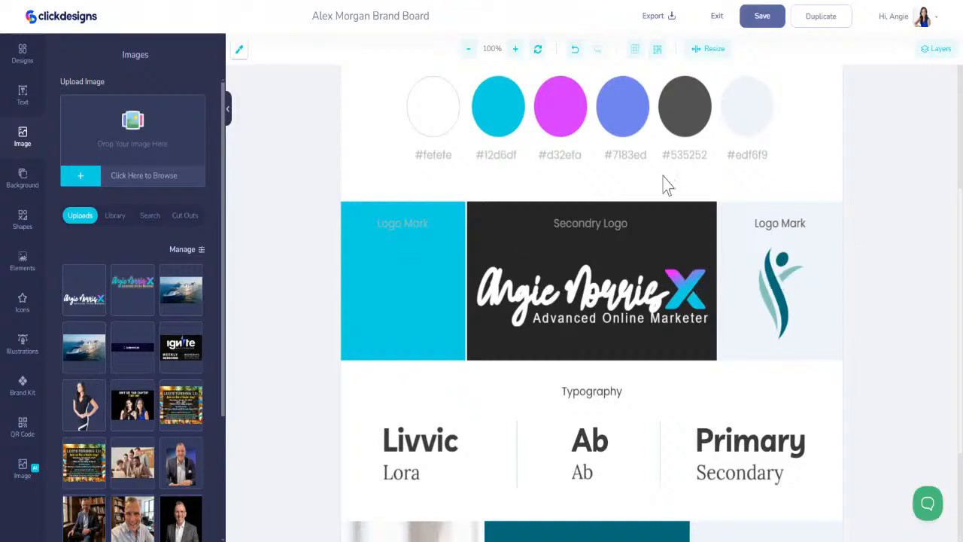
- Delete the laptop mockup from the teal panel below the Typography section of the brand board
scroll(574, 280, "down", 1)
scroll(573, 279, "down", 3)
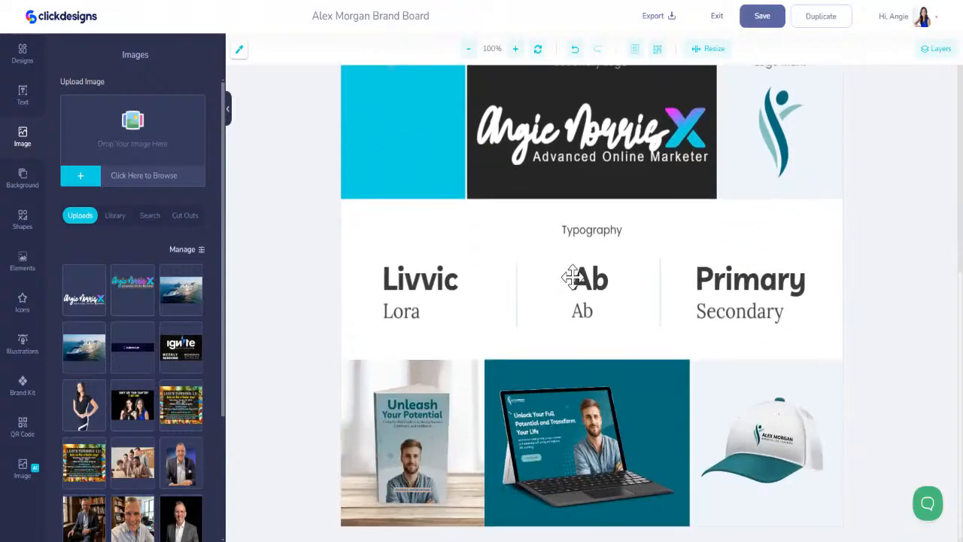
scroll(573, 278, "up", 8)
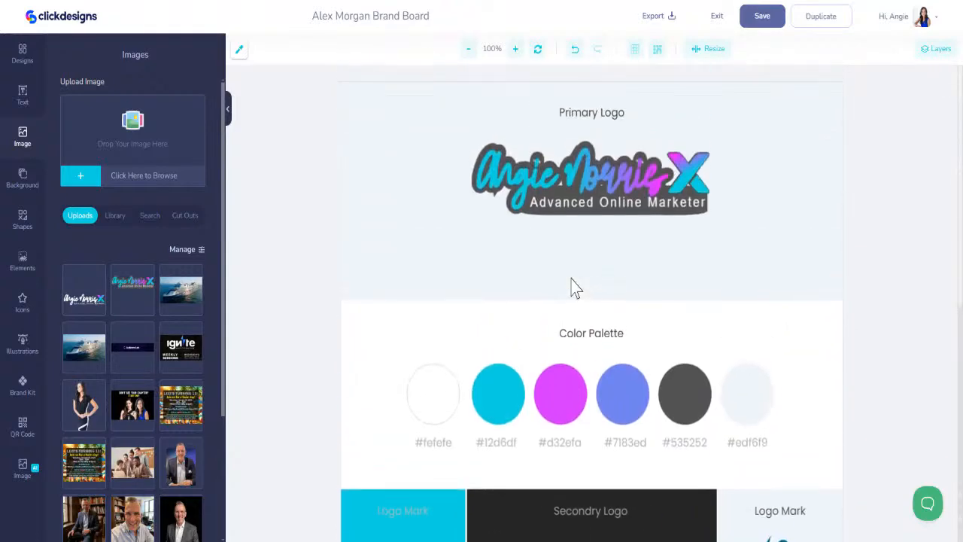
scroll(612, 318, "down", 8)
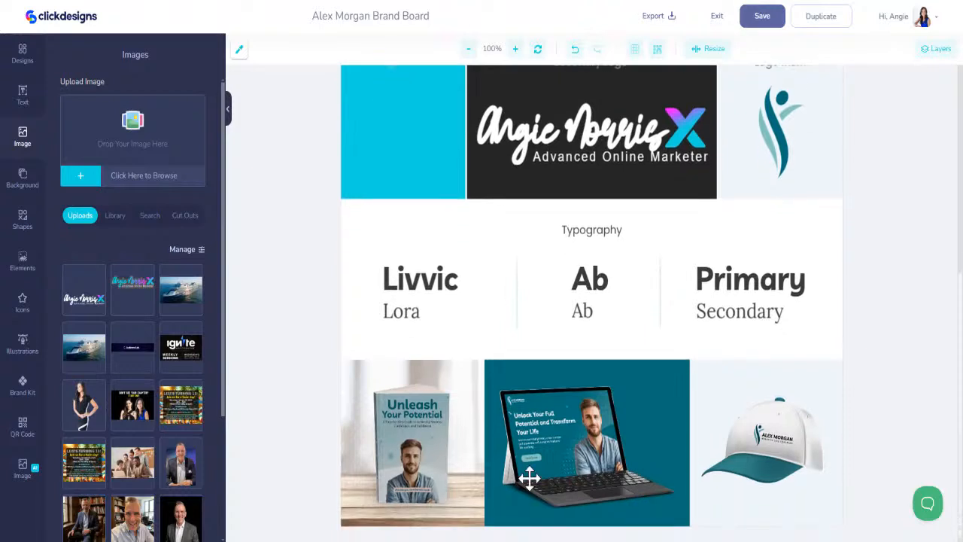
left_click(564, 444)
key("Delete")
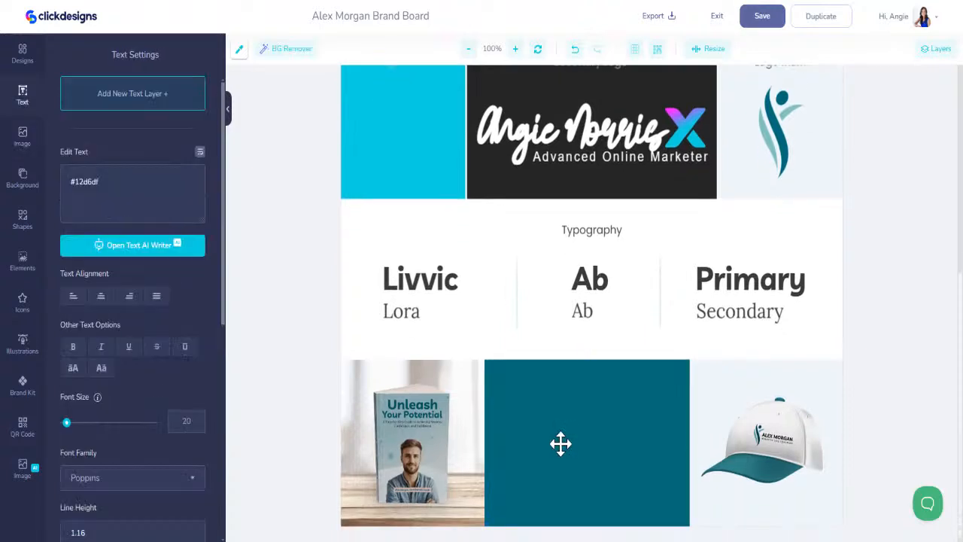
- Insert the saved "Skyrocket Your Marketing Skills!" ad from the Marketing designs and place it over the emptied teal panel
left_click(23, 53)
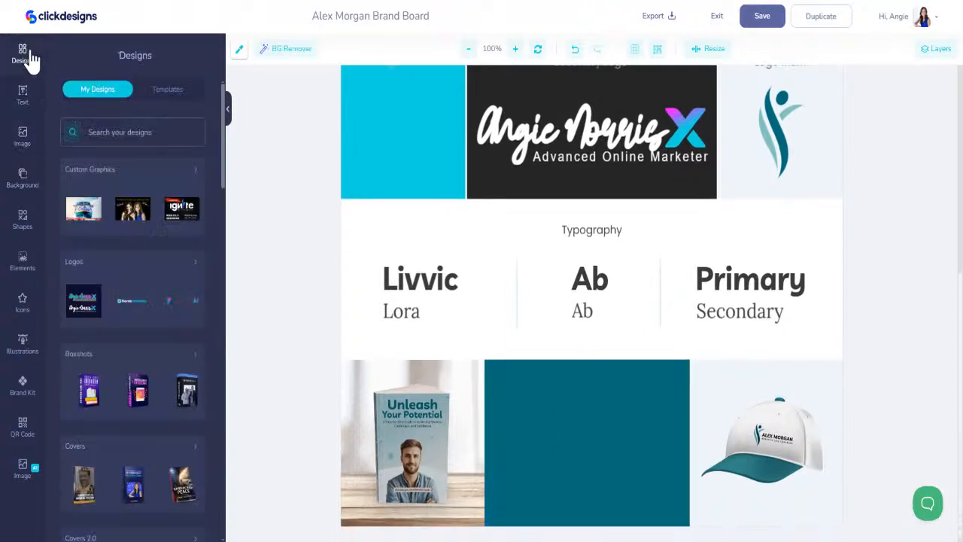
scroll(100, 354, "down", 3)
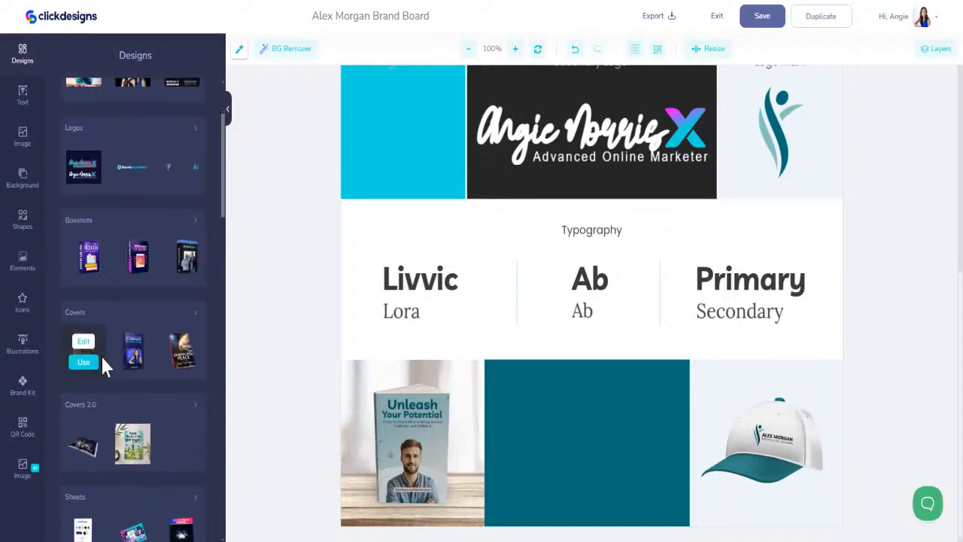
scroll(105, 367, "down", 5)
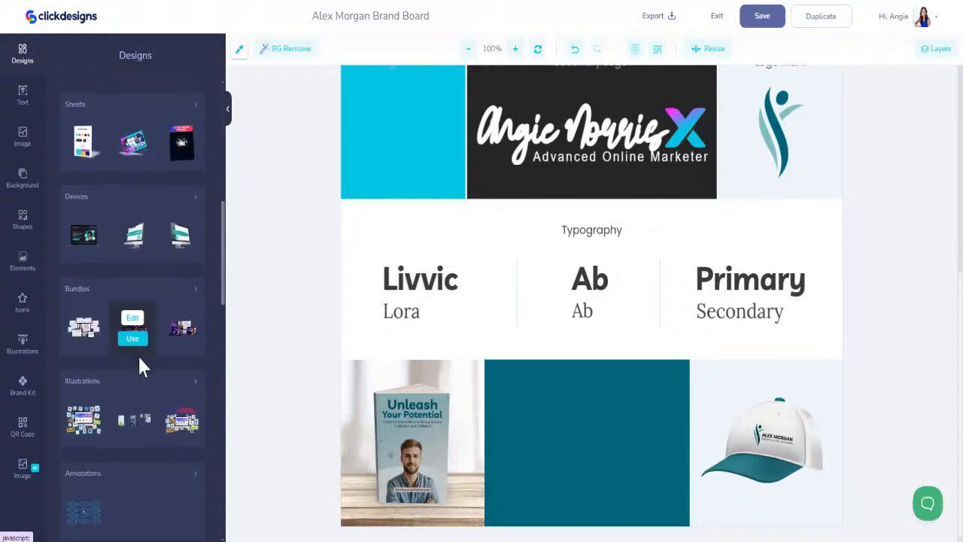
scroll(131, 392, "down", 3)
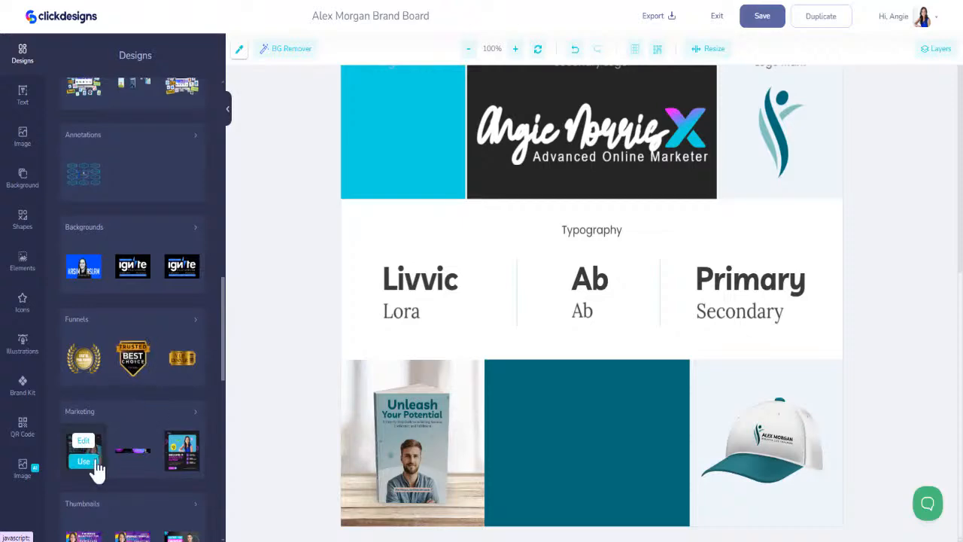
left_click(85, 461)
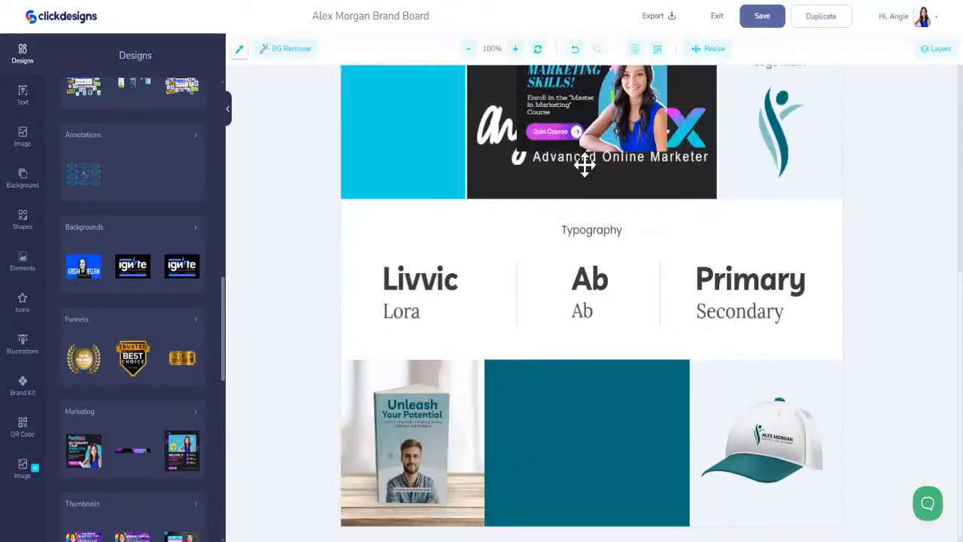
left_click_drag(580, 161, 572, 513)
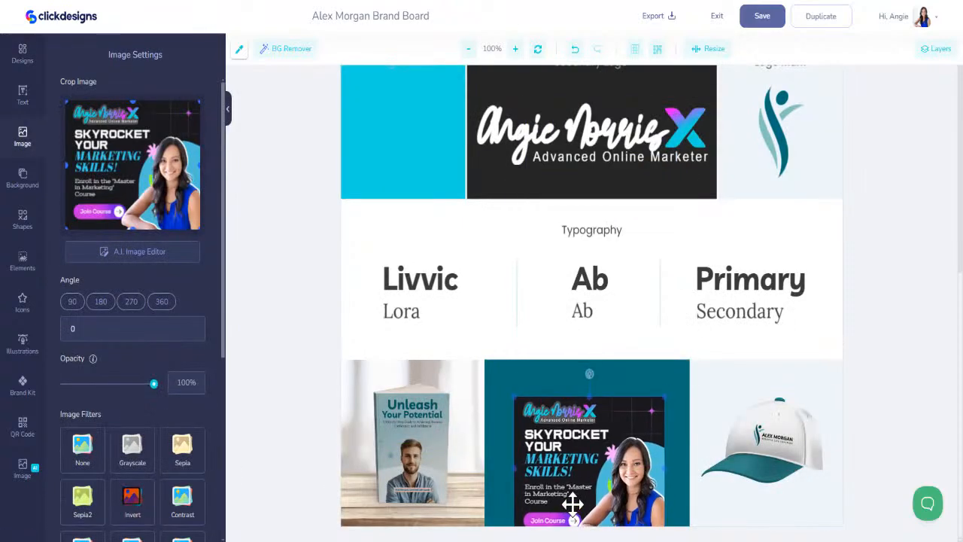
- Fill the teal panel behind the marketing ad with #12D6DF
left_click(654, 374)
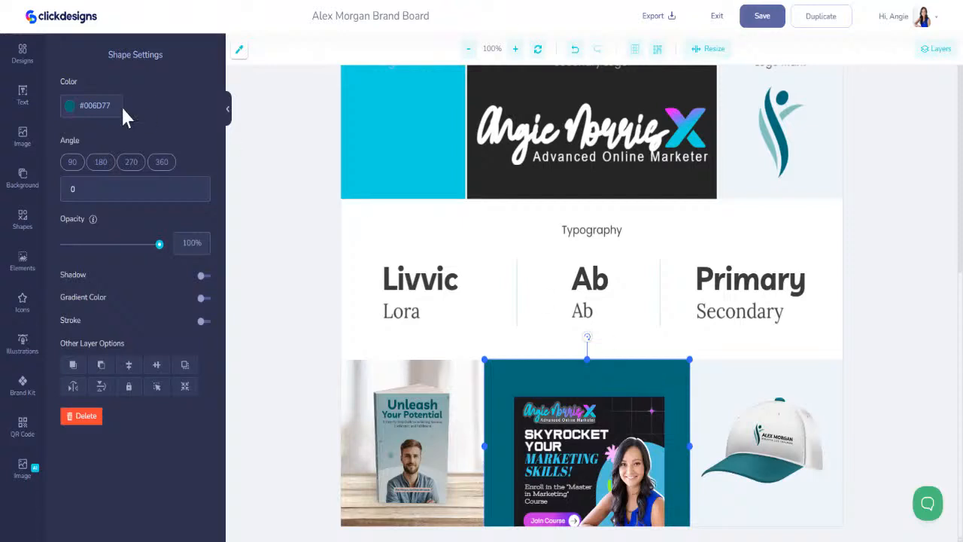
left_click(72, 107)
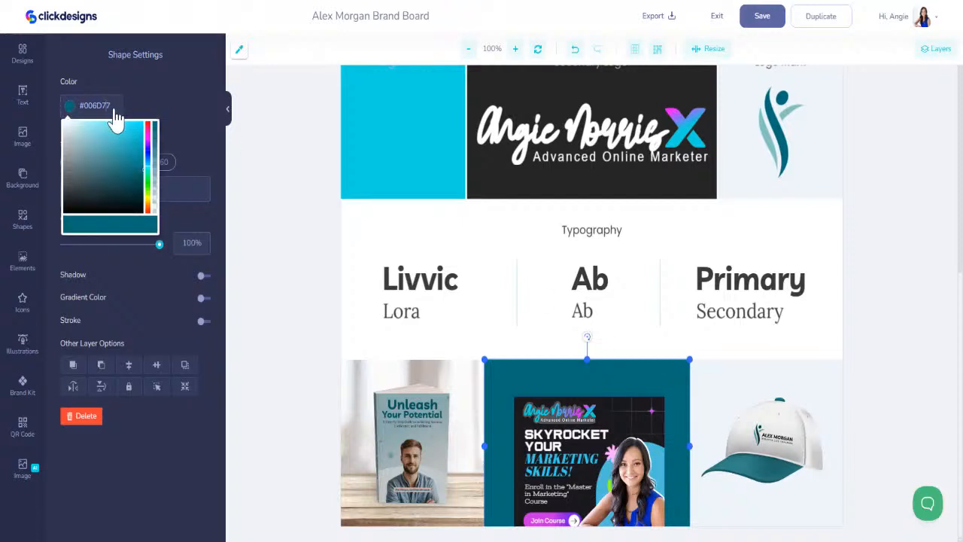
type("#12D6DF")
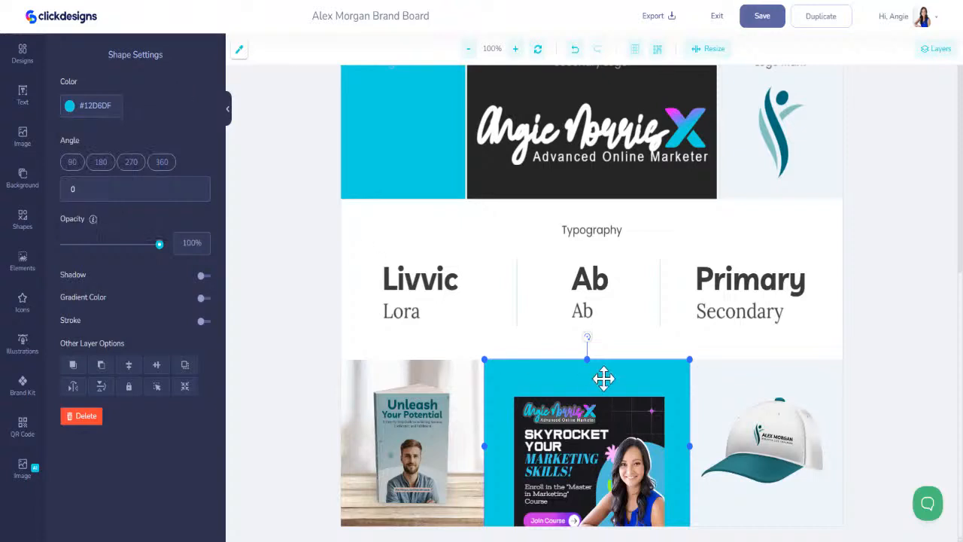
- Reposition the marketing ad so it fits entirely inside its cyan panel, and save the brand board
left_click(587, 406)
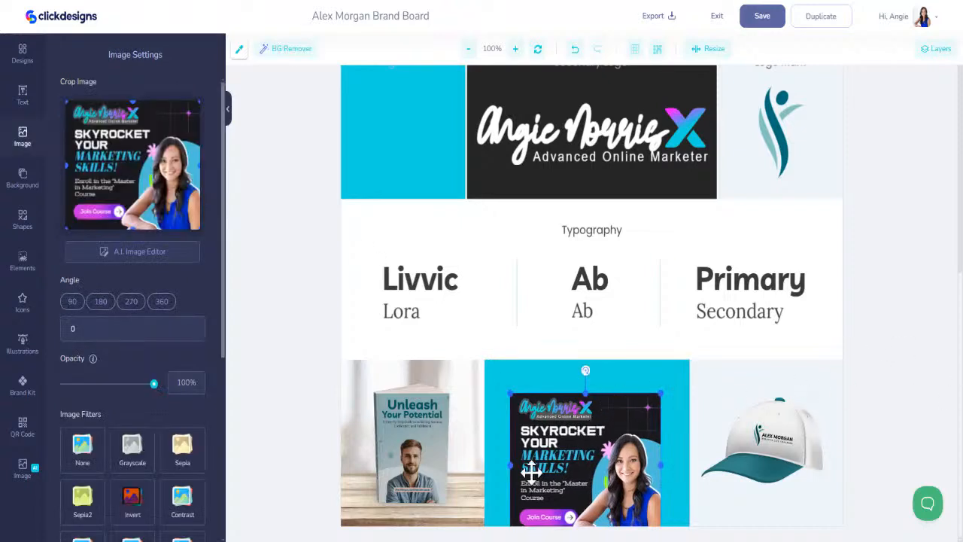
left_click_drag(562, 472, 557, 451)
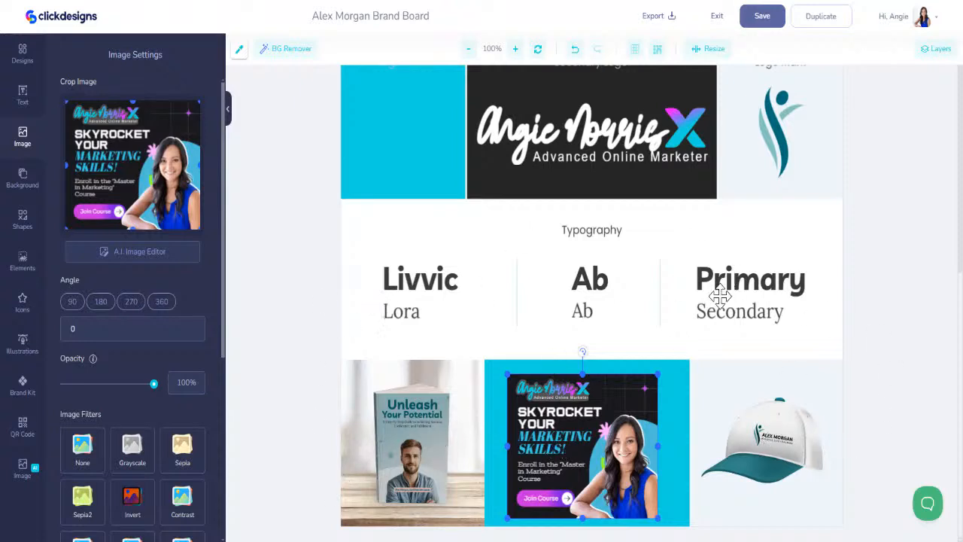
scroll(720, 296, "up", 6)
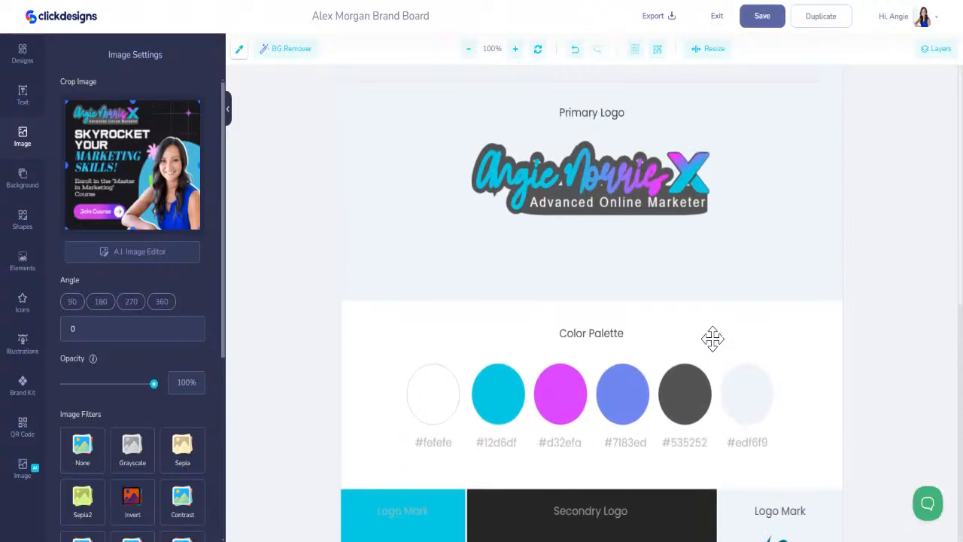
left_click(754, 21)
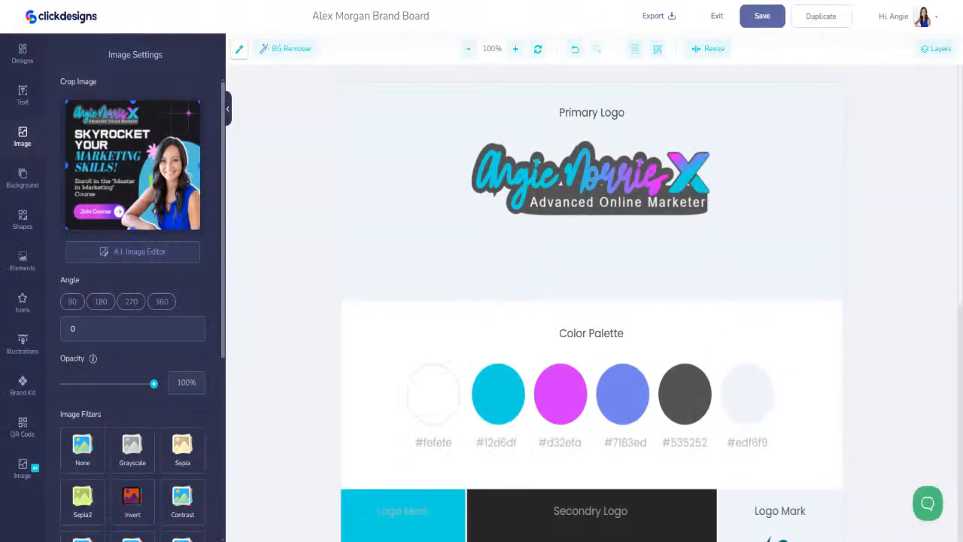